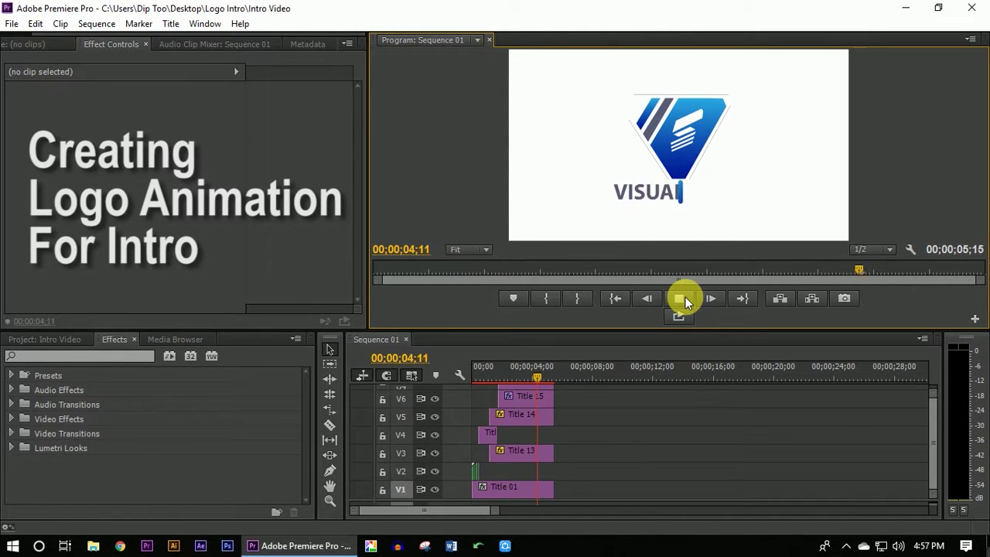
# Stop the finished intro preview at about 05;08, once the full VISUAL SOFT. logo shows.
pyautogui.click(684, 298)
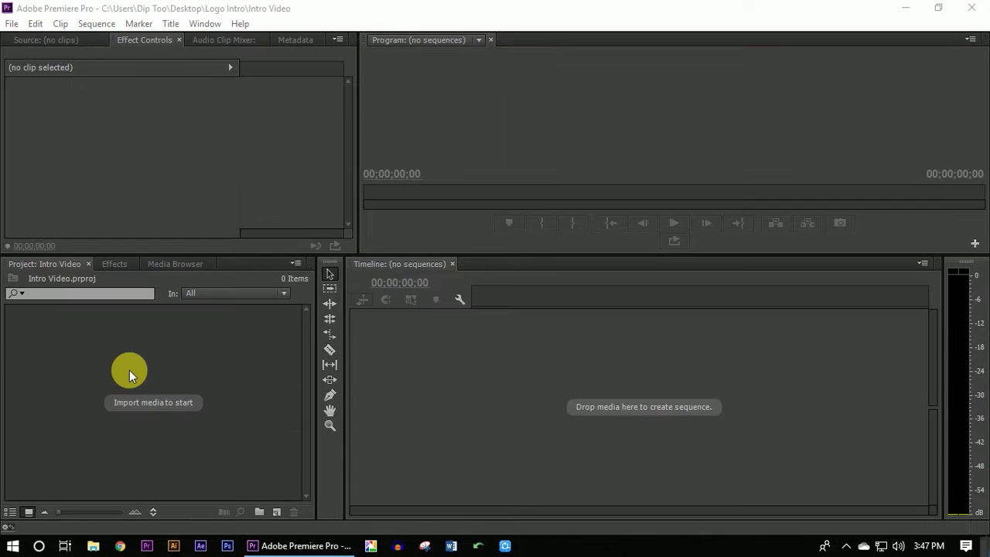
pyautogui.rightClick(129, 370)
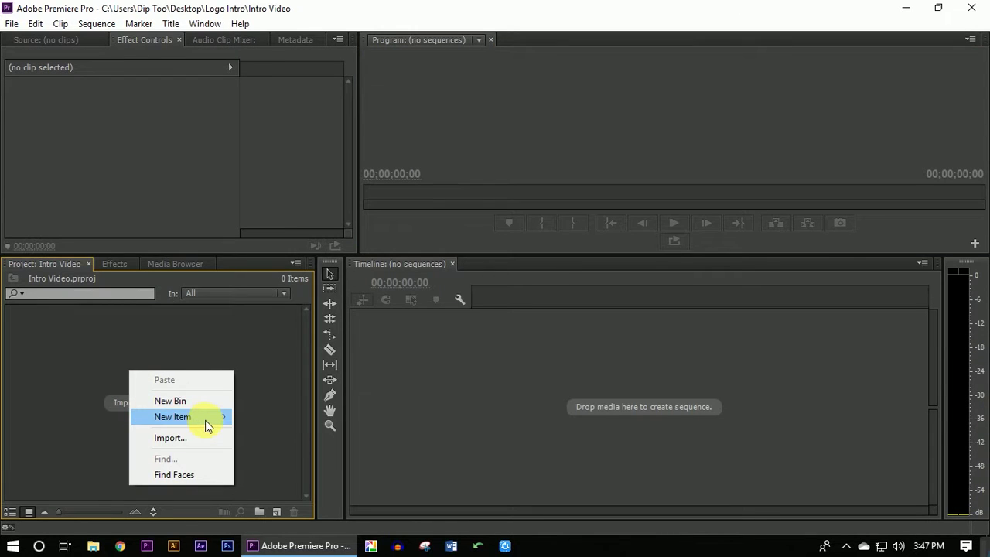
# Create Sequence 01 from the DSLR 1080p30 preset in the Project panel.
pyautogui.moveTo(207, 426)
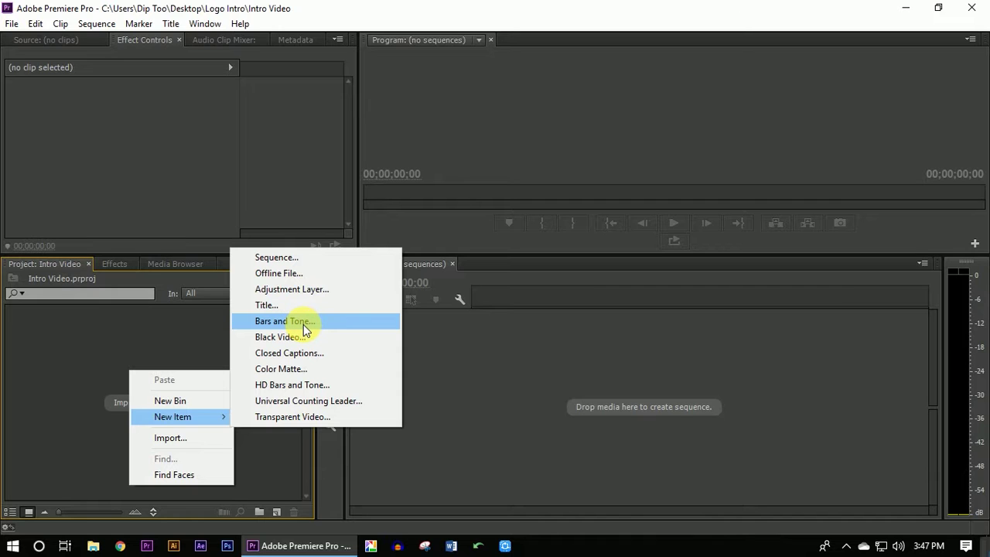
pyautogui.click(289, 260)
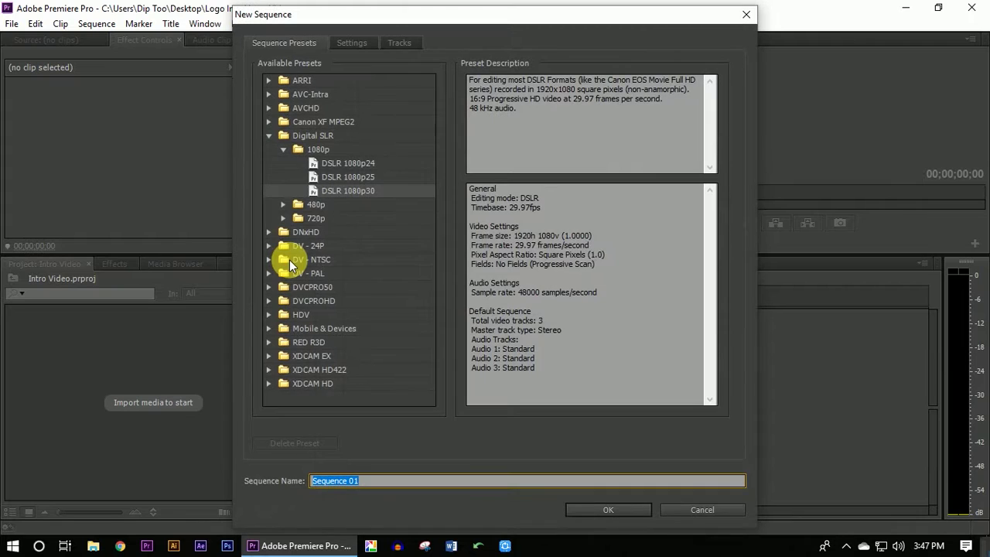
pyautogui.click(588, 503)
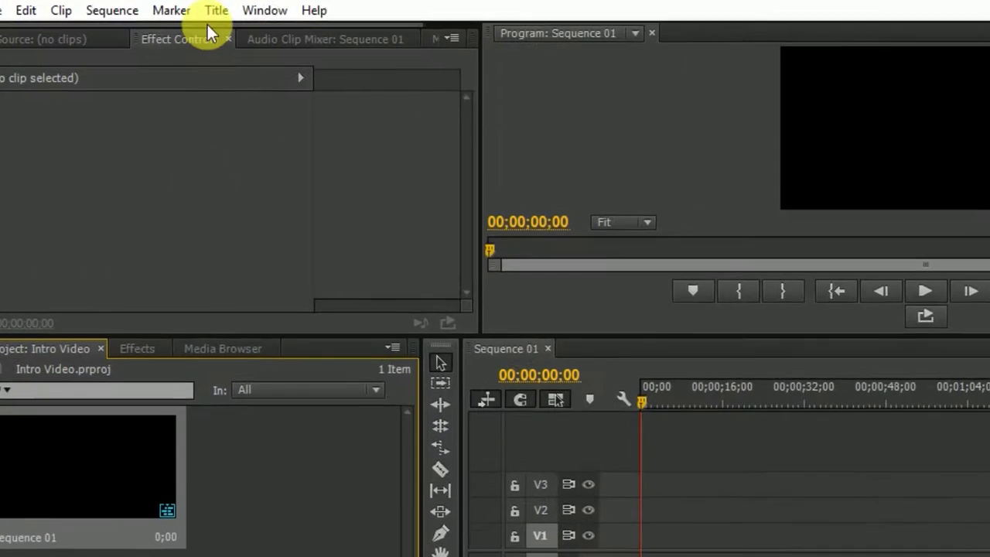
# Create Title 01 as a default still title with a solid white background.
pyautogui.click(217, 10)
pyautogui.moveTo(251, 33)
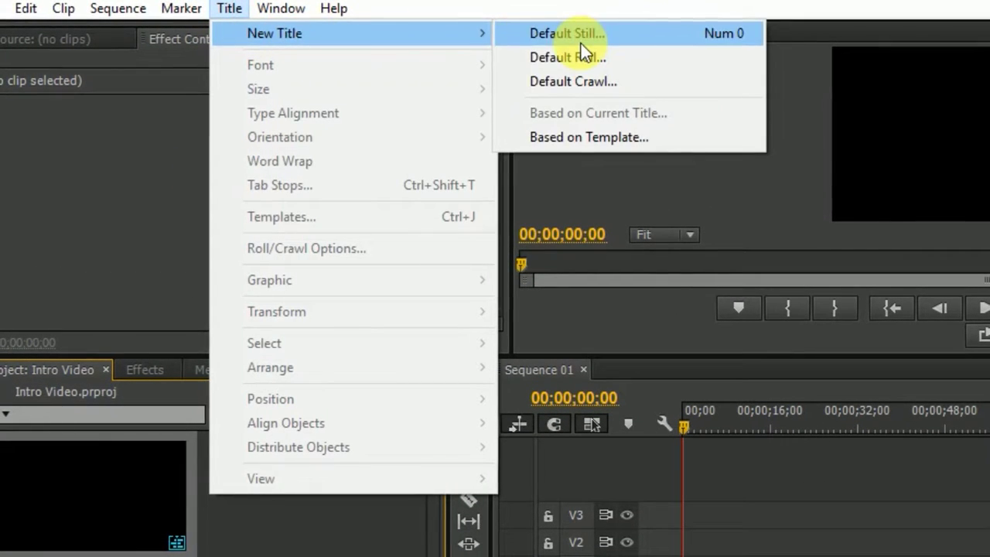
pyautogui.click(581, 43)
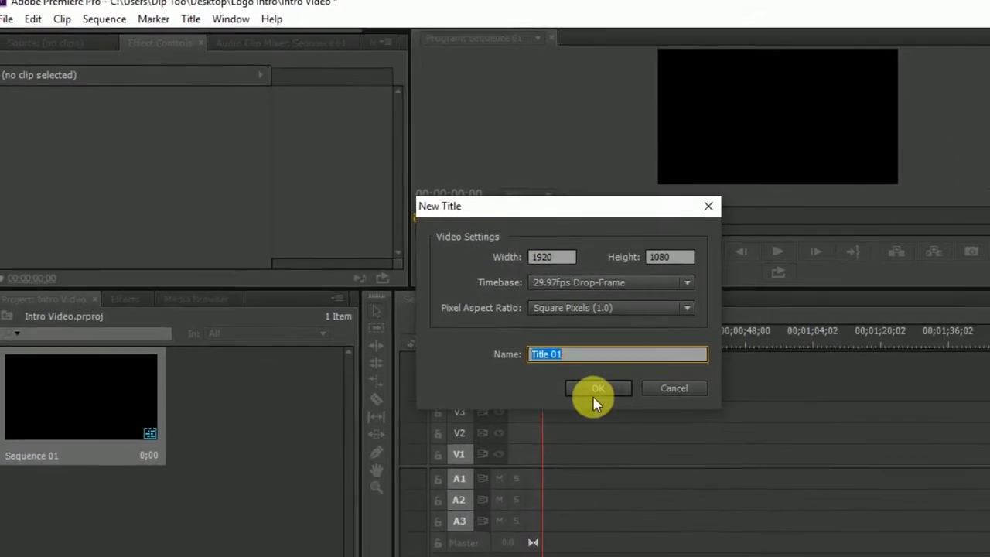
pyautogui.click(728, 468)
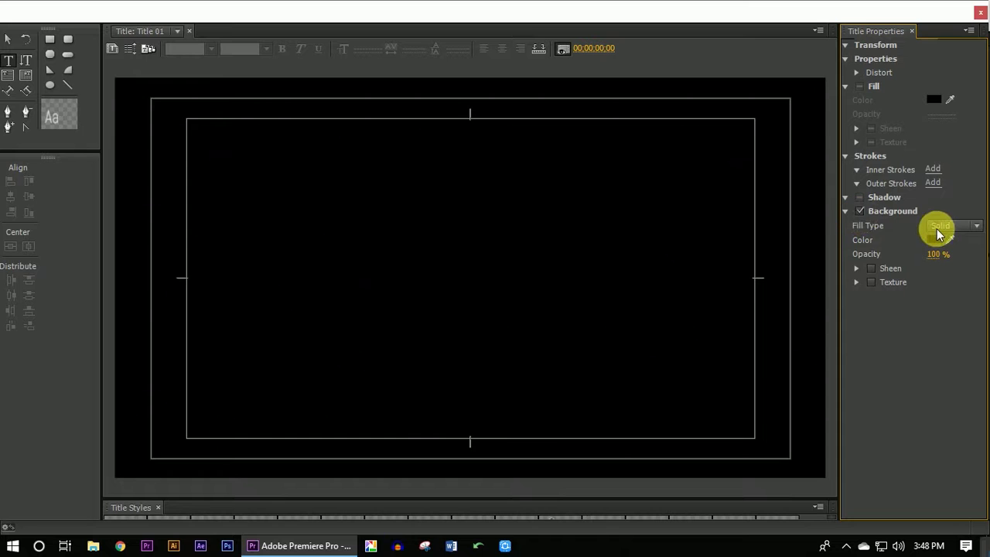
pyautogui.click(936, 239)
pyautogui.moveTo(487, 353); pyautogui.dragTo(294, 426)
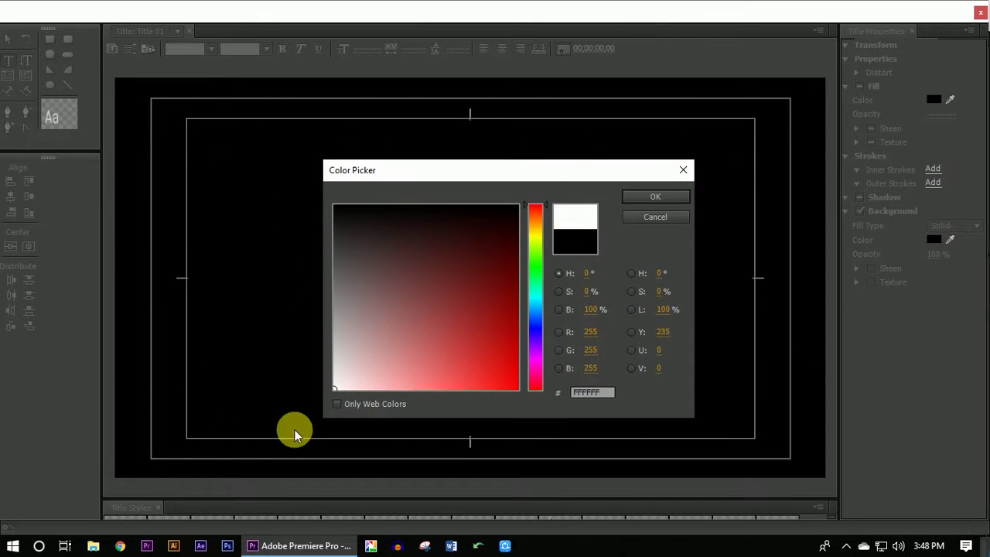
pyautogui.press('Return')
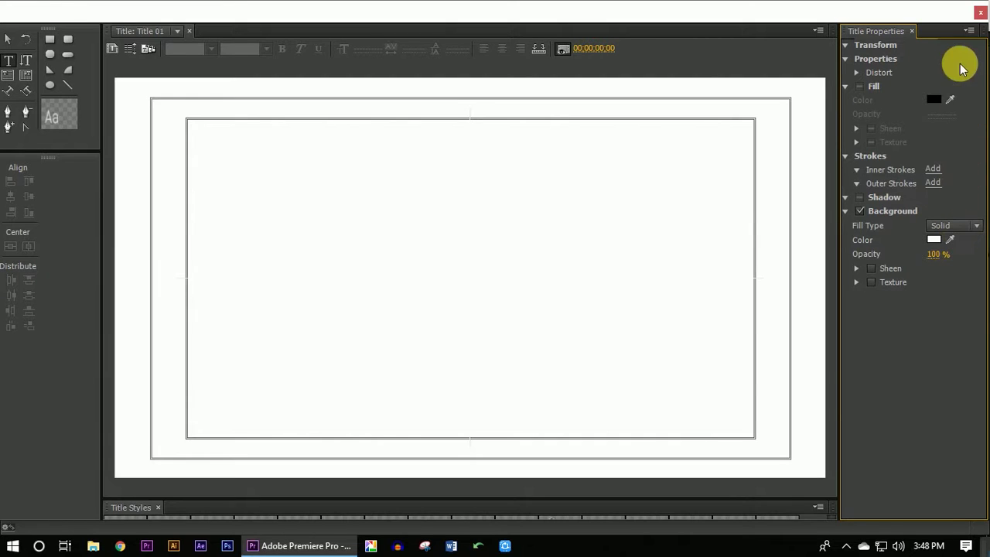
# Place Title 01 at the start of V1 and stretch it to about 24 seconds.
pyautogui.click(980, 12)
pyautogui.moveTo(258, 374)
pyautogui.mouseDown()
pyautogui.moveTo(465, 421)
pyautogui.moveTo(557, 399)
pyautogui.mouseUp()
pyautogui.moveTo(630, 512); pyautogui.dragTo(574, 512)
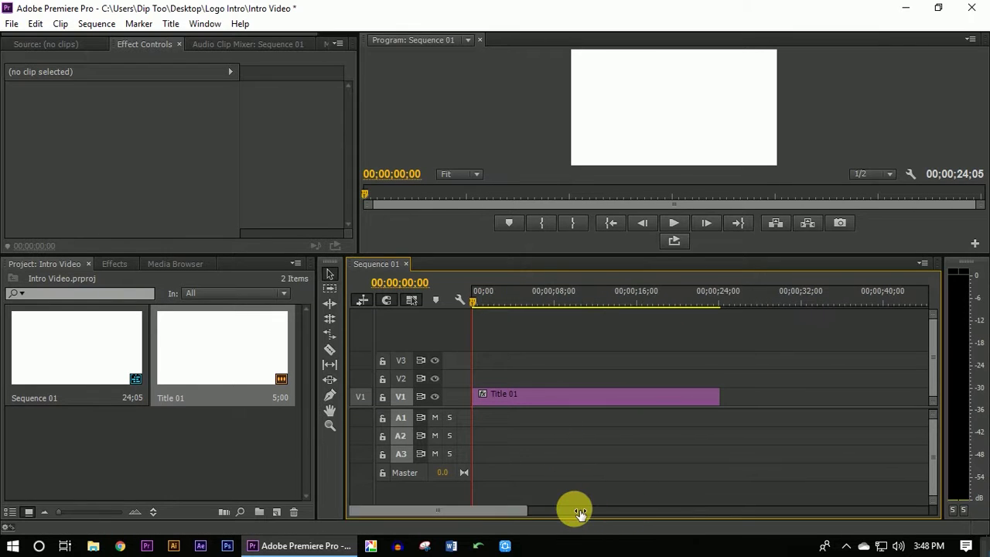
# Create a new default still title named Title 02.
pyautogui.click(172, 24)
pyautogui.moveTo(205, 41)
pyautogui.click(386, 42)
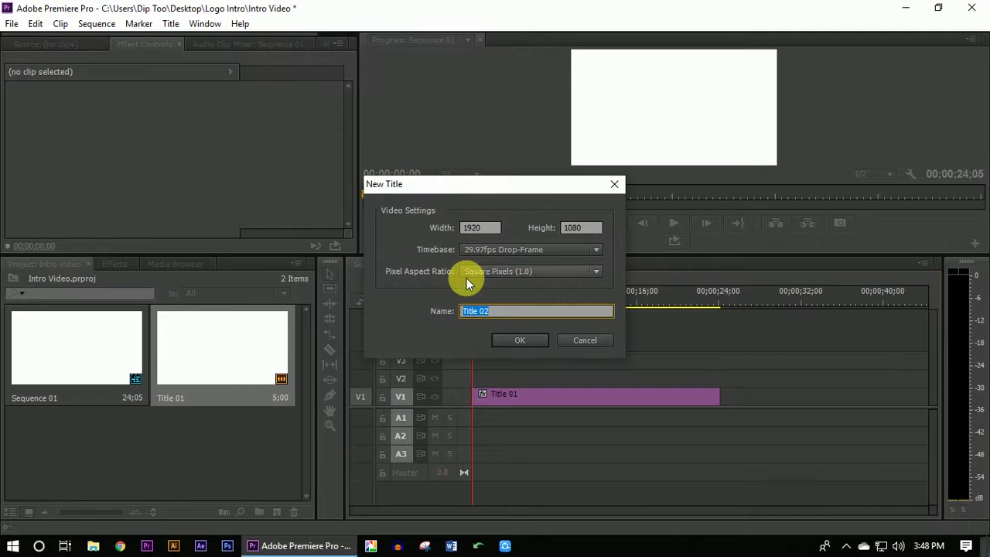
pyautogui.click(521, 338)
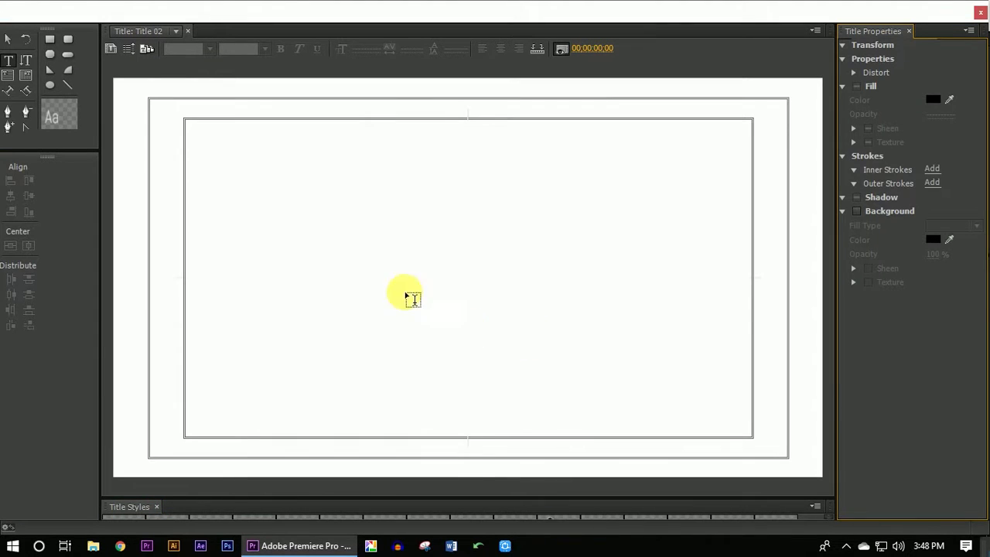
# Insert the blue phone icon graphic and shrink it to a tiny size at the centre.
pyautogui.rightClick(301, 225)
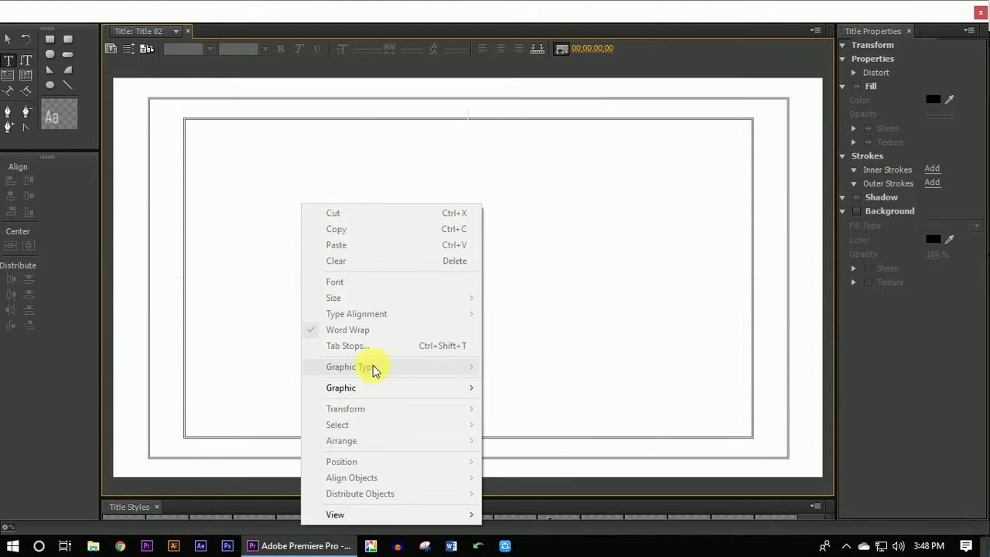
pyautogui.moveTo(444, 387)
pyautogui.click(513, 387)
pyautogui.doubleClick(170, 106)
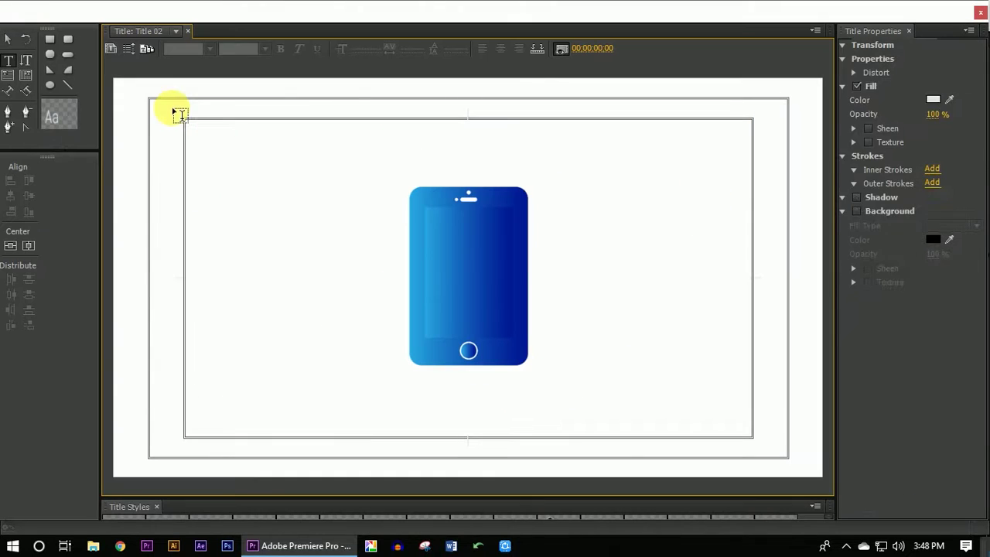
pyautogui.click(7, 39)
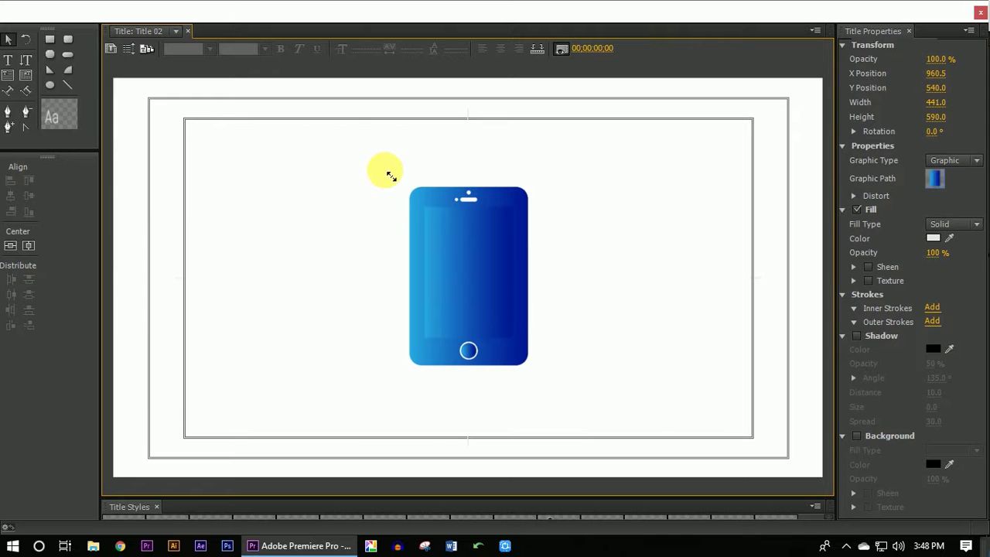
pyautogui.moveTo(401, 180); pyautogui.dragTo(529, 274)
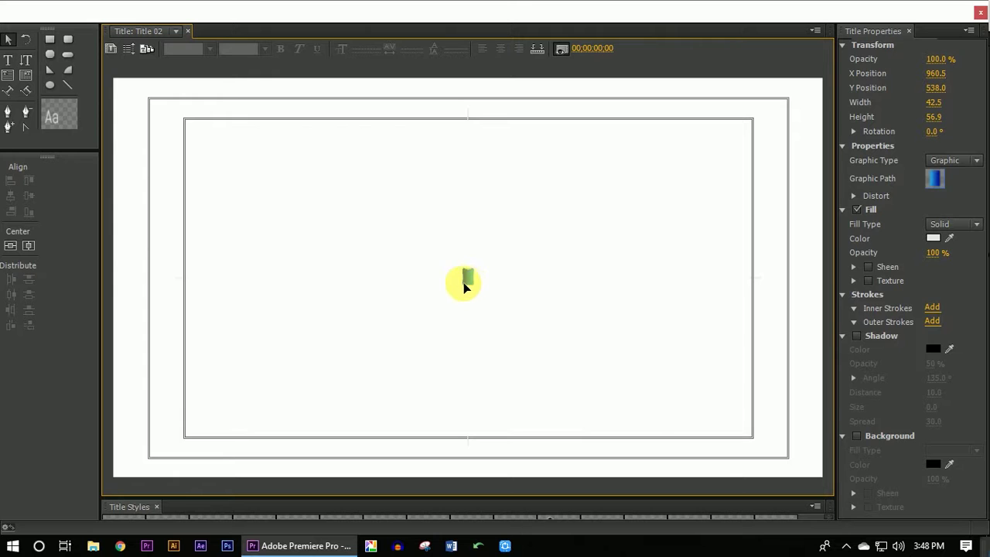
pyautogui.click(584, 344)
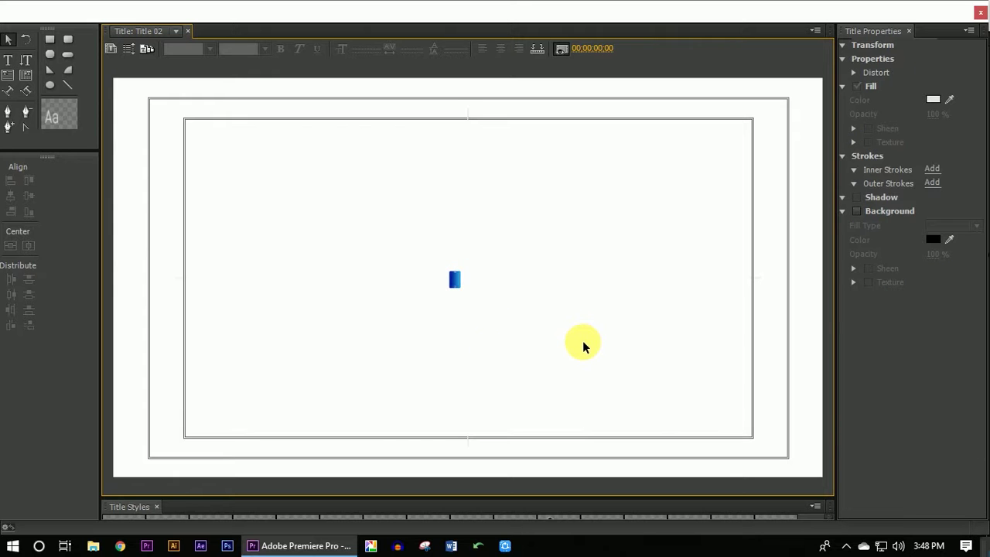
# Place Title 02 at the start of track V2, then begin another default still title.
pyautogui.click(980, 13)
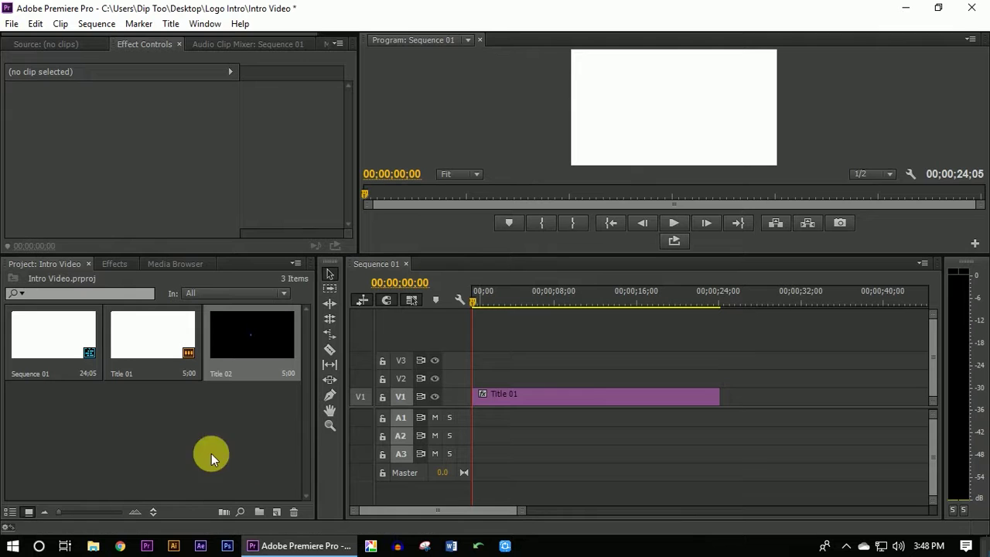
pyautogui.moveTo(204, 383); pyautogui.dragTo(478, 383)
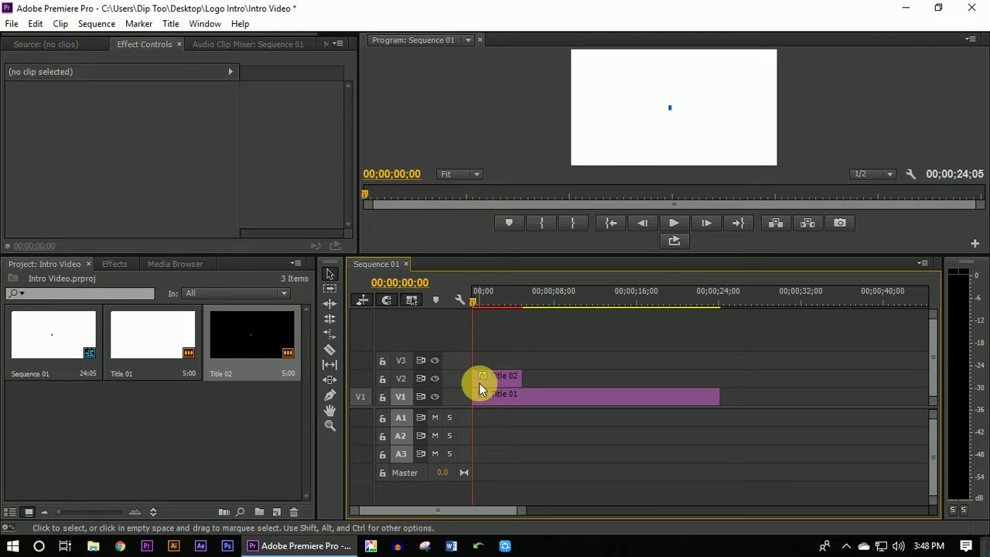
pyautogui.click(171, 23)
pyautogui.moveTo(186, 39)
pyautogui.click(387, 40)
# Confirm Title 03 and insert the blue download icon graphic.
pyautogui.click(513, 342)
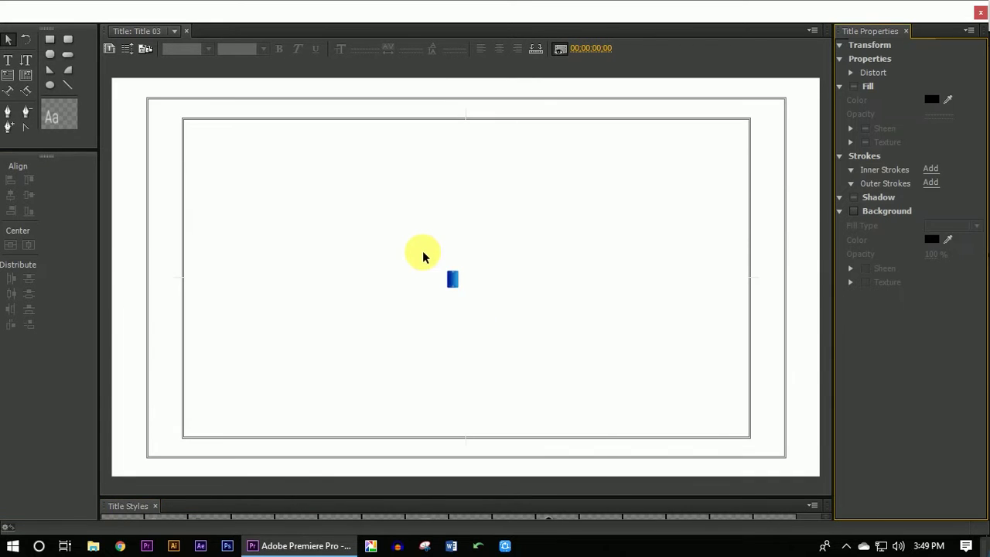
pyautogui.rightClick(422, 253)
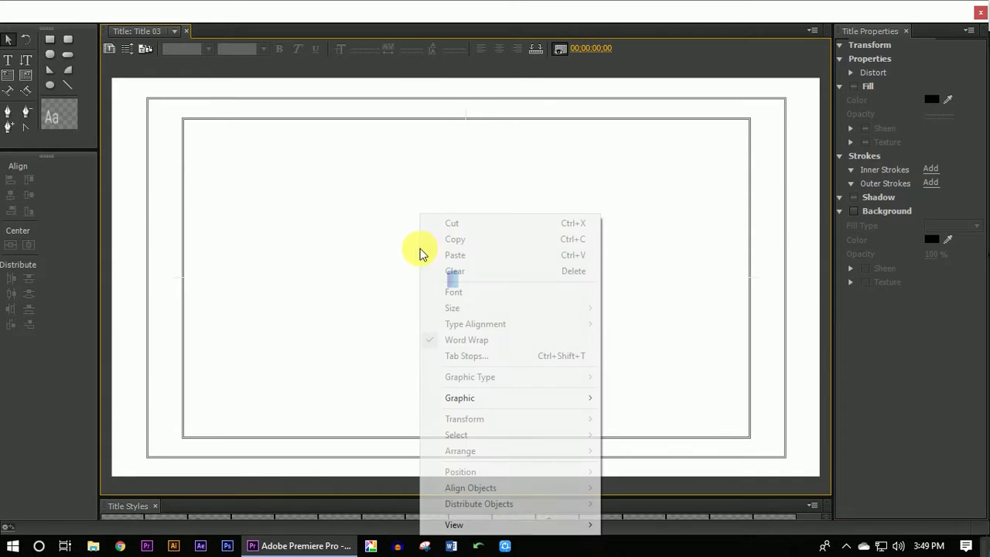
pyautogui.moveTo(484, 397)
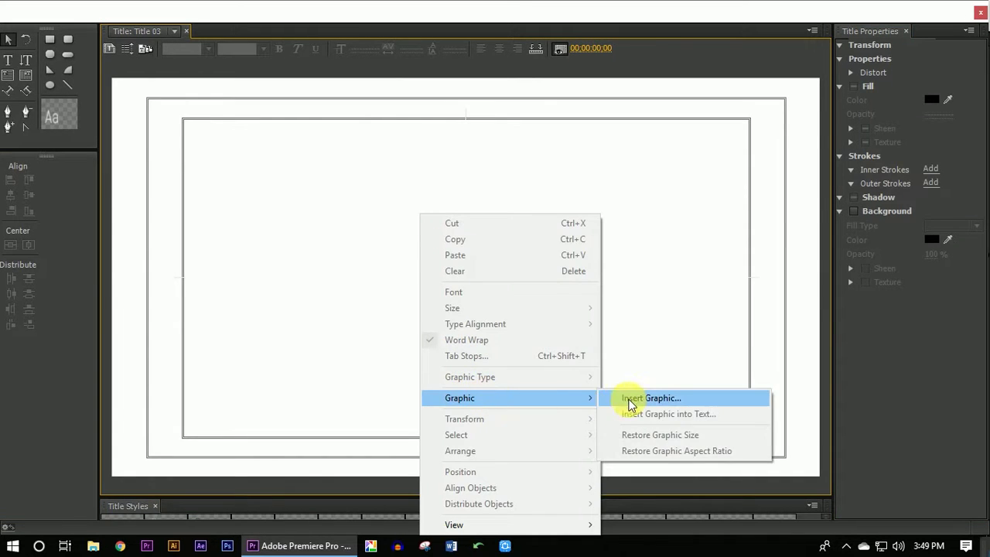
pyautogui.click(631, 399)
pyautogui.doubleClick(240, 108)
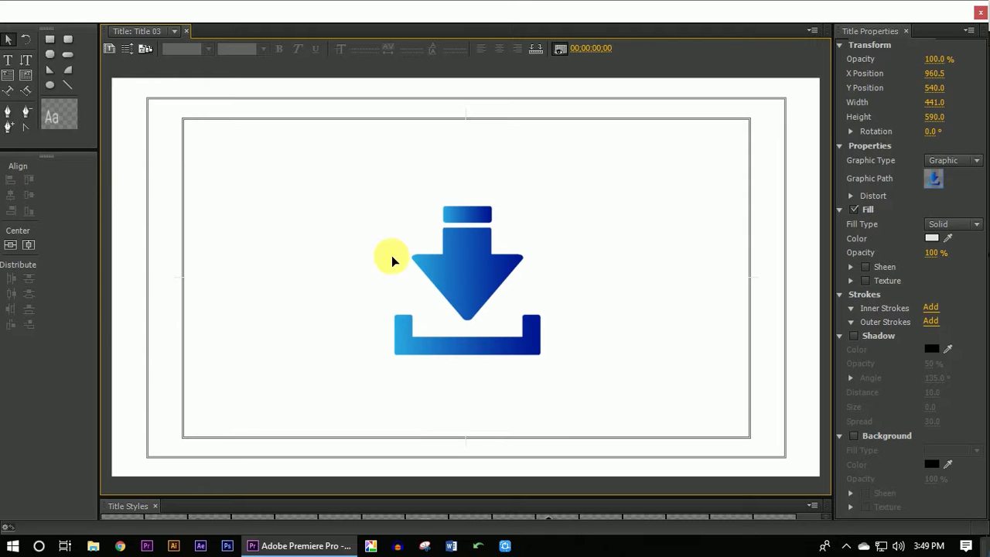
# Shrink the download icon, set it above the phone icon, and place Title 03 on V3.
pyautogui.moveTo(501, 341); pyautogui.dragTo(569, 331)
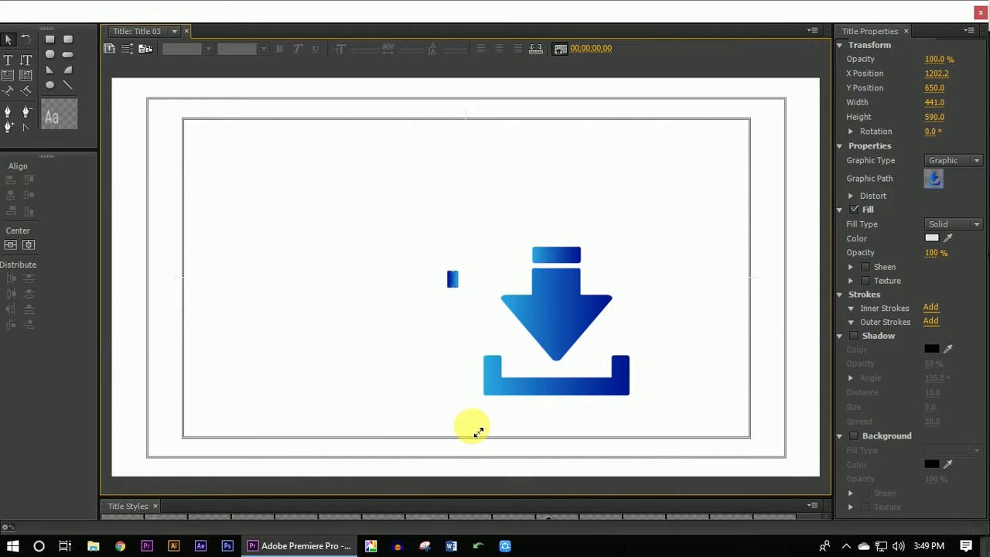
pyautogui.moveTo(479, 431); pyautogui.dragTo(547, 351)
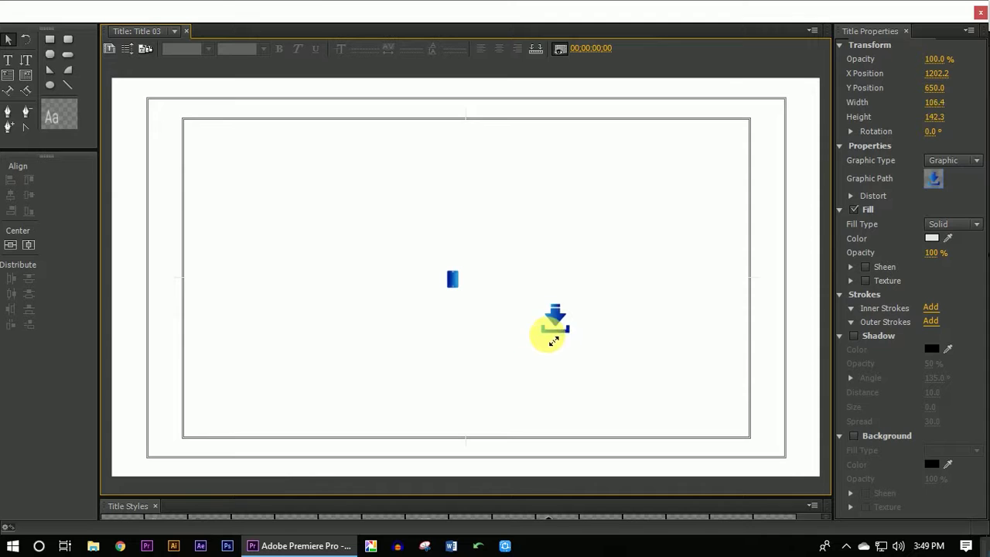
pyautogui.moveTo(551, 324); pyautogui.dragTo(460, 262)
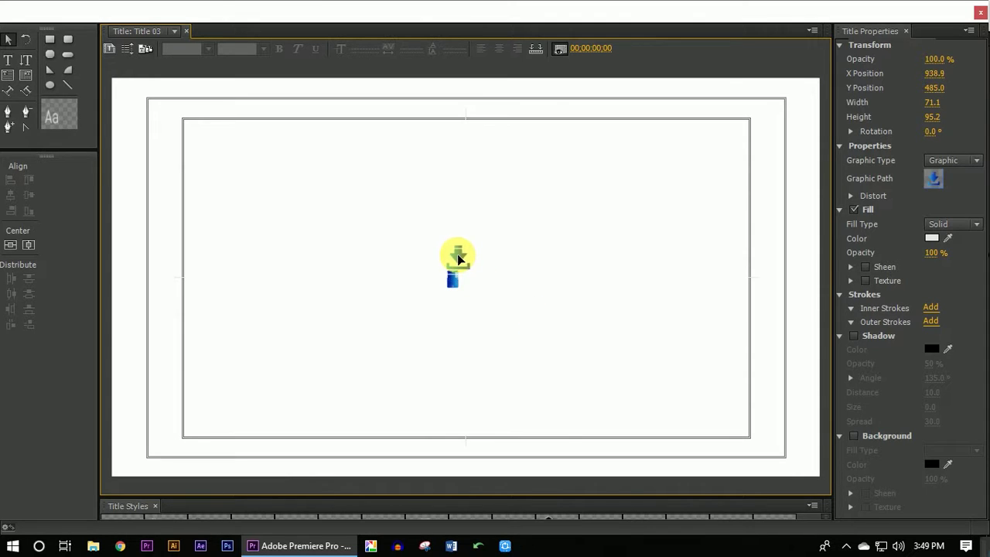
pyautogui.click(980, 12)
pyautogui.moveTo(112, 440); pyautogui.dragTo(456, 362)
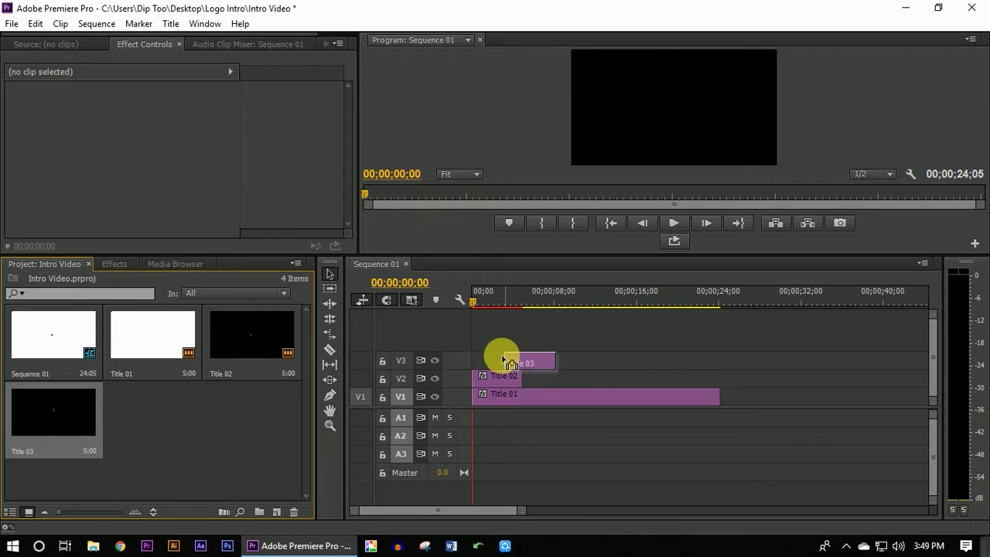
pyautogui.click(171, 23)
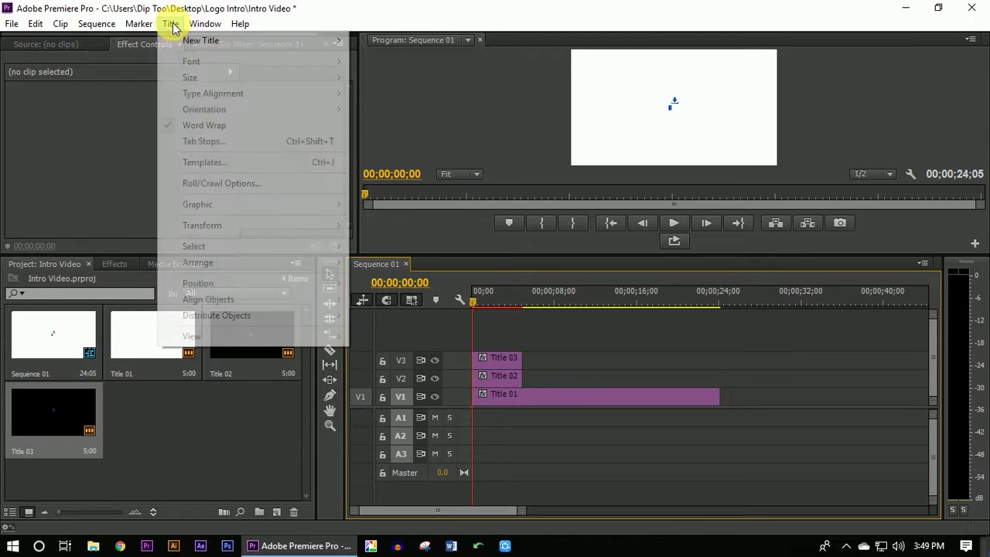
# Create Title 04 as a default still title and insert the robot icon graphic.
pyautogui.moveTo(270, 42)
pyautogui.click(390, 39)
pyautogui.click(505, 333)
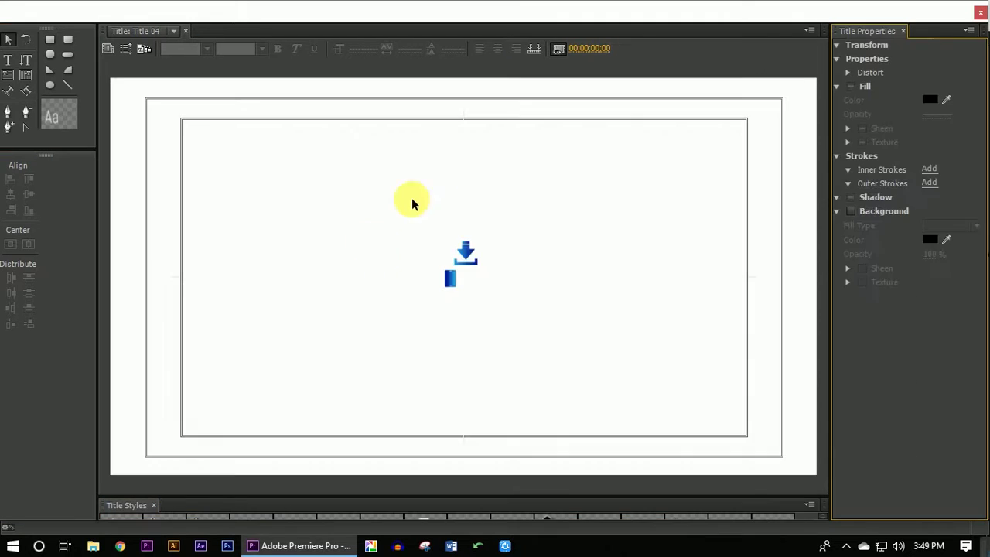
pyautogui.rightClick(431, 194)
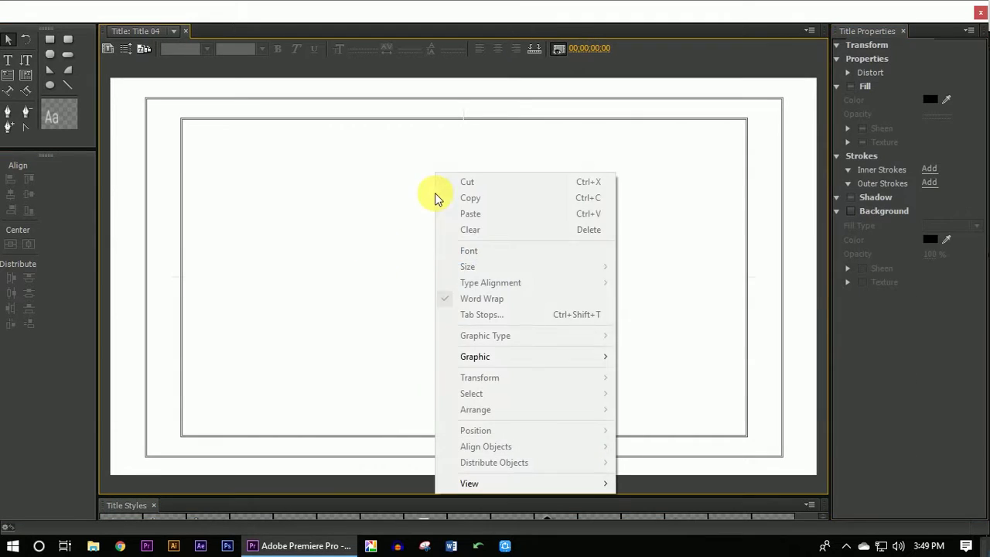
pyautogui.moveTo(575, 356)
pyautogui.click(629, 356)
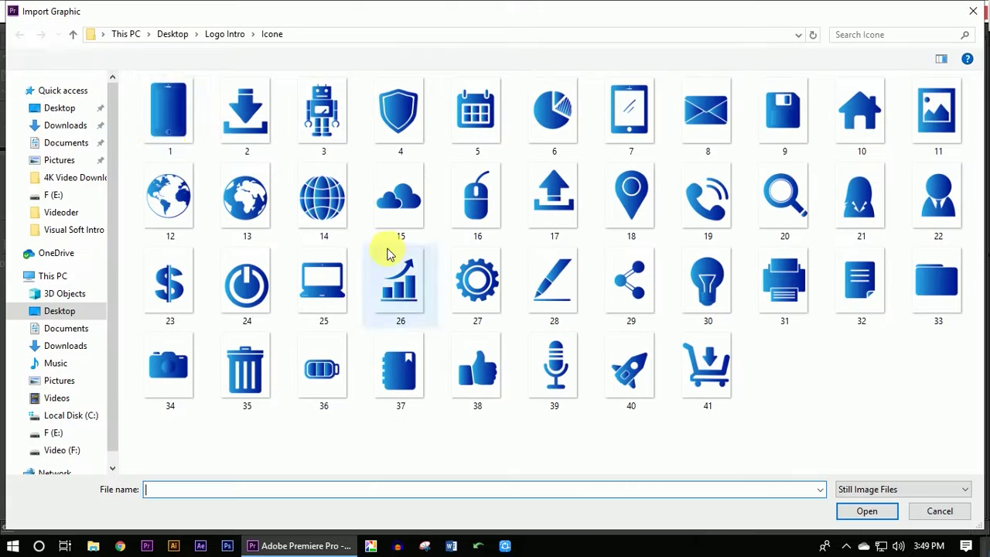
pyautogui.doubleClick(322, 109)
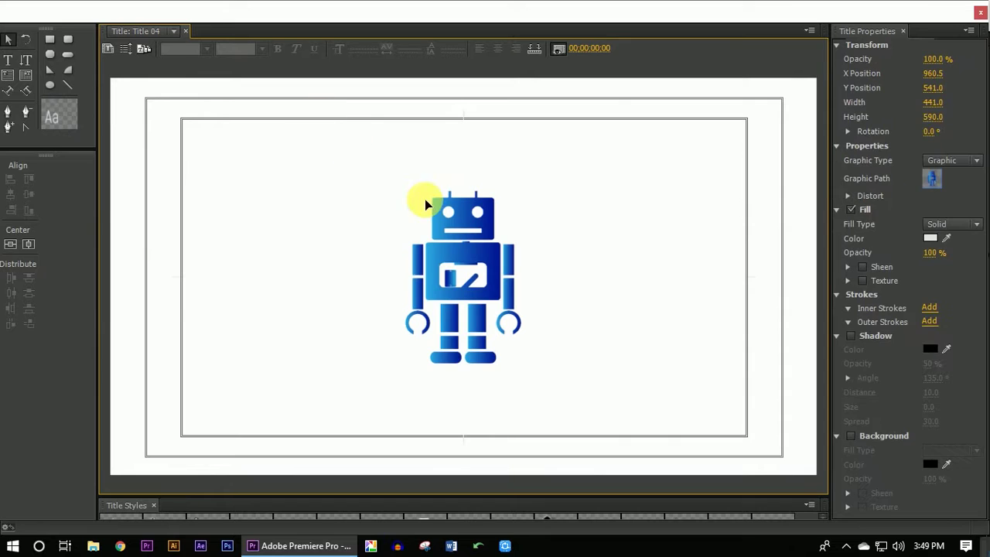
# Shrink the robot to icon size below the blue rectangle and place Title 04 on V4.
pyautogui.moveTo(464, 272); pyautogui.dragTo(510, 308)
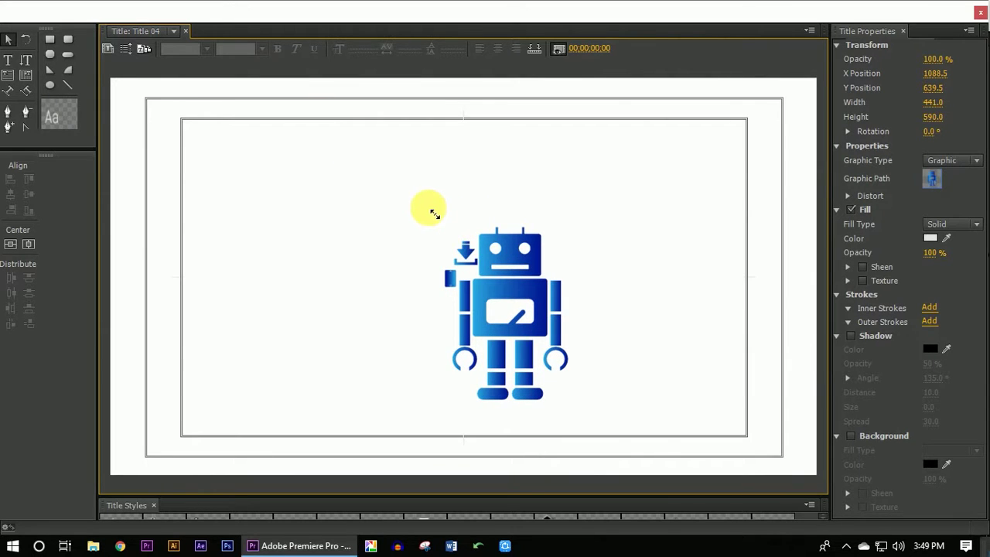
pyautogui.moveTo(434, 213)
pyautogui.mouseDown()
pyautogui.moveTo(515, 256)
pyautogui.moveTo(539, 299)
pyautogui.moveTo(479, 316)
pyautogui.moveTo(546, 328)
pyautogui.moveTo(513, 323)
pyautogui.mouseUp()
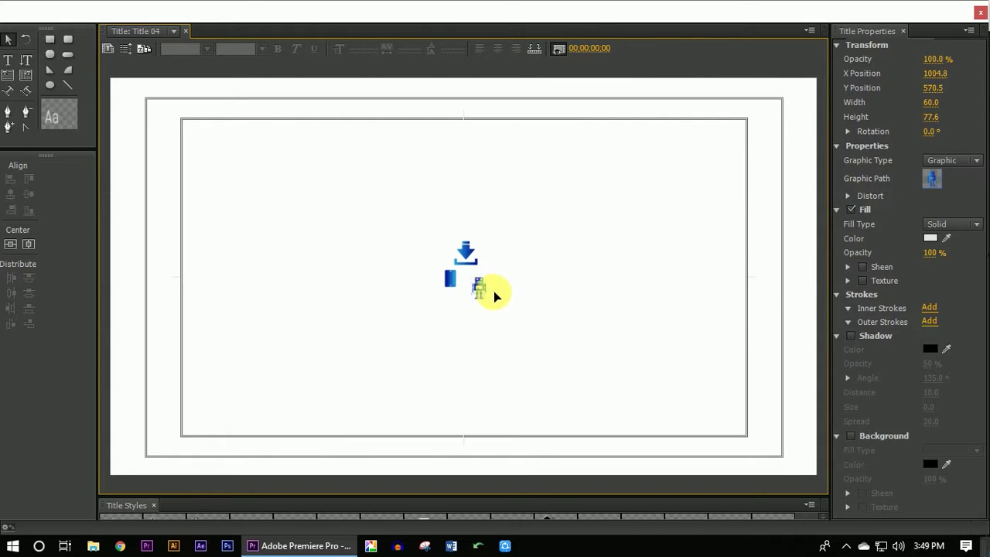
pyautogui.moveTo(478, 295); pyautogui.dragTo(453, 314)
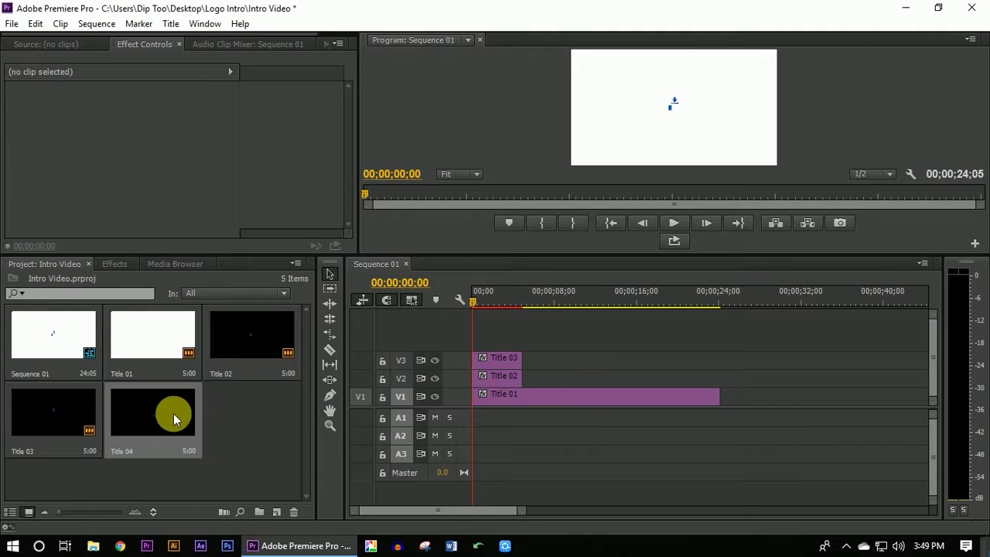
pyautogui.moveTo(173, 413); pyautogui.dragTo(449, 346)
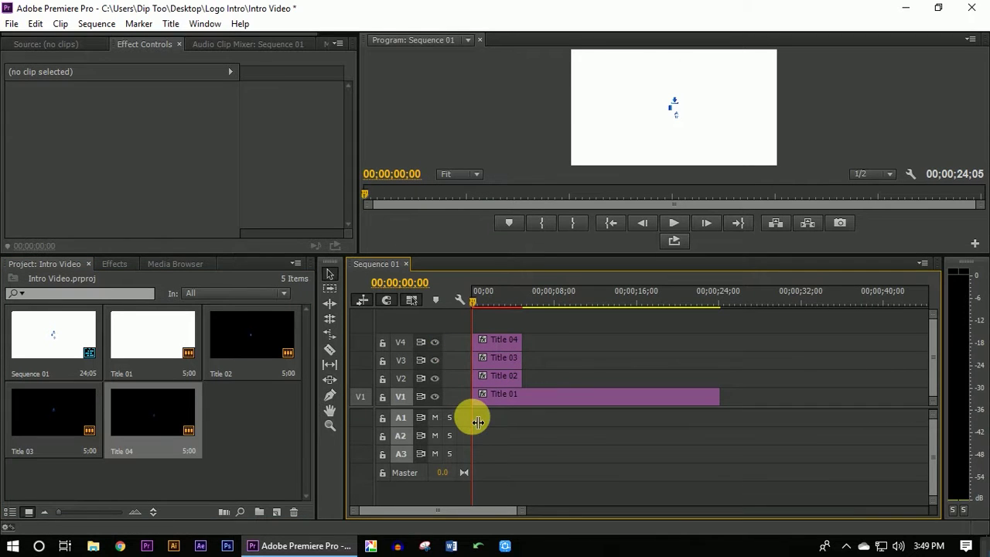
pyautogui.click(170, 24)
# Create Title 05 and insert the cloud icon graphic, file 15.
pyautogui.moveTo(340, 42)
pyautogui.click(383, 41)
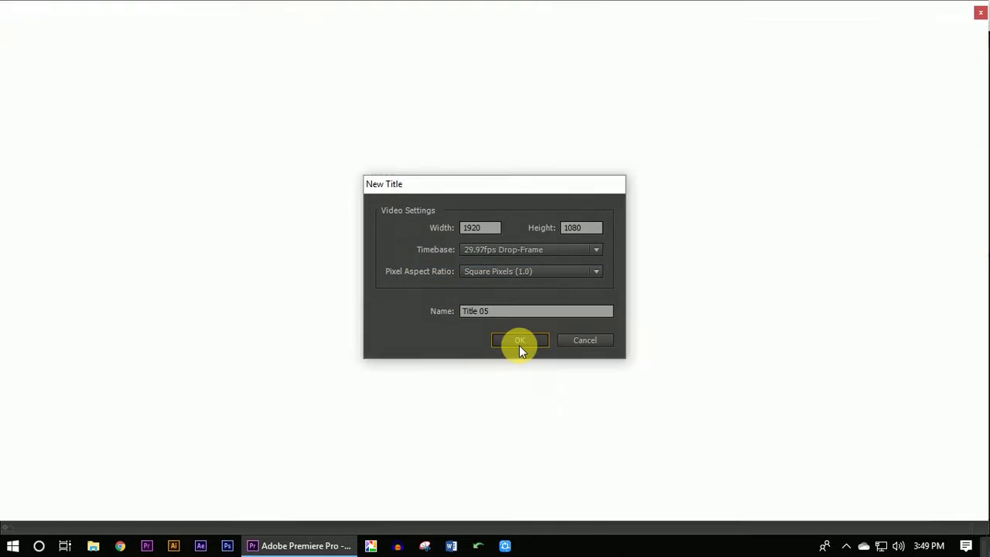
pyautogui.click(519, 345)
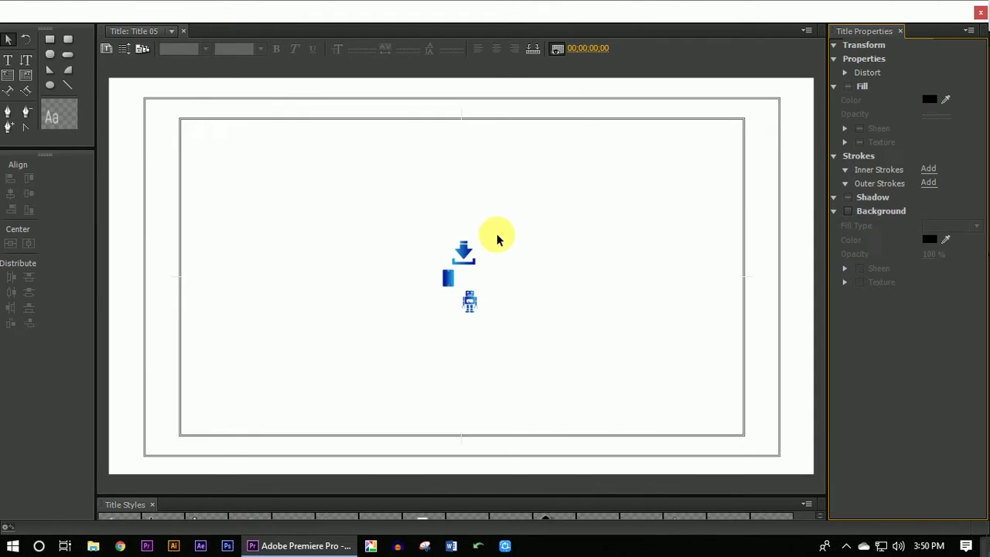
pyautogui.rightClick(497, 232)
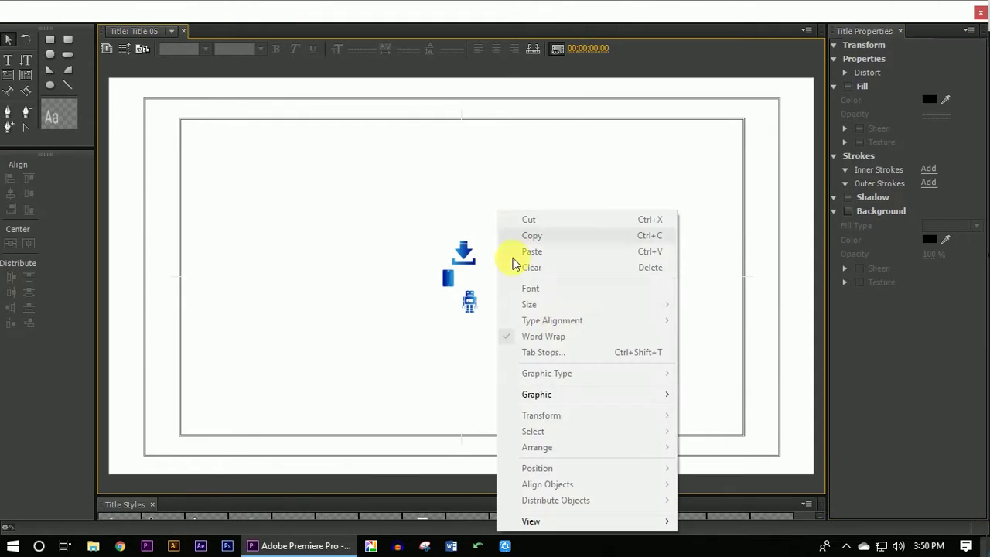
pyautogui.moveTo(656, 395)
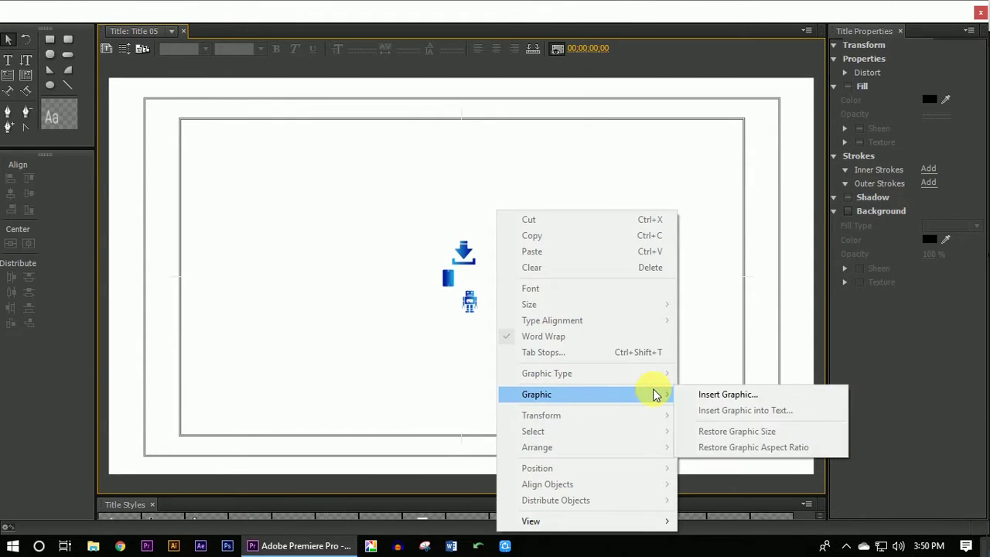
pyautogui.click(727, 396)
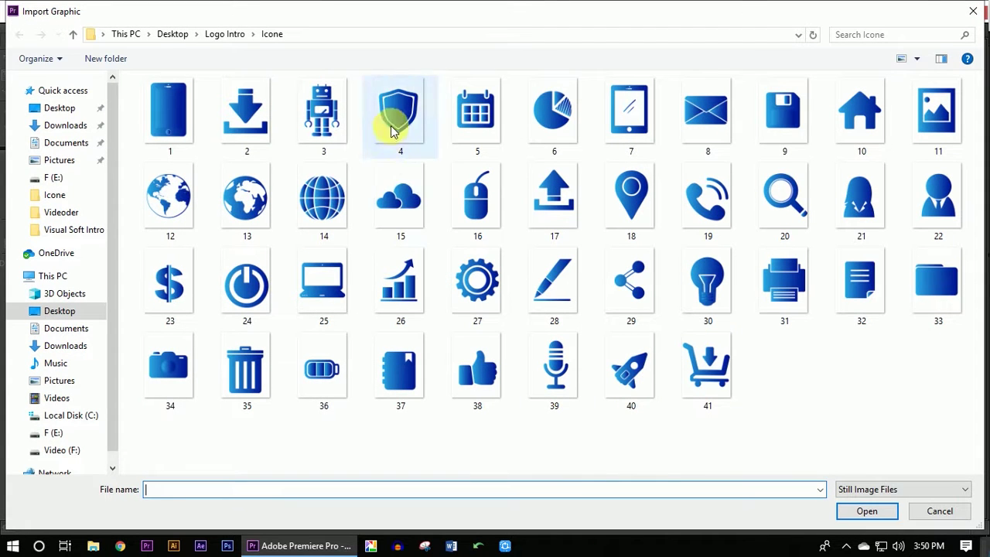
pyautogui.click(376, 192)
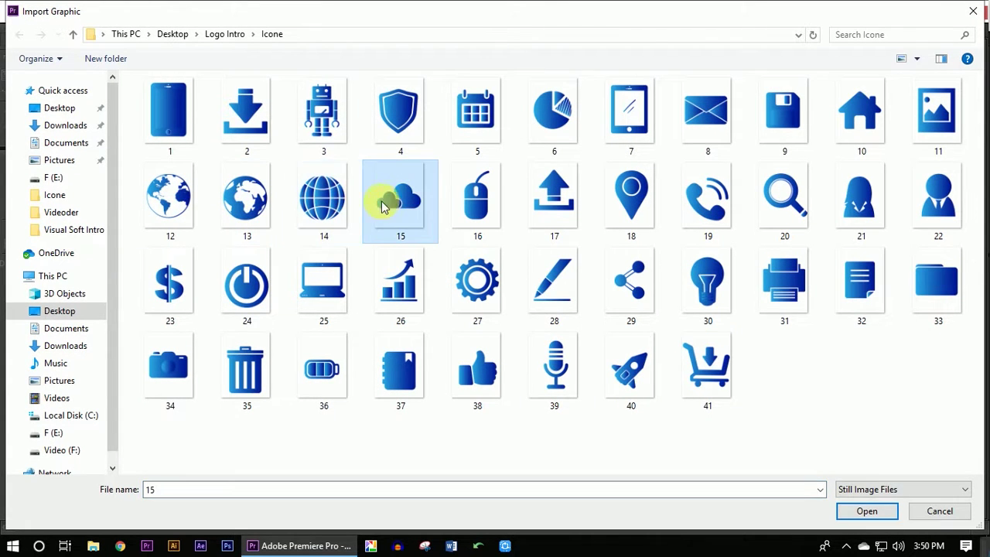
pyautogui.doubleClick(387, 207)
# Shrink the cloud icon beside the download arrow and place Title 05 on new track V5.
pyautogui.moveTo(393, 235); pyautogui.dragTo(565, 302)
pyautogui.moveTo(711, 347); pyautogui.dragTo(667, 354)
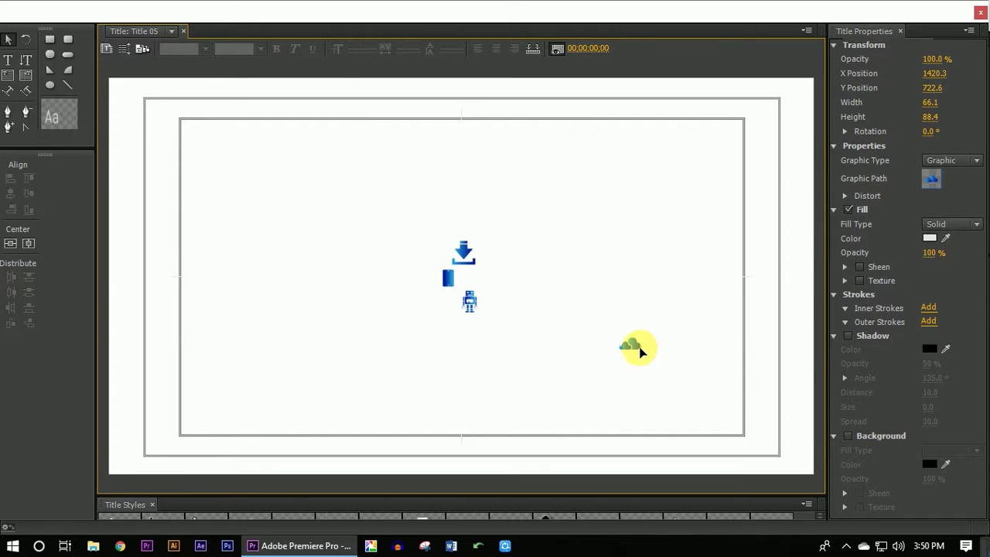
pyautogui.moveTo(604, 346)
pyautogui.mouseDown()
pyautogui.moveTo(509, 282)
pyautogui.moveTo(510, 259)
pyautogui.mouseUp()
pyautogui.click(556, 358)
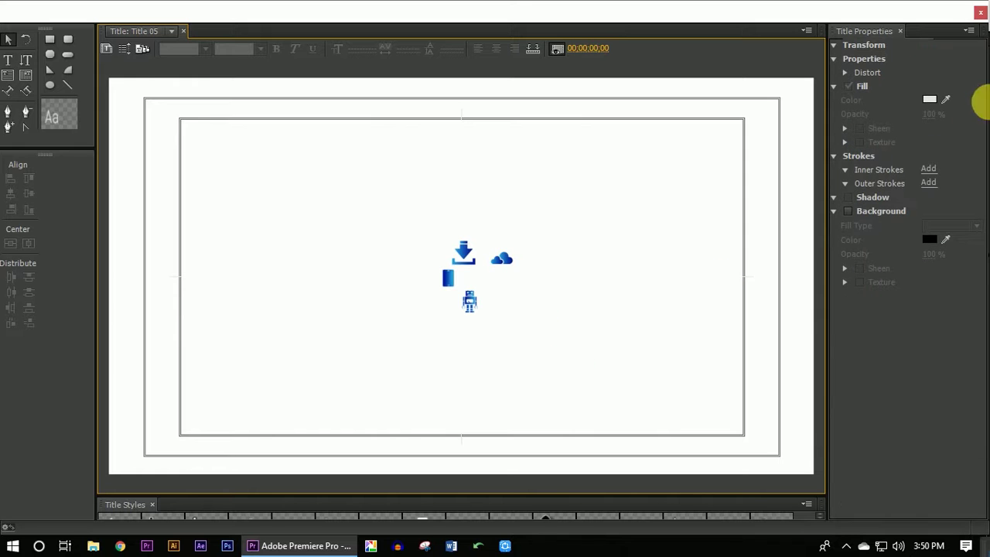
pyautogui.click(979, 16)
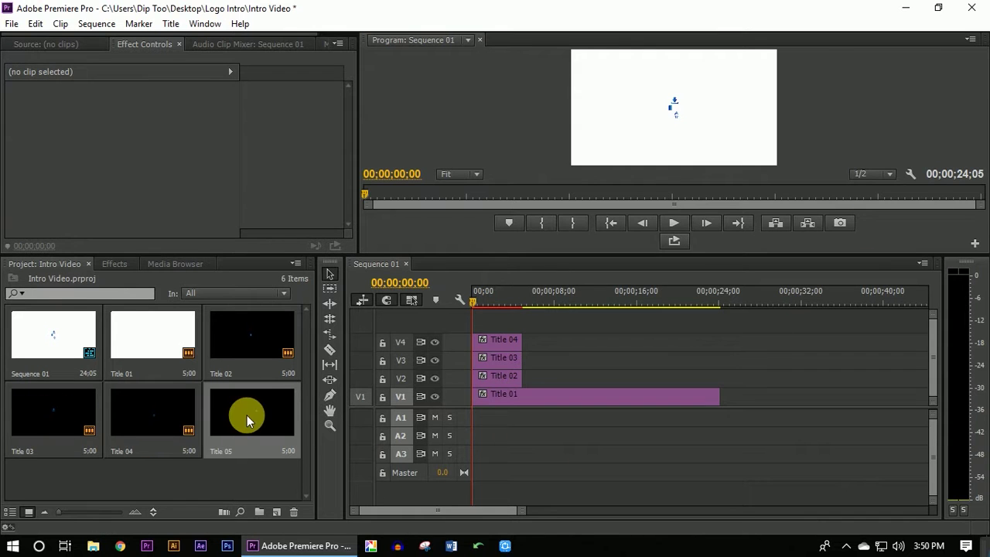
pyautogui.moveTo(248, 420); pyautogui.dragTo(456, 323)
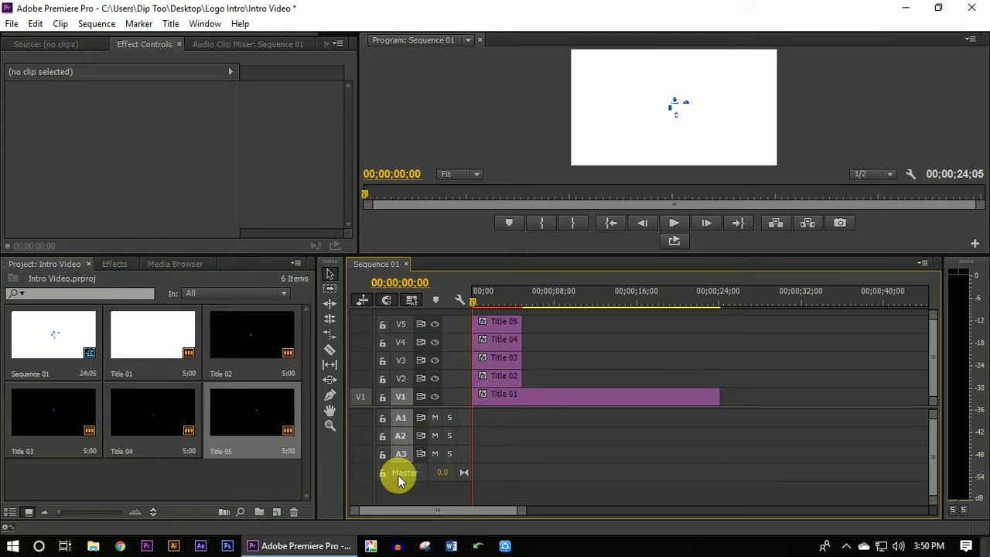
pyautogui.click(172, 23)
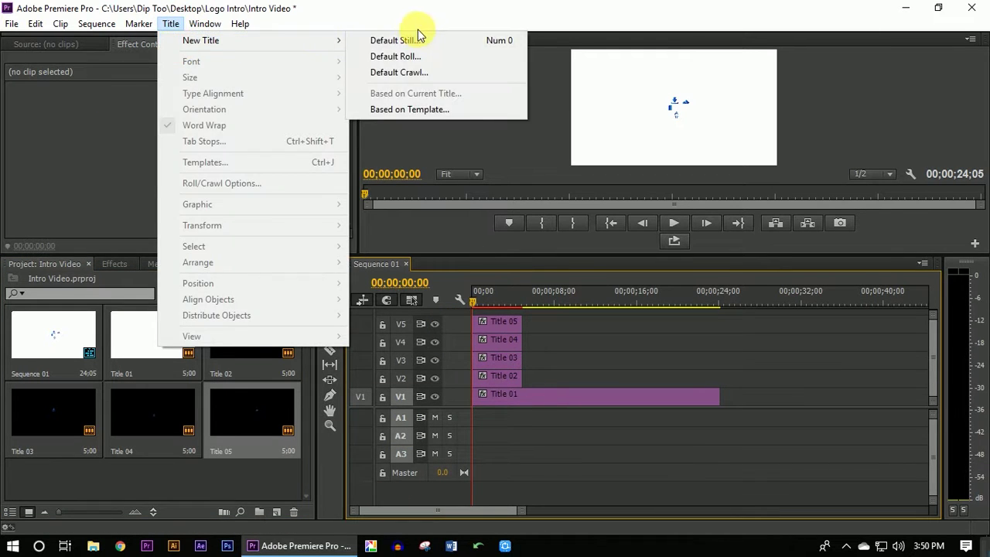
# Create a new default still title named Title 06.
pyautogui.click(409, 22)
pyautogui.click(171, 24)
pyautogui.moveTo(325, 40)
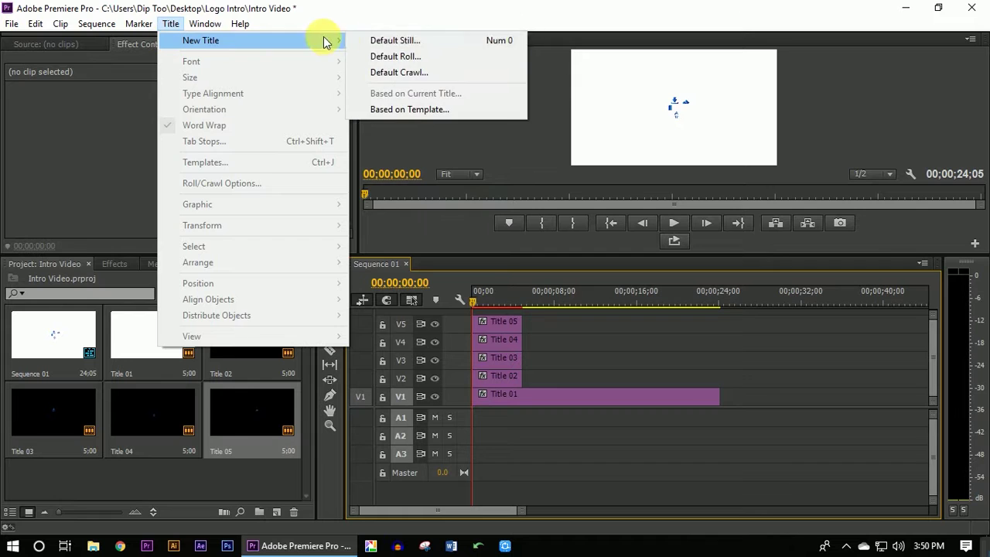
pyautogui.click(398, 38)
pyautogui.click(520, 342)
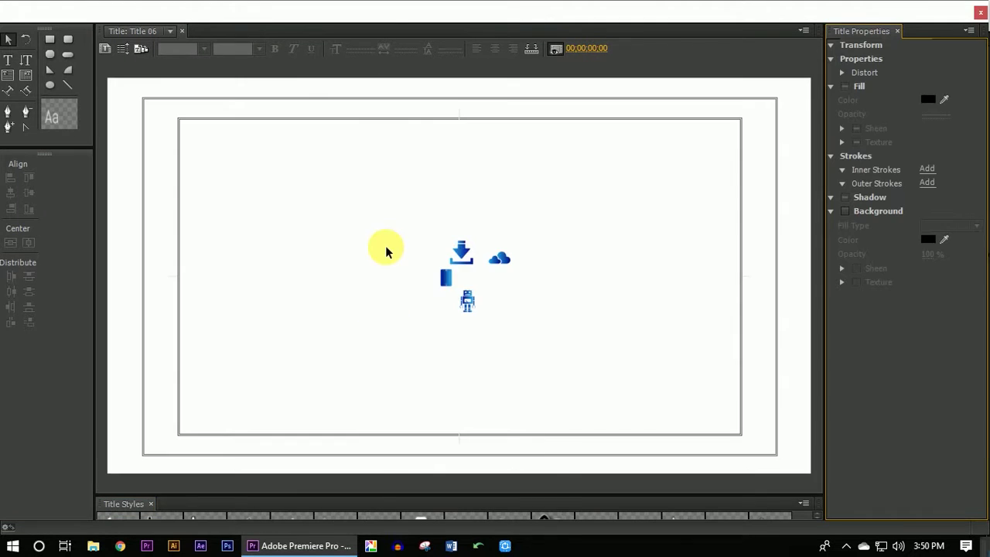
# Insert the power icon graphic (icon 24) and shrink it to icon size near the robot.
pyautogui.rightClick(386, 215)
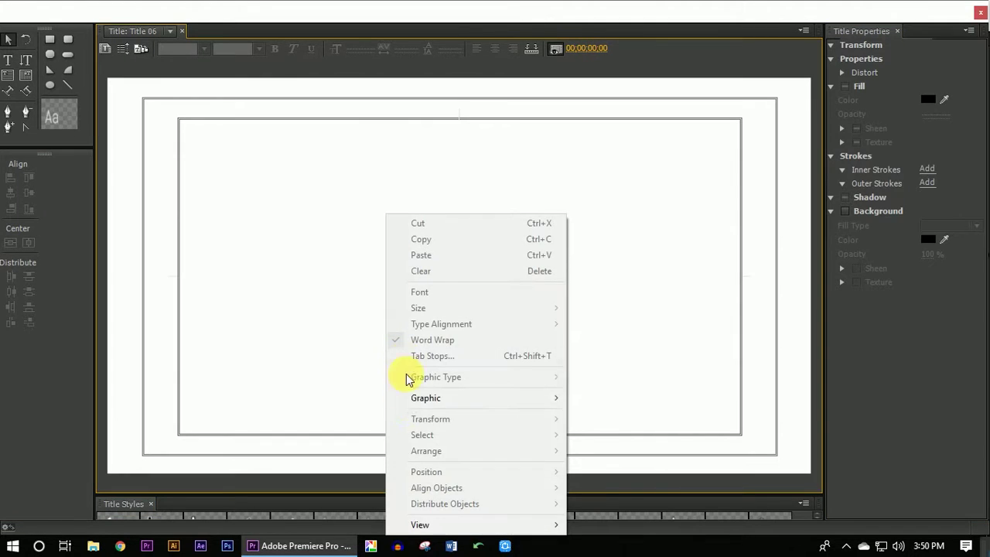
pyautogui.moveTo(409, 397)
pyautogui.click(601, 403)
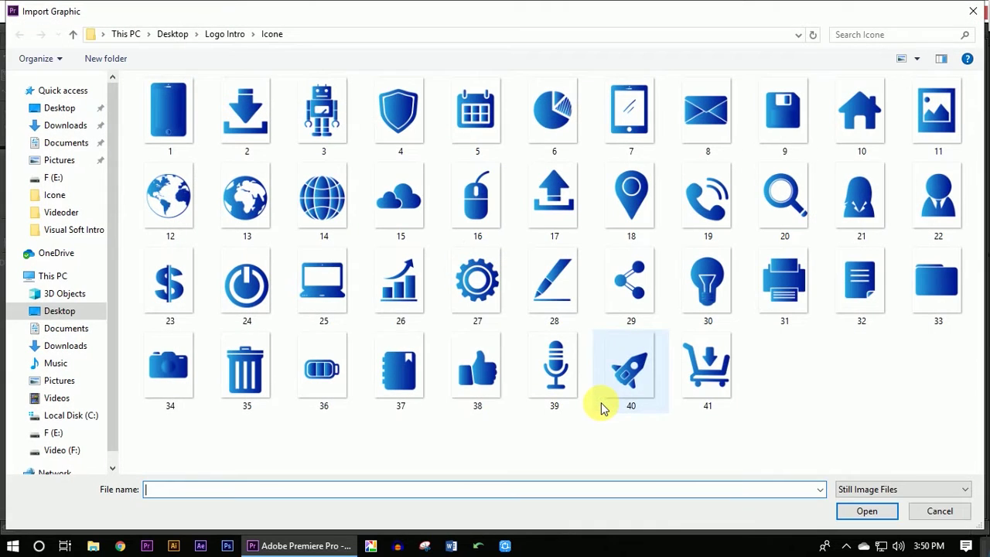
pyautogui.doubleClick(272, 288)
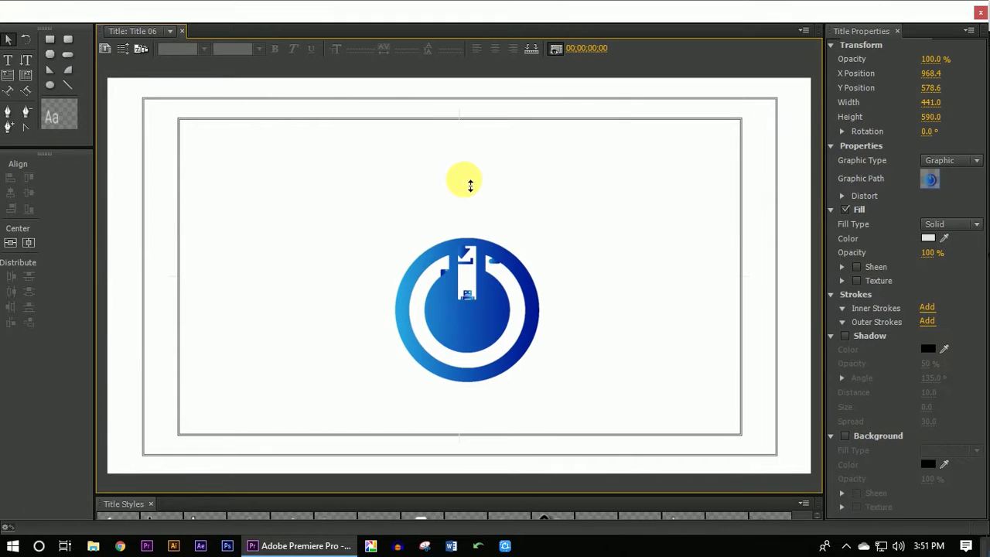
pyautogui.moveTo(471, 186); pyautogui.dragTo(493, 276)
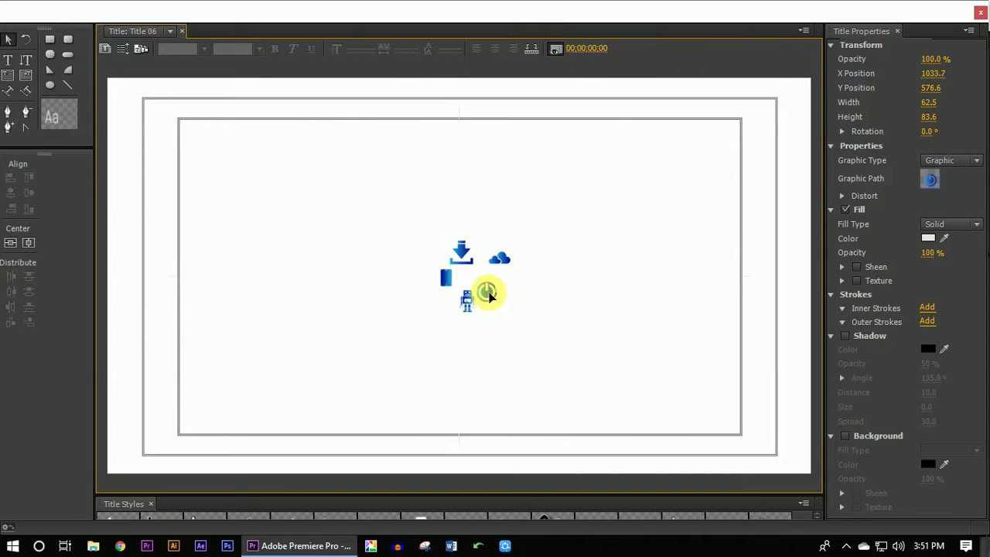
pyautogui.click(493, 364)
# Place Title 06 on a new V6 track and enlarge the video track area to show it.
pyautogui.click(981, 16)
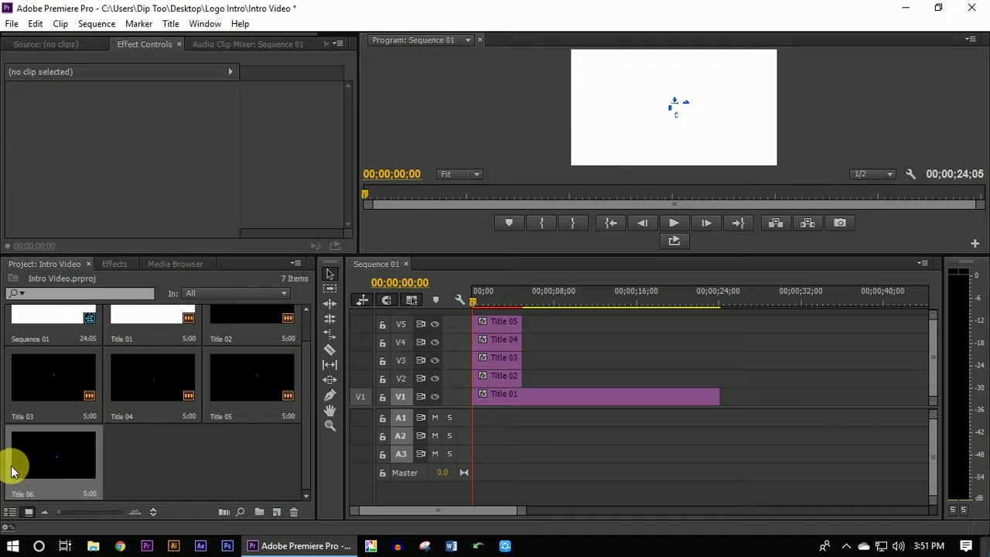
pyautogui.moveTo(12, 470); pyautogui.dragTo(475, 313)
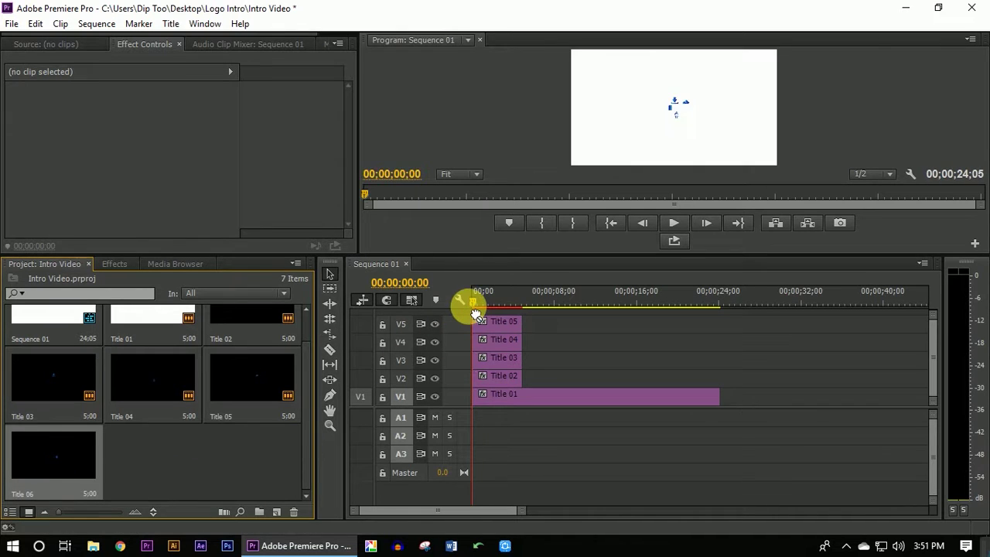
pyautogui.moveTo(475, 314); pyautogui.dragTo(470, 311)
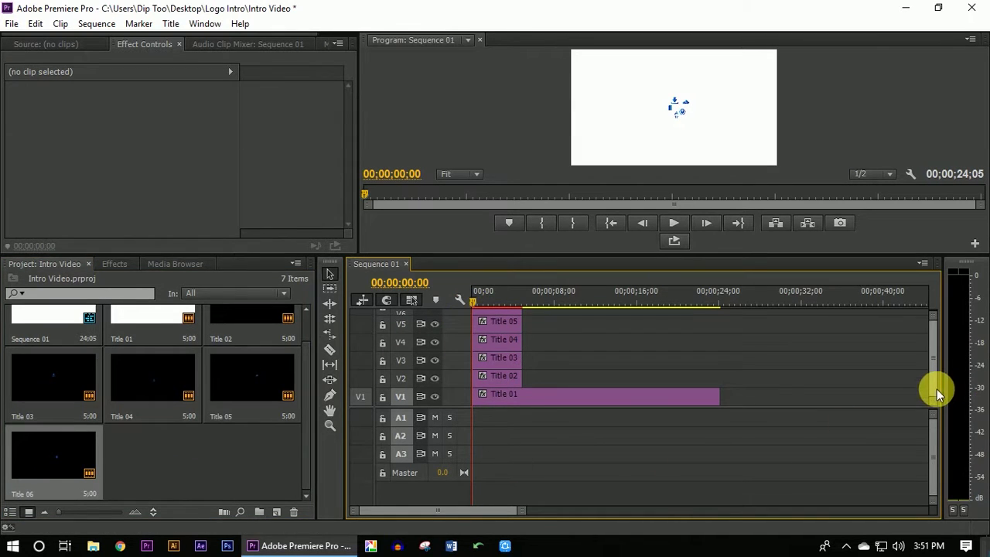
pyautogui.moveTo(938, 415); pyautogui.dragTo(942, 465)
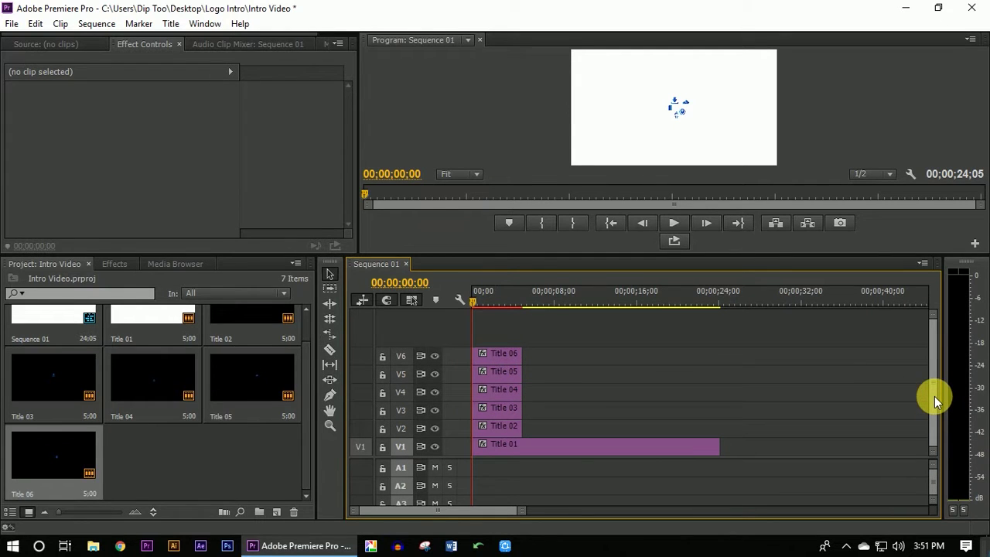
pyautogui.click(168, 24)
# Create Title 07 and insert the share icon graphic, icon 29.
pyautogui.moveTo(181, 40)
pyautogui.click(384, 41)
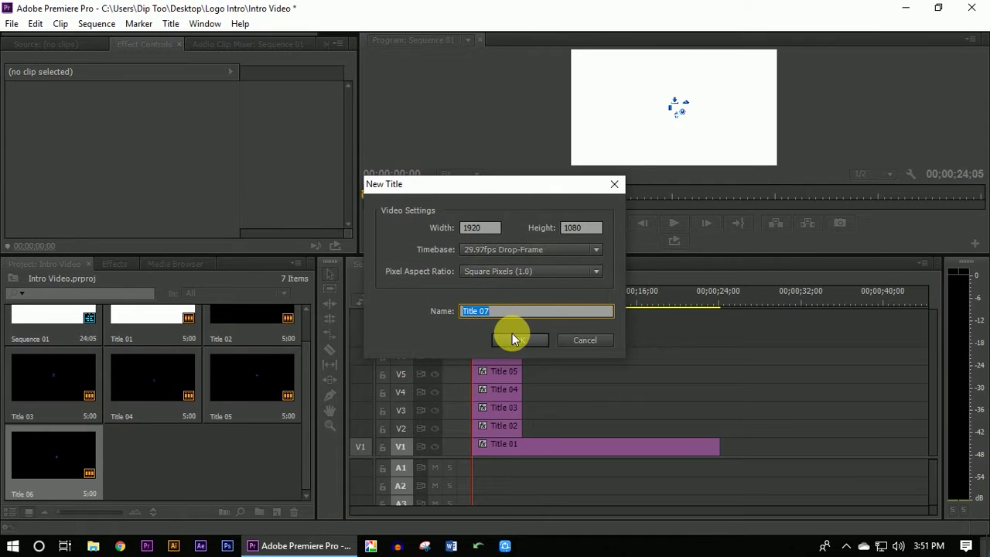
pyautogui.click(512, 335)
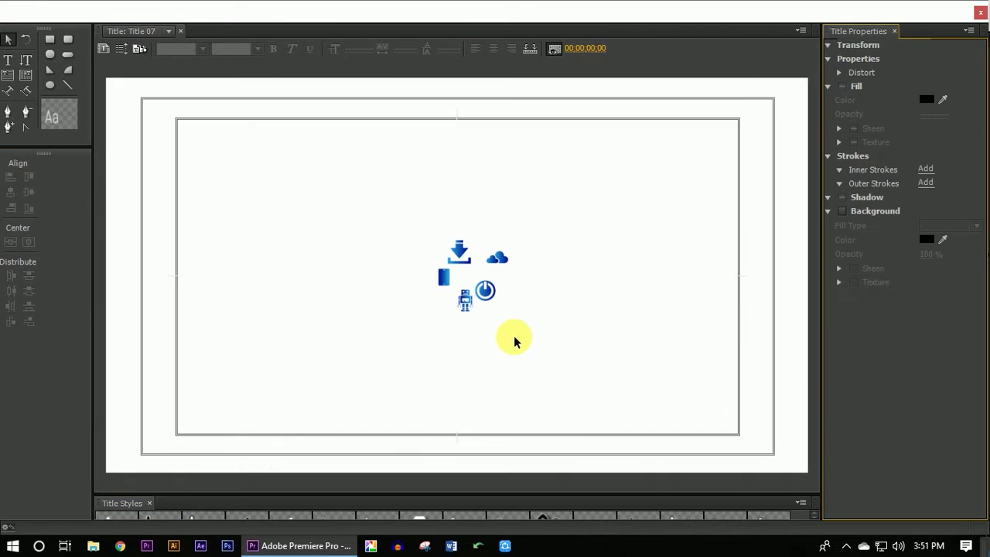
pyautogui.rightClick(430, 171)
pyautogui.moveTo(596, 338)
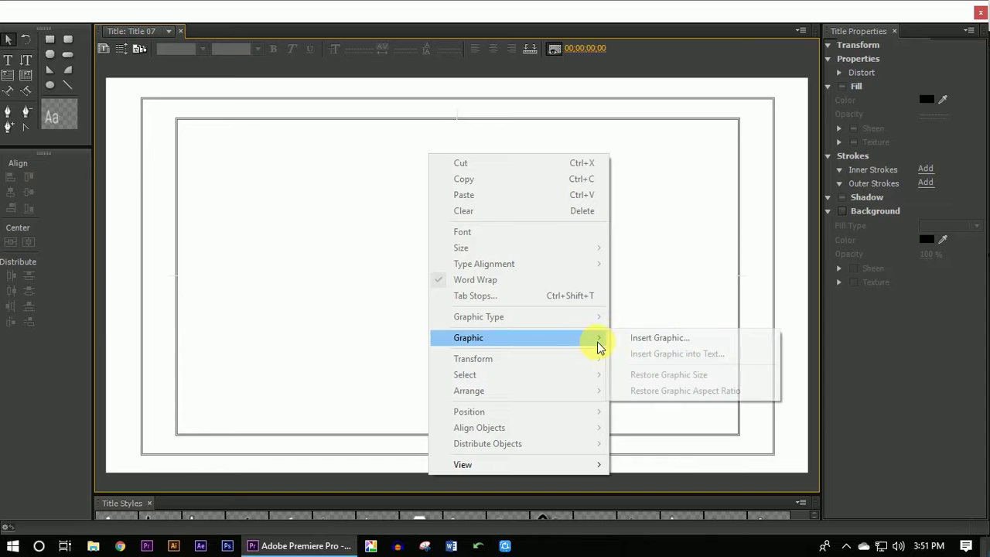
pyautogui.click(656, 337)
pyautogui.click(418, 299)
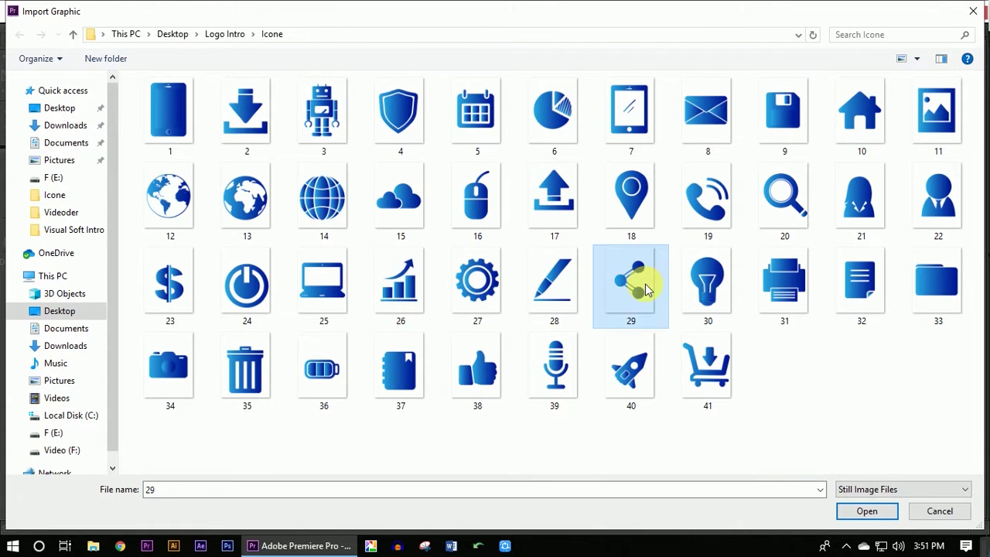
pyautogui.doubleClick(630, 280)
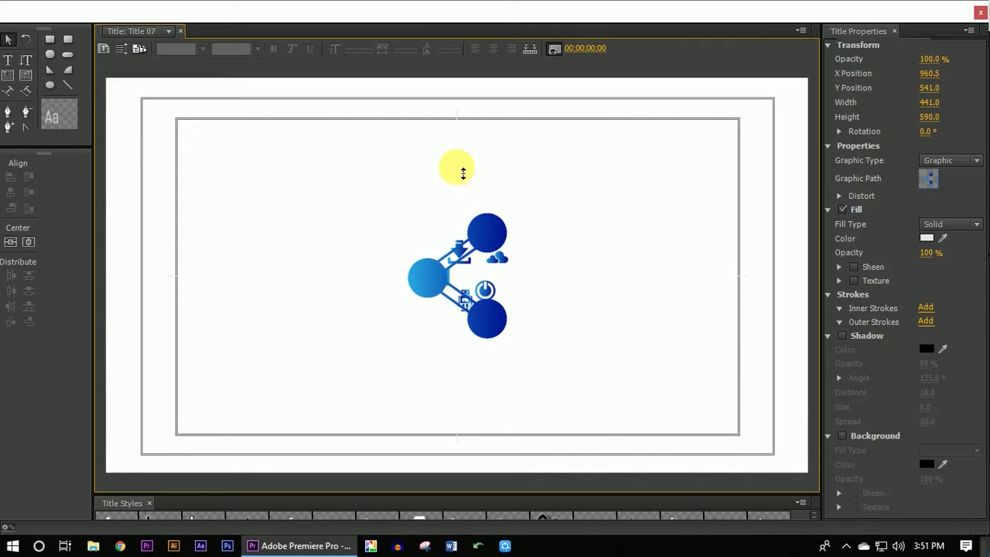
# Shrink the share icon and set it just left of the robot.
pyautogui.moveTo(464, 173); pyautogui.dragTo(462, 279)
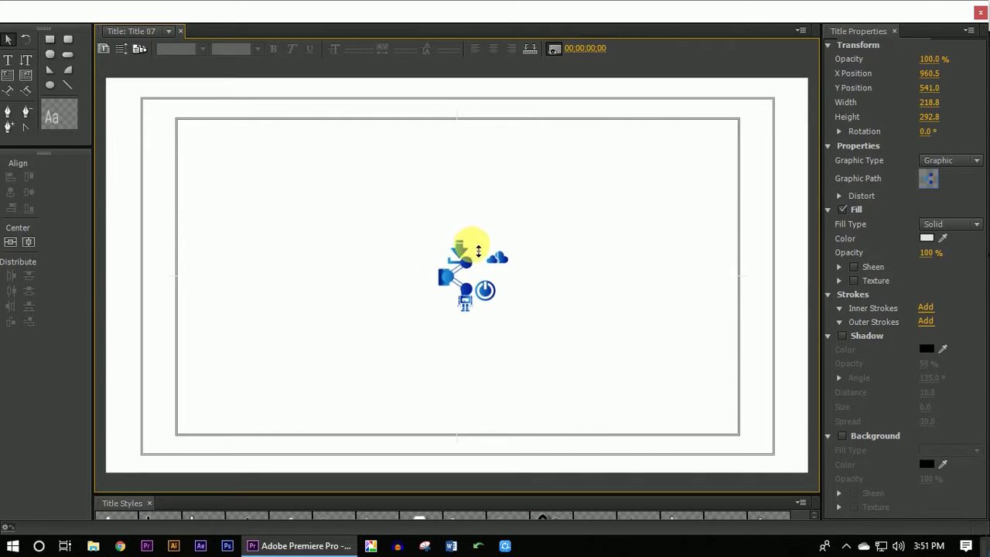
pyautogui.moveTo(450, 284); pyautogui.dragTo(420, 323)
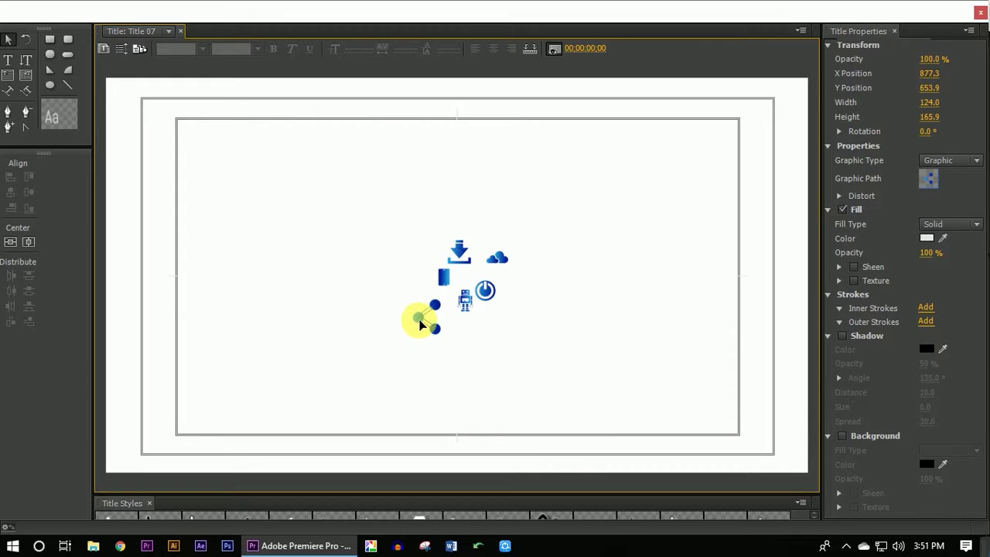
pyautogui.moveTo(410, 323); pyautogui.dragTo(426, 322)
pyautogui.moveTo(427, 323); pyautogui.dragTo(441, 313)
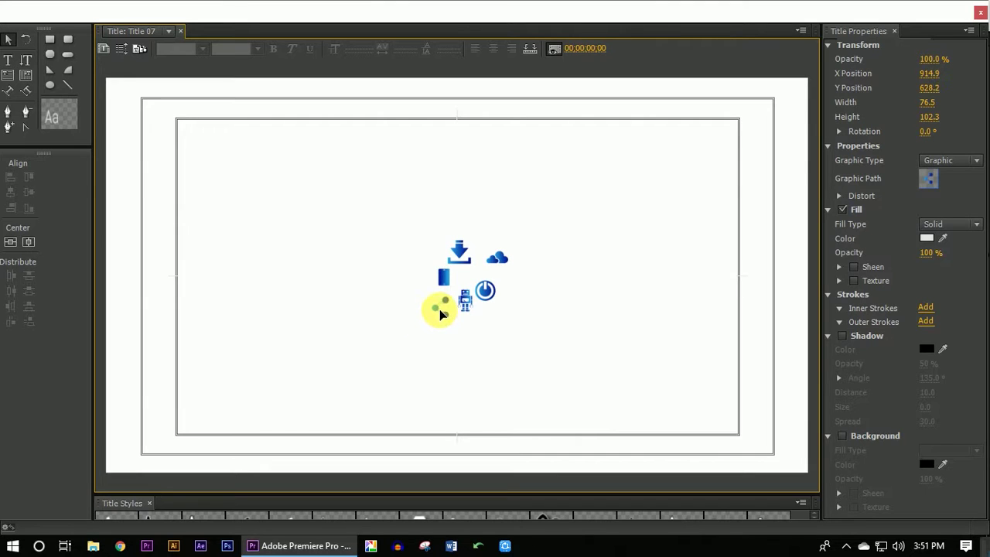
pyautogui.click(582, 334)
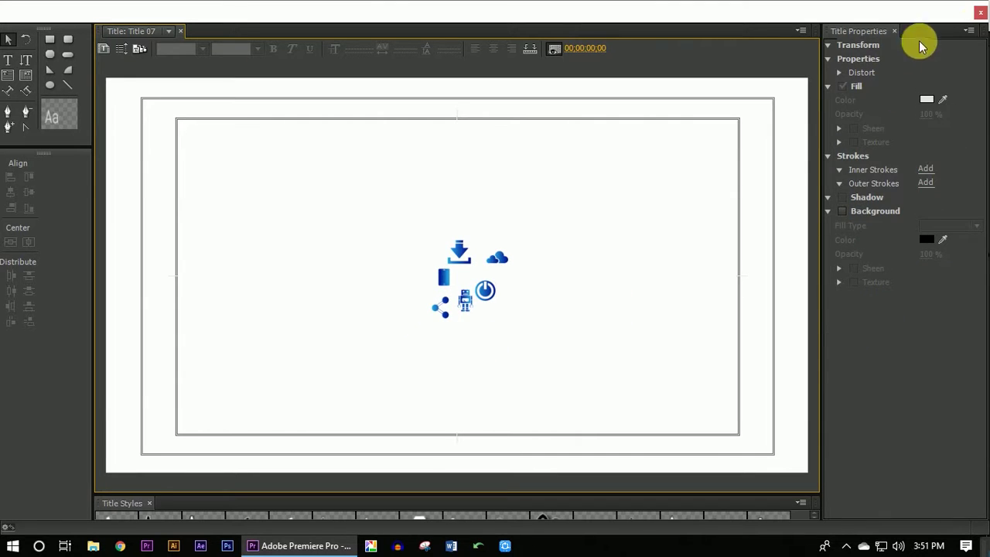
# Place Title 07 on a new V7 track above the others.
pyautogui.click(979, 13)
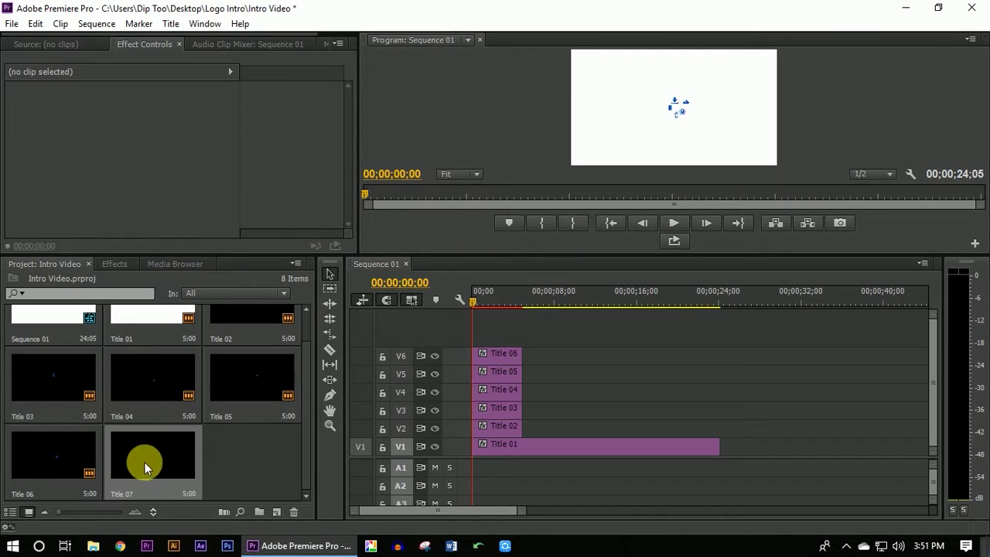
pyautogui.moveTo(313, 441); pyautogui.dragTo(451, 348)
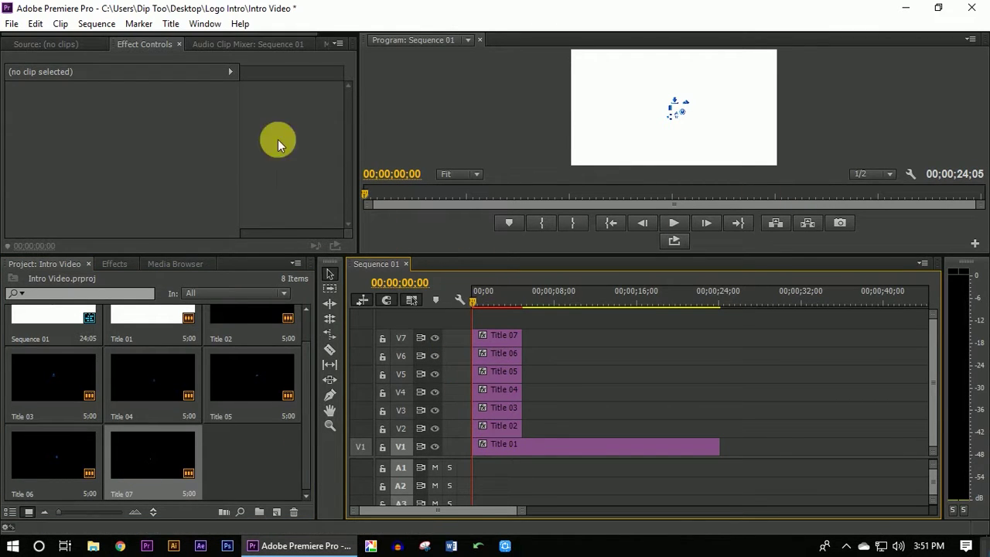
pyautogui.click(171, 24)
# Create Title 08 and insert the computer mouse icon graphic, icon 16.
pyautogui.moveTo(198, 38)
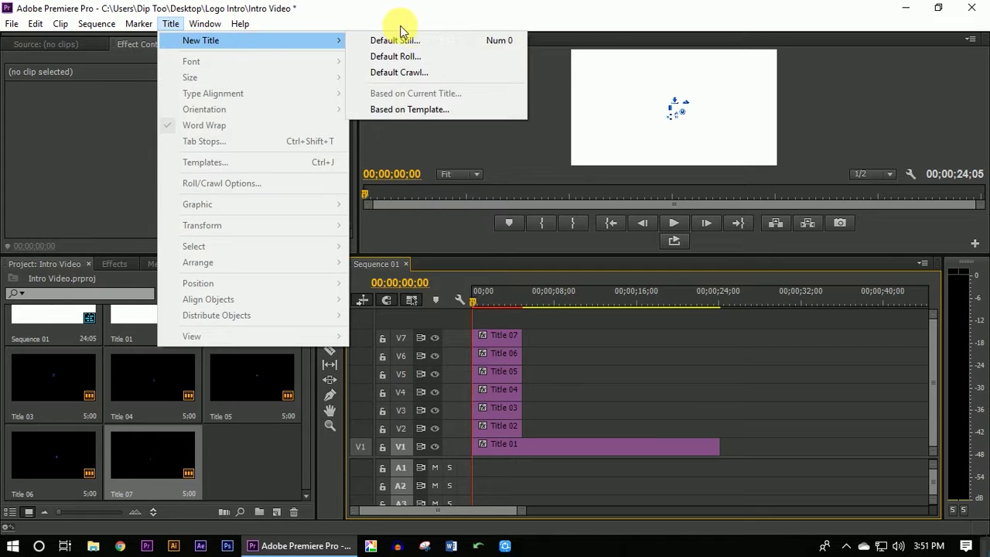
pyautogui.click(410, 37)
pyautogui.press('Return')
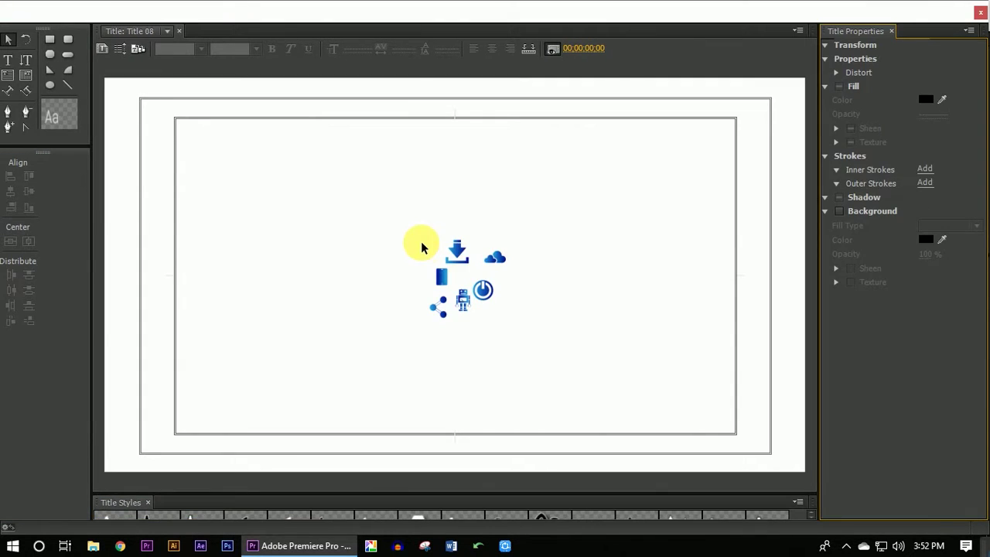
pyautogui.rightClick(421, 246)
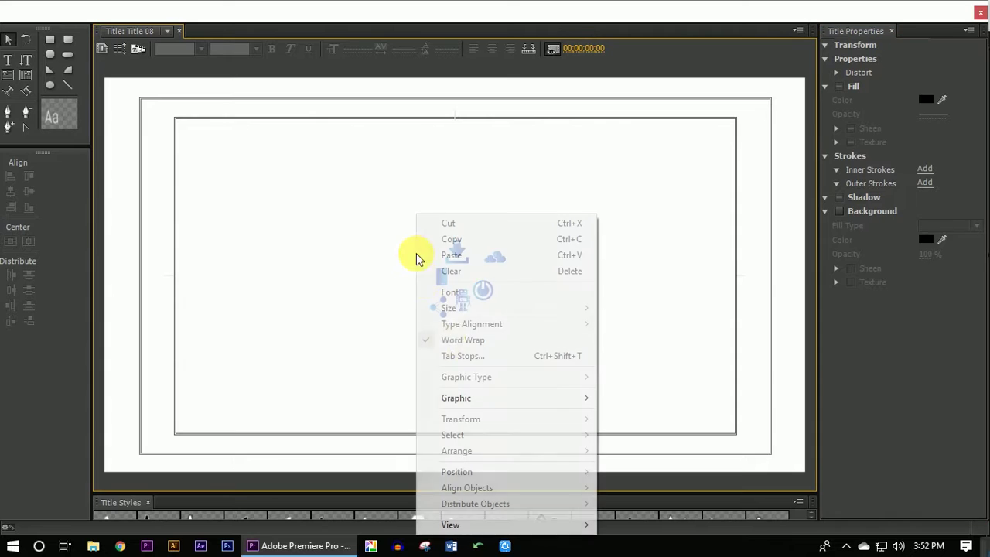
pyautogui.moveTo(506, 399)
pyautogui.click(630, 398)
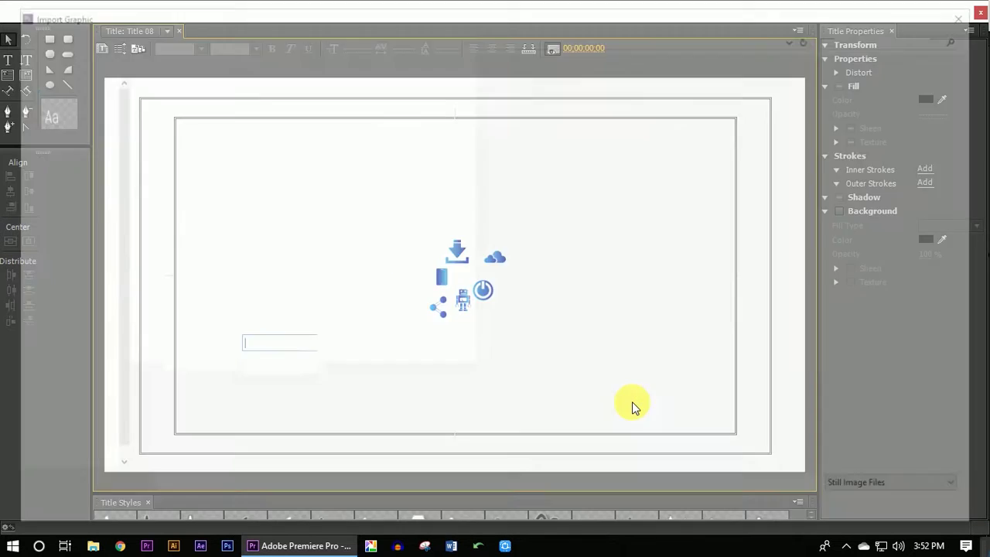
pyautogui.doubleClick(466, 199)
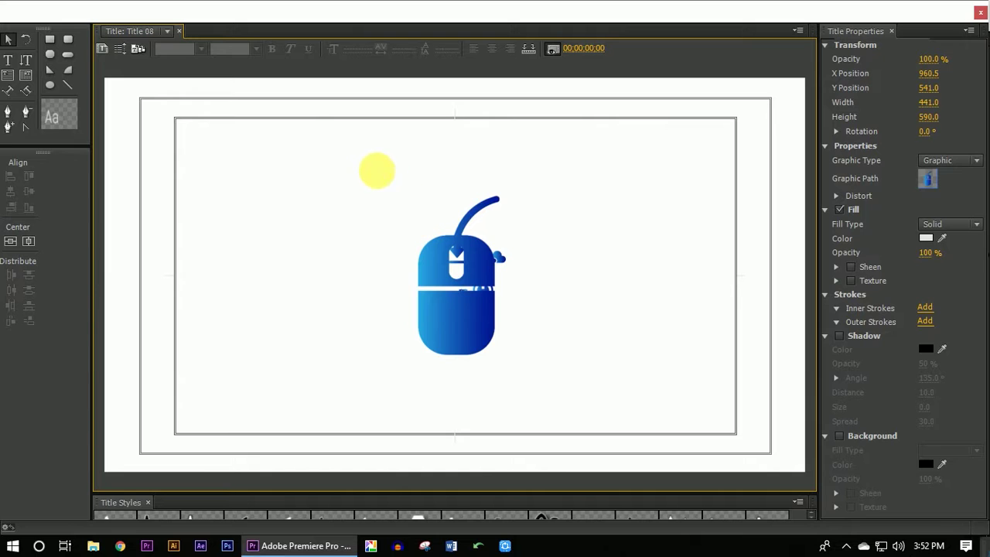
# Shrink the mouse icon beside the power icon and place Title 08 on new track V8.
pyautogui.moveTo(384, 175); pyautogui.dragTo(496, 254)
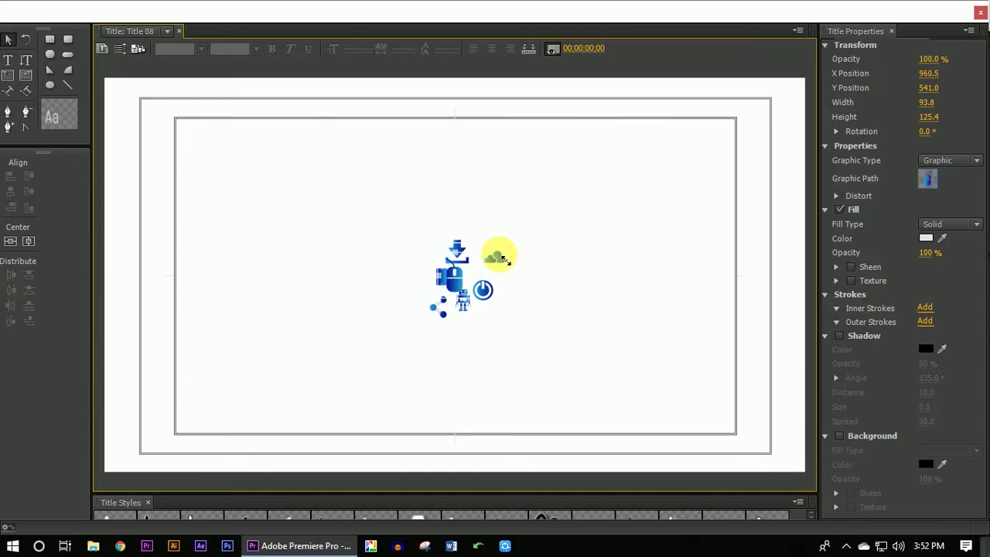
pyautogui.moveTo(496, 254)
pyautogui.mouseDown()
pyautogui.moveTo(441, 295)
pyautogui.moveTo(520, 300)
pyautogui.mouseUp()
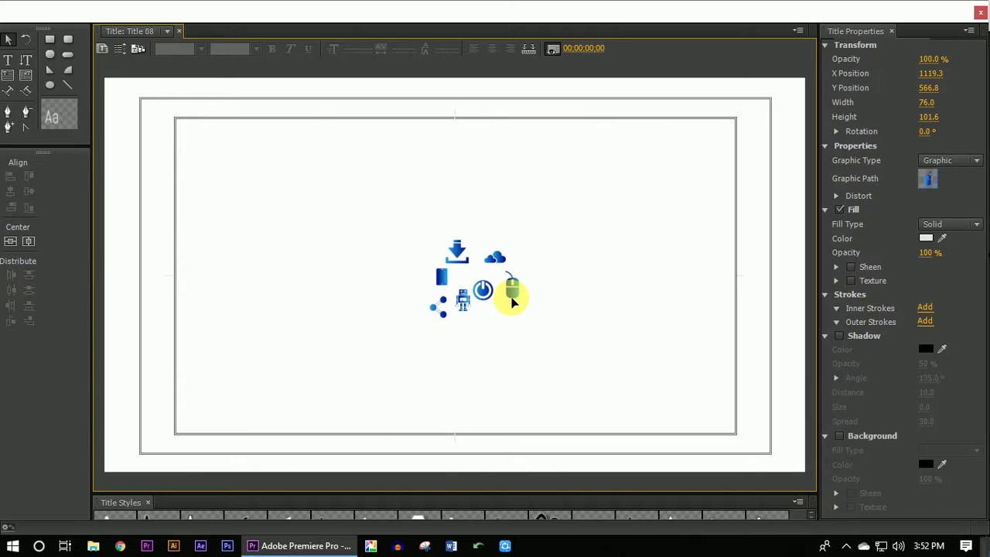
pyautogui.click(594, 318)
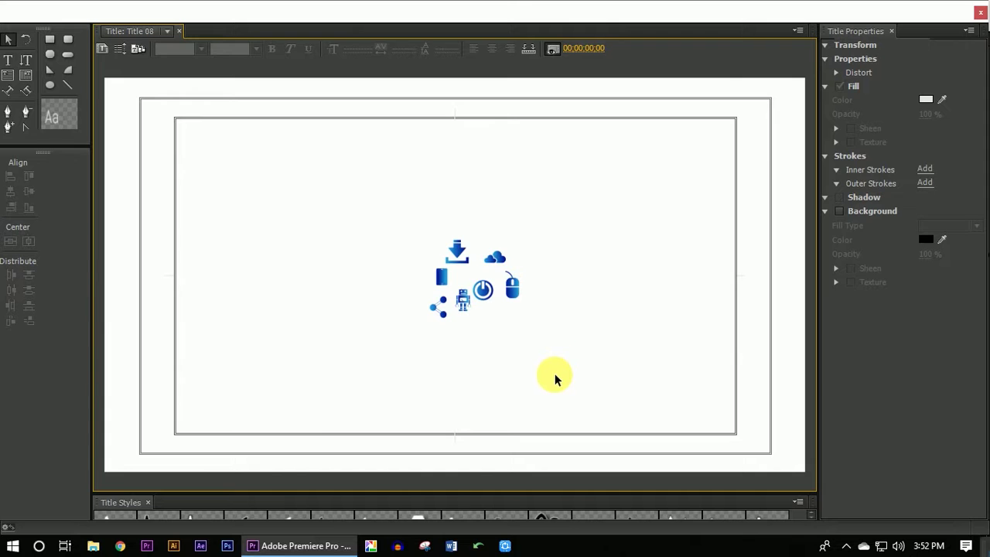
pyautogui.click(981, 14)
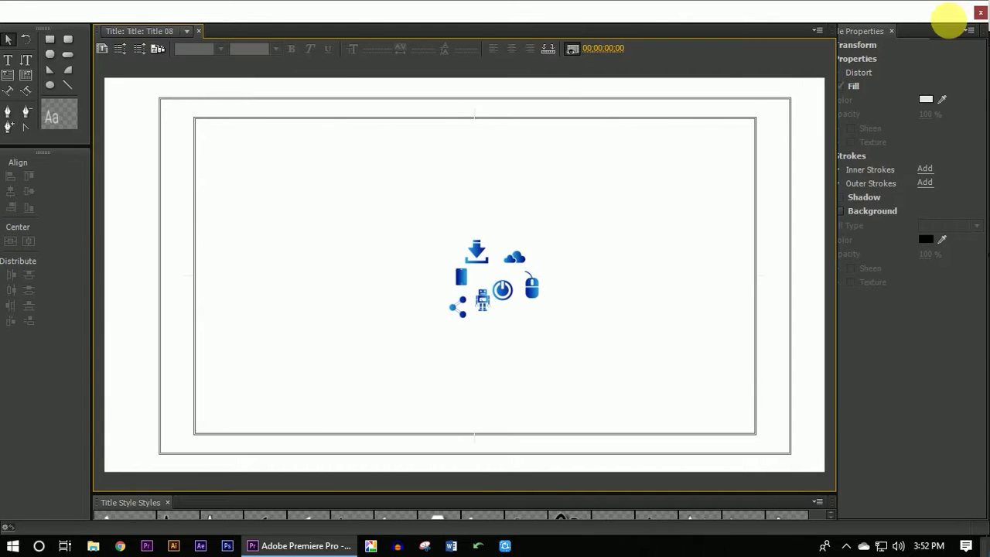
pyautogui.moveTo(236, 471); pyautogui.dragTo(464, 310)
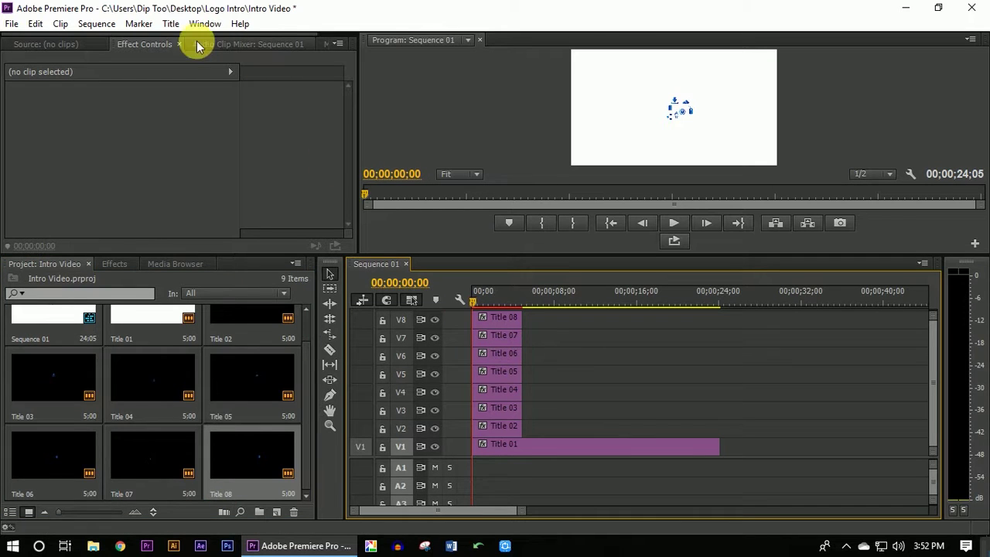
pyautogui.click(170, 23)
# Create Title 09 as a default still title and insert the lightbulb graphic (icon 30).
pyautogui.moveTo(340, 40)
pyautogui.click(376, 38)
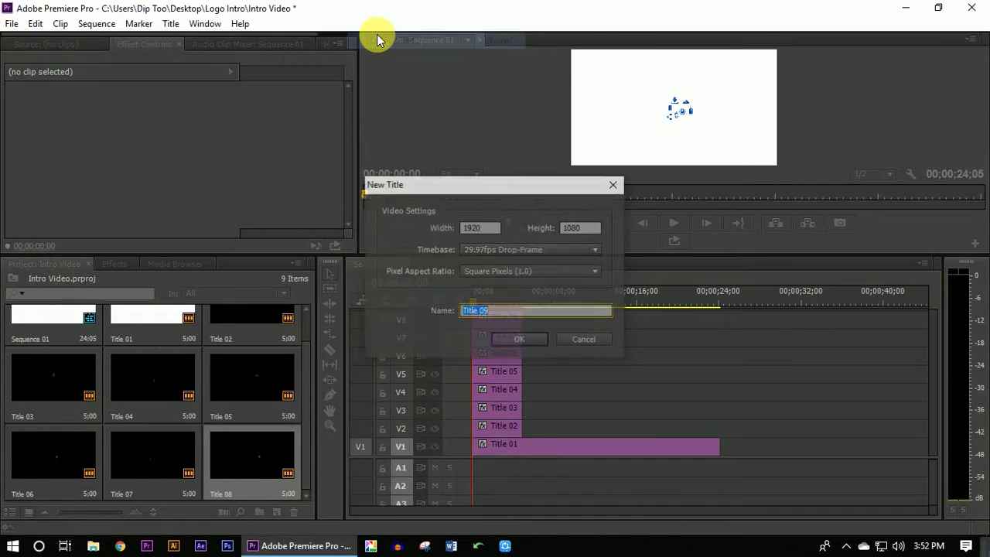
pyautogui.press('Return')
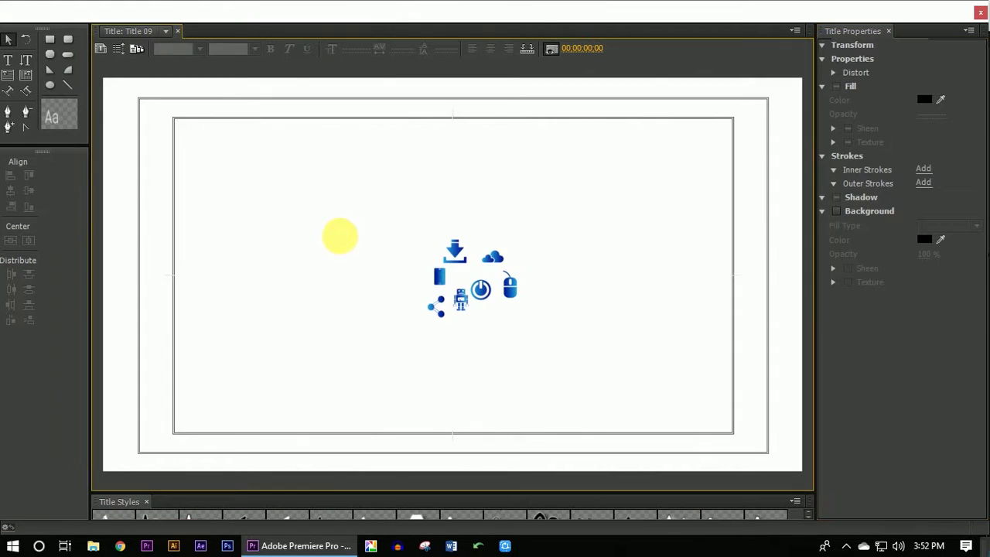
pyautogui.rightClick(337, 234)
pyautogui.moveTo(393, 396)
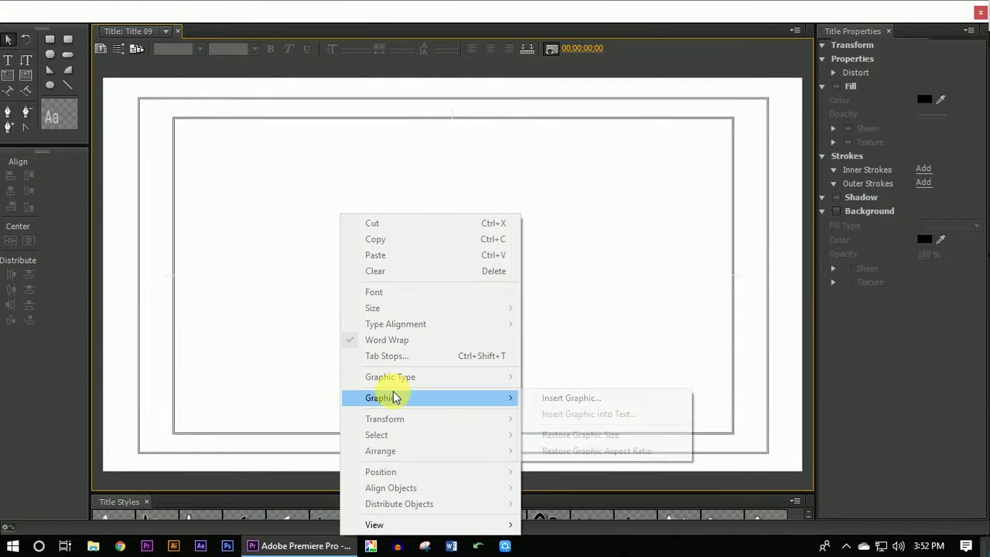
pyautogui.click(549, 398)
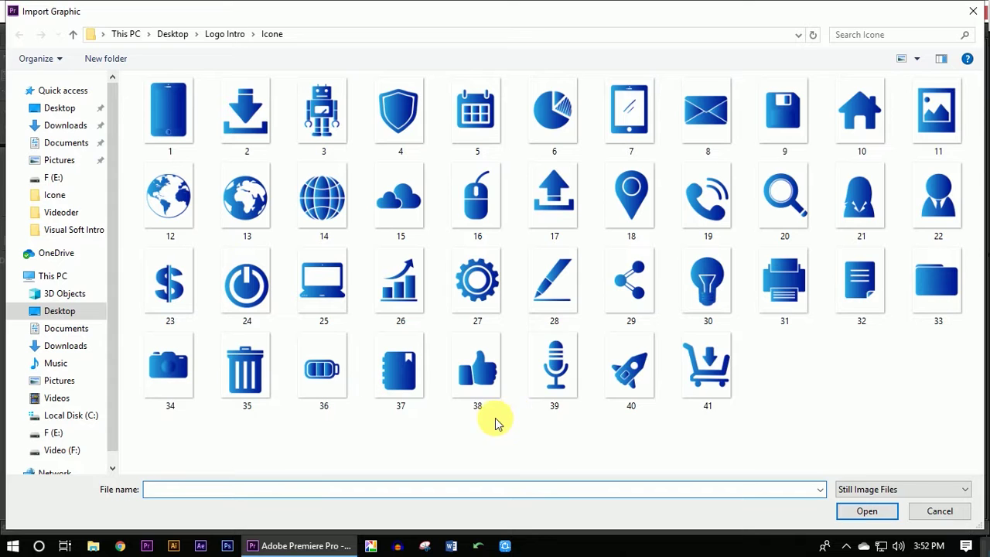
pyautogui.doubleClick(697, 284)
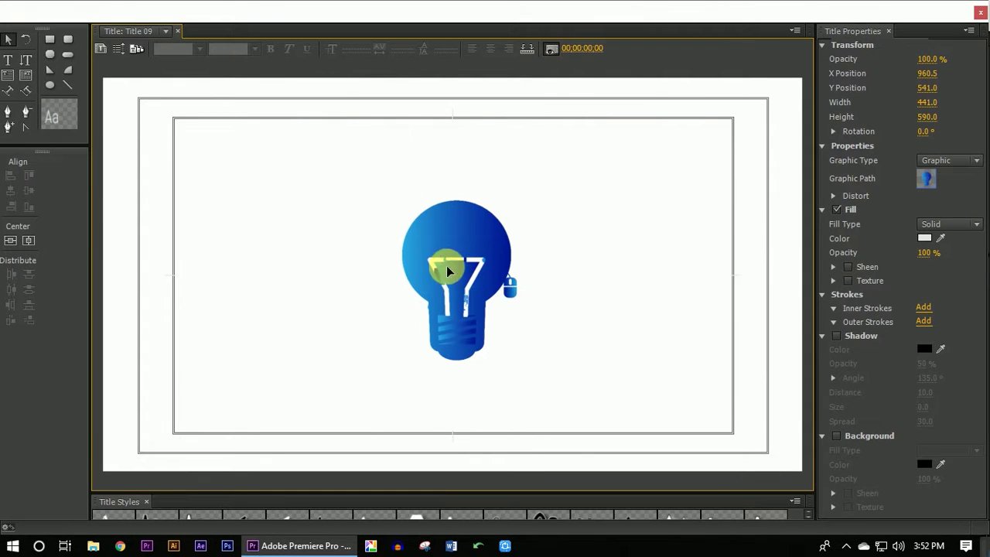
pyautogui.click(578, 332)
# Close the Titler and move Title 09 to the sequence start above the earlier titles.
pyautogui.click(980, 12)
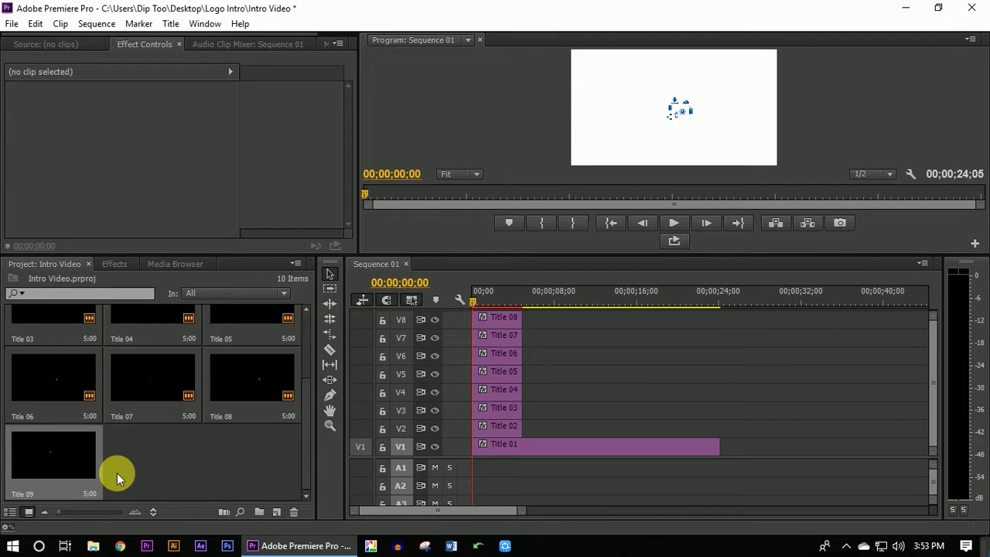
pyautogui.click(166, 26)
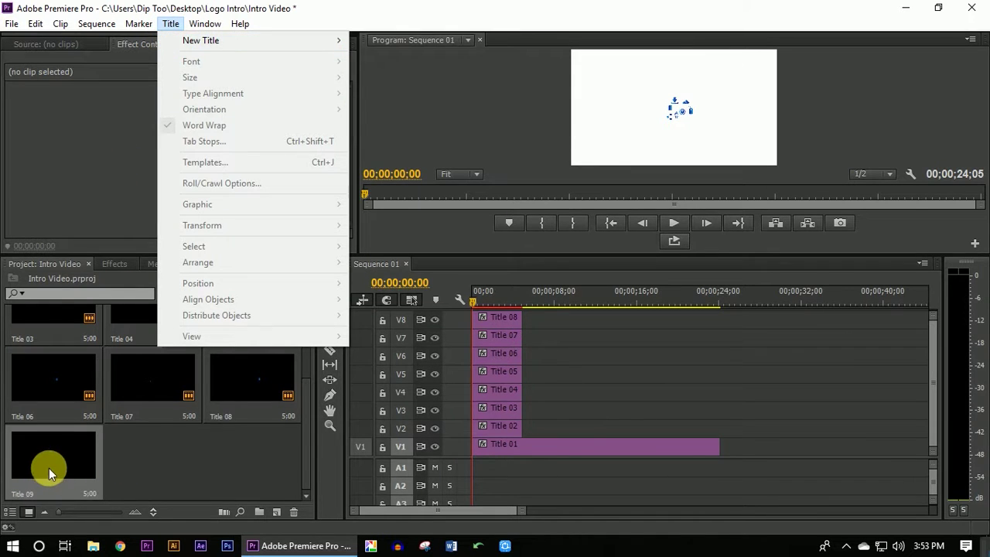
pyautogui.click(49, 468)
pyautogui.moveTo(488, 298)
pyautogui.mouseDown()
pyautogui.moveTo(474, 300)
pyautogui.moveTo(554, 355)
pyautogui.mouseUp()
pyautogui.moveTo(936, 410); pyautogui.dragTo(933, 398)
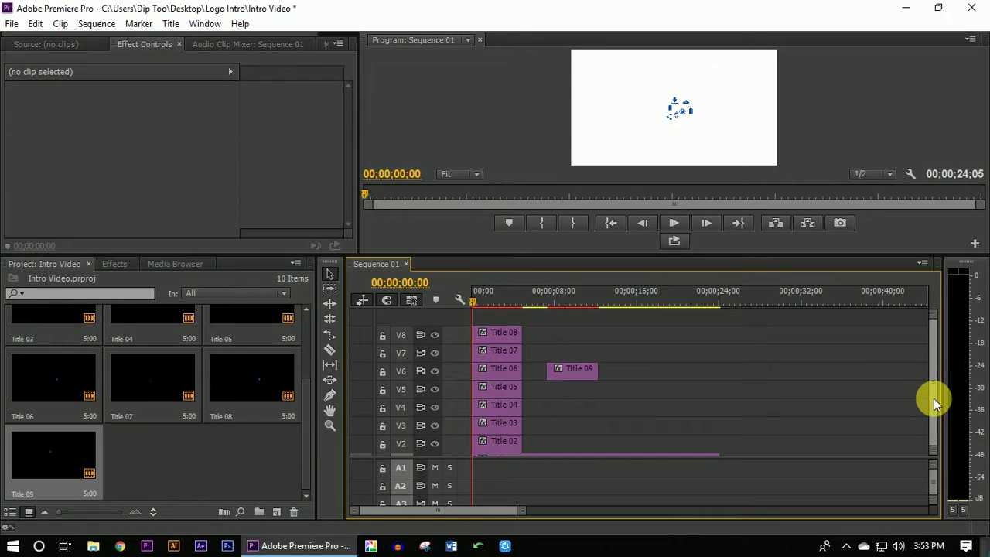
pyautogui.click(602, 374)
pyautogui.moveTo(557, 340); pyautogui.dragTo(487, 322)
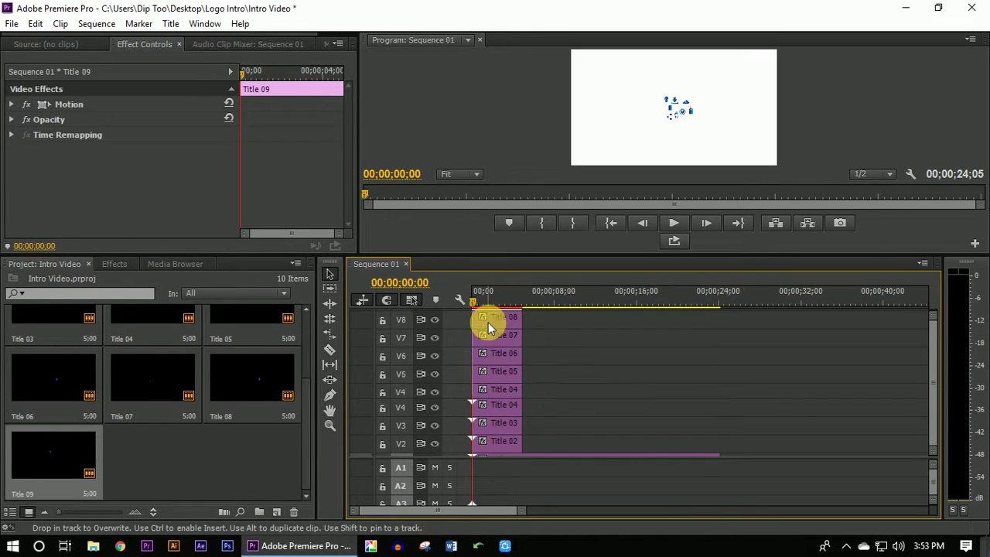
pyautogui.click(171, 23)
# Create Title 10 as a default still and insert the blue folder icon (icon 33).
pyautogui.moveTo(309, 43)
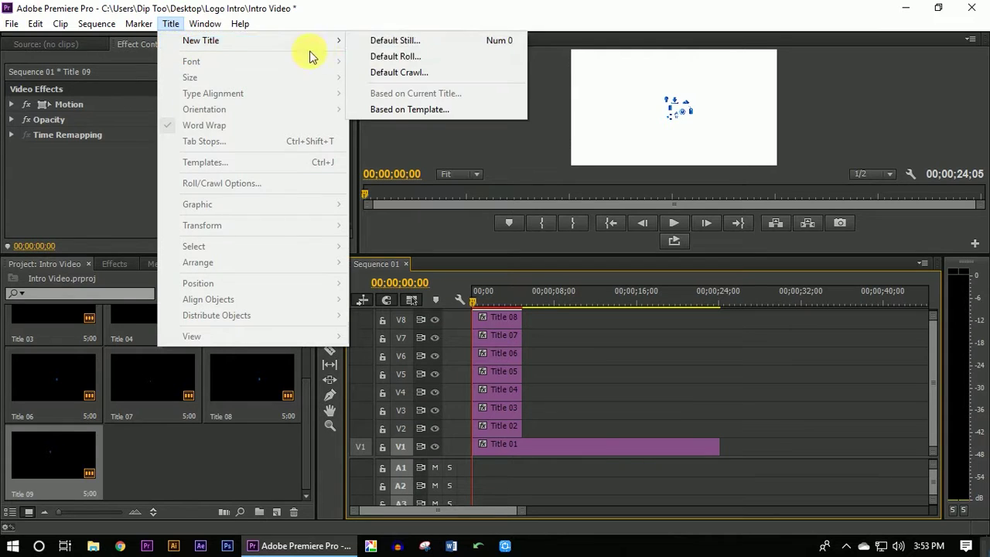
pyautogui.click(379, 39)
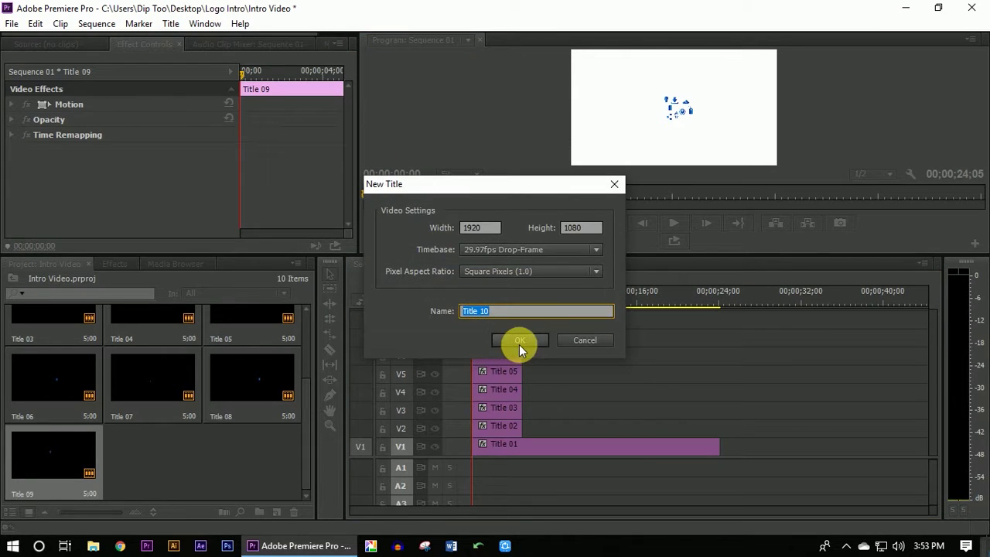
pyautogui.click(519, 344)
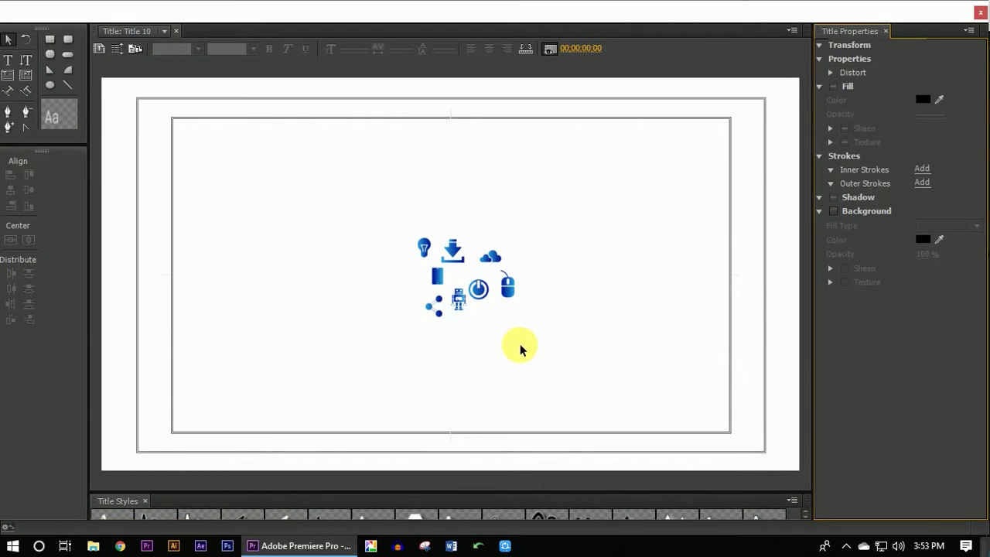
pyautogui.rightClick(355, 293)
pyautogui.moveTo(421, 399)
pyautogui.click(540, 398)
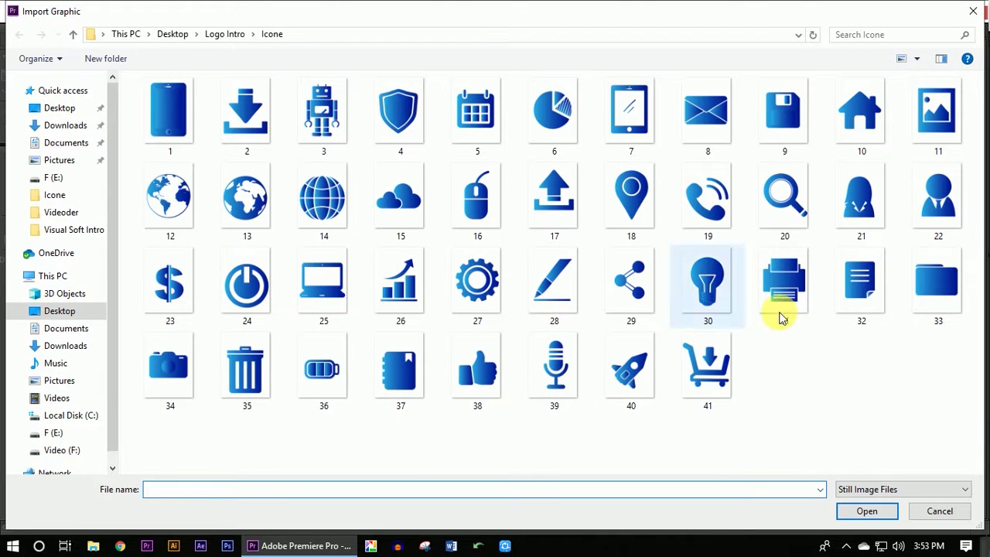
pyautogui.doubleClick(934, 288)
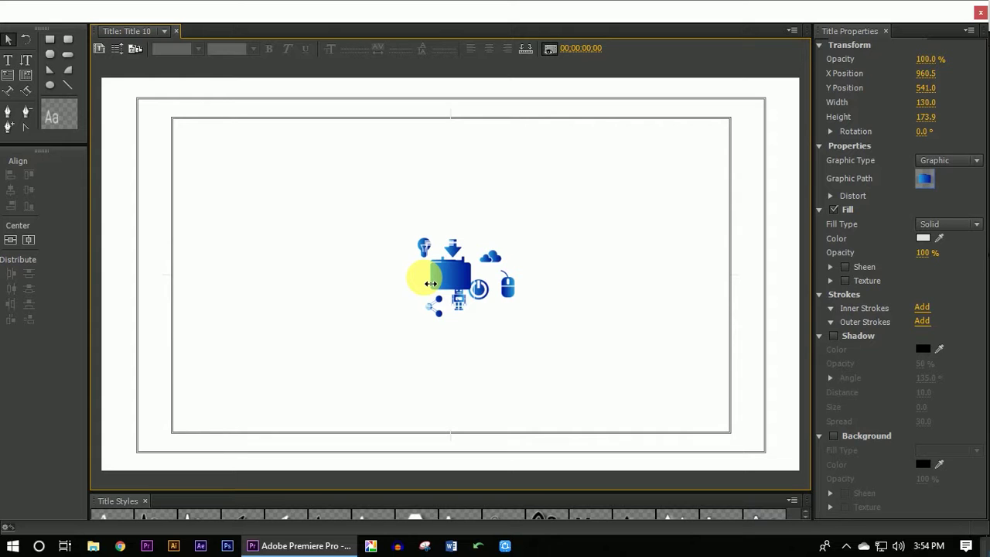
# Shrink the folder icon to match the others and place it over the cloud.
pyautogui.moveTo(475, 309); pyautogui.dragTo(468, 304)
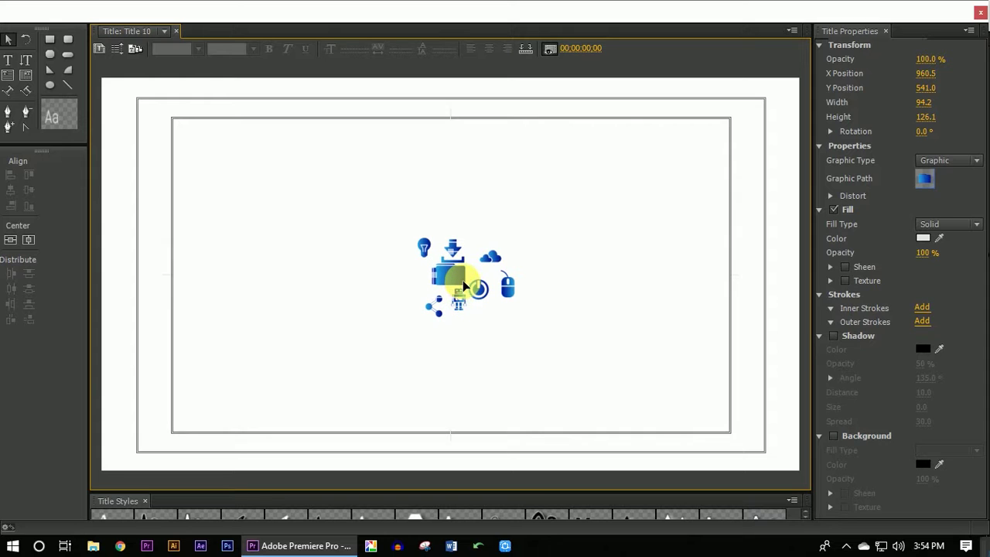
pyautogui.moveTo(466, 292); pyautogui.dragTo(500, 283)
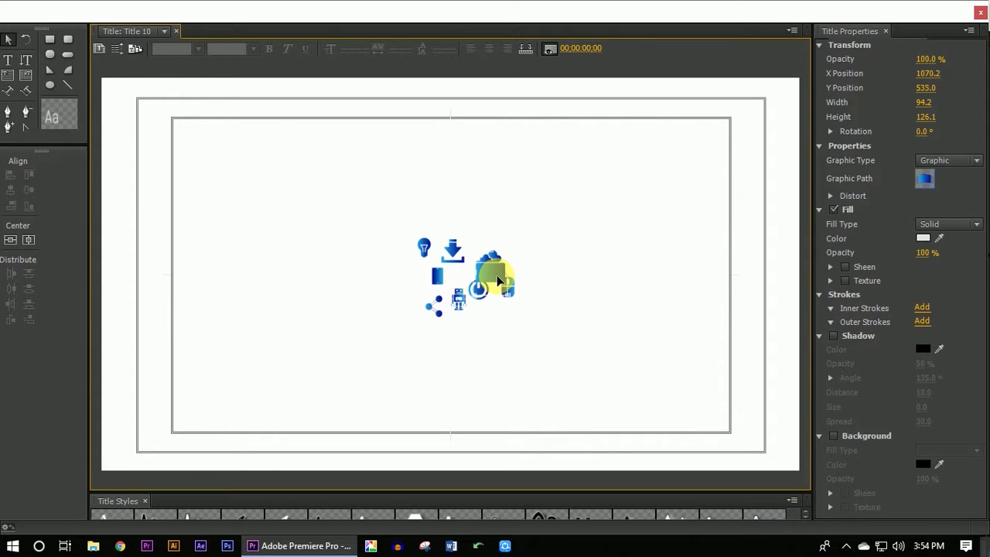
pyautogui.moveTo(504, 287); pyautogui.dragTo(413, 291)
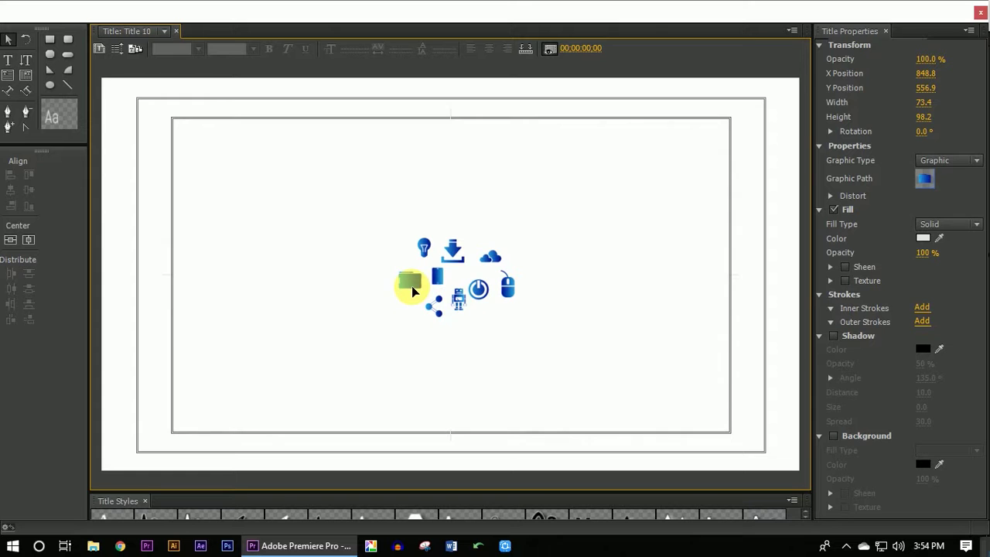
pyautogui.click(981, 12)
# Stack Title 10 on track V9 at the sequence start and begin another default still title.
pyautogui.moveTo(163, 460); pyautogui.dragTo(624, 373)
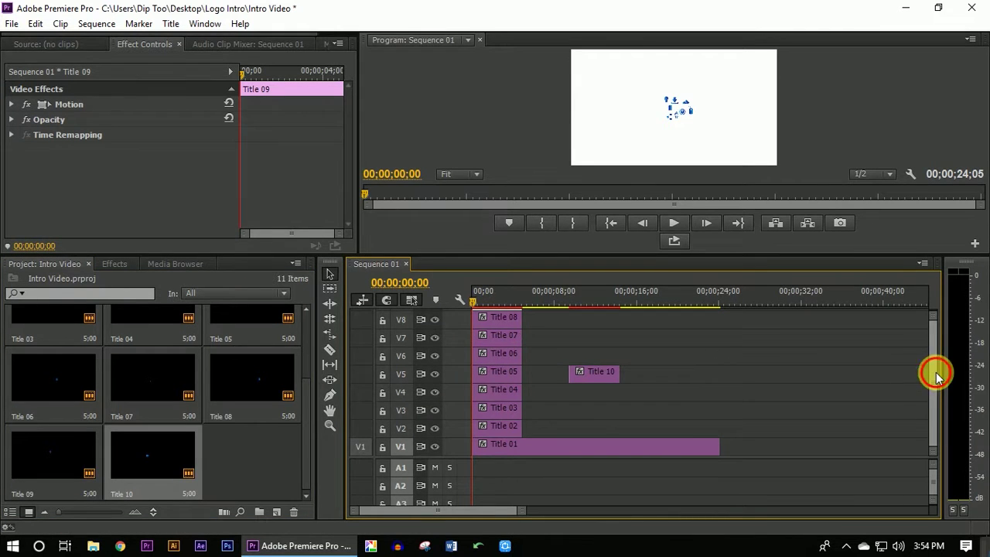
pyautogui.scroll(2, 936, 375)
pyautogui.moveTo(586, 404)
pyautogui.mouseDown()
pyautogui.moveTo(530, 335)
pyautogui.moveTo(493, 325)
pyautogui.mouseUp()
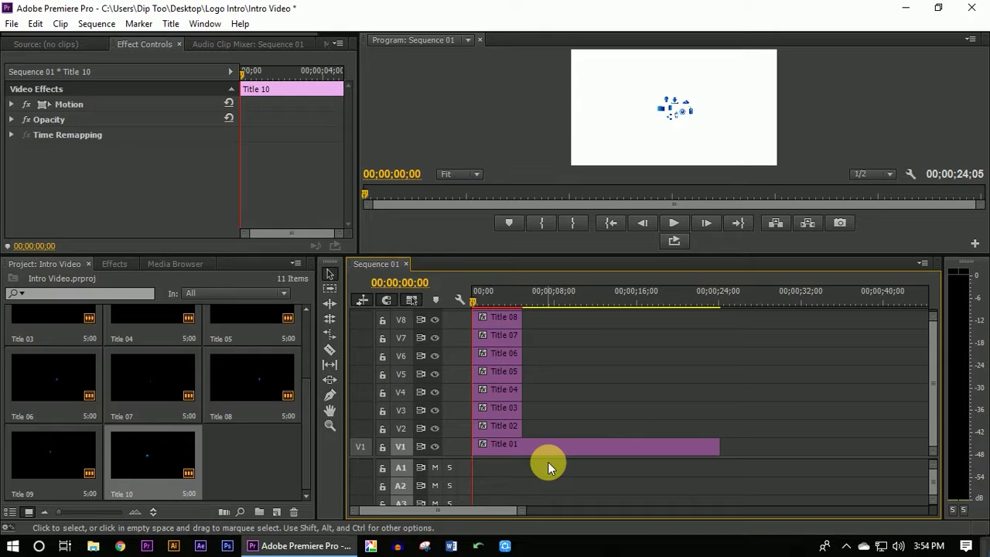
pyautogui.click(169, 24)
pyautogui.moveTo(177, 41)
pyautogui.click(383, 44)
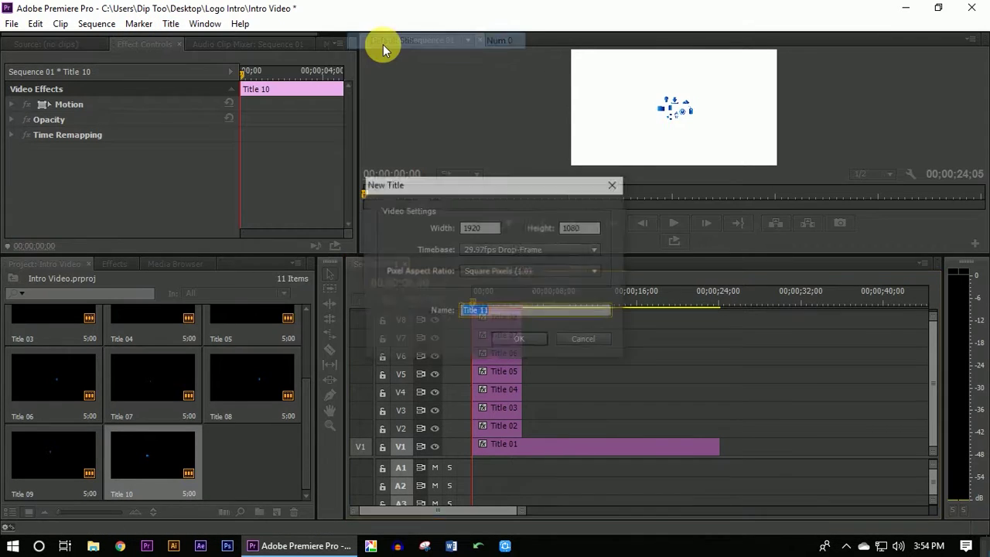
# Confirm Title 11 and insert the blue location-pin graphic (icon 18).
pyautogui.click(512, 340)
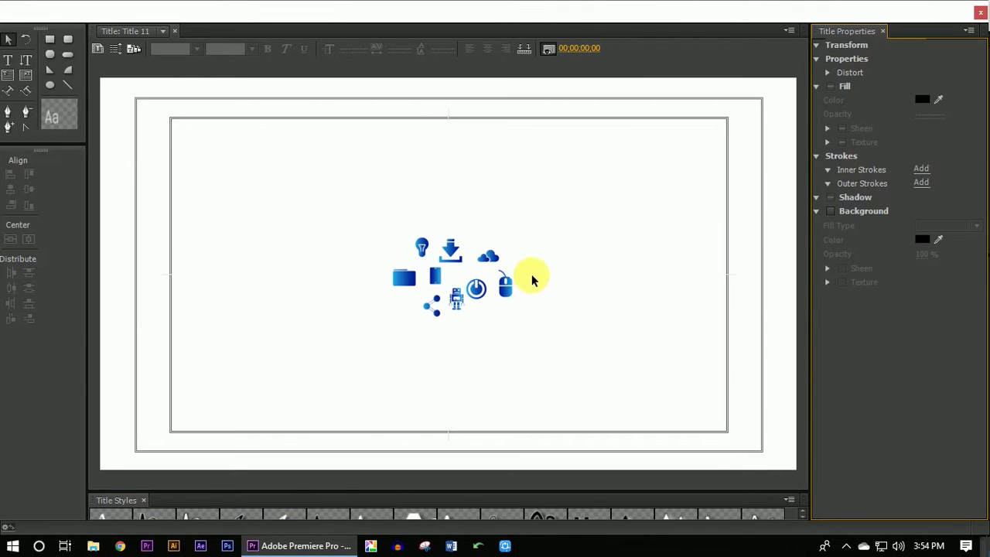
pyautogui.rightClick(534, 280)
pyautogui.moveTo(670, 398)
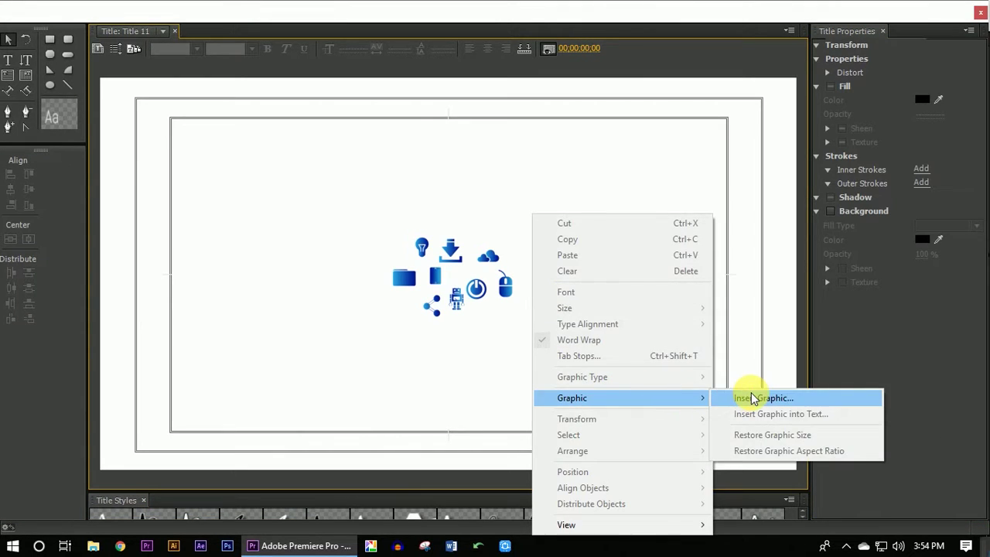
pyautogui.click(754, 398)
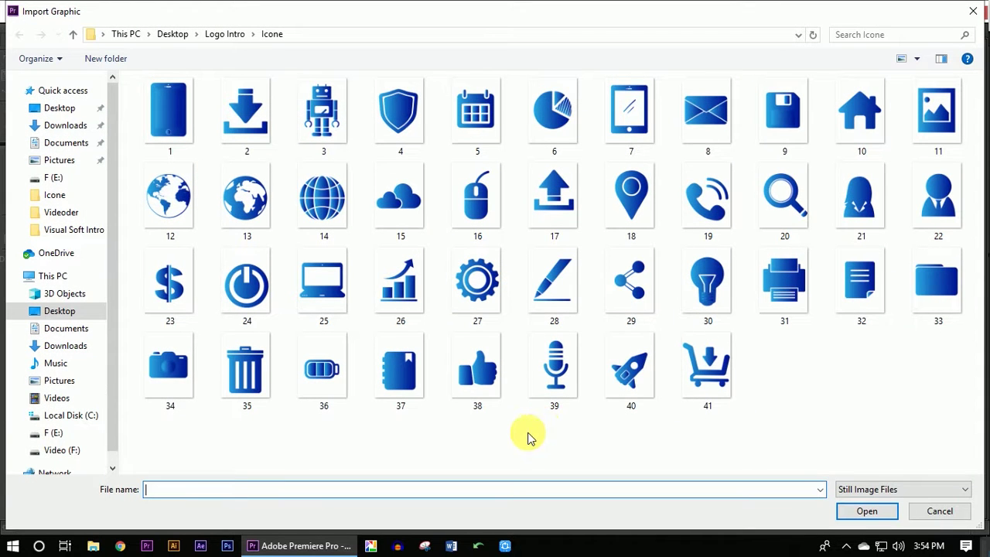
pyautogui.doubleClick(653, 205)
# Scale the pin down to icon size, place it above the icon cluster, and close the Titler.
pyautogui.moveTo(435, 283); pyautogui.dragTo(597, 266)
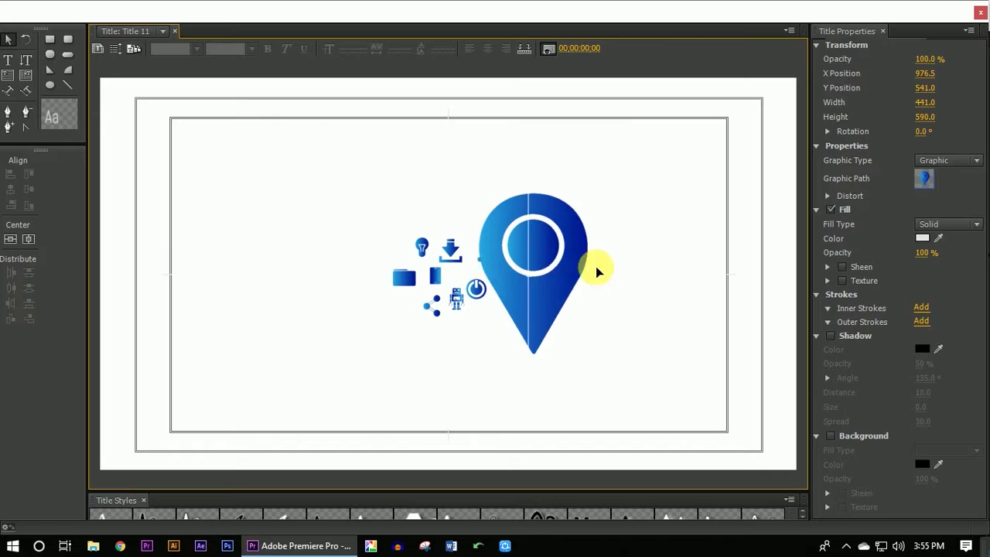
pyautogui.moveTo(644, 232)
pyautogui.mouseDown()
pyautogui.moveTo(510, 237)
pyautogui.moveTo(446, 286)
pyautogui.moveTo(430, 285)
pyautogui.mouseUp()
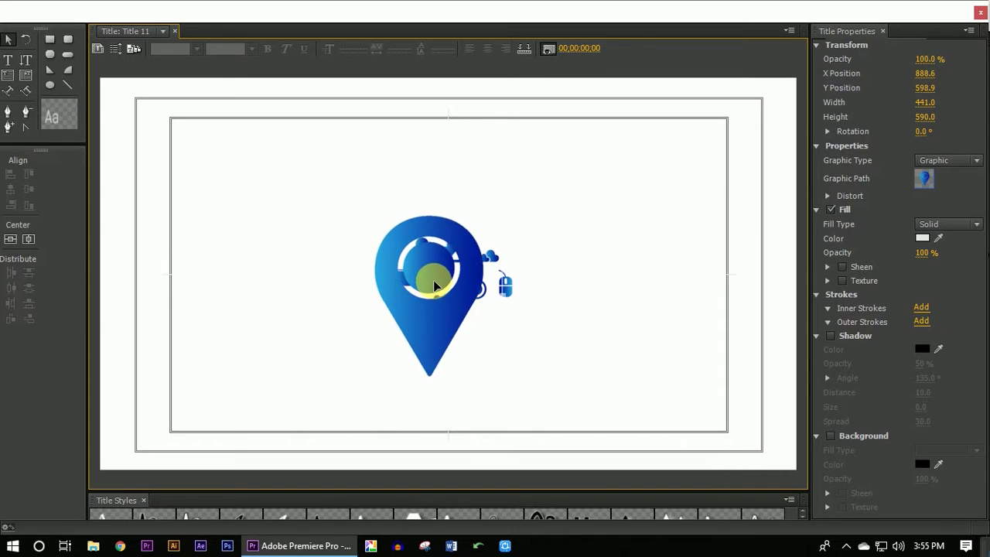
pyautogui.click(506, 296)
pyautogui.moveTo(507, 296)
pyautogui.mouseDown()
pyautogui.moveTo(434, 306)
pyautogui.moveTo(468, 253)
pyautogui.mouseUp()
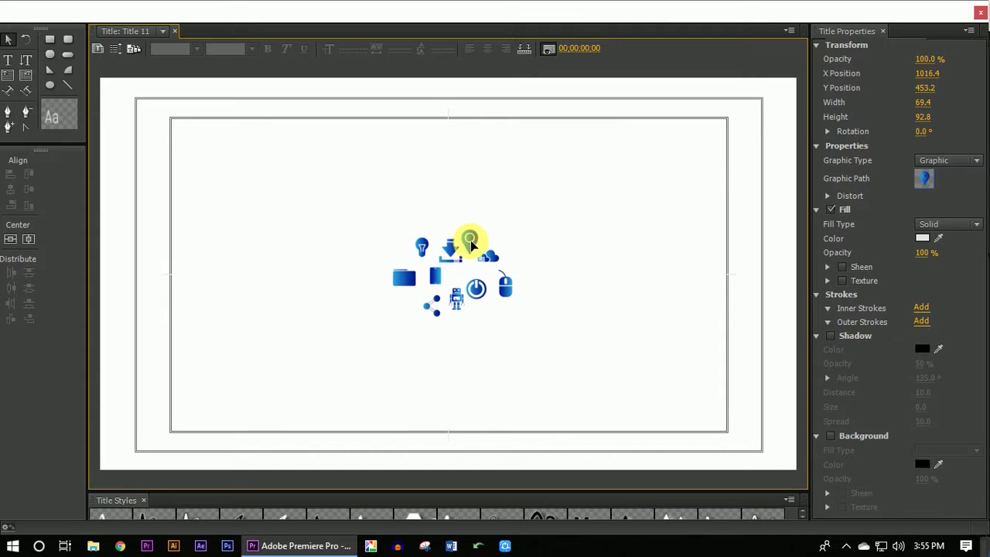
pyautogui.click(557, 272)
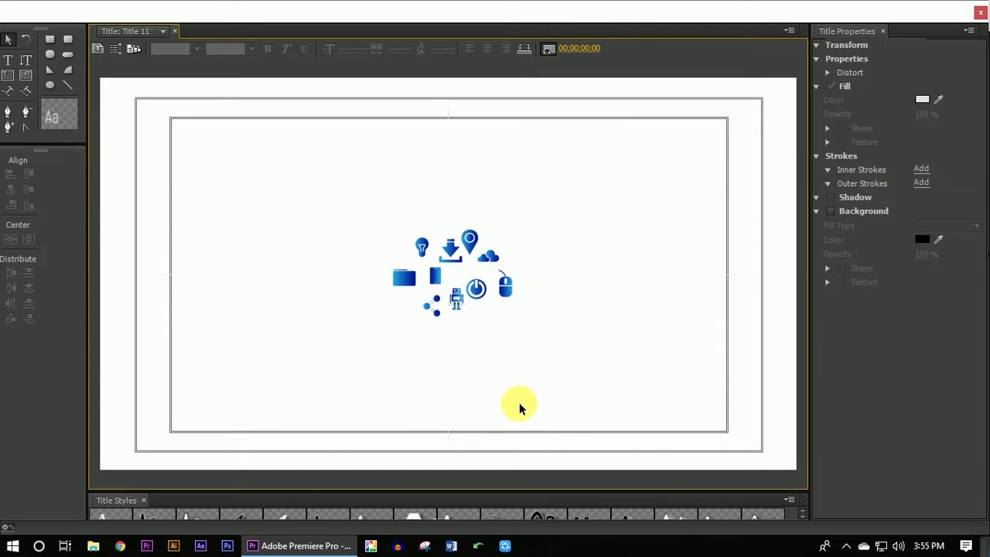
pyautogui.click(981, 12)
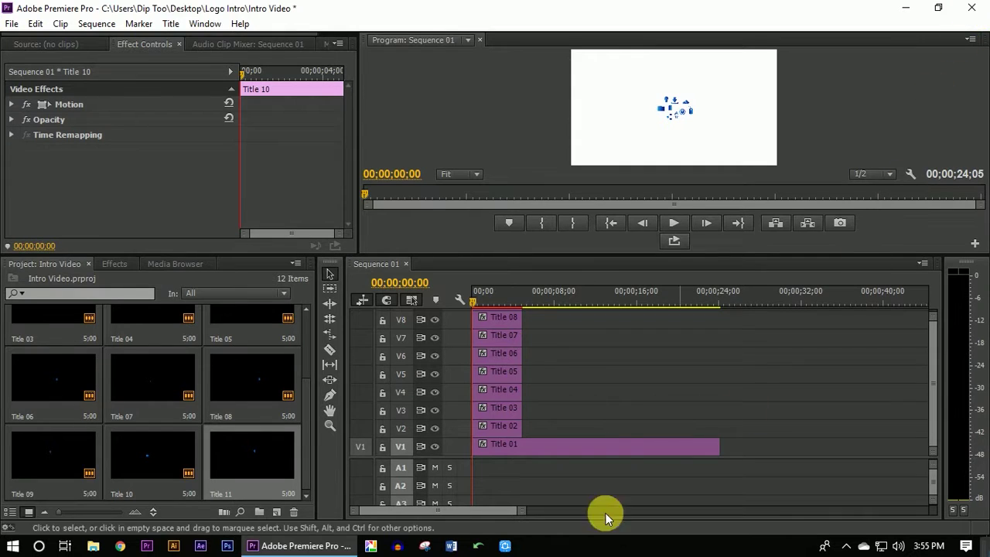
# Place Title 11 on its own top track, V11, above the title stack.
pyautogui.scroll(3, 933, 406)
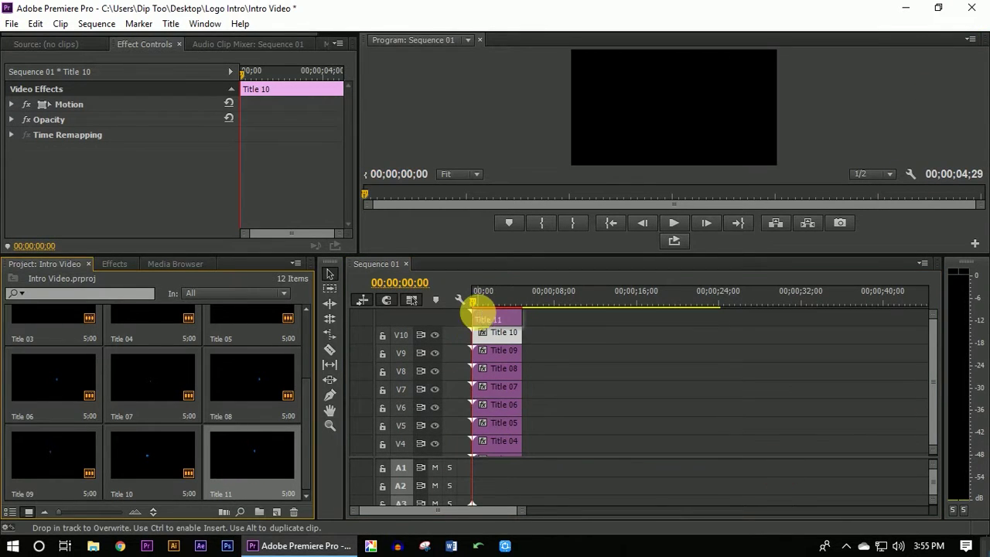
pyautogui.moveTo(244, 461); pyautogui.dragTo(475, 312)
pyautogui.scroll(-3, 435, 387)
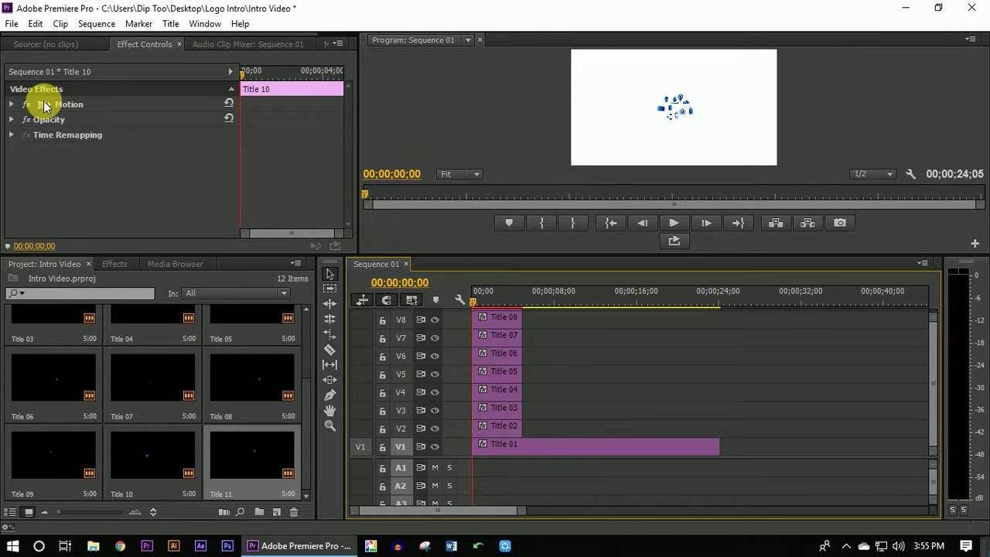
# Move Title 10 off-frame to -67.6, 884.3 and keyframe its starting Position.
pyautogui.click(44, 106)
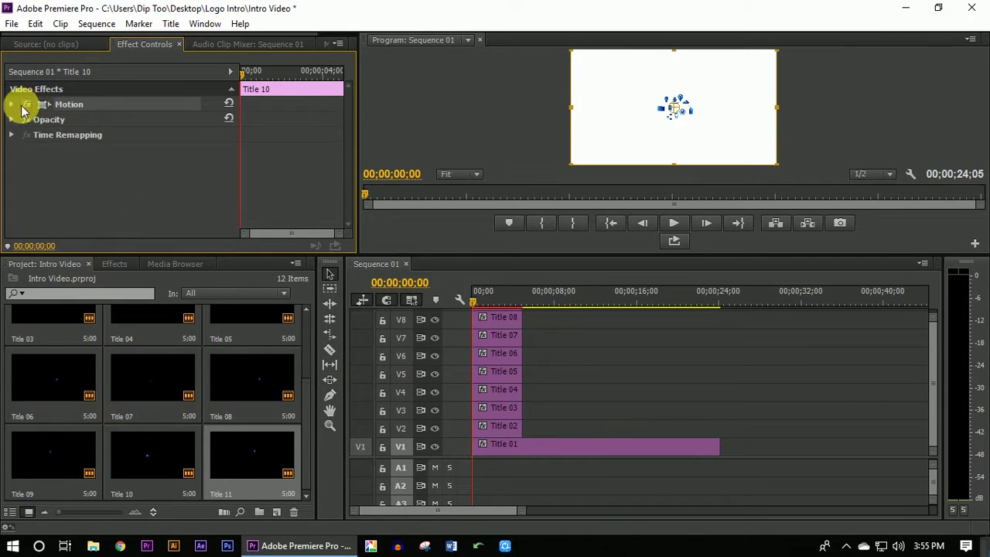
pyautogui.click(11, 104)
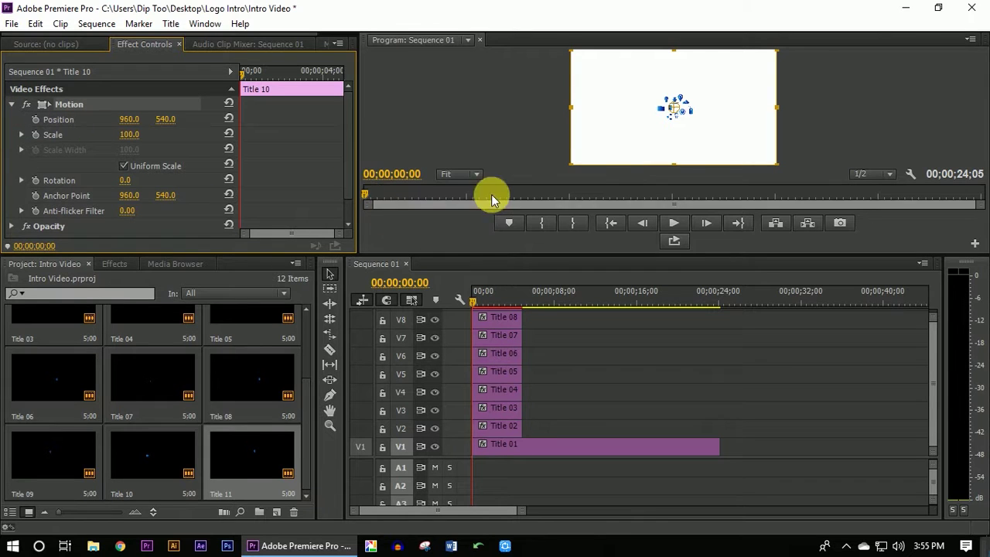
pyautogui.moveTo(670, 106); pyautogui.dragTo(564, 145)
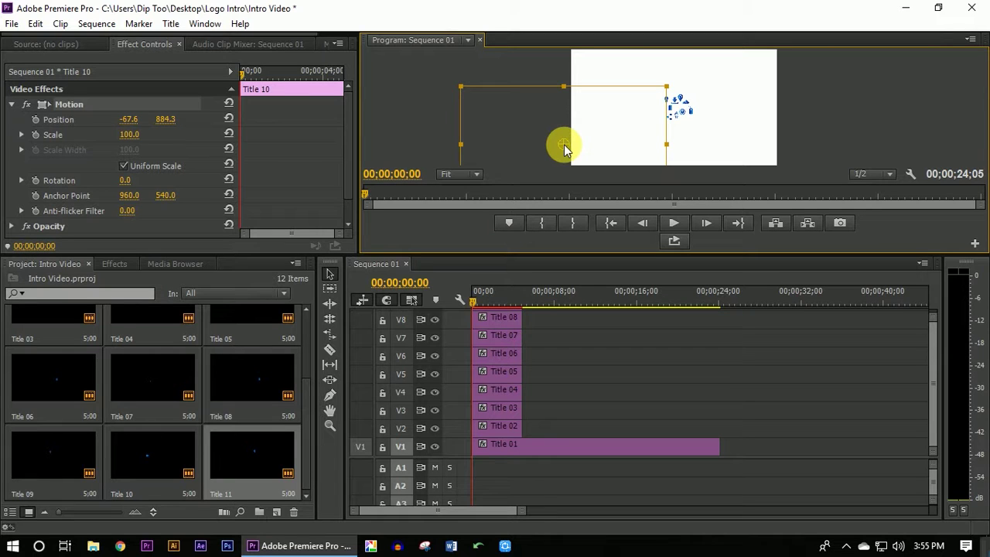
pyautogui.click(182, 87)
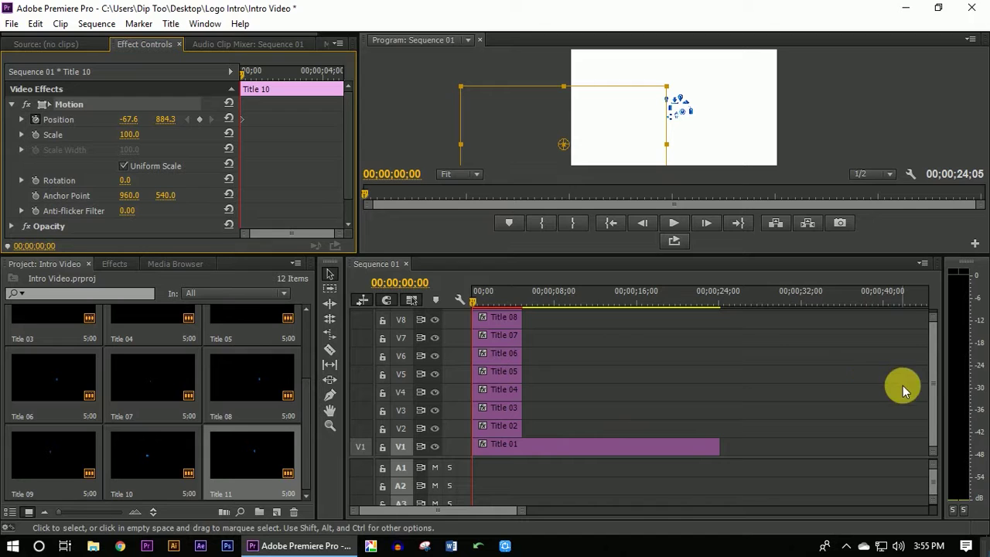
pyautogui.moveTo(933, 379); pyautogui.dragTo(931, 362)
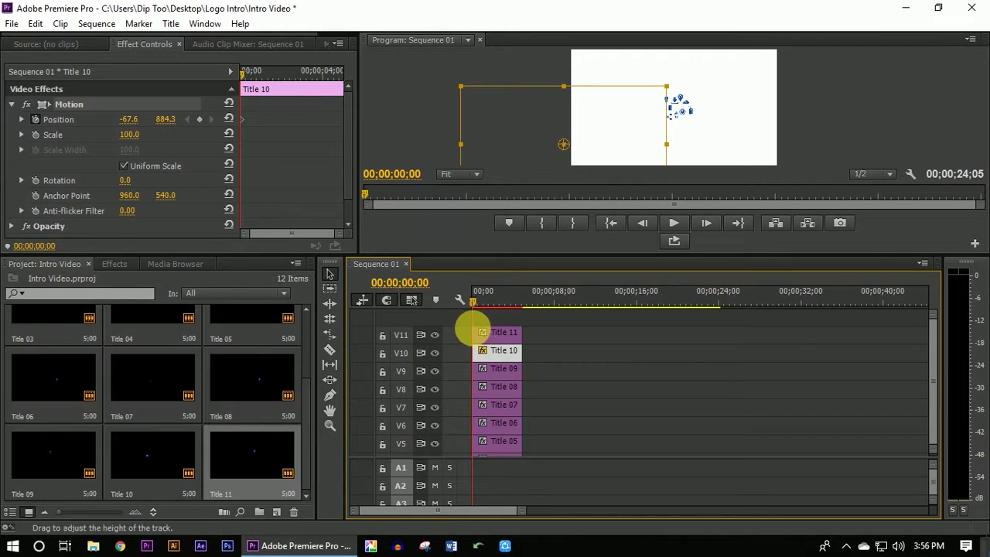
pyautogui.click(485, 341)
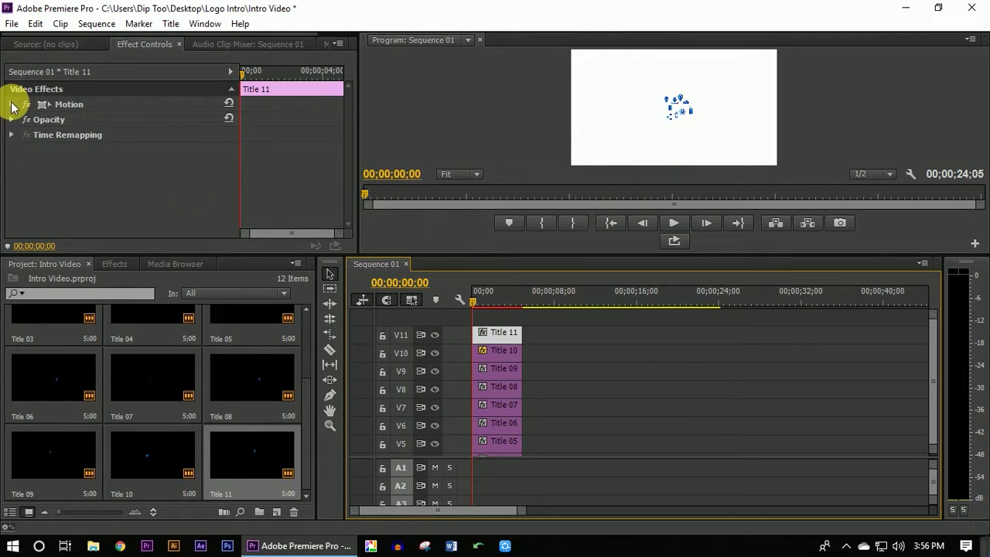
# Move Title 11 off-frame to the upper right and keyframe its starting Position.
pyautogui.click(11, 104)
pyautogui.click(39, 104)
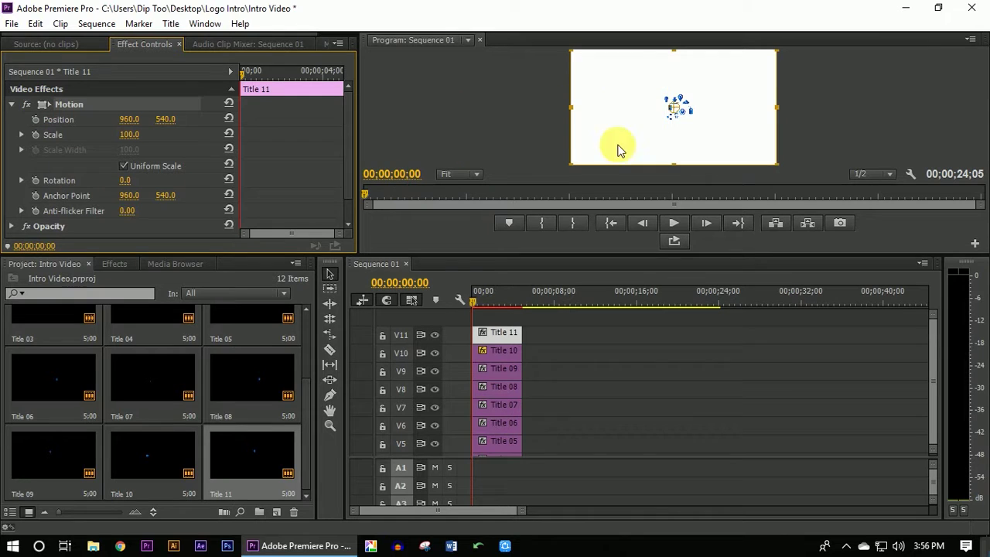
pyautogui.moveTo(676, 114); pyautogui.dragTo(794, 66)
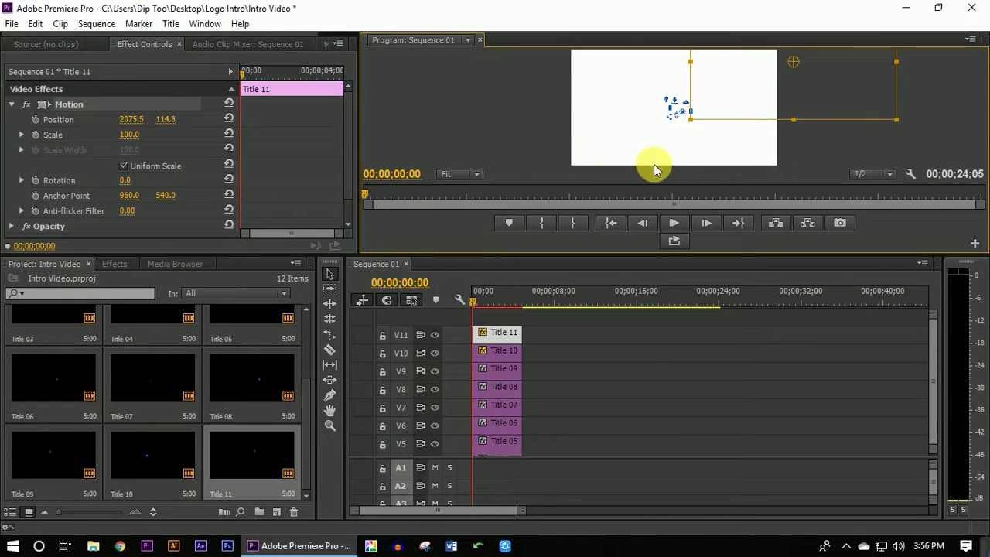
pyautogui.click(35, 119)
# Move Title 09 off-frame to the left and keyframe its starting Position.
pyautogui.click(486, 357)
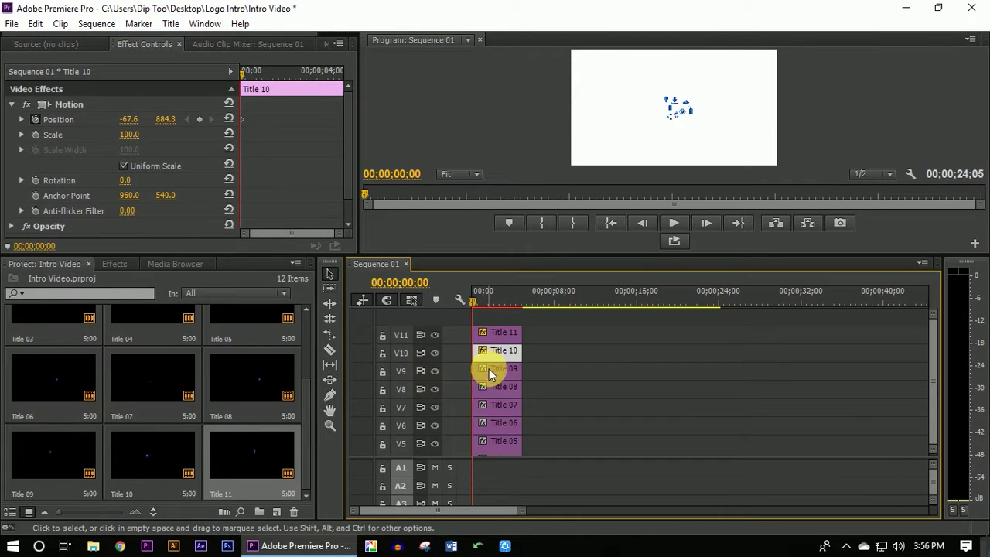
pyautogui.click(489, 369)
pyautogui.click(12, 105)
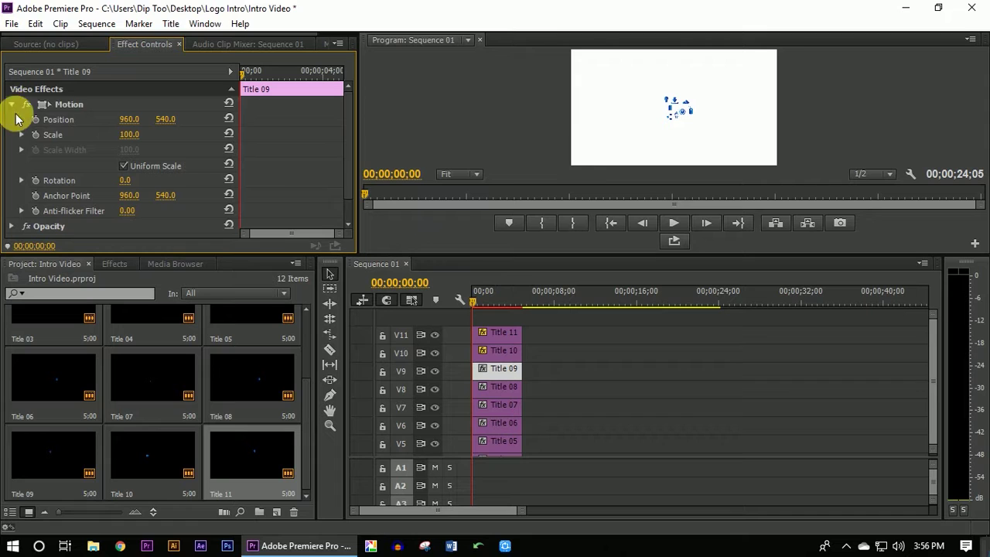
pyautogui.click(66, 108)
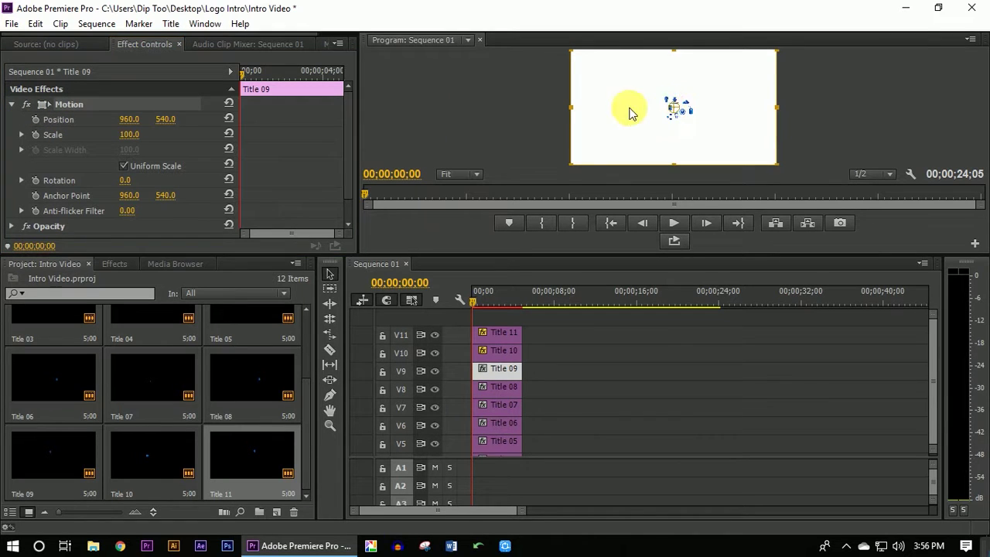
pyautogui.moveTo(664, 111); pyautogui.dragTo(566, 78)
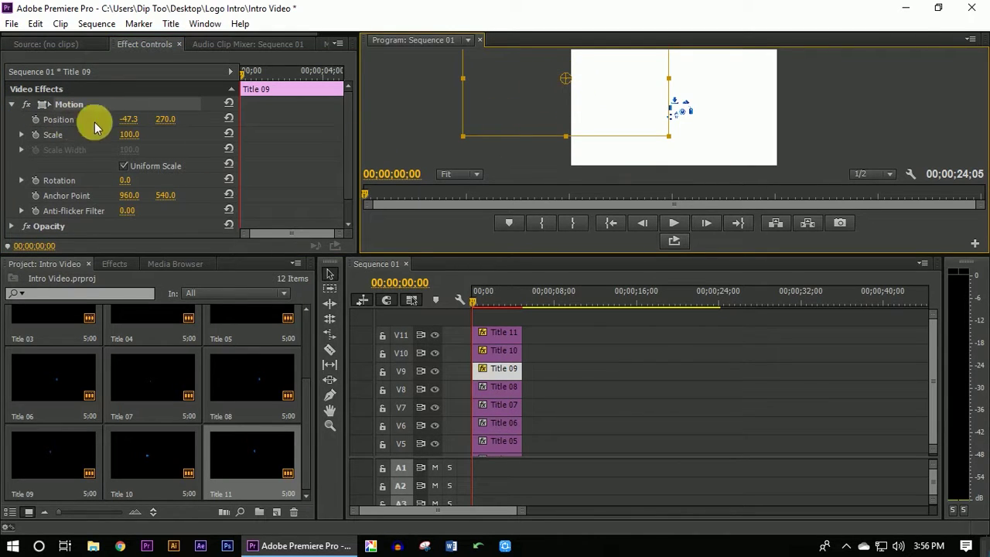
pyautogui.click(35, 119)
# Push Title 08 off to the lower right and Title 07 below the frame to 946.5, 1140.8.
pyautogui.click(491, 390)
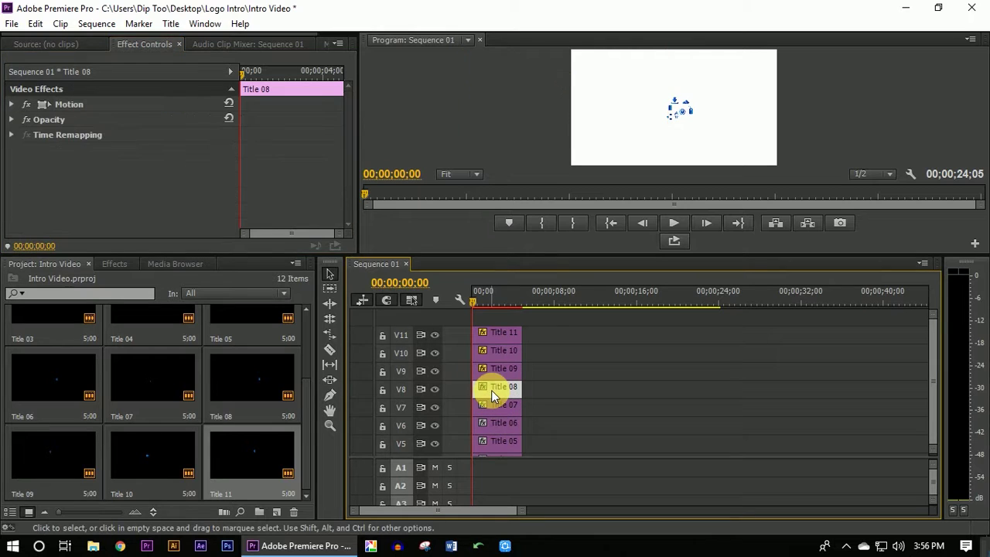
pyautogui.click(11, 105)
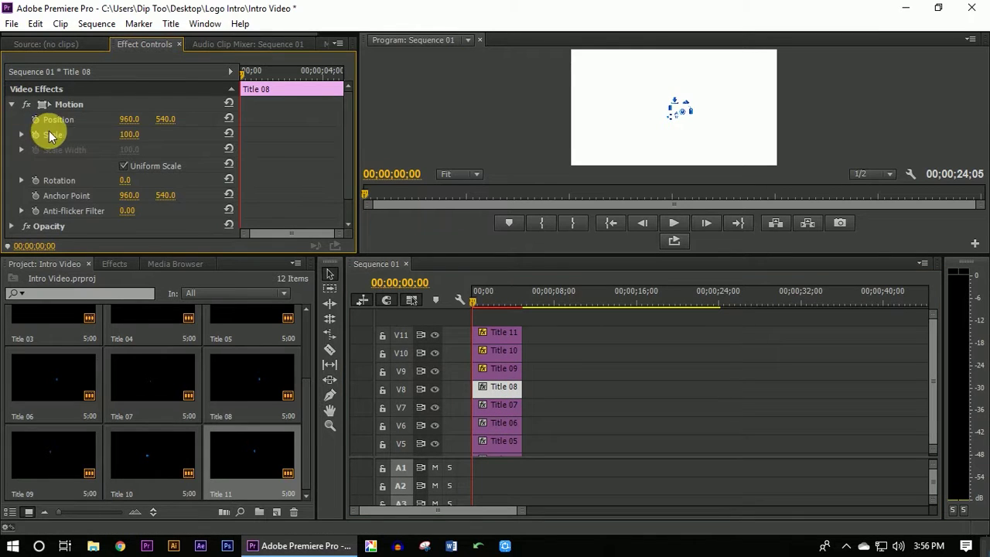
pyautogui.click(41, 107)
pyautogui.moveTo(670, 110); pyautogui.dragTo(785, 156)
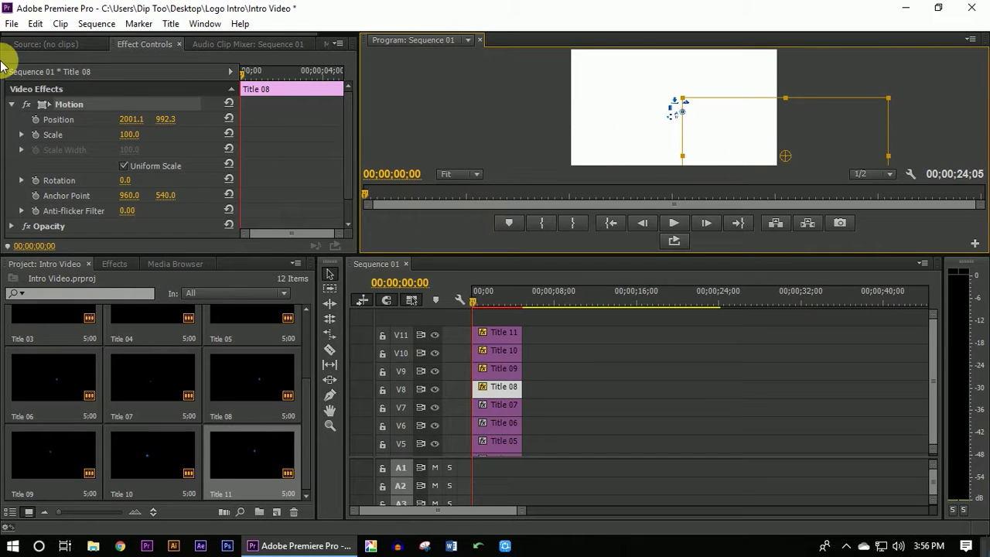
pyautogui.click(496, 405)
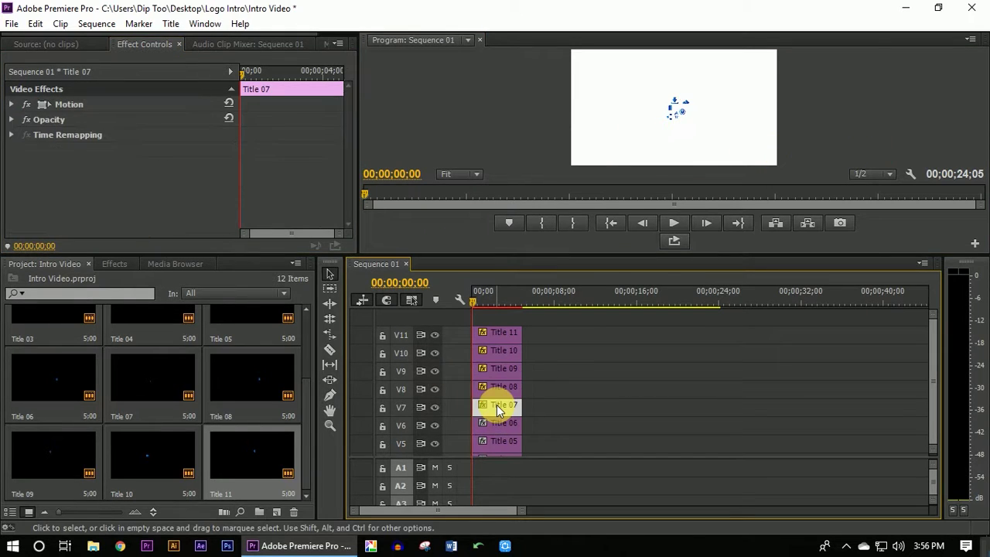
pyautogui.click(47, 104)
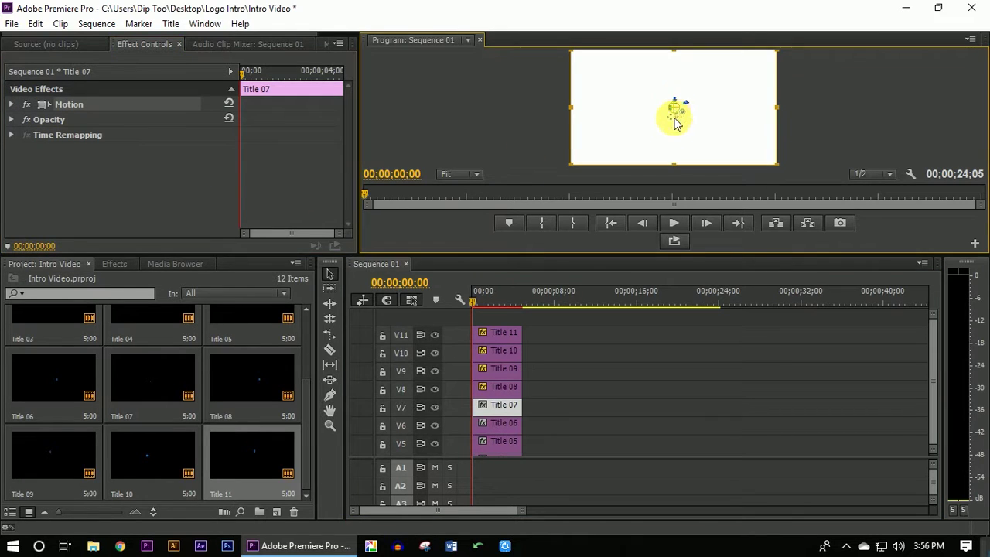
pyautogui.moveTo(674, 110); pyautogui.dragTo(672, 174)
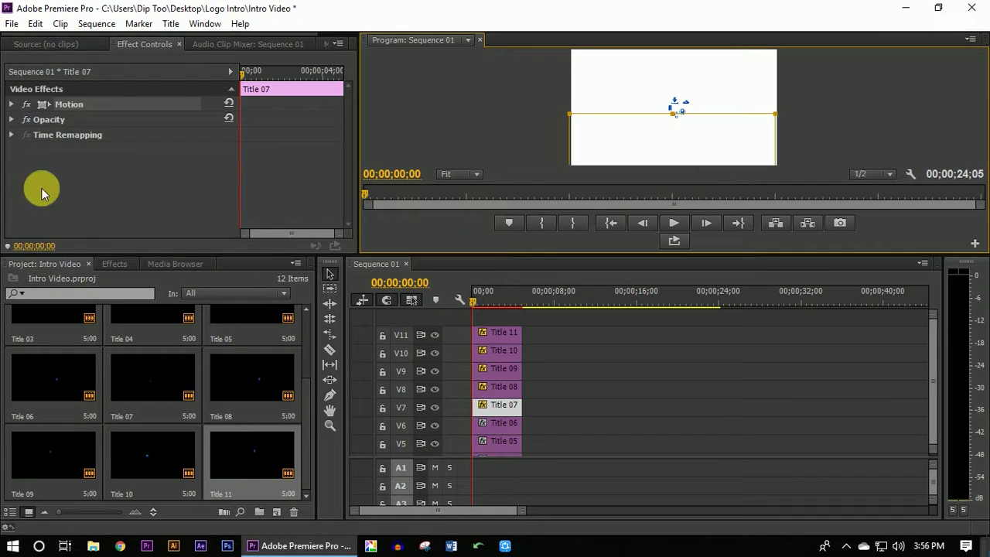
pyautogui.click(13, 105)
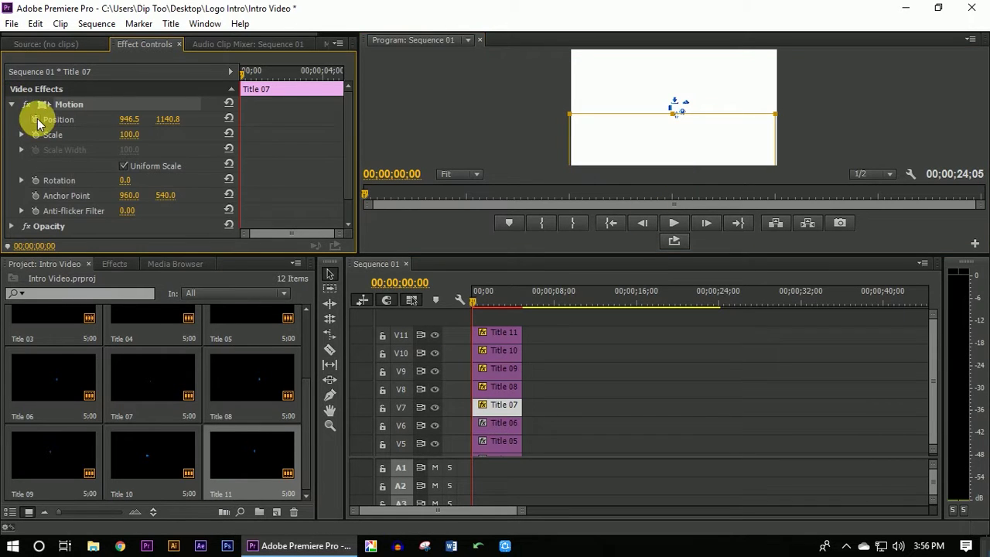
pyautogui.scroll(-3, 936, 343)
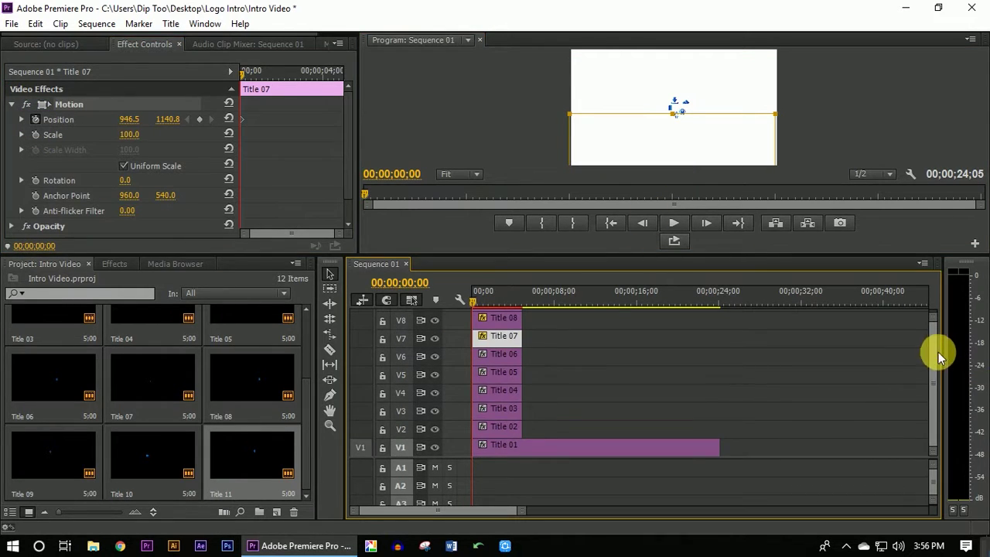
# Select Title 06 and ready its Motion controls for repositioning.
pyautogui.click(513, 362)
pyautogui.click(13, 104)
pyautogui.click(43, 104)
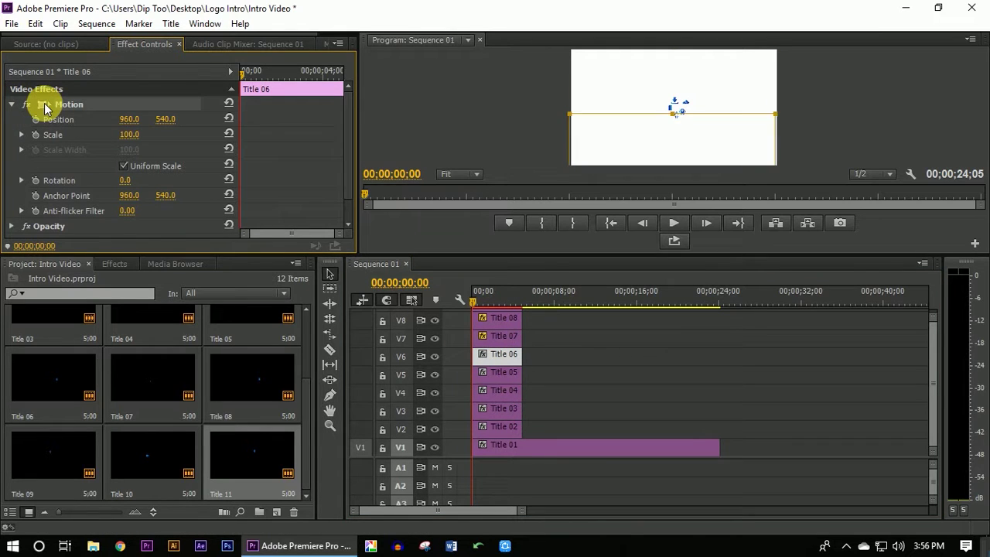
# Keyframe Title 06 above the frame and move Title 05 off-frame to the left.
pyautogui.moveTo(671, 110); pyautogui.dragTo(673, 46)
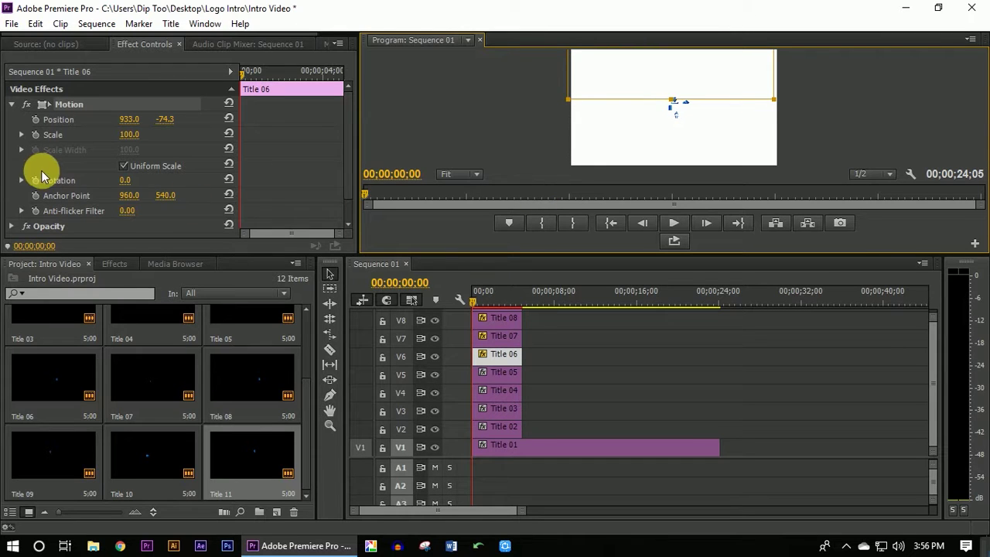
pyautogui.click(37, 121)
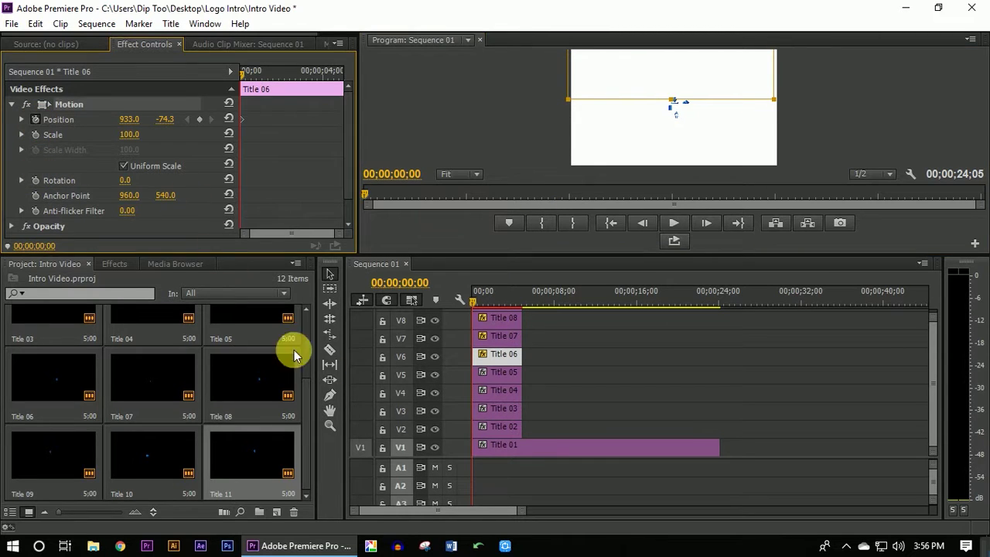
pyautogui.click(499, 373)
pyautogui.click(39, 104)
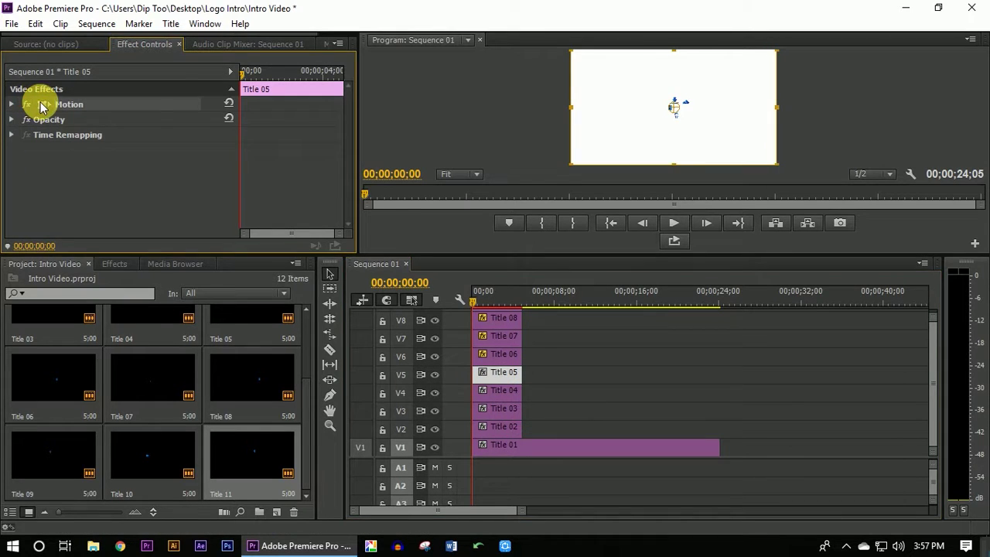
pyautogui.click(652, 115)
pyautogui.moveTo(652, 114); pyautogui.dragTo(555, 113)
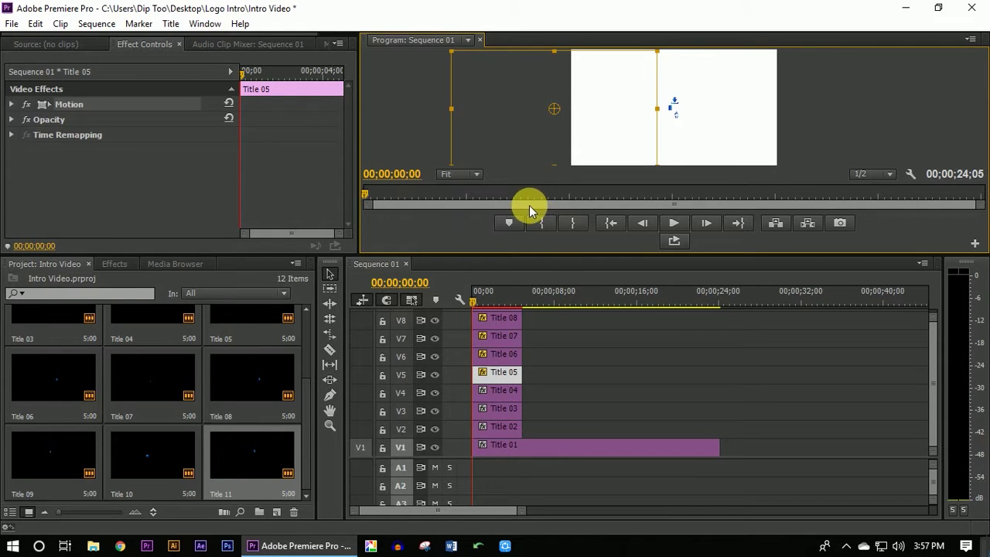
pyautogui.click(39, 105)
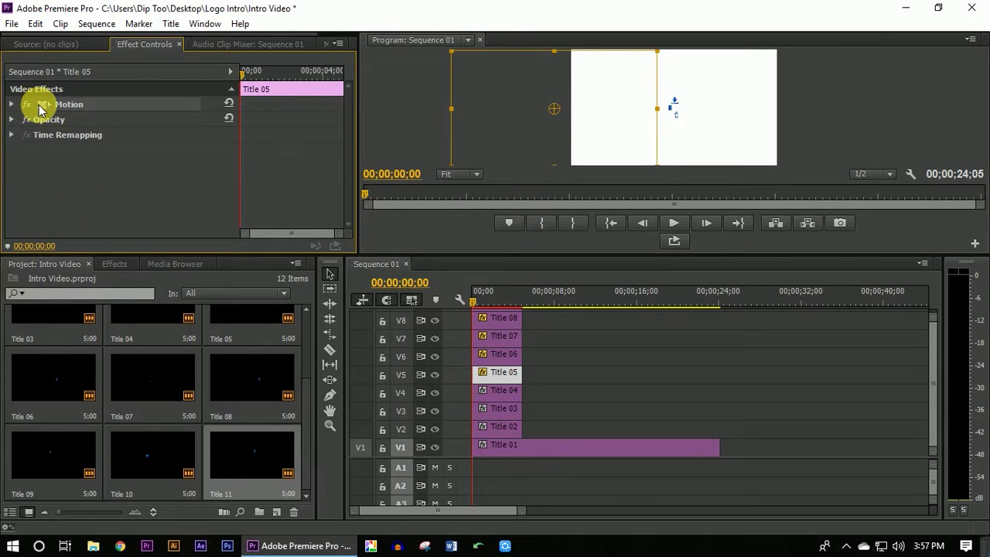
pyautogui.click(10, 104)
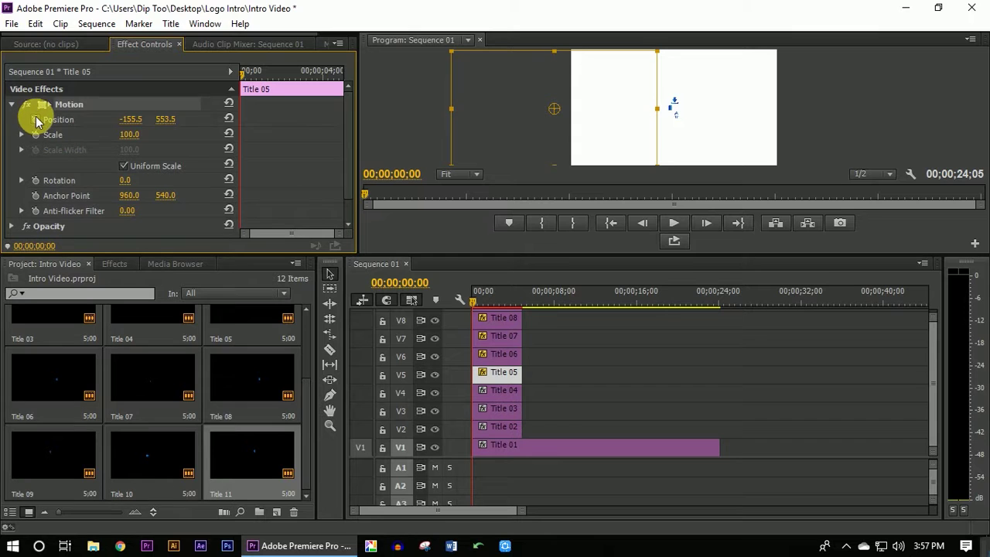
# Push Title 04 off to the right and Title 03 up-right to 1284.5, -60.8.
pyautogui.click(501, 391)
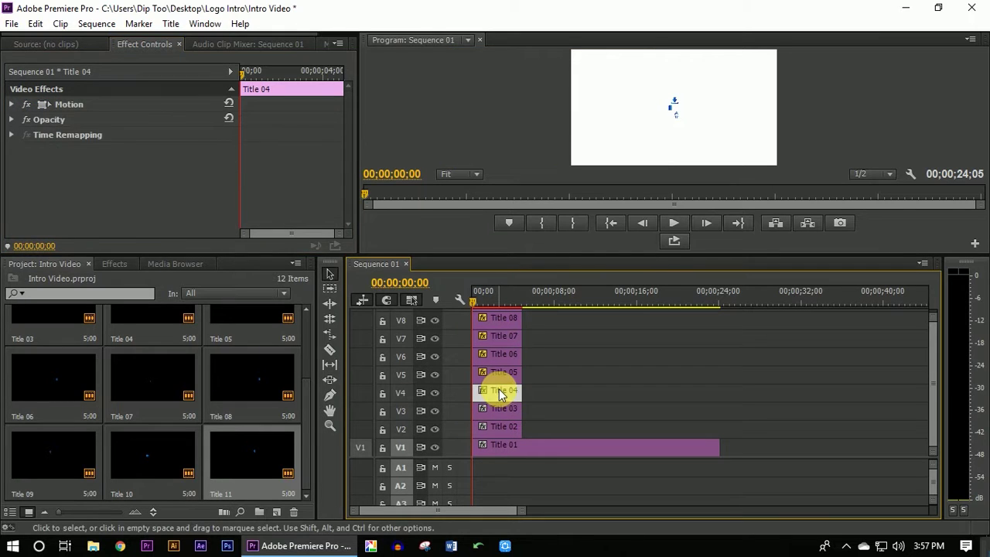
pyautogui.click(40, 105)
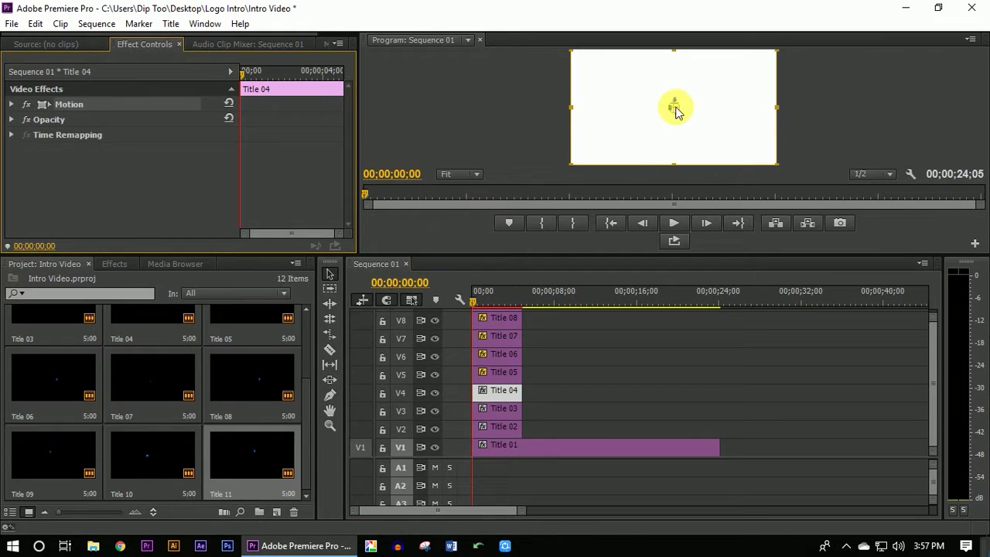
pyautogui.moveTo(675, 109); pyautogui.dragTo(785, 110)
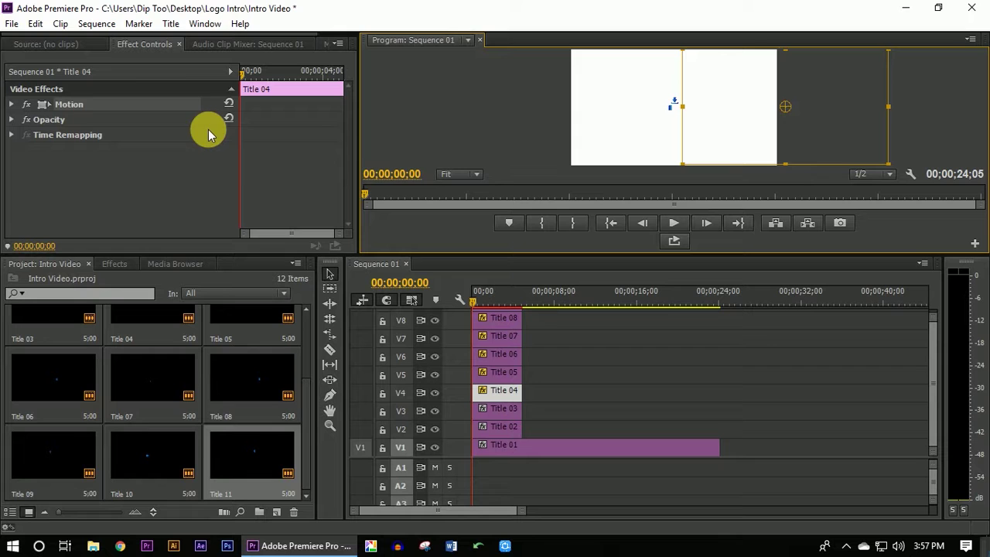
pyautogui.click(11, 103)
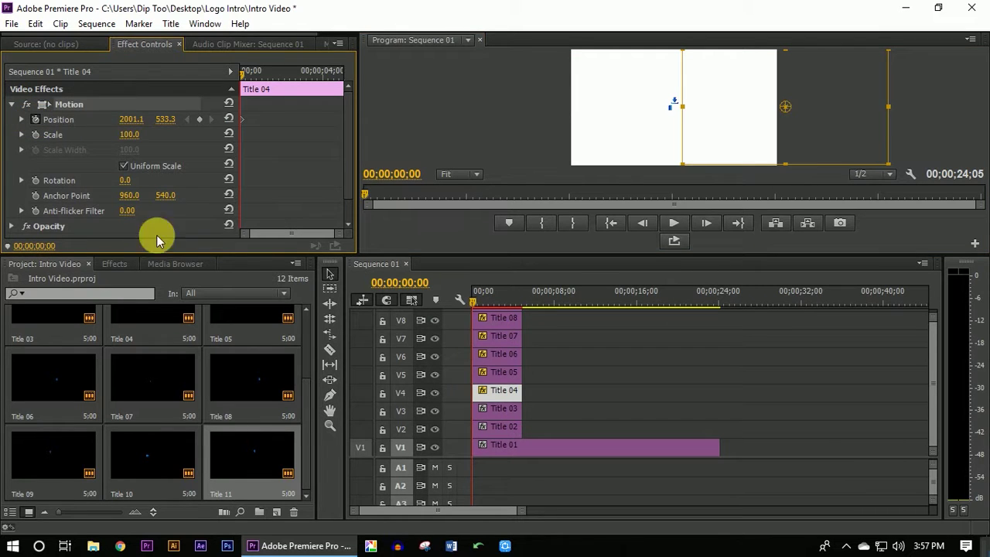
pyautogui.click(496, 413)
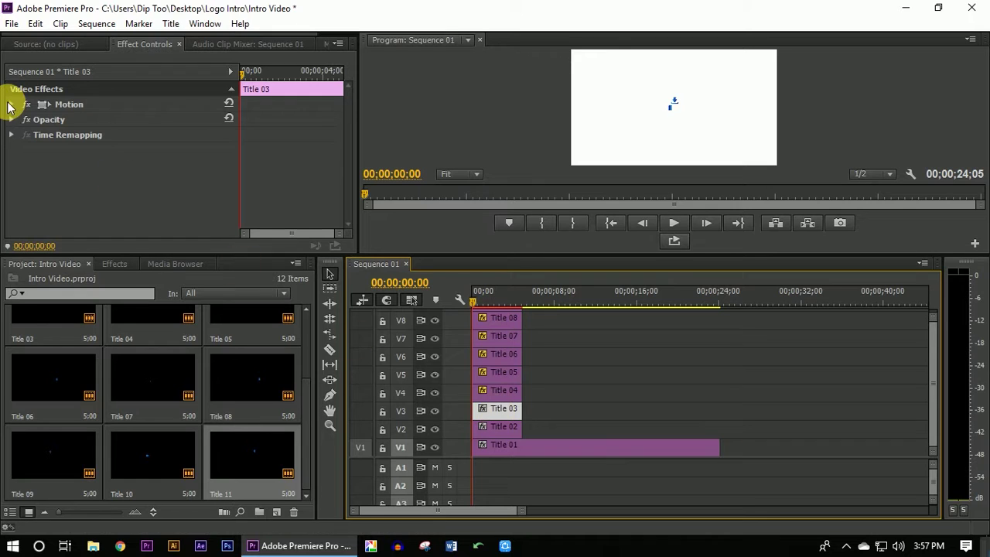
pyautogui.click(48, 103)
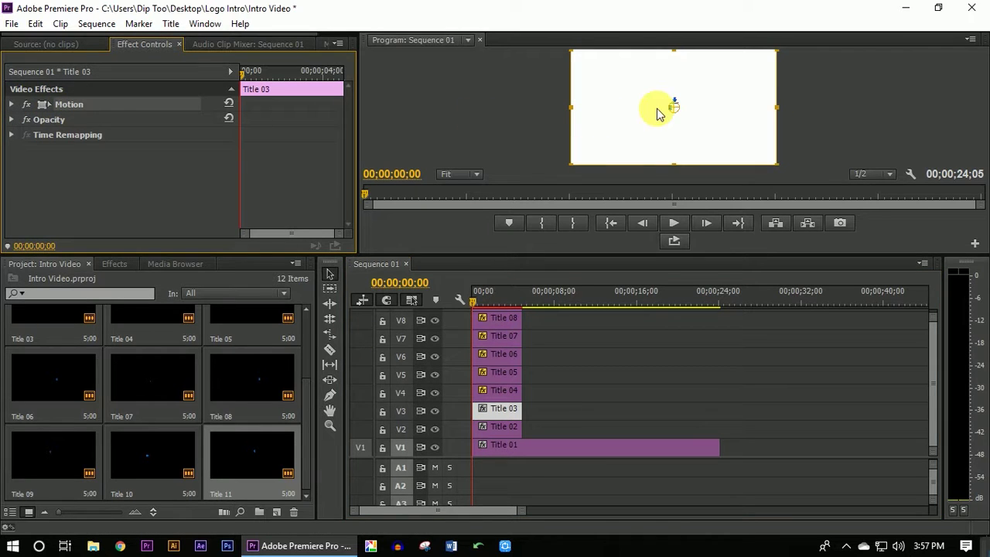
pyautogui.moveTo(677, 113); pyautogui.dragTo(711, 49)
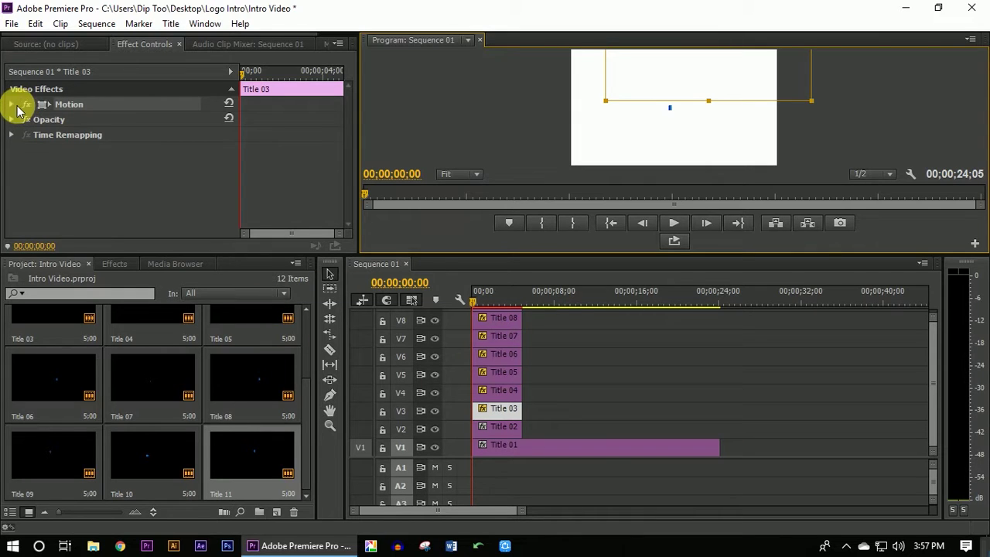
pyautogui.click(12, 104)
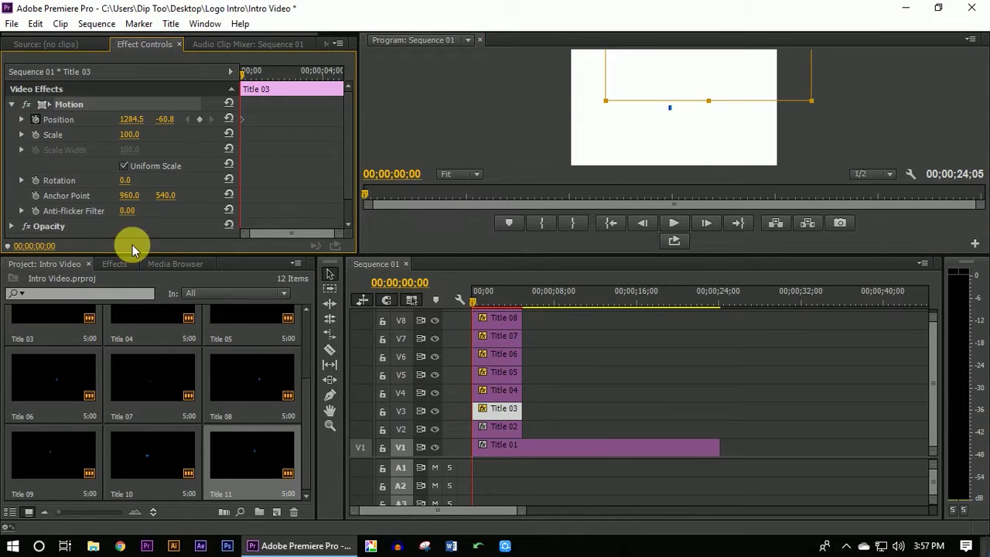
# Move Title 02 down-left off-frame to 392.1, 1167.8 and keyframe its starting Position.
pyautogui.click(504, 427)
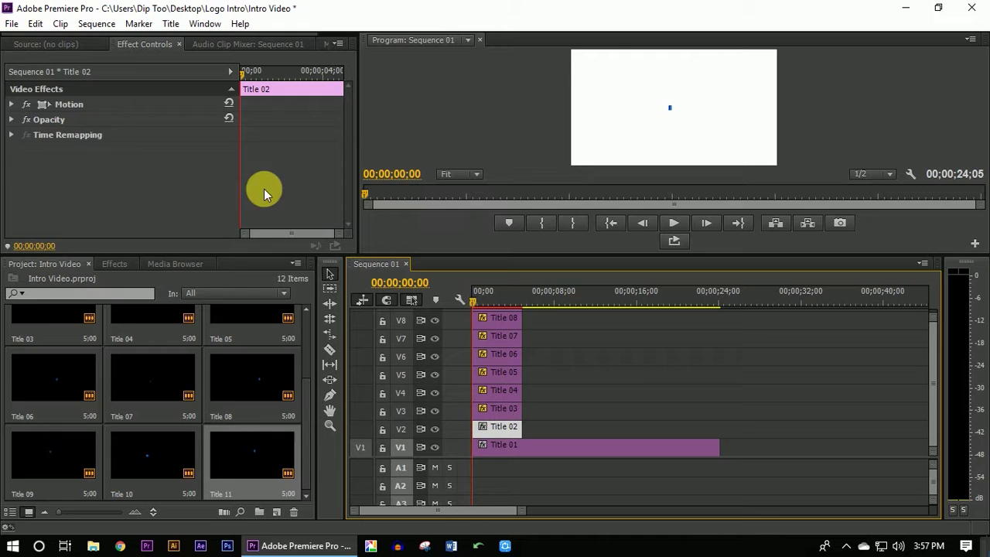
pyautogui.click(43, 103)
pyautogui.moveTo(652, 122); pyautogui.dragTo(607, 178)
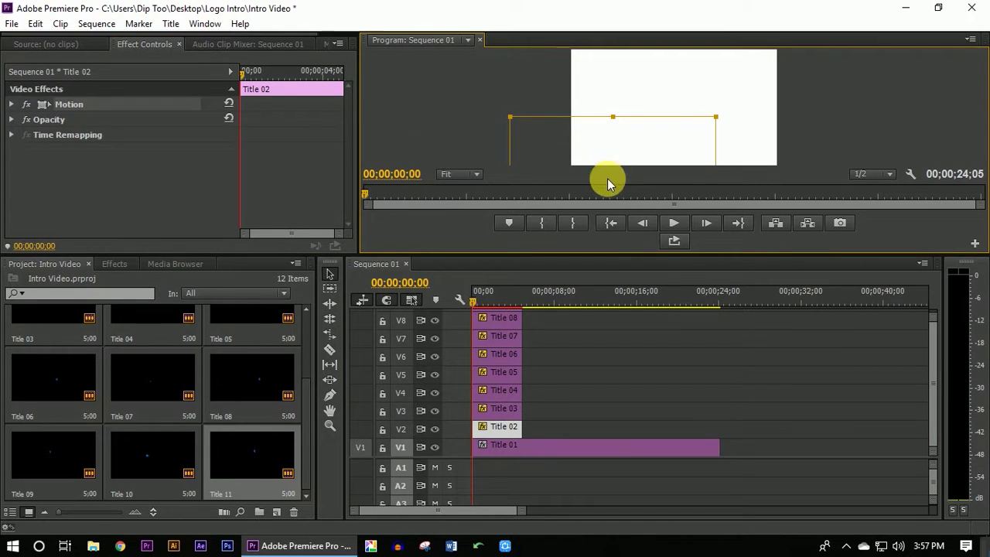
pyautogui.click(12, 104)
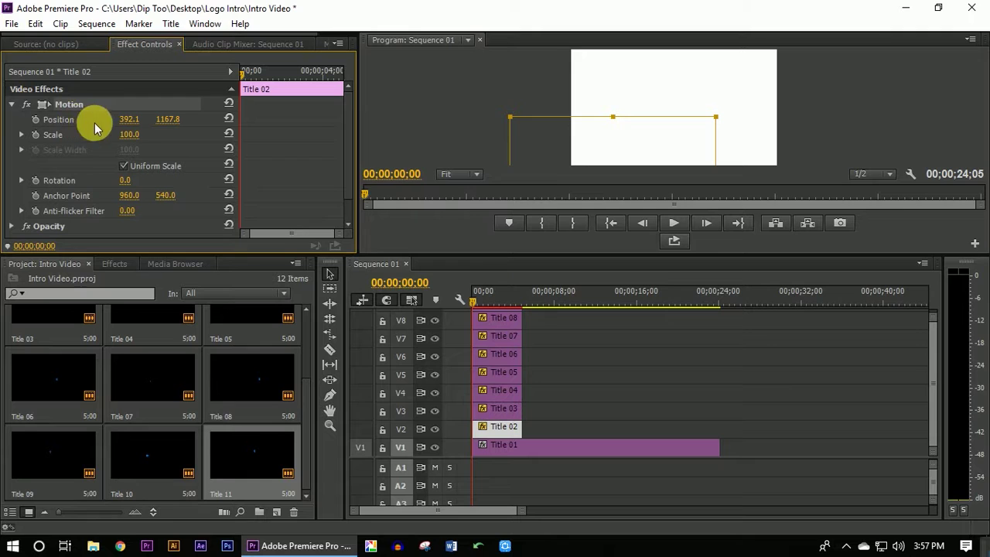
pyautogui.click(35, 119)
# At 00;00;00;14, keyframe the current title and Title 03 to position 960, 540.
pyautogui.press('space')
pyautogui.press('space')
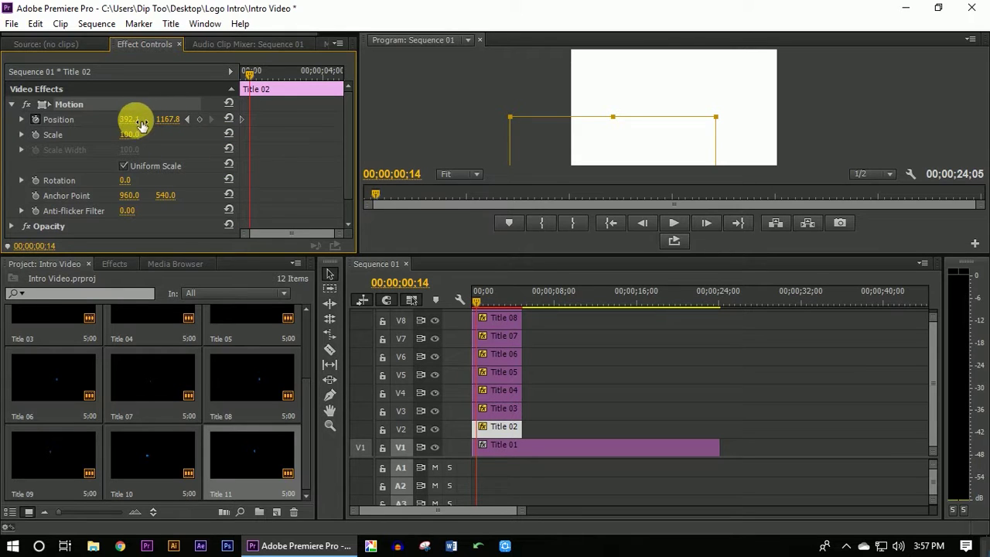
pyautogui.write('960')
pyautogui.click(143, 127)
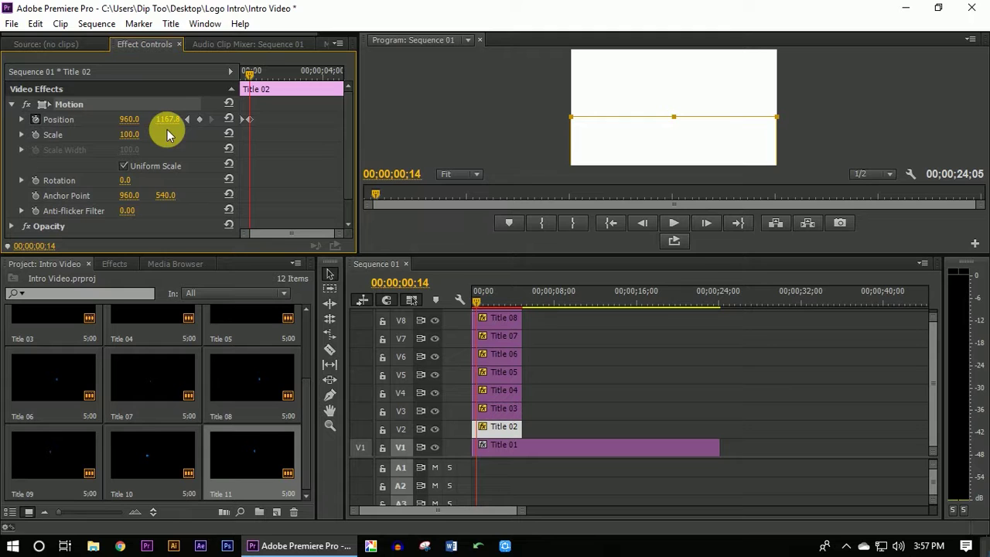
pyautogui.write('540')
pyautogui.press('Return')
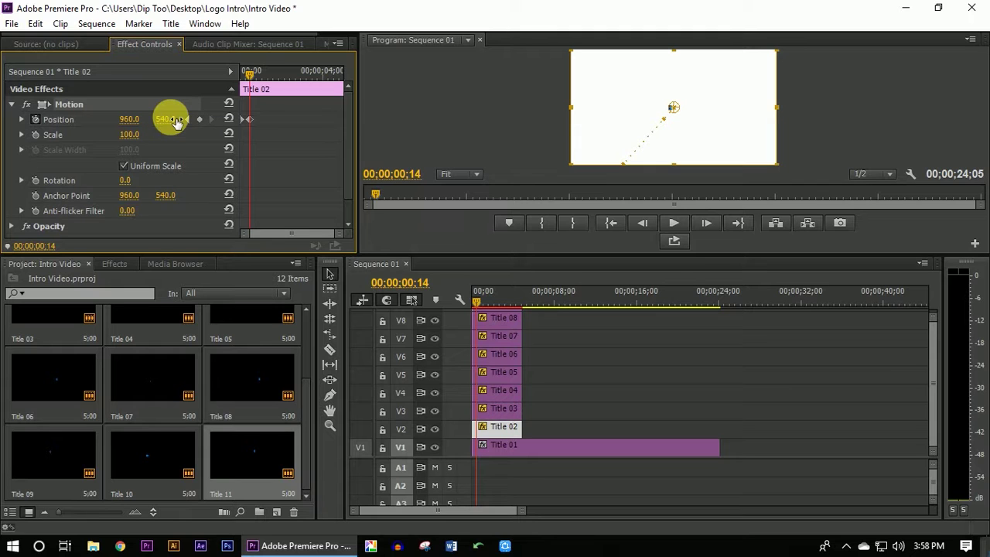
pyautogui.click(499, 409)
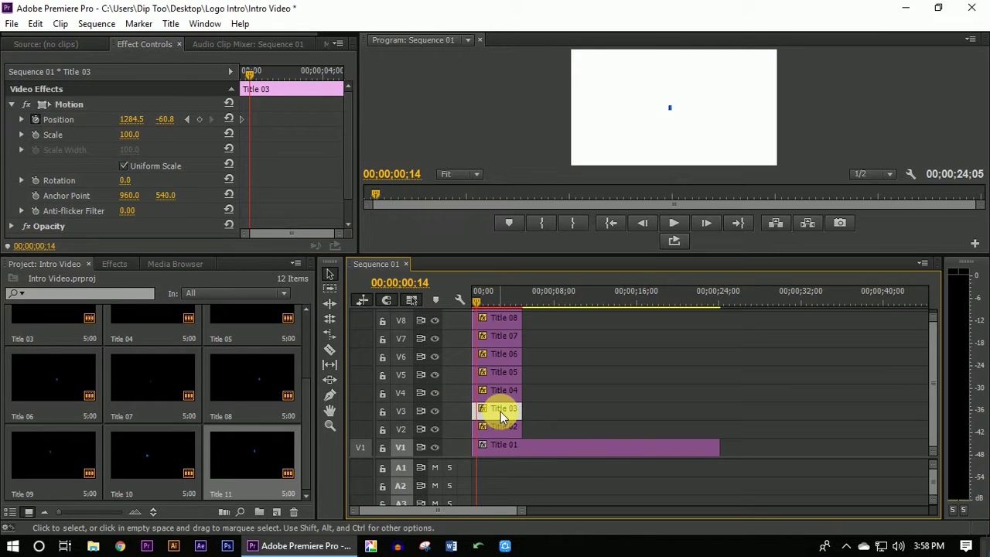
pyautogui.click(133, 119)
pyautogui.write('960')
pyautogui.press('Return')
pyautogui.click(167, 120)
pyautogui.write('5')
pyautogui.write('0')
pyautogui.press('Return')
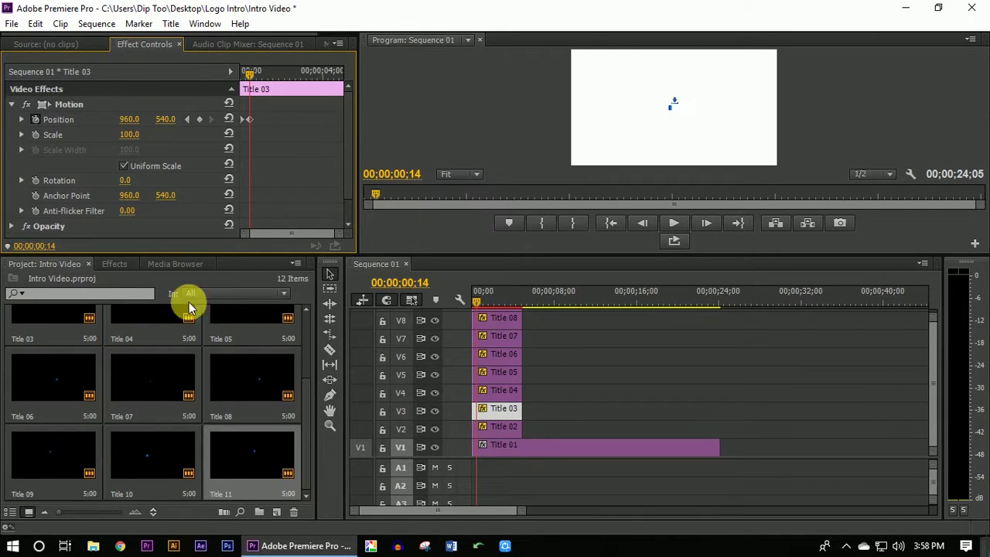
# Keyframe Title 04 and Title 05 to position 960, 540.
pyautogui.click(513, 390)
pyautogui.click(133, 119)
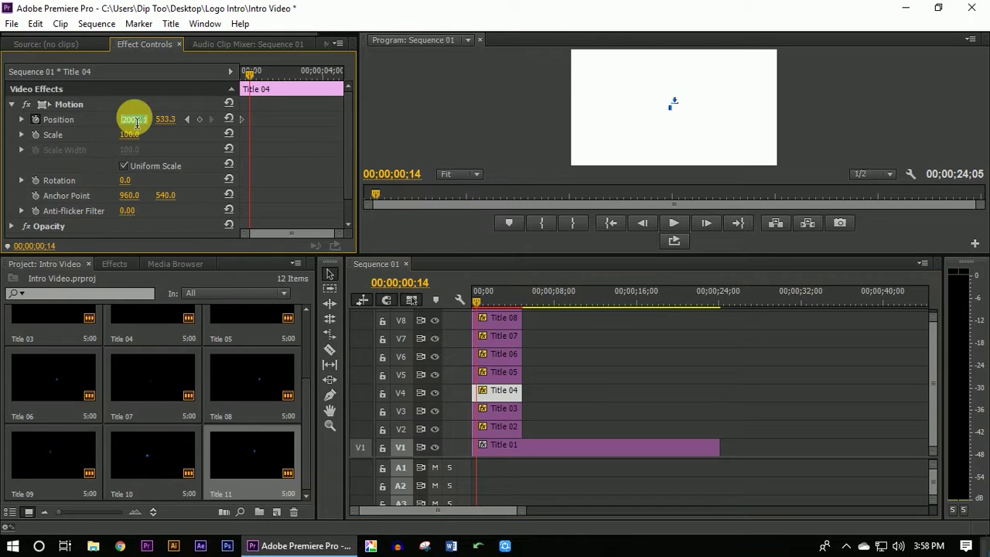
pyautogui.write('0')
pyautogui.click(165, 122)
pyautogui.click(173, 123)
pyautogui.press('Return')
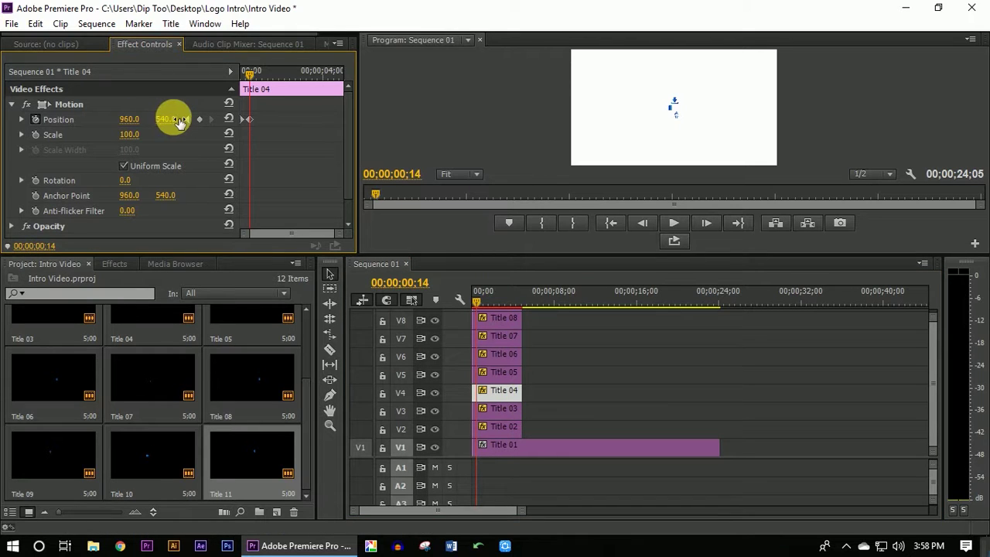
pyautogui.click(503, 373)
pyautogui.click(133, 118)
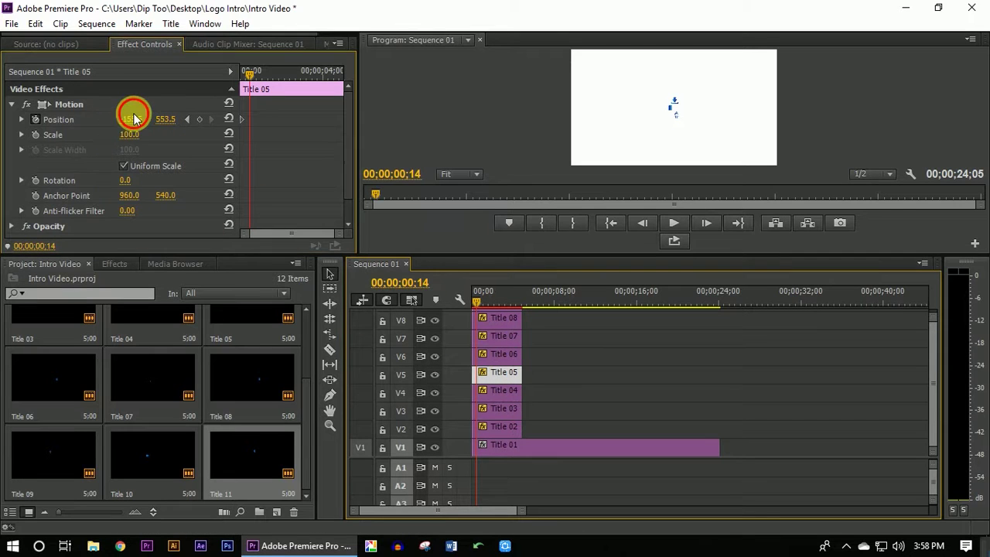
pyautogui.click(134, 120)
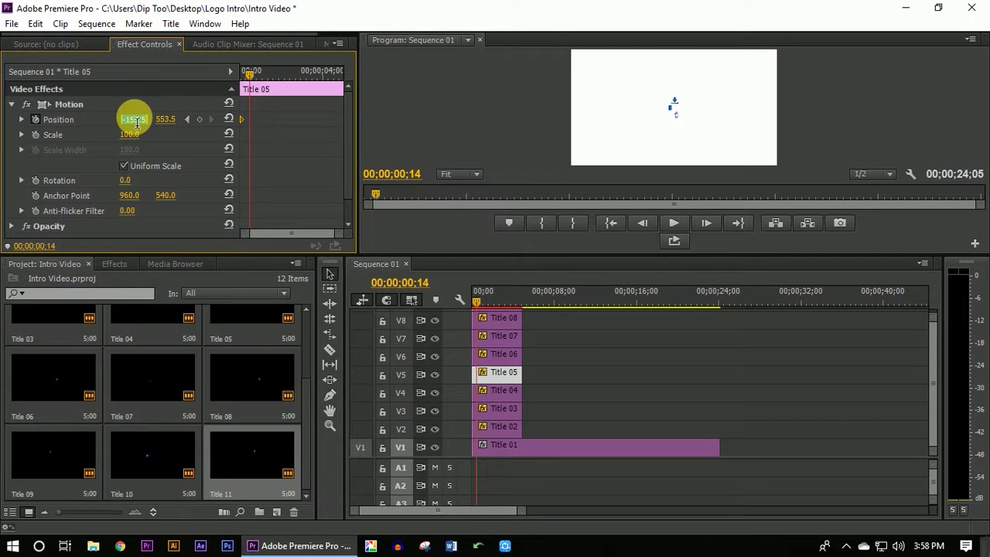
pyautogui.write('960')
pyautogui.press('Return')
pyautogui.click(167, 119)
pyautogui.write('540')
pyautogui.press('Return')
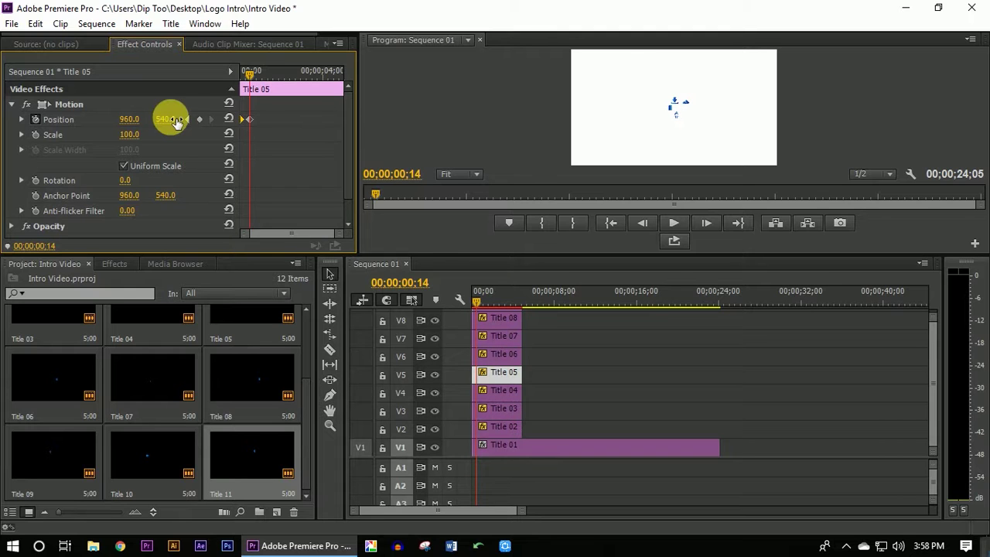
# Keyframe Titles 06, 07 and 08 to position 960, 540.
pyautogui.click(495, 354)
pyautogui.click(130, 121)
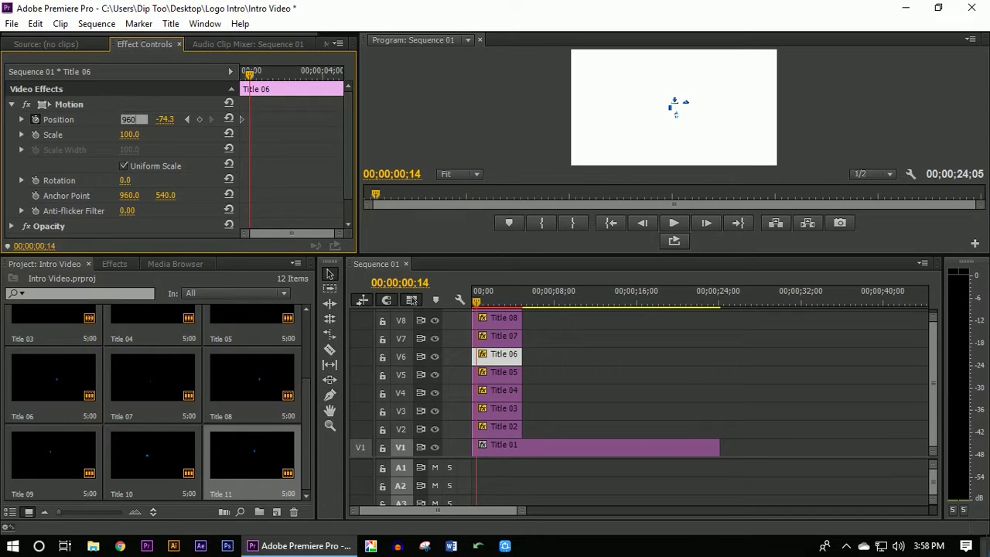
pyautogui.click(166, 119)
pyautogui.write('540')
pyautogui.press('Return')
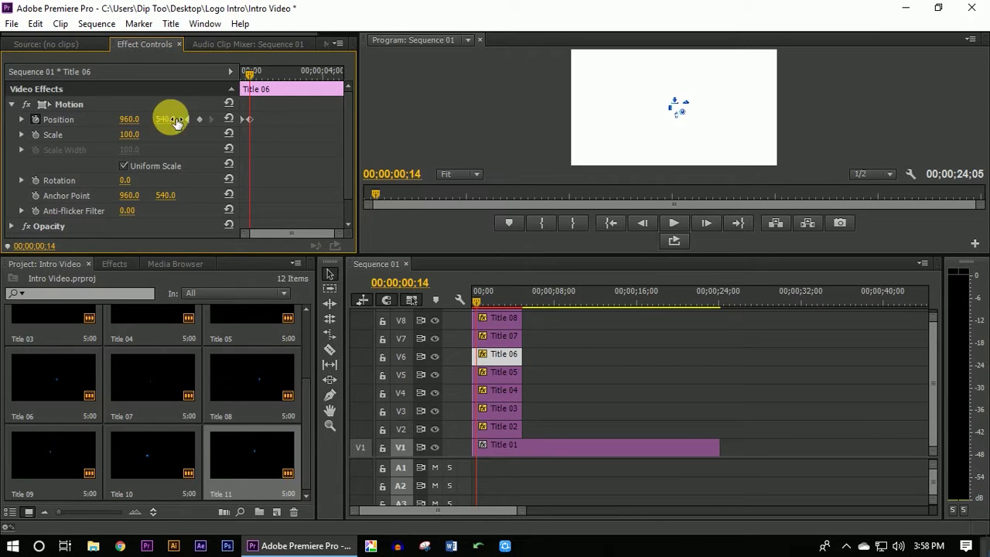
pyautogui.click(498, 339)
pyautogui.click(137, 121)
pyautogui.click(166, 121)
pyautogui.write('540')
pyautogui.press('Return')
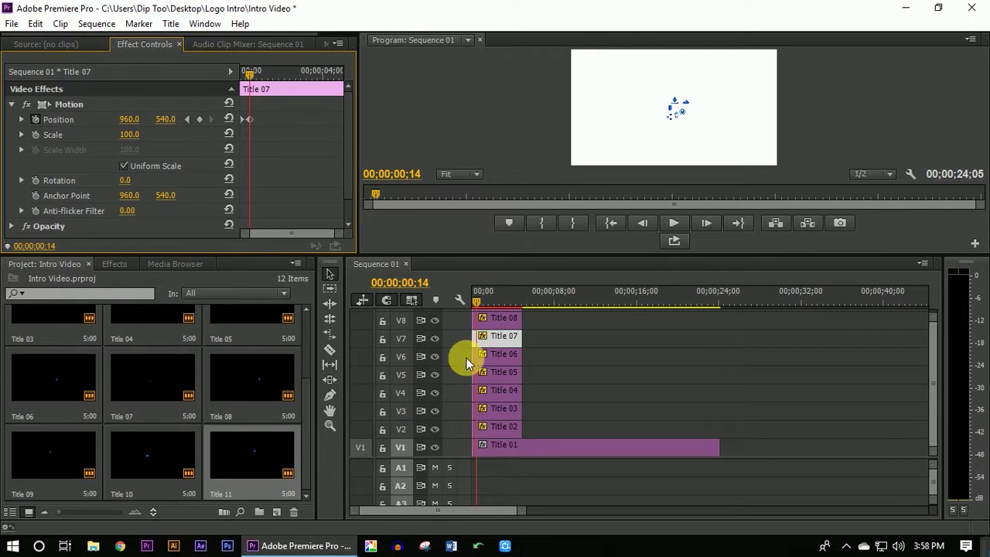
pyautogui.click(496, 317)
pyautogui.click(131, 122)
pyautogui.write('960')
pyautogui.click(179, 127)
pyautogui.write('540')
pyautogui.click(176, 123)
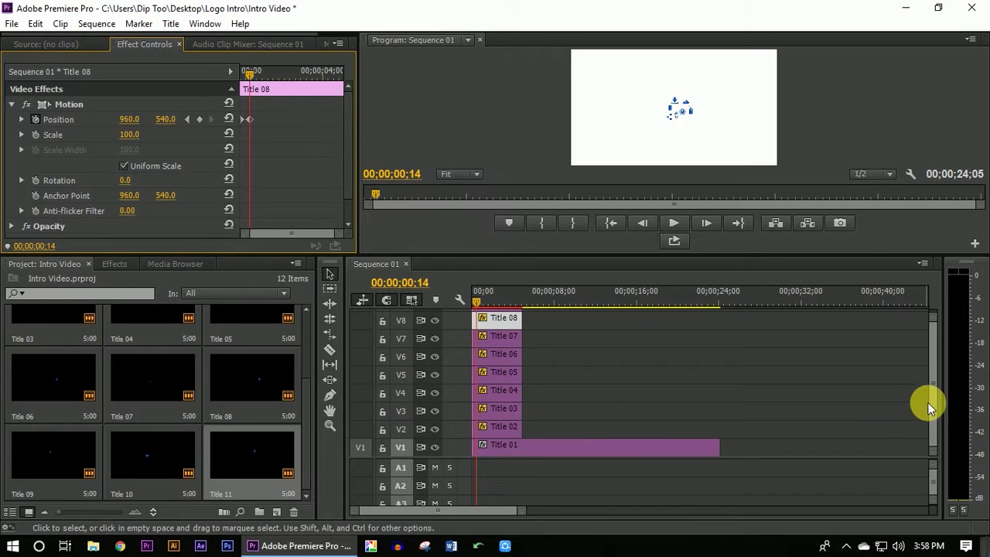
# Keyframe Title 09 and Title 10 to position 960, 540.
pyautogui.moveTo(933, 402); pyautogui.dragTo(932, 379)
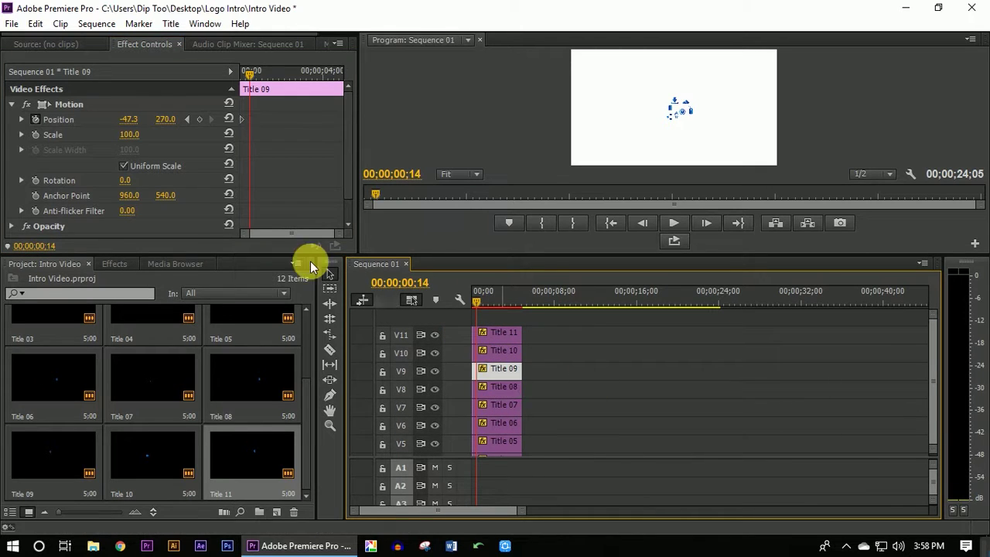
pyautogui.click(133, 120)
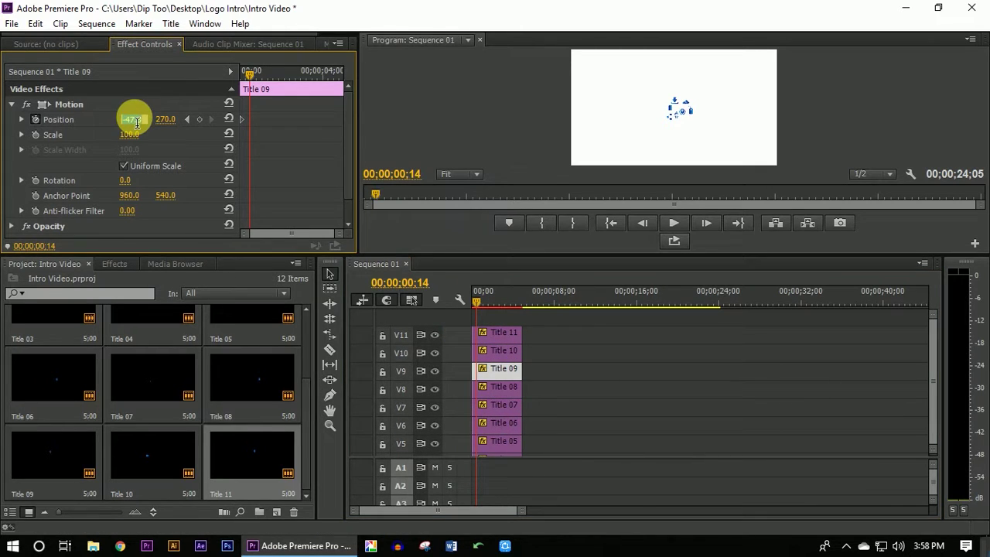
pyautogui.write('960')
pyautogui.click(162, 119)
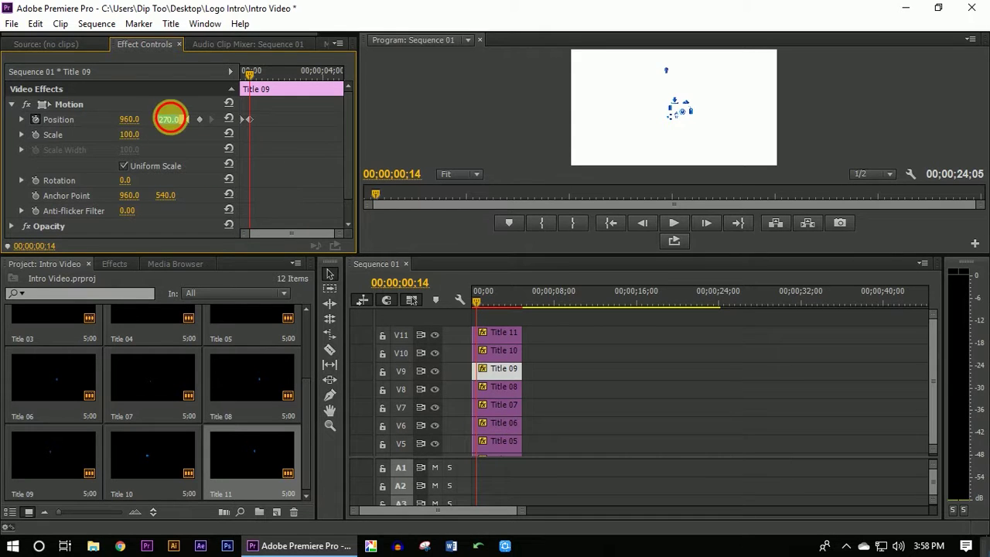
pyautogui.write('54')
pyautogui.press('Return')
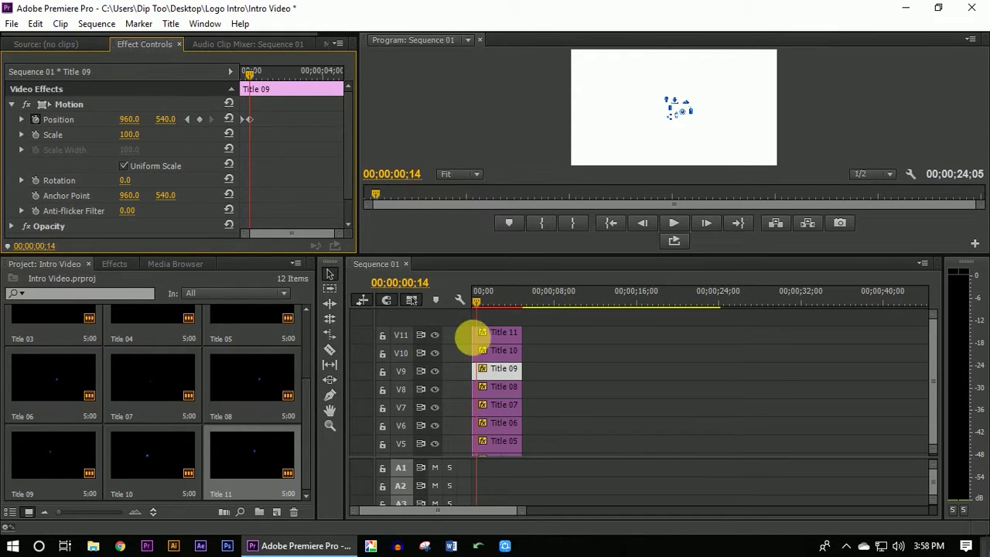
pyautogui.click(496, 351)
pyautogui.click(133, 119)
pyautogui.write('960')
pyautogui.click(171, 120)
pyautogui.write('540')
pyautogui.press('Return')
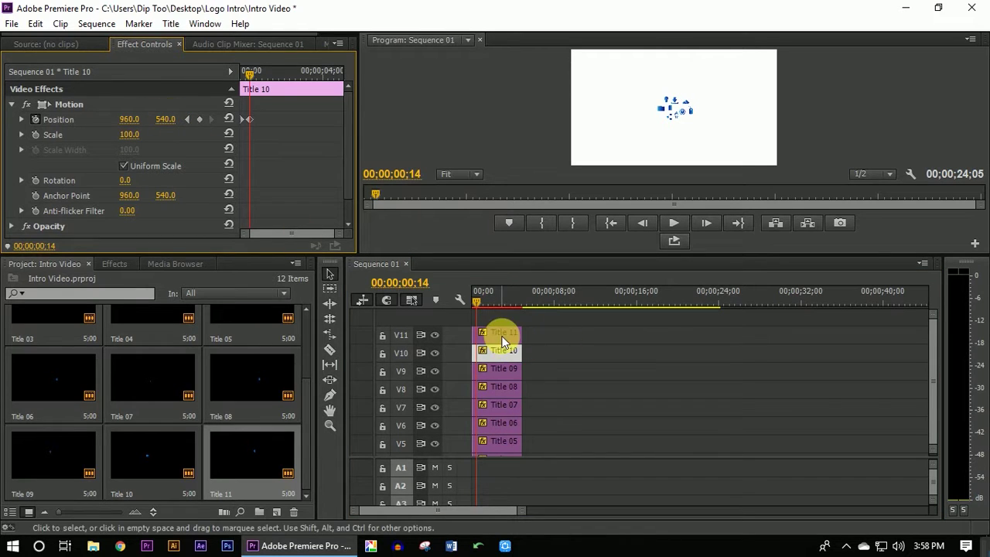
# Keyframe Title 11 to position 960, 540 and preview the animation.
pyautogui.click(502, 341)
pyautogui.click(132, 119)
pyautogui.write('60')
pyautogui.click(164, 129)
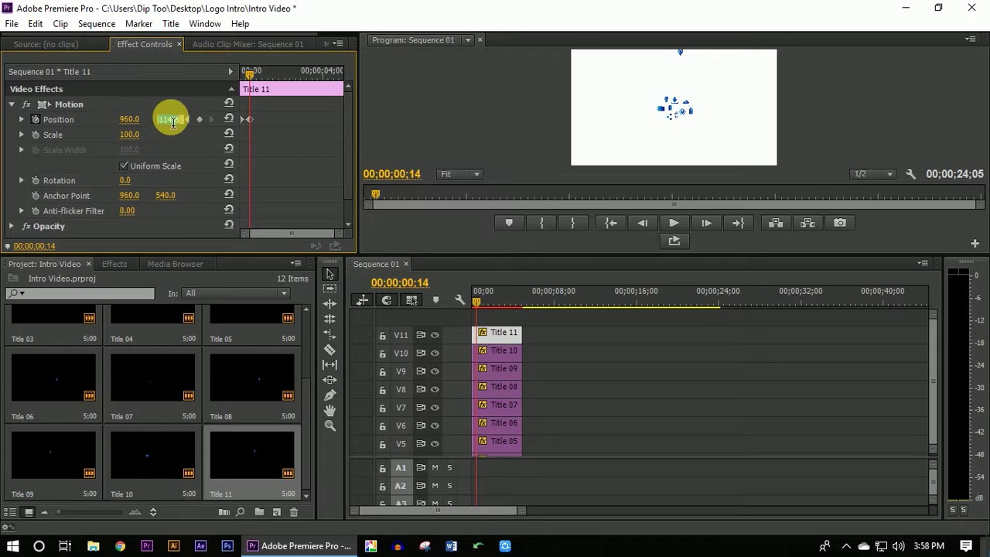
pyautogui.write('540')
pyautogui.click(471, 295)
pyautogui.press('space')
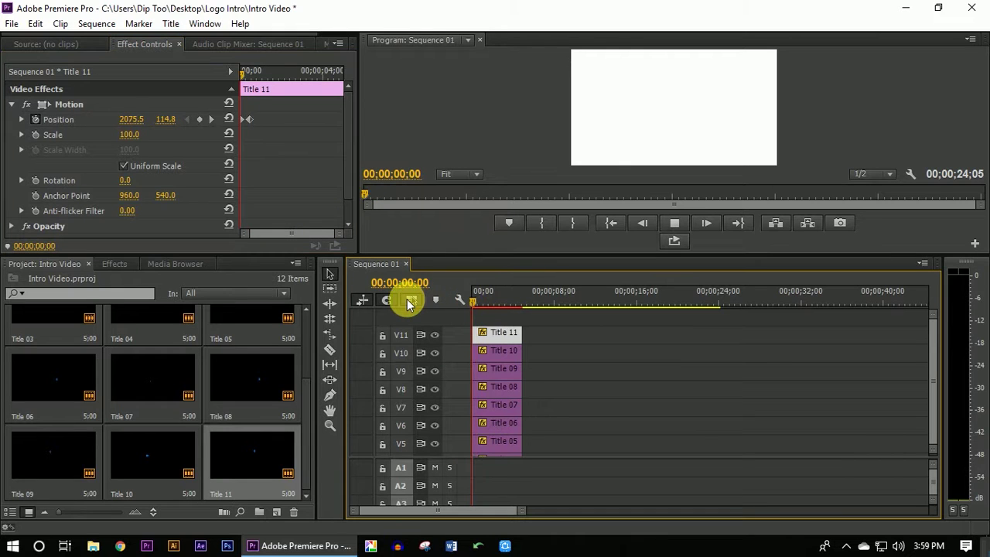
# Select and extend Title 02 through Title 11, then nest them as Nested Sequence 01.
pyautogui.press('space')
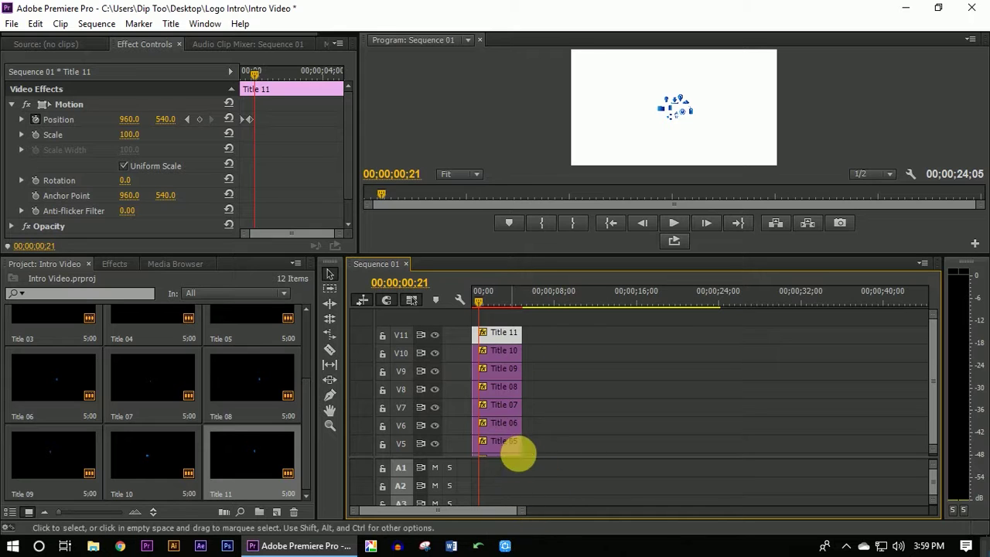
pyautogui.moveTo(520, 511); pyautogui.dragTo(484, 510)
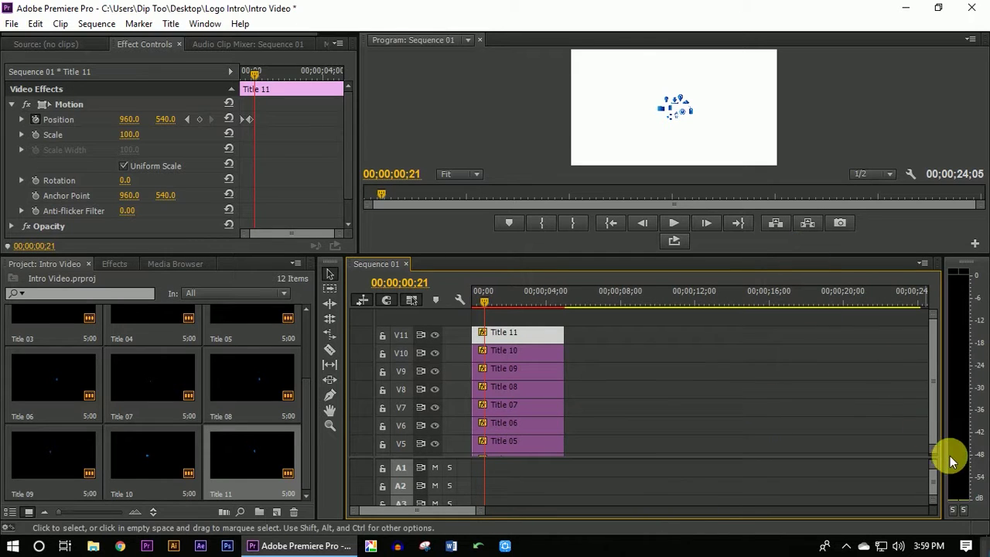
pyautogui.moveTo(932, 460); pyautogui.dragTo(928, 497)
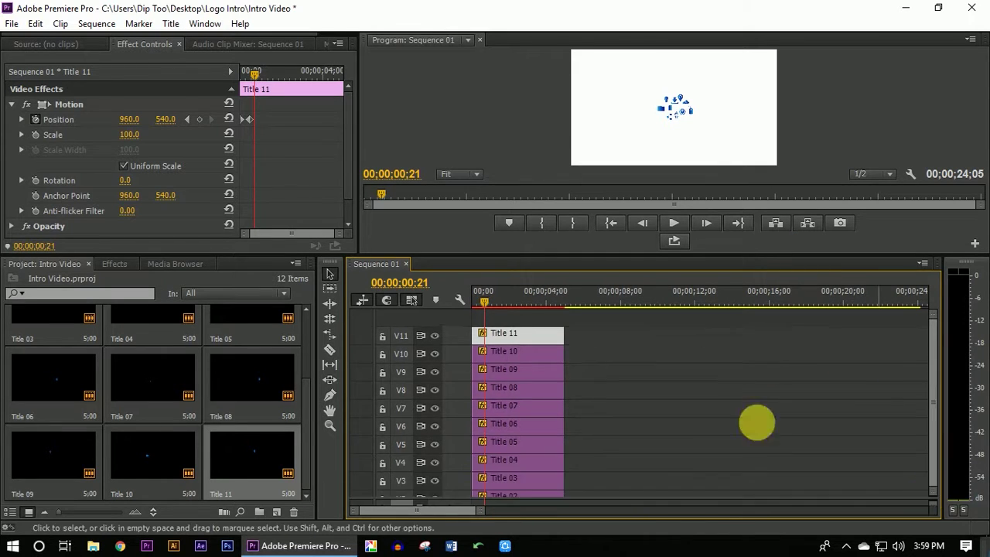
pyautogui.moveTo(417, 201); pyautogui.dragTo(400, 155)
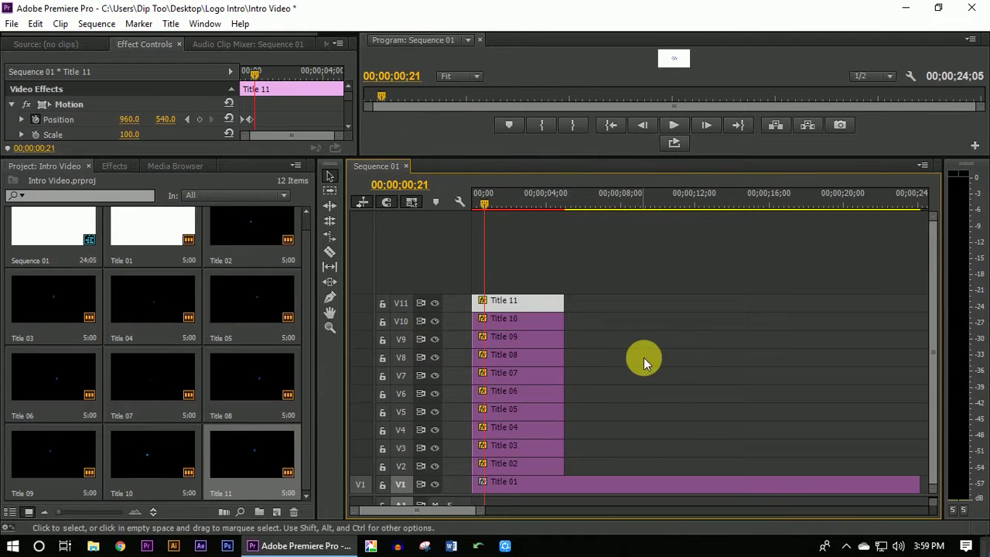
pyautogui.moveTo(616, 292); pyautogui.dragTo(454, 463)
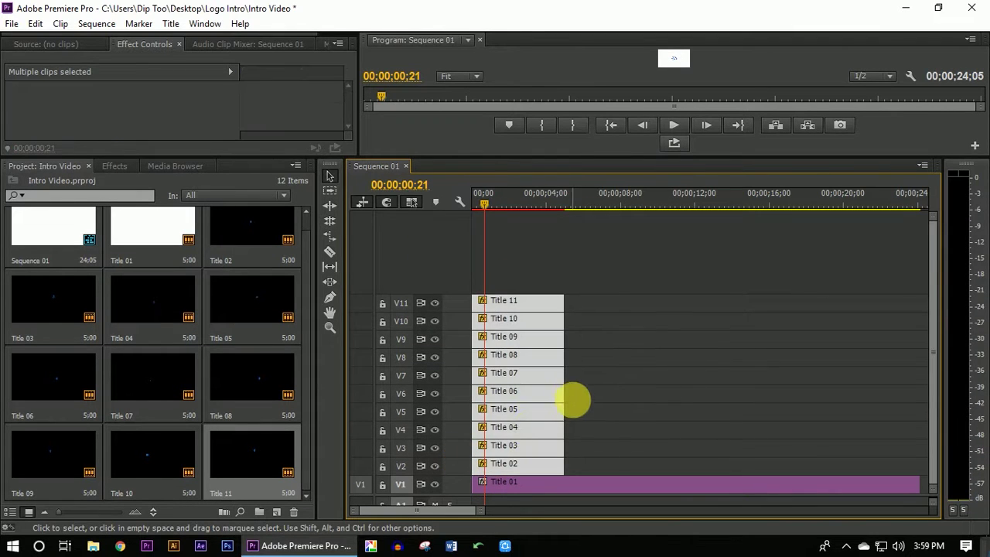
pyautogui.moveTo(567, 391)
pyautogui.mouseDown()
pyautogui.moveTo(750, 395)
pyautogui.moveTo(735, 395)
pyautogui.mouseUp()
pyautogui.rightClick(540, 393)
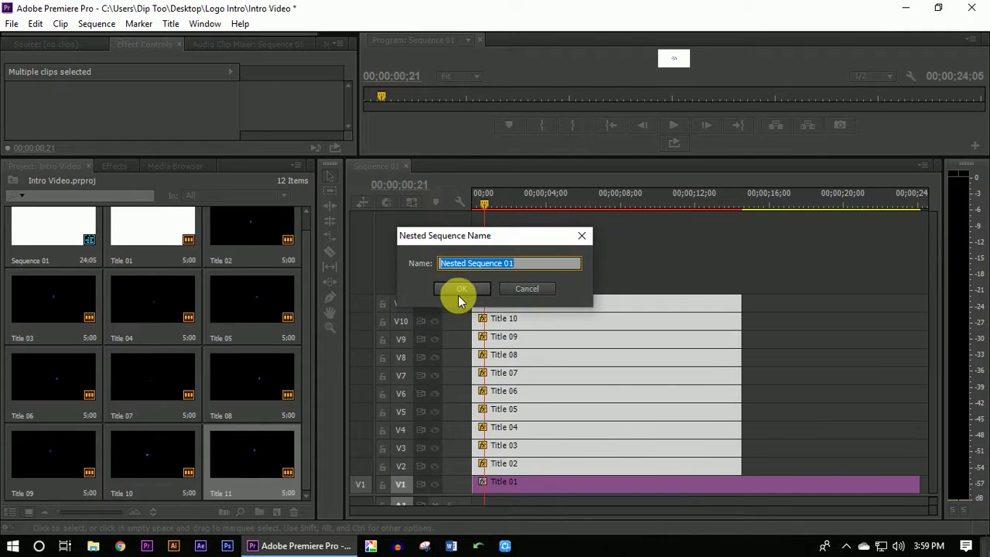
pyautogui.click(457, 289)
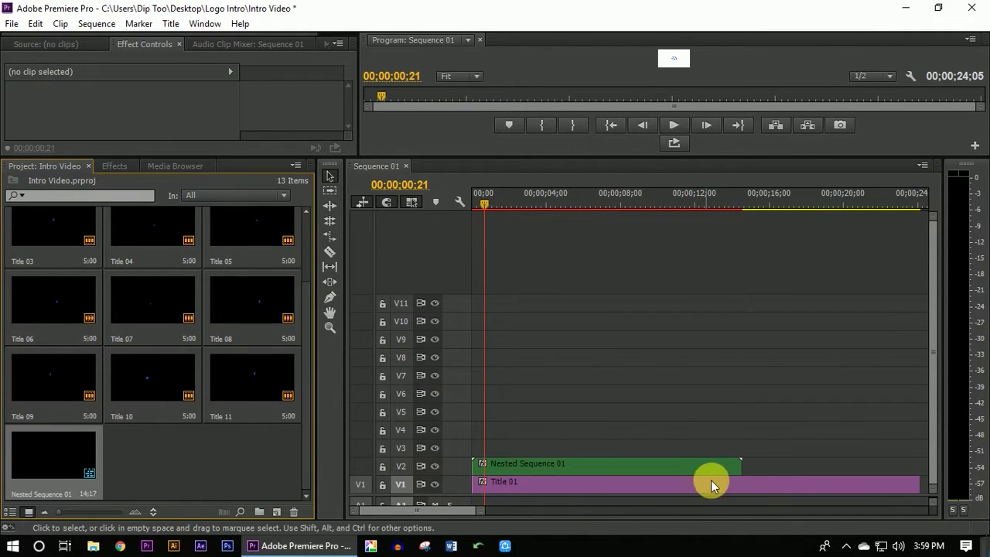
pyautogui.moveTo(567, 158); pyautogui.dragTo(573, 306)
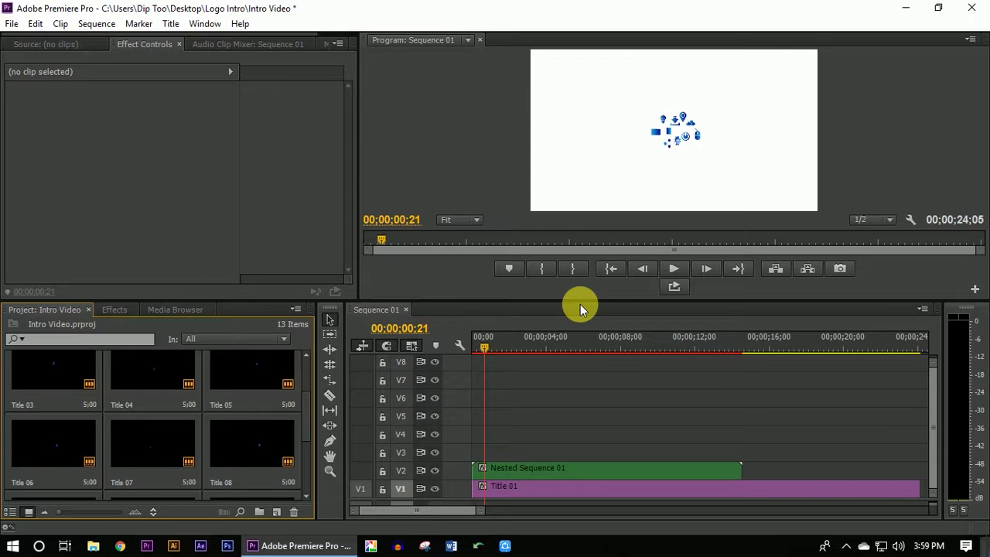
# Shorten the Nested Sequence 01 clip and play back the icon animation.
pyautogui.moveTo(745, 477); pyautogui.dragTo(562, 479)
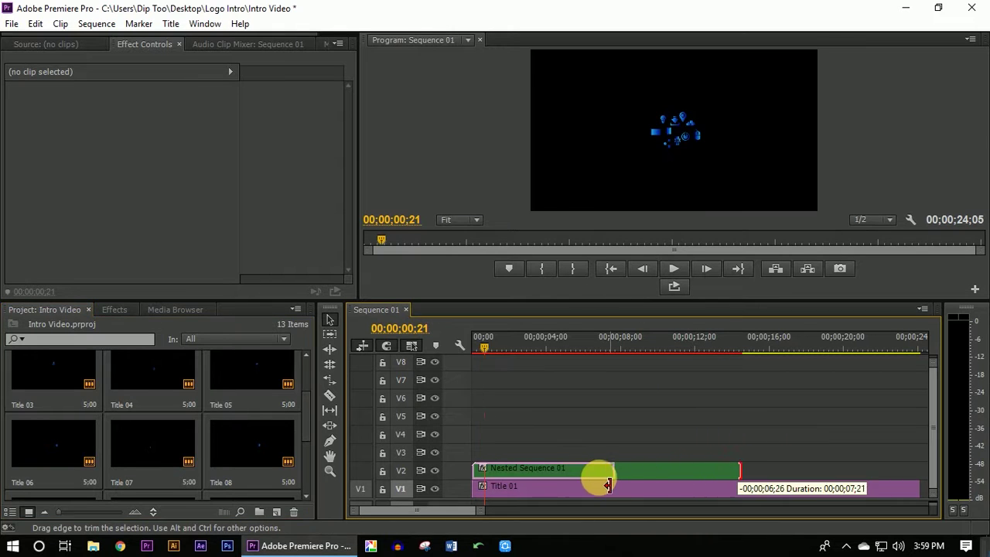
pyautogui.moveTo(484, 347); pyautogui.dragTo(442, 351)
pyautogui.press('space')
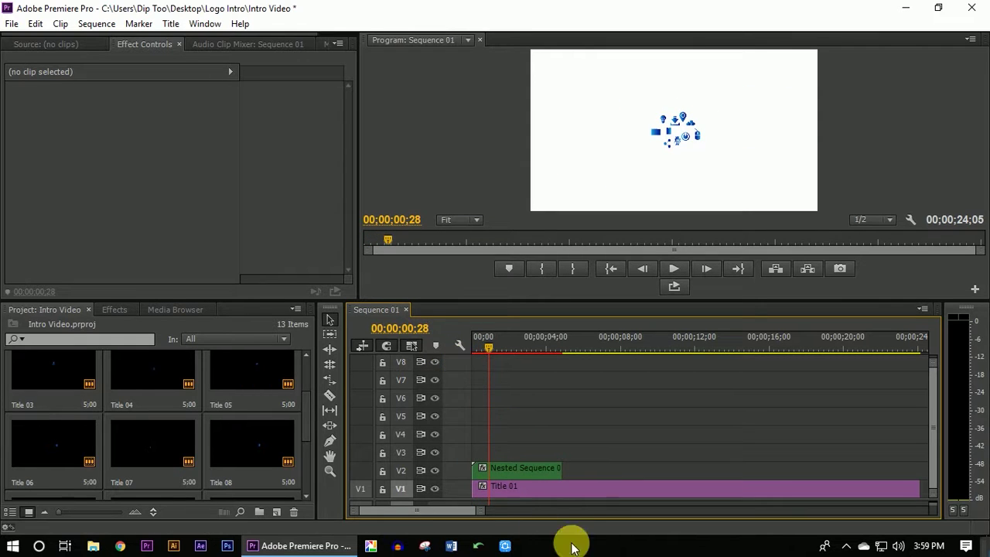
pyautogui.moveTo(569, 483); pyautogui.dragTo(569, 490)
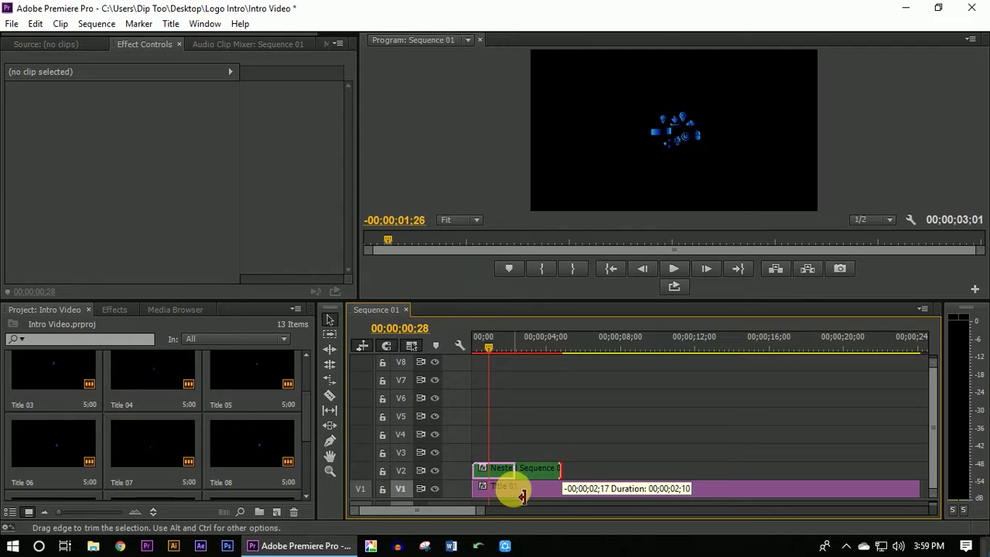
pyautogui.moveTo(570, 489); pyautogui.dragTo(512, 492)
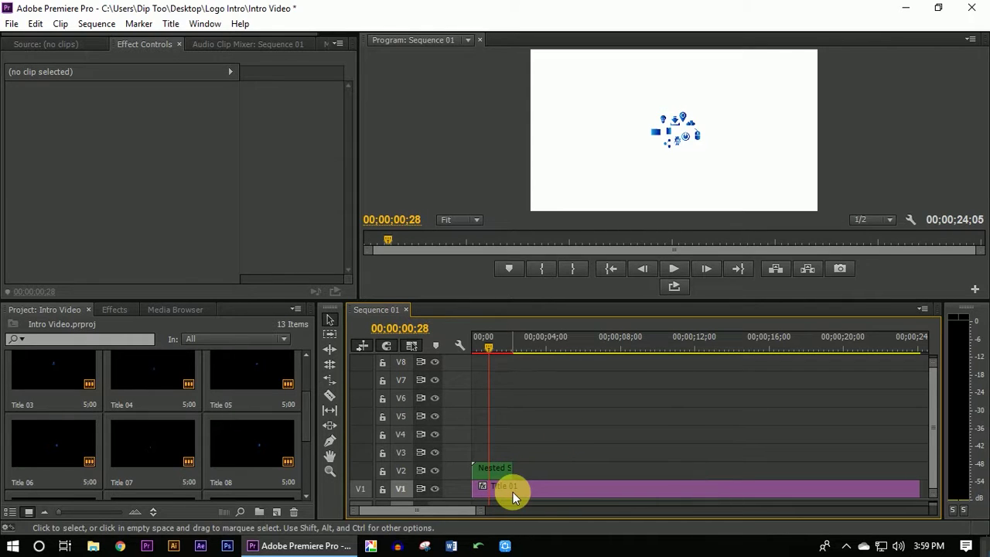
pyautogui.moveTo(488, 346)
pyautogui.mouseDown()
pyautogui.moveTo(500, 345)
pyautogui.moveTo(452, 348)
pyautogui.mouseUp()
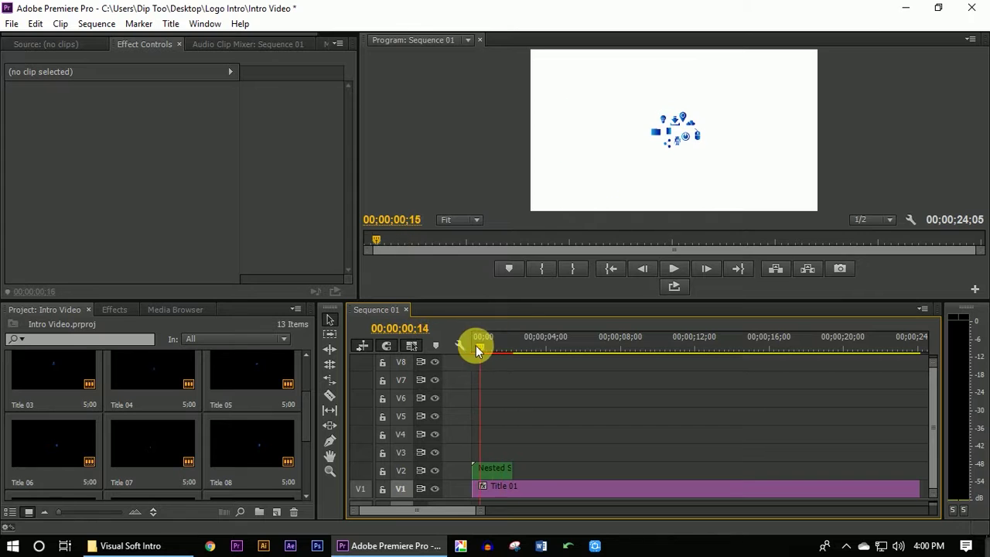
pyautogui.press('space')
pyautogui.press('space')
# Zoom the timeline and step frame by frame to the icons' convergence point.
pyautogui.moveTo(487, 513); pyautogui.dragTo(402, 511)
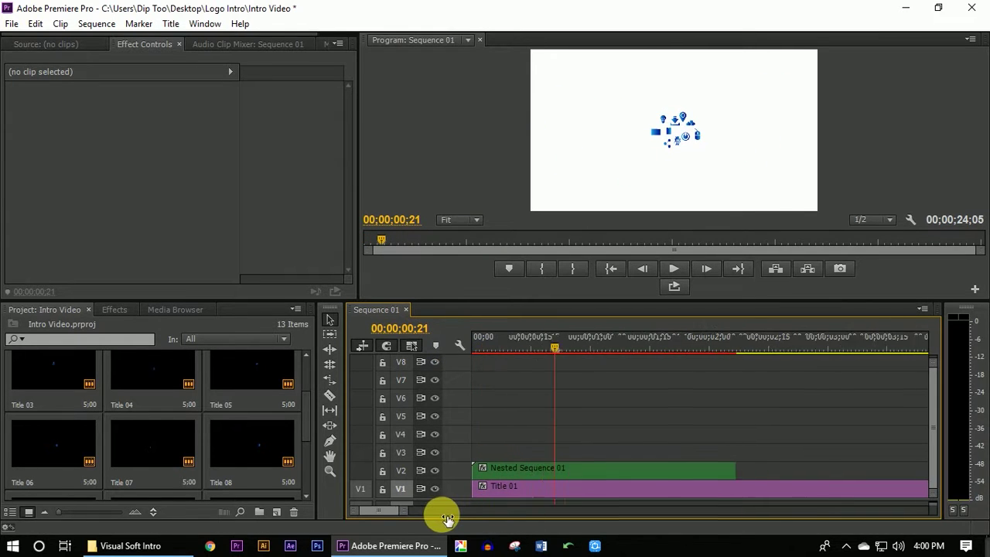
pyautogui.press('Left')
pyautogui.press('Left')
pyautogui.press('Left')
pyautogui.press('Left')
pyautogui.press('Left')
pyautogui.press('Left')
pyautogui.press('Left')
pyautogui.press('Left')
pyautogui.press('Left')
pyautogui.press('Right')
pyautogui.press('Right')
pyautogui.press('Right')
pyautogui.press('Left')
pyautogui.press('Left')
pyautogui.press('Right')
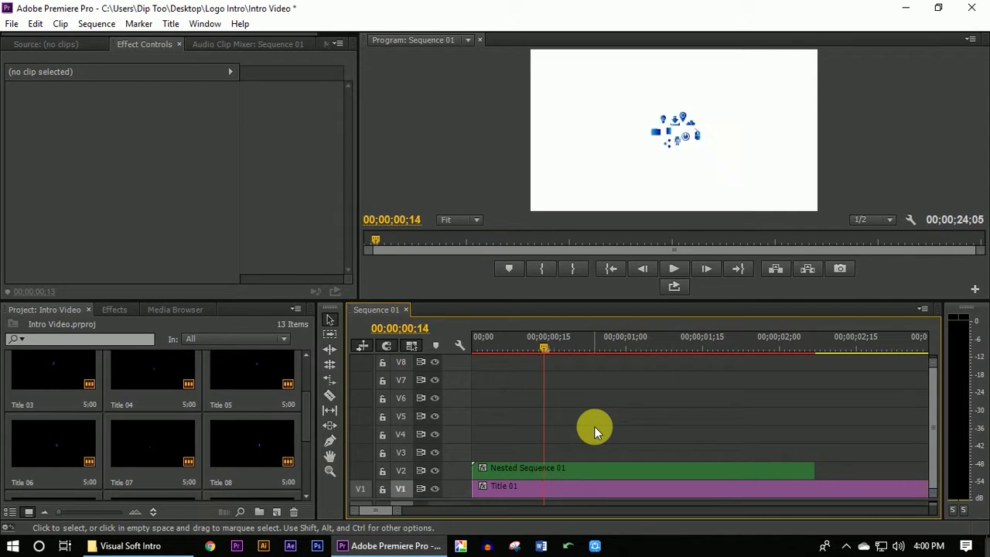
# Trim the nested clip's end to the playhead and set its speed to 70%.
pyautogui.moveTo(813, 470); pyautogui.dragTo(538, 483)
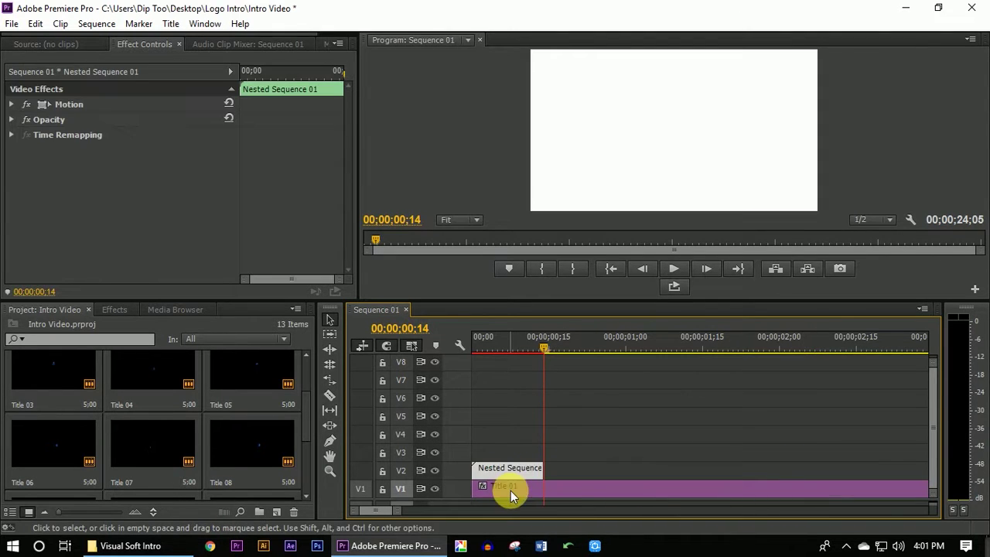
pyautogui.rightClick(509, 470)
pyautogui.click(533, 298)
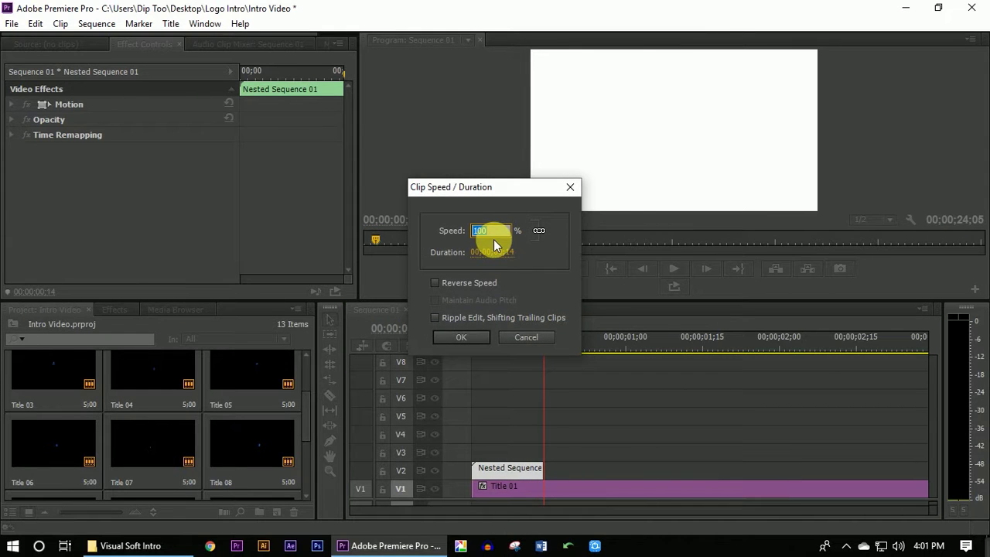
pyautogui.write('70')
pyautogui.press('Return')
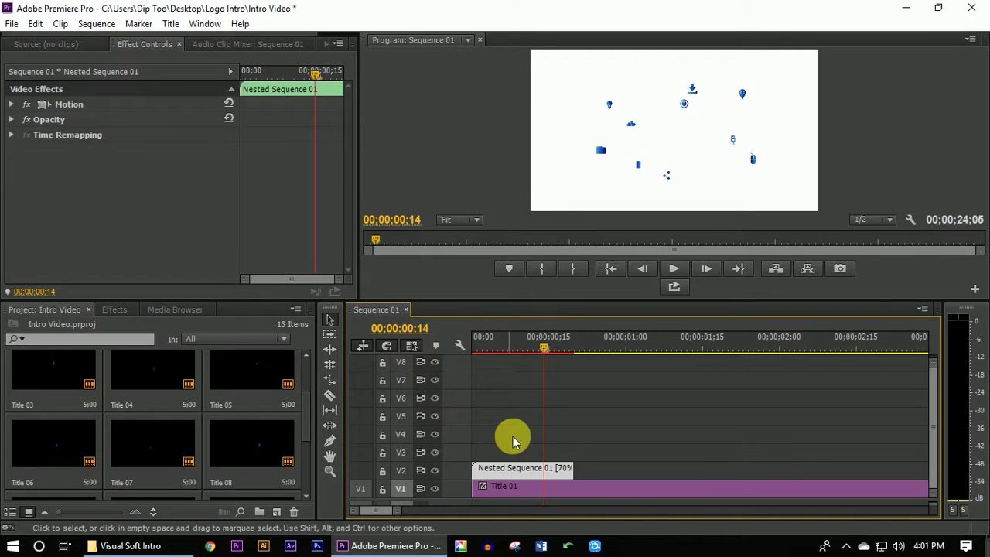
# Replay the slowed icon animation and save the project.
pyautogui.moveTo(547, 351); pyautogui.dragTo(394, 372)
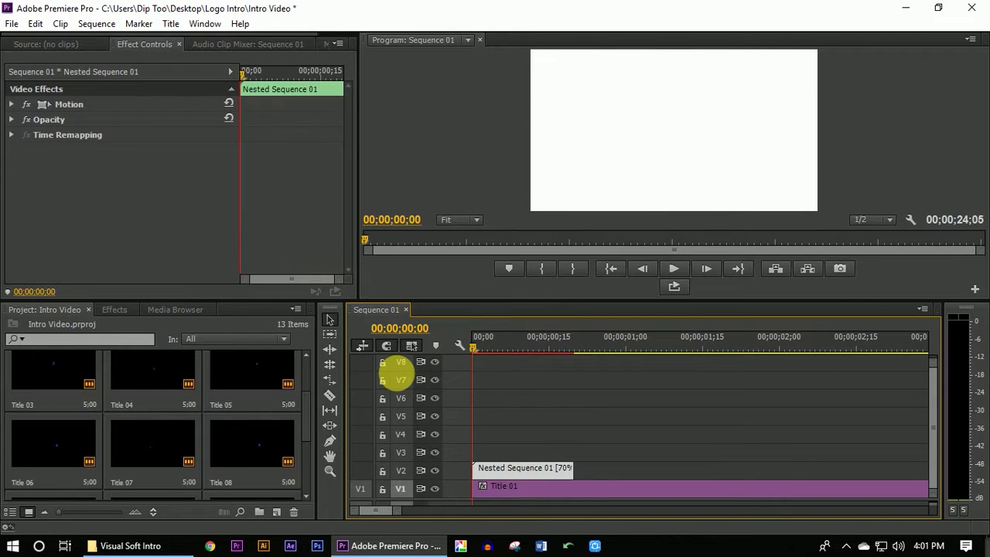
pyautogui.press('space')
pyautogui.moveTo(576, 345)
pyautogui.mouseDown()
pyautogui.moveTo(490, 342)
pyautogui.moveTo(523, 337)
pyautogui.mouseUp()
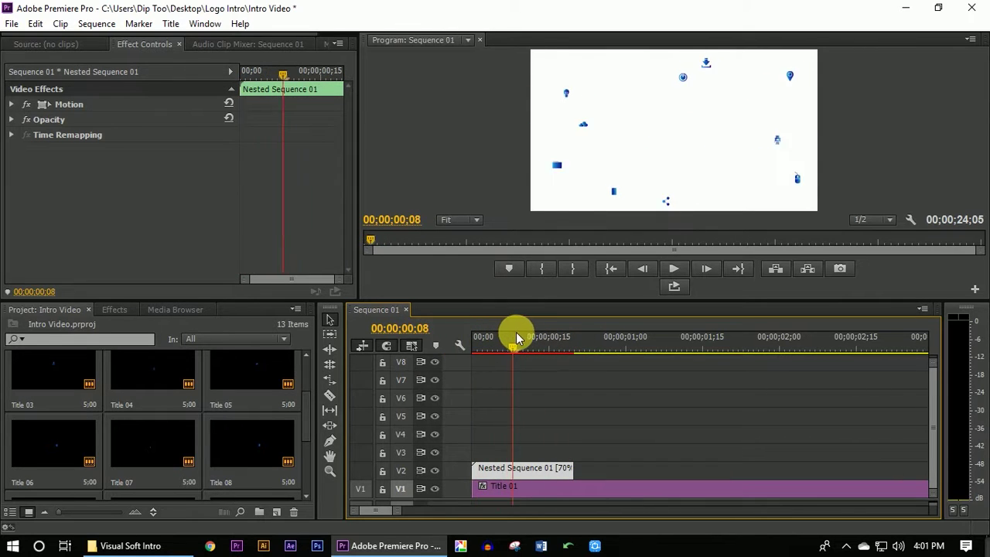
pyautogui.hotkey('ctrl', 's')
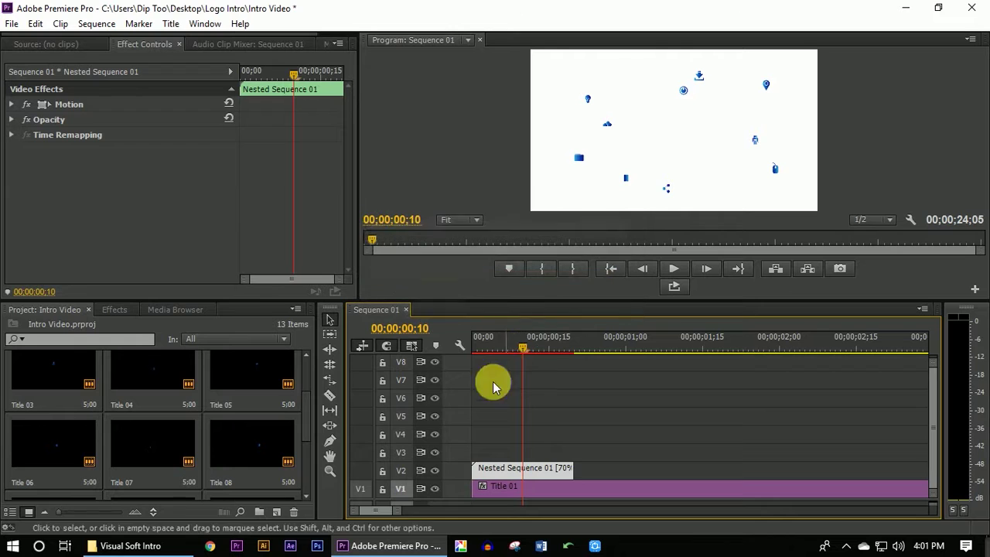
# Cut the nested clip on V2 twice with the Razor tool, making three pieces.
pyautogui.press('c')
pyautogui.click(328, 396)
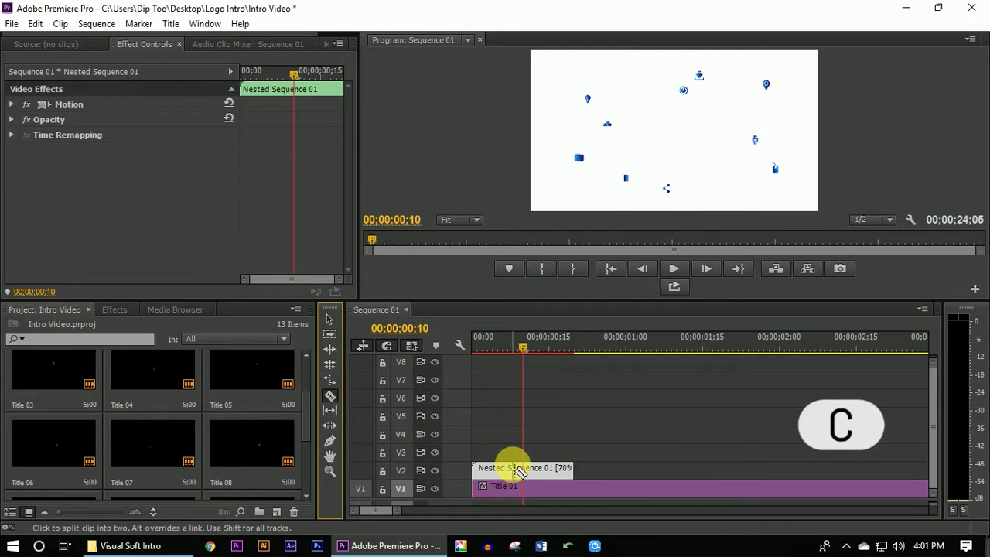
pyautogui.click(524, 469)
pyautogui.press('v')
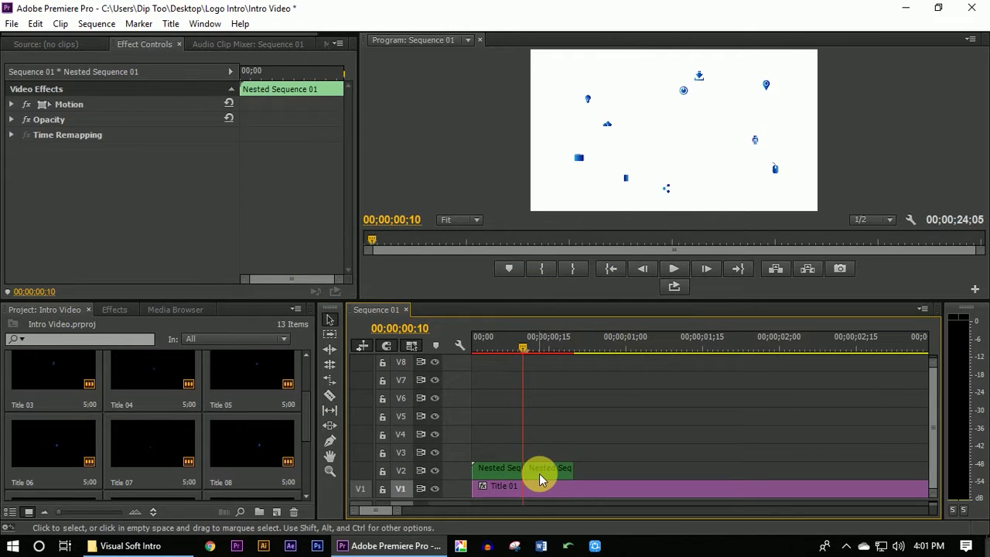
pyautogui.press('c')
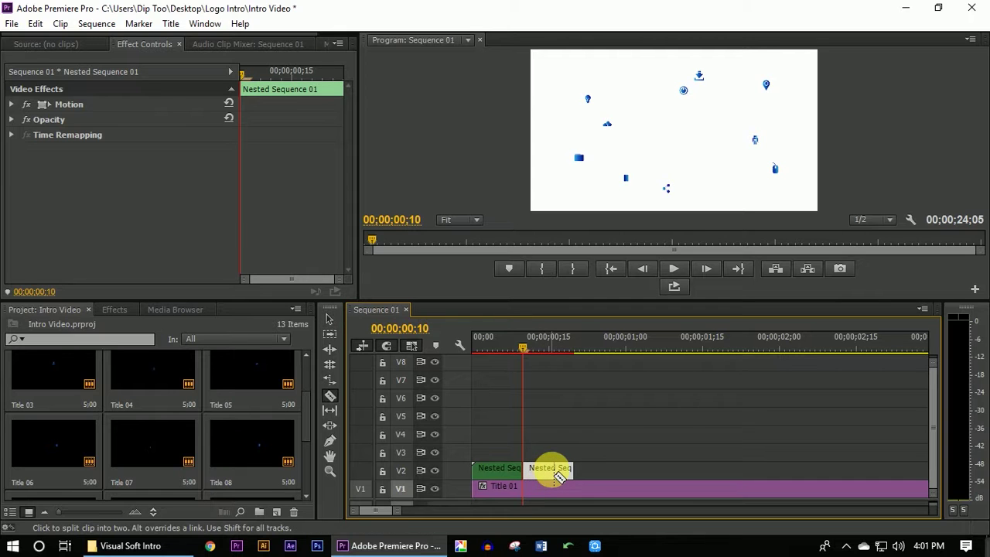
pyautogui.click(565, 472)
pyautogui.press('v')
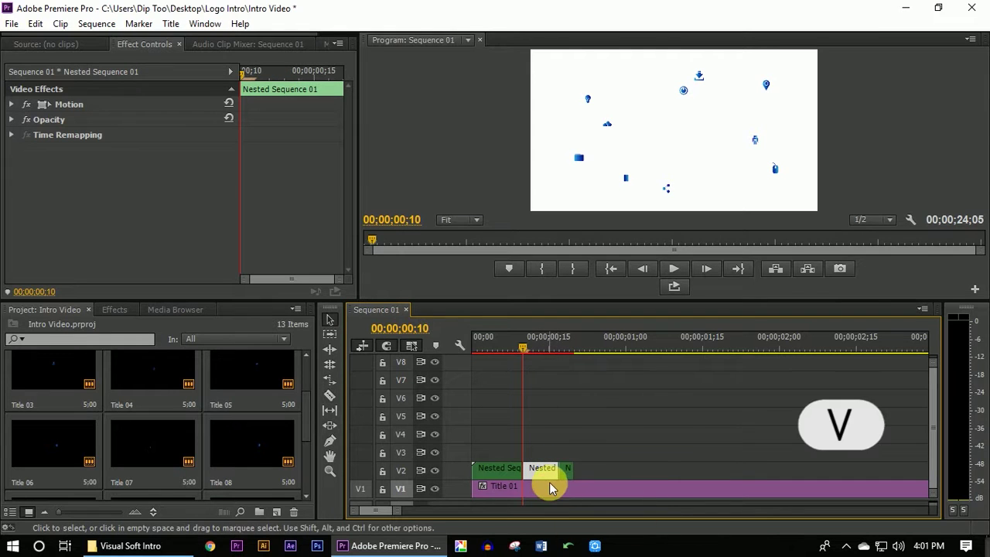
# Set the middle piece to 15% speed and slide the last piece left to close the gap.
pyautogui.rightClick(545, 480)
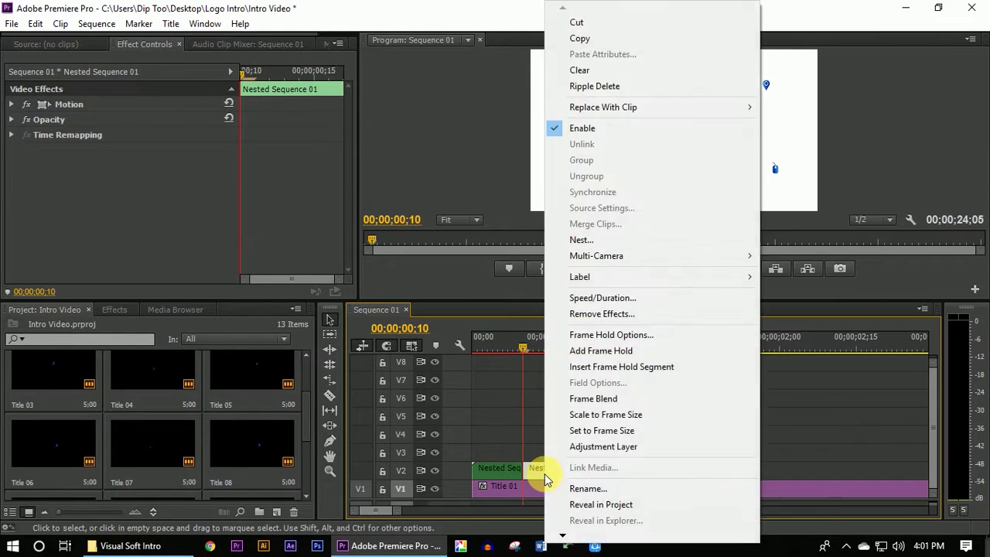
pyautogui.click(580, 295)
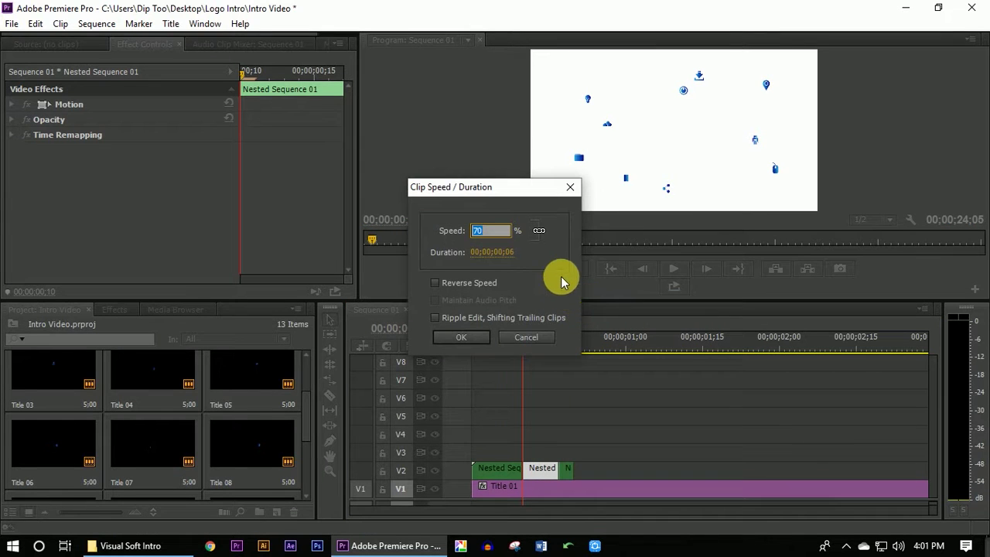
pyautogui.write('15')
pyautogui.press('Return')
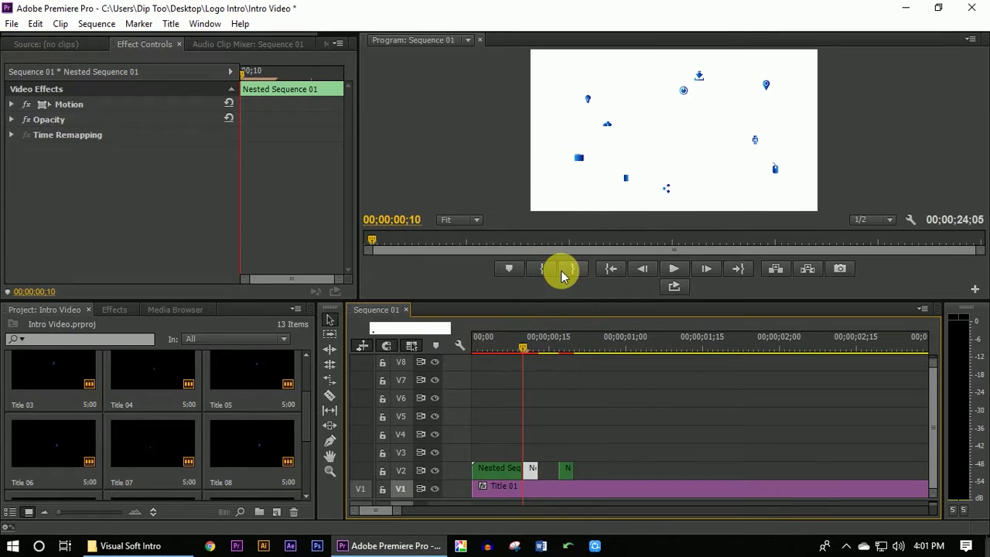
pyautogui.moveTo(568, 470)
pyautogui.mouseDown()
pyautogui.moveTo(551, 480)
pyautogui.moveTo(541, 471)
pyautogui.mouseUp()
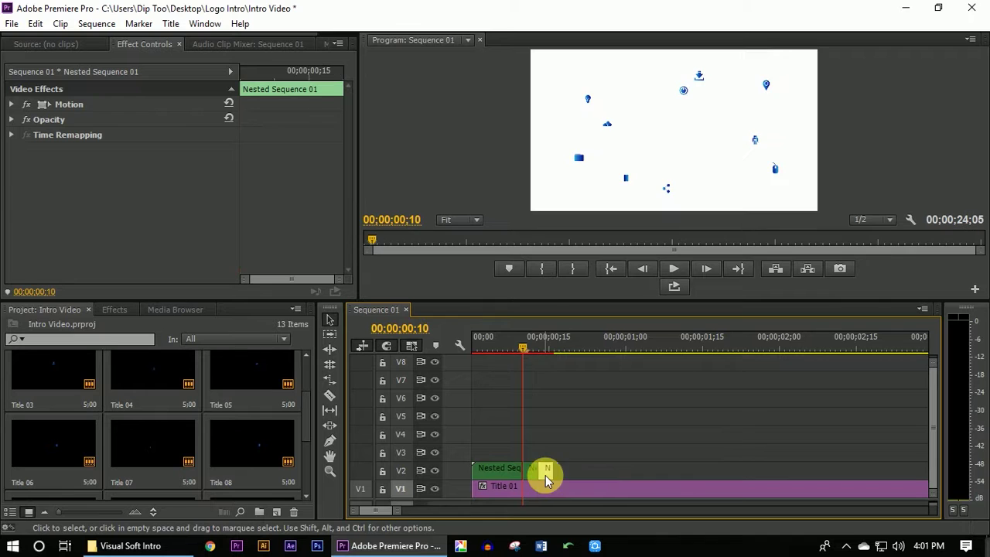
pyautogui.rightClick(541, 472)
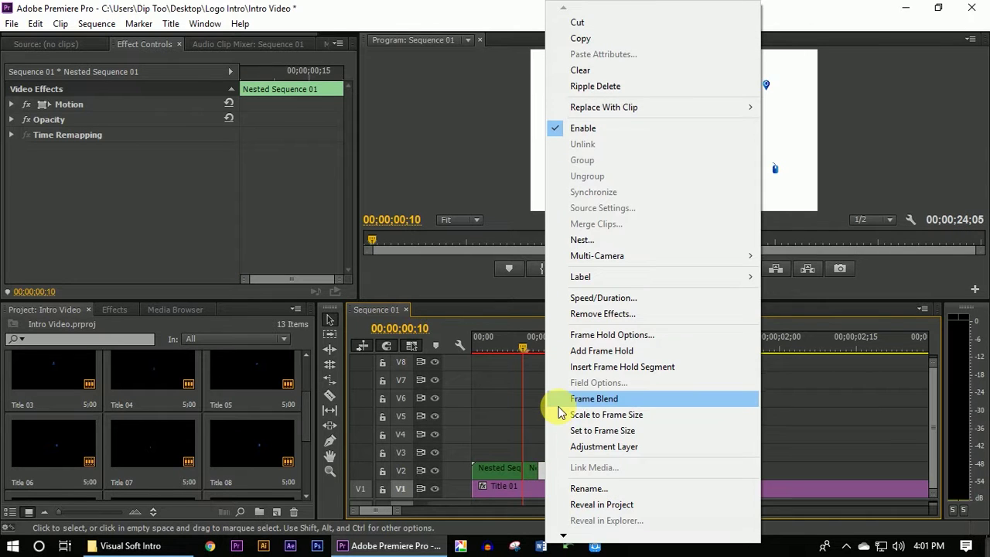
pyautogui.click(539, 477)
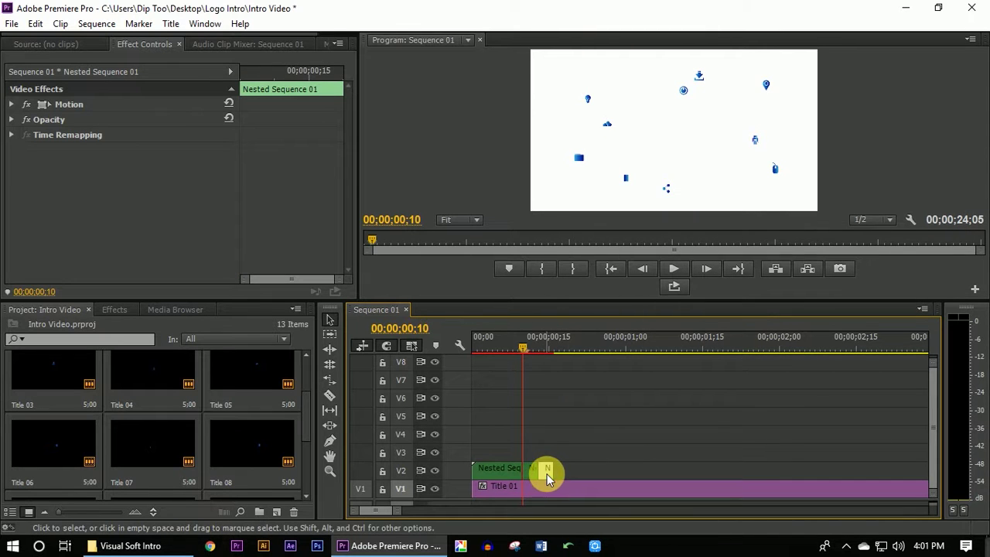
pyautogui.click(12, 120)
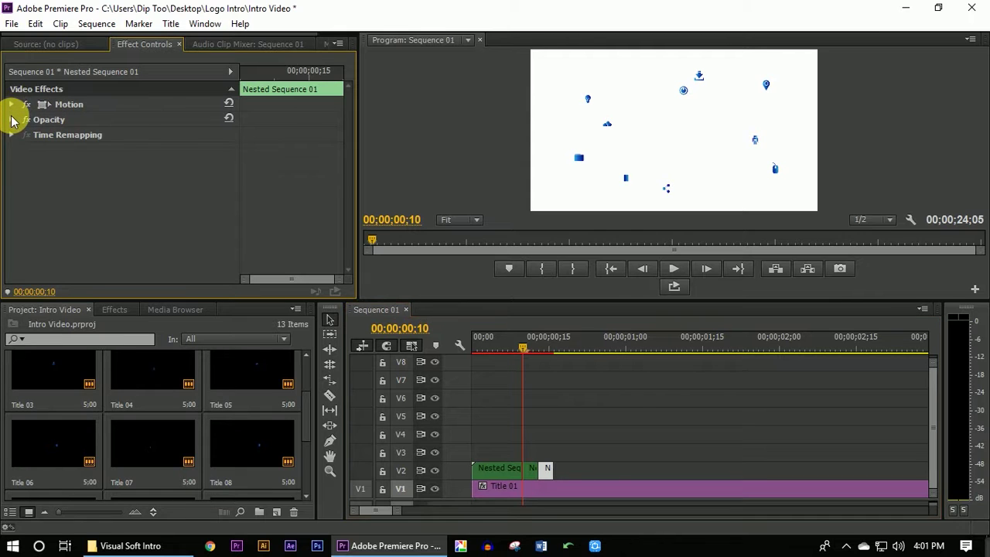
# Add opacity keyframes: 100% at frame 15 and 0% at frame 16.
pyautogui.click(13, 119)
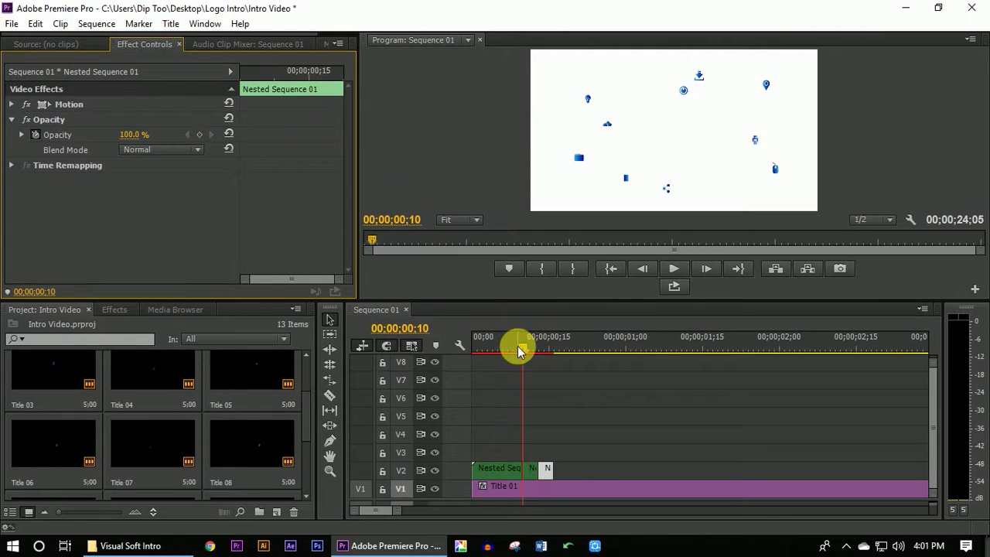
pyautogui.moveTo(523, 348); pyautogui.dragTo(550, 349)
pyautogui.moveTo(296, 65); pyautogui.dragTo(239, 87)
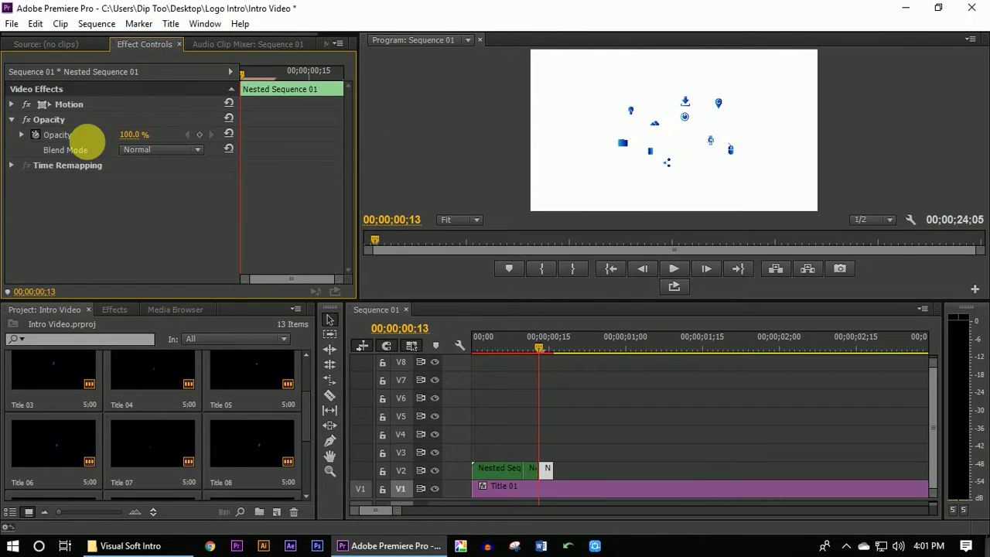
pyautogui.press('Right')
pyautogui.press('Right')
pyautogui.press('Right')
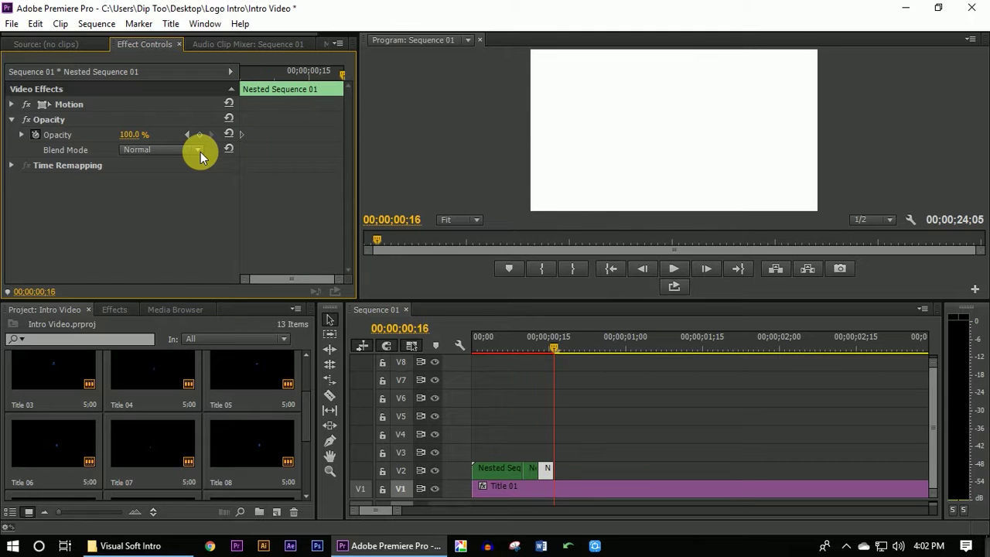
pyautogui.press('Left')
pyautogui.press('Right')
pyautogui.click(128, 135)
# Play from the start and scrub around frame 15 to check the fade-out.
pyautogui.click(548, 347)
pyautogui.press('Home')
pyautogui.press('space')
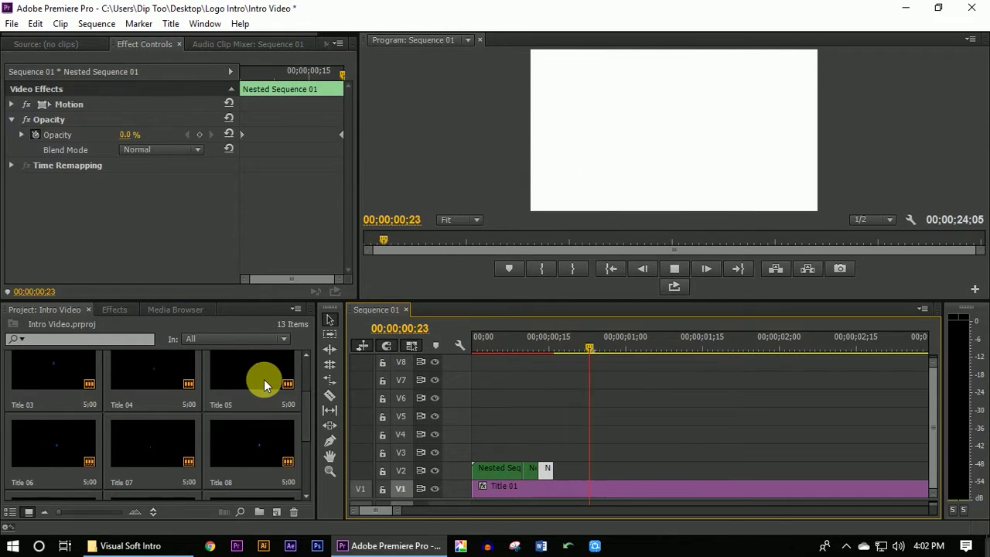
pyautogui.moveTo(547, 354); pyautogui.dragTo(551, 351)
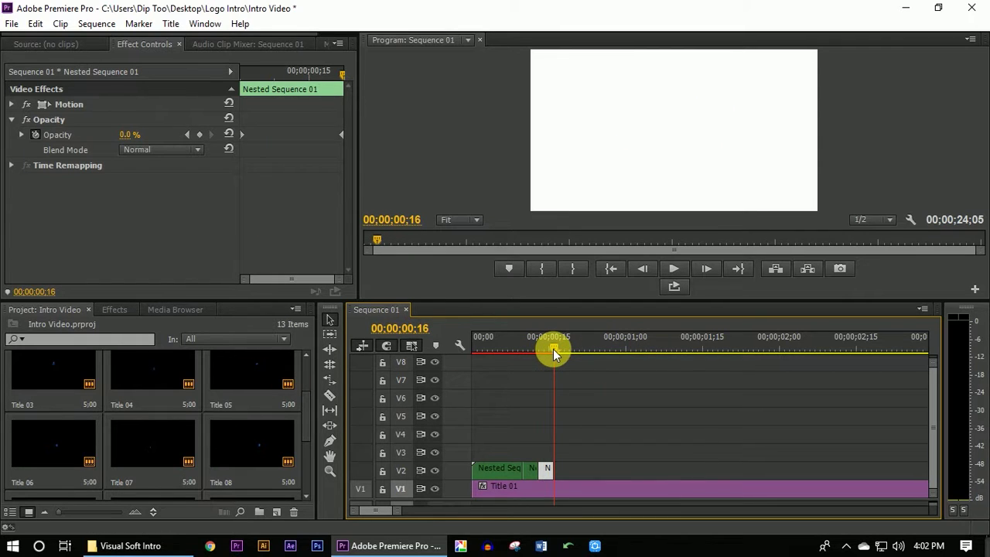
pyautogui.moveTo(554, 353); pyautogui.dragTo(548, 350)
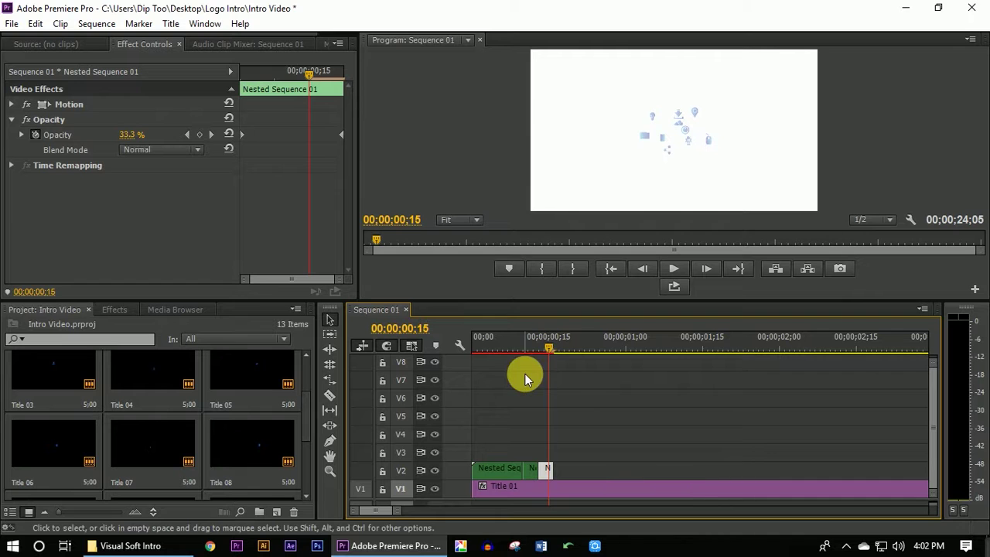
# Create a new still title named Title 12.
pyautogui.click(171, 24)
pyautogui.moveTo(343, 39)
pyautogui.click(542, 39)
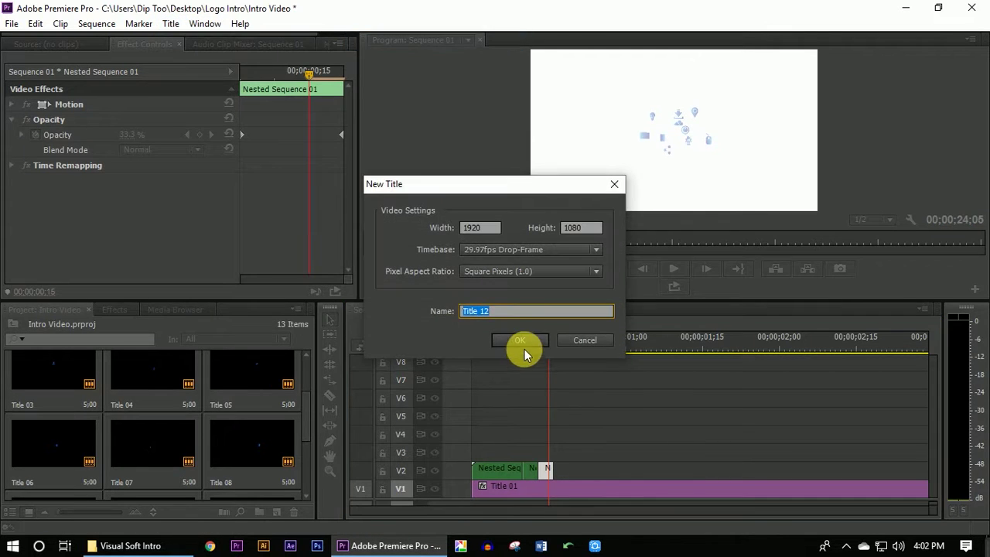
pyautogui.click(517, 338)
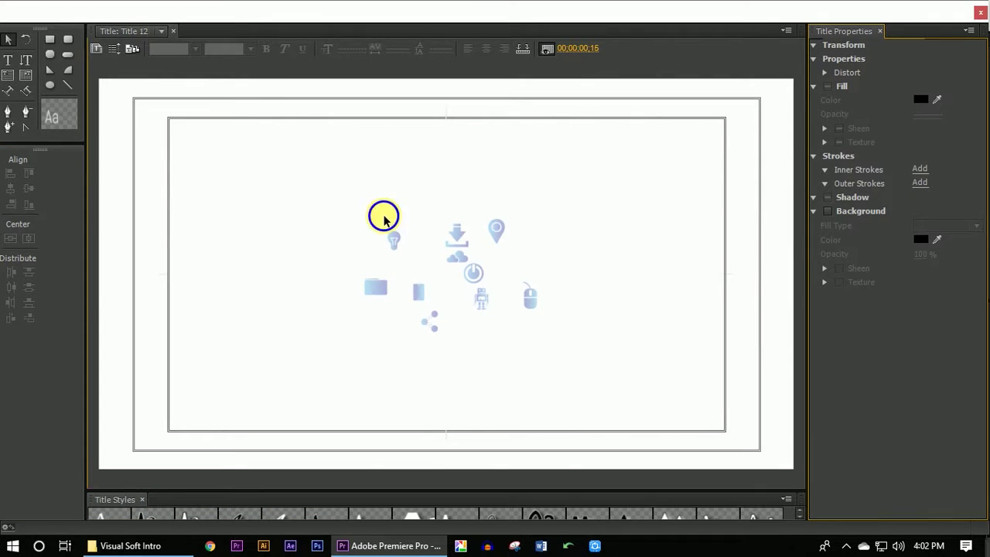
# Insert the 111112 stripe logo graphic into Title 12 and drag it onto track V3.
pyautogui.rightClick(385, 214)
pyautogui.moveTo(490, 379)
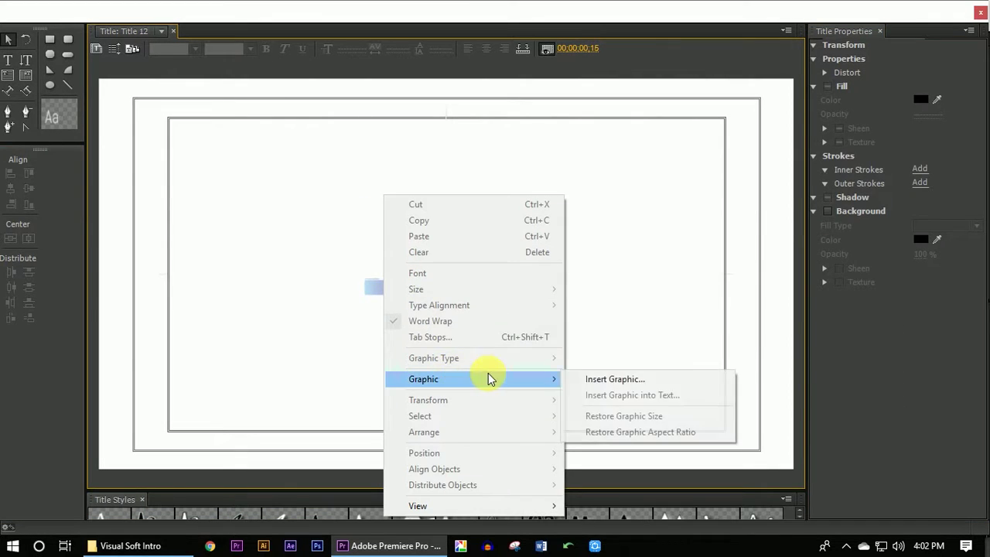
pyautogui.click(580, 380)
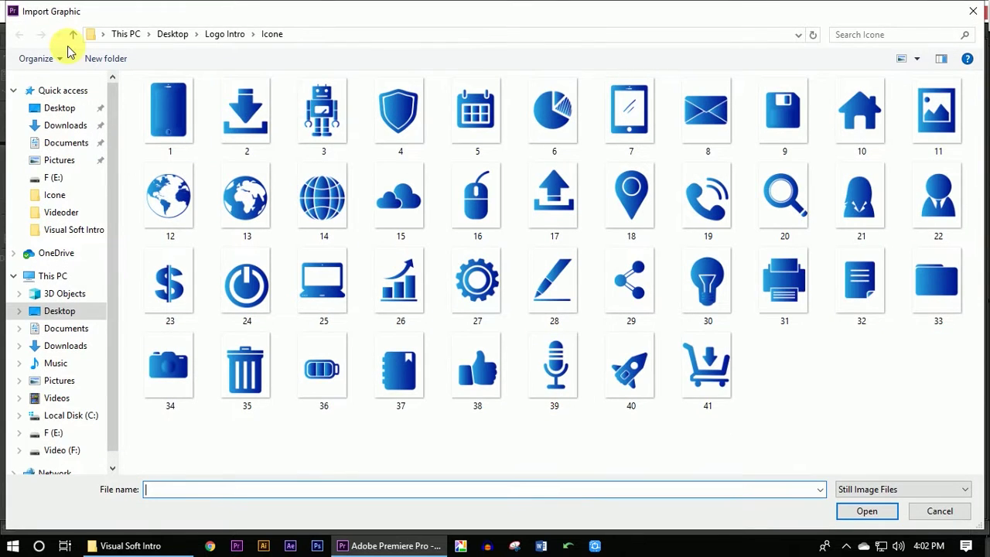
pyautogui.click(71, 39)
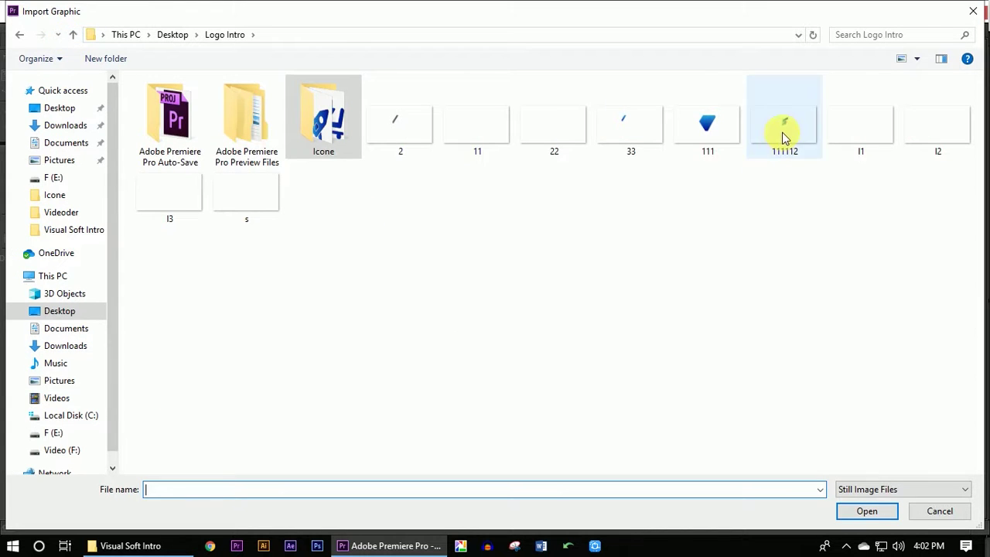
pyautogui.doubleClick(782, 133)
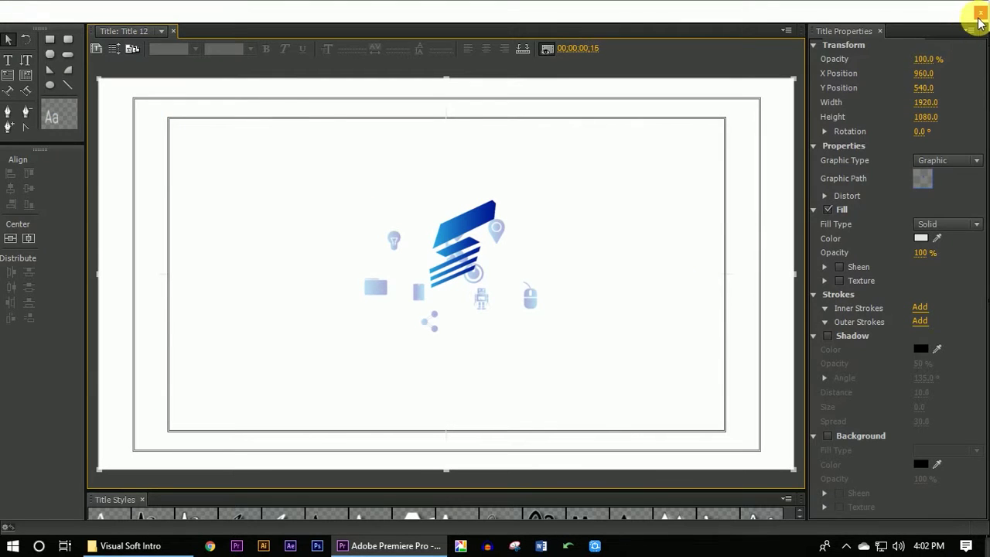
pyautogui.click(980, 17)
pyautogui.click(979, 17)
pyautogui.click(253, 446)
pyautogui.moveTo(254, 445); pyautogui.dragTo(558, 458)
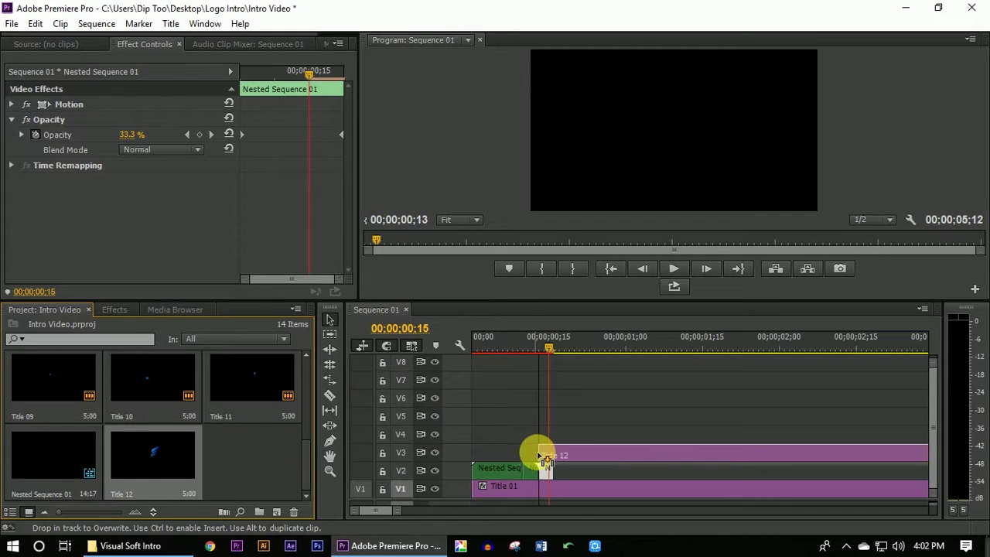
# Place Title 12 on V3 with Opacity keyframes at 0% then 100% a frame later, and preview.
pyautogui.moveTo(559, 458); pyautogui.dragTo(554, 459)
pyautogui.click(593, 456)
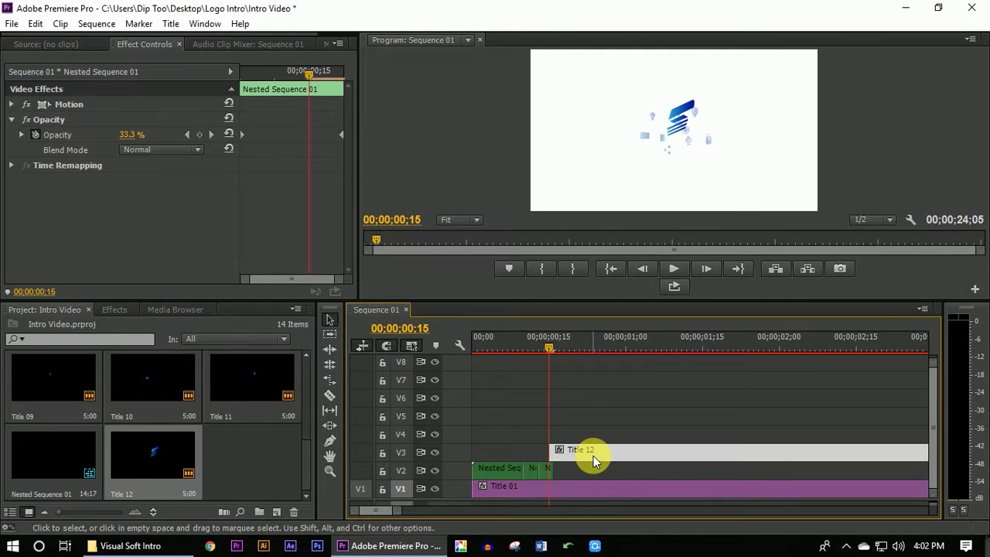
pyautogui.click(9, 120)
pyautogui.click(130, 134)
pyautogui.write('0')
pyautogui.press('Return')
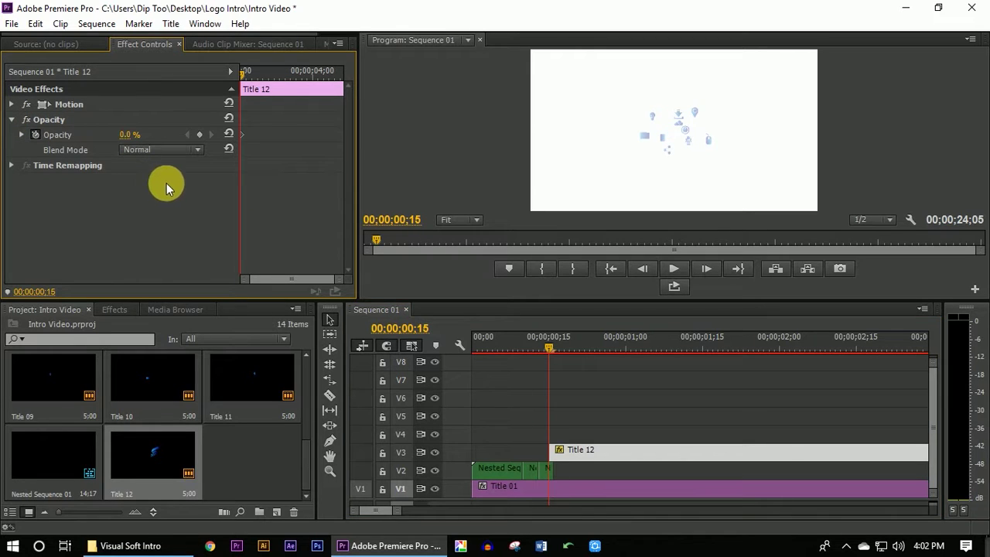
pyautogui.press('Right')
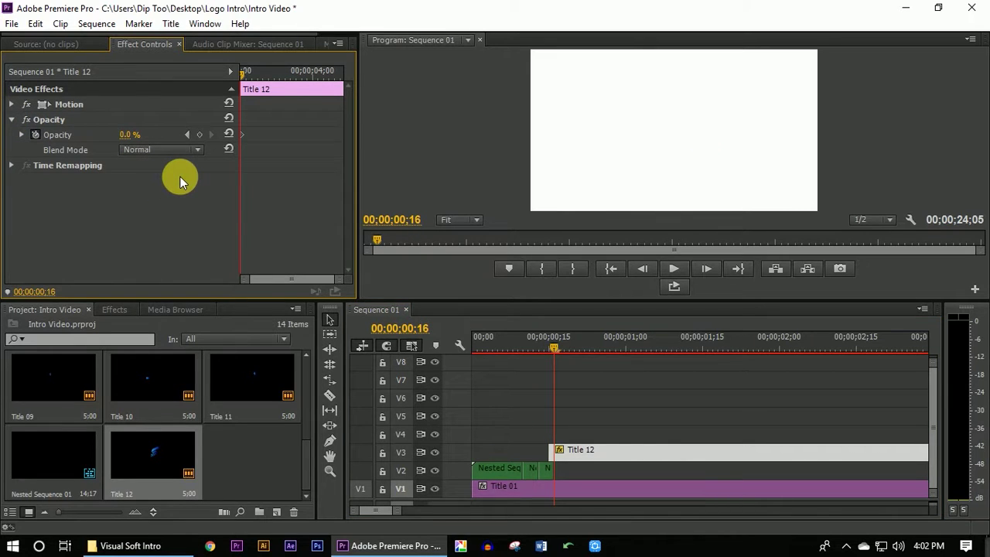
pyautogui.click(133, 135)
pyautogui.write('100')
pyautogui.press('Return')
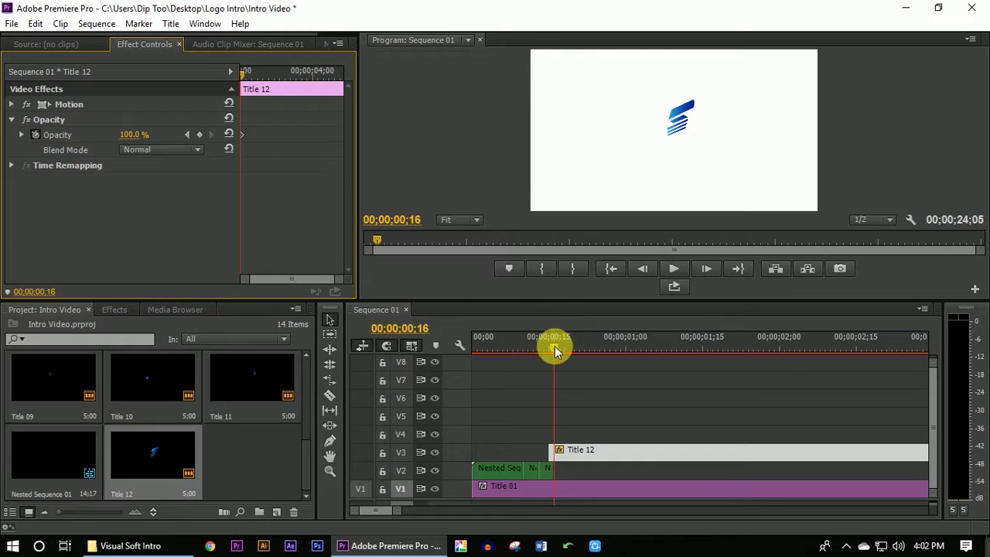
pyautogui.press('Home')
pyautogui.press('space')
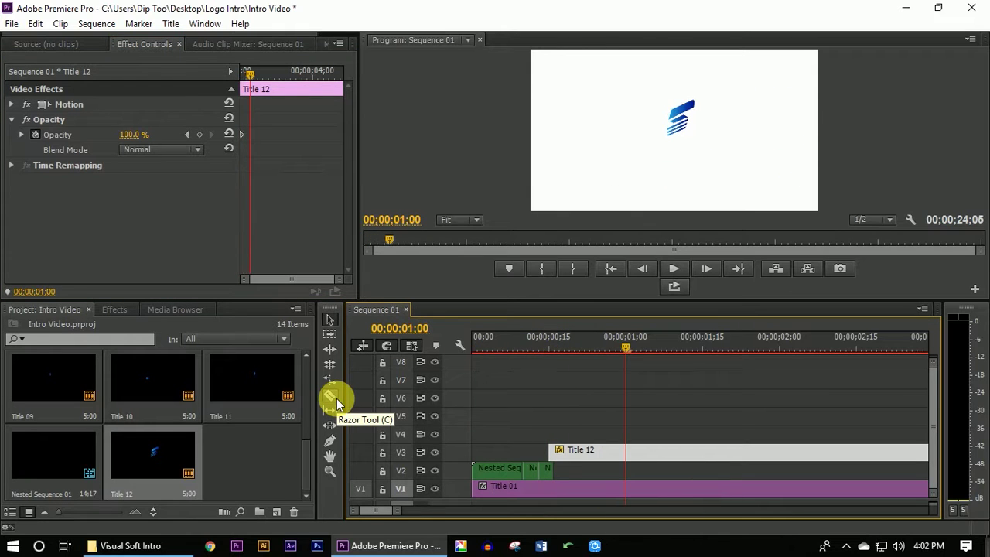
# Start Title 12 at 00;00;00;13, move the 100% keyframe to frame 16, and preview the fade-in.
pyautogui.moveTo(624, 345); pyautogui.dragTo(536, 343)
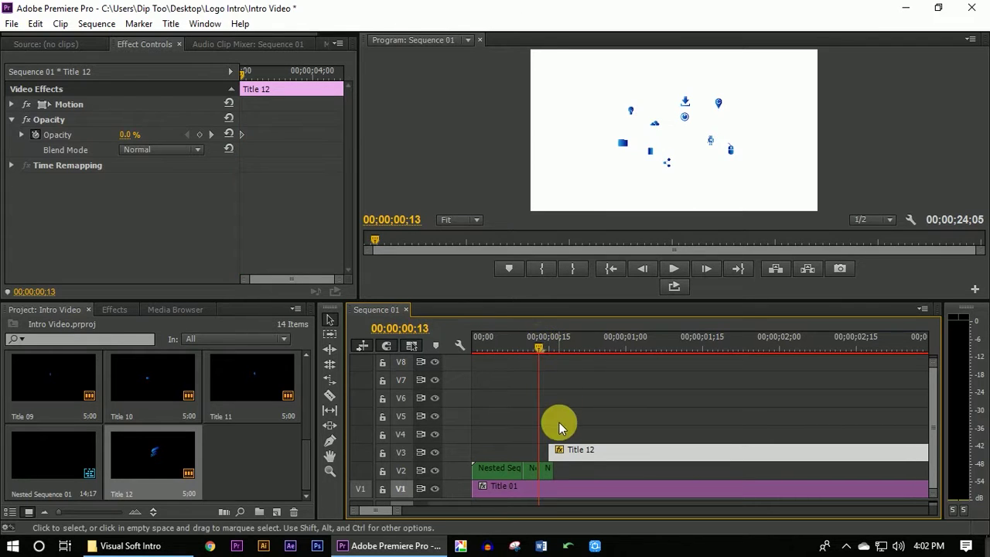
pyautogui.moveTo(563, 448); pyautogui.dragTo(547, 457)
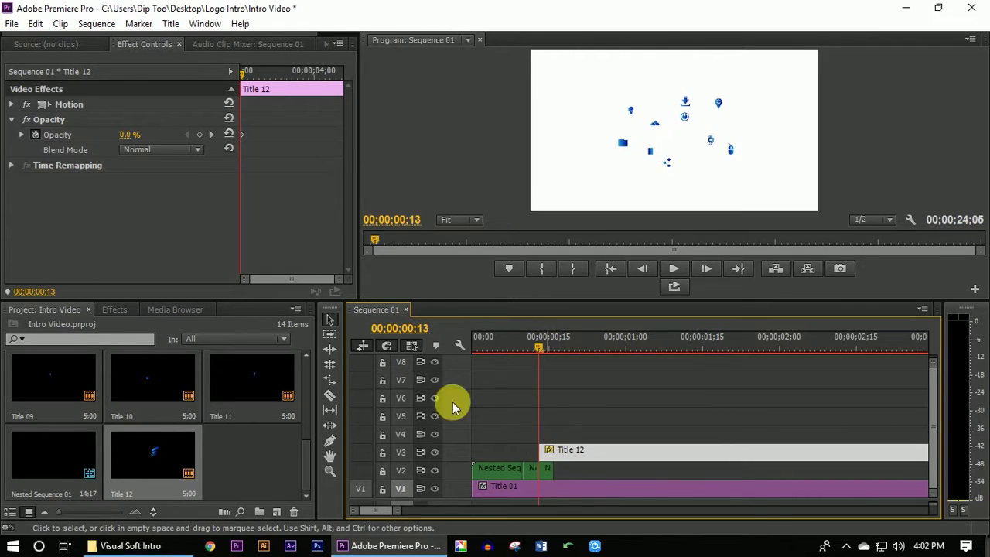
pyautogui.click(336, 274)
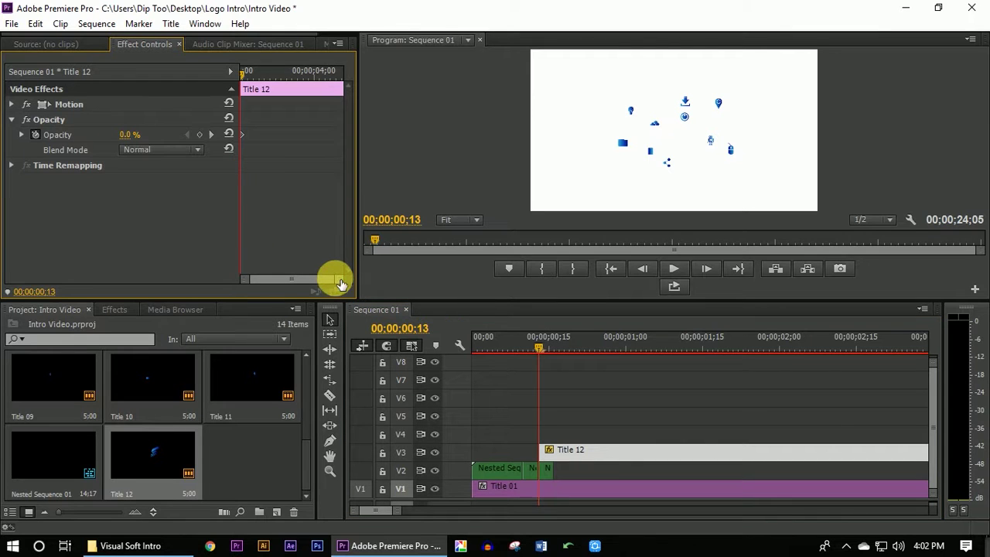
pyautogui.moveTo(338, 280); pyautogui.dragTo(268, 280)
pyautogui.press('Right')
pyautogui.press('Right')
pyautogui.press('Right')
pyautogui.moveTo(259, 137); pyautogui.dragTo(302, 135)
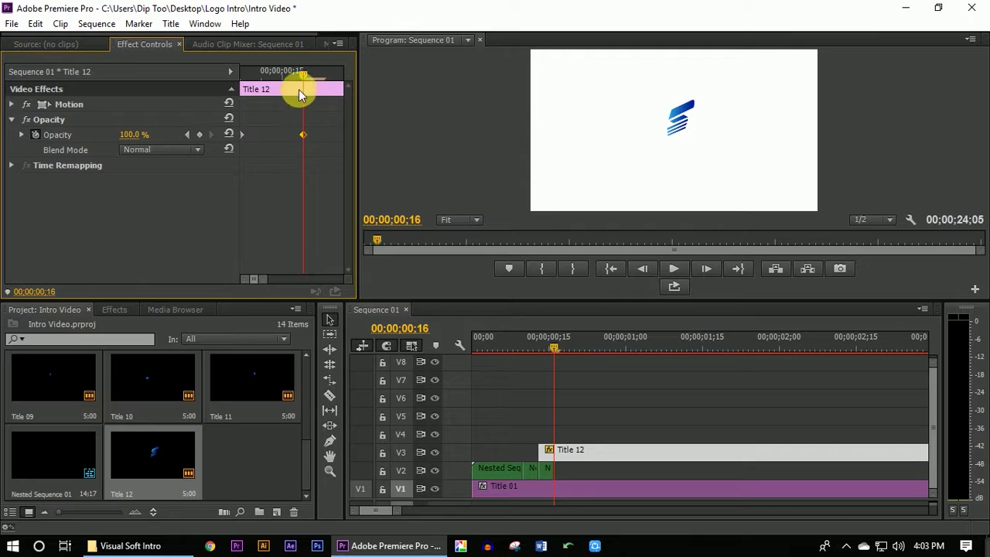
pyautogui.press('Left')
pyautogui.press('Left')
pyautogui.press('Left')
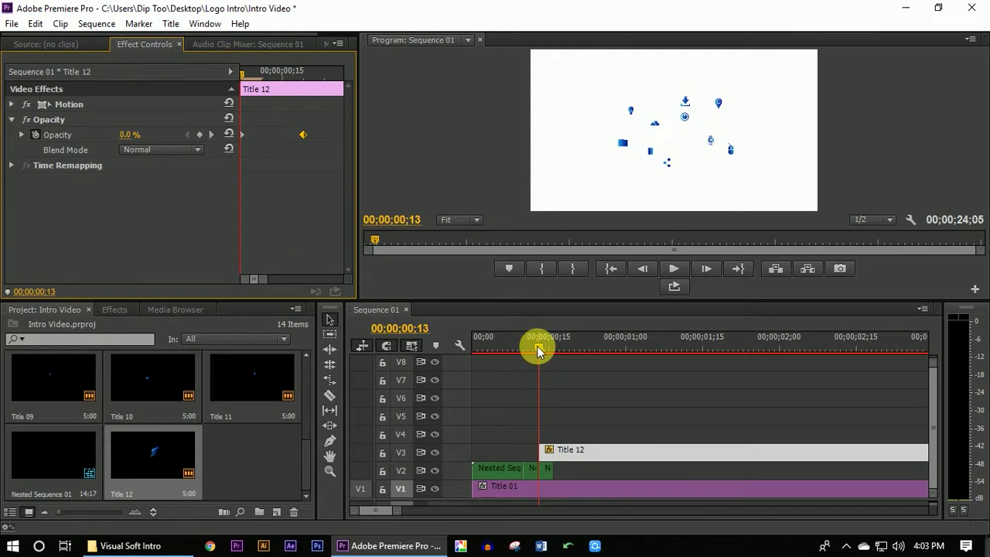
pyautogui.moveTo(539, 352); pyautogui.dragTo(475, 357)
pyautogui.press('space')
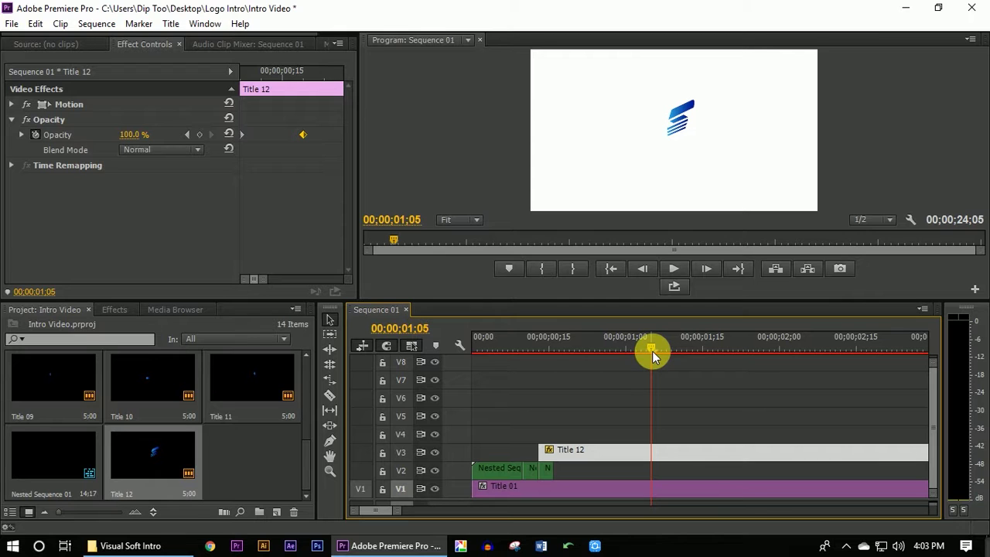
# Create a new Default Still title named Title 13.
pyautogui.click(167, 25)
pyautogui.moveTo(177, 45)
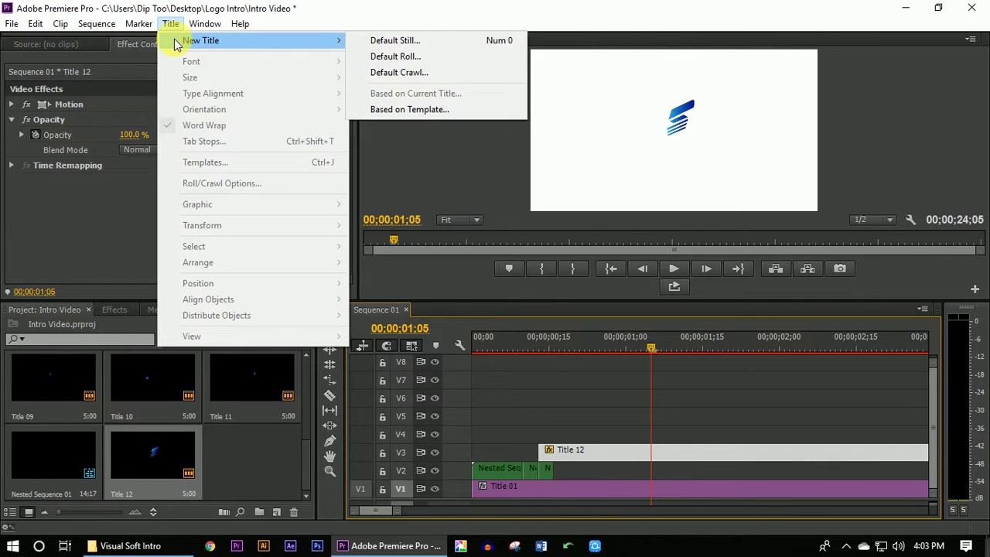
pyautogui.click(376, 39)
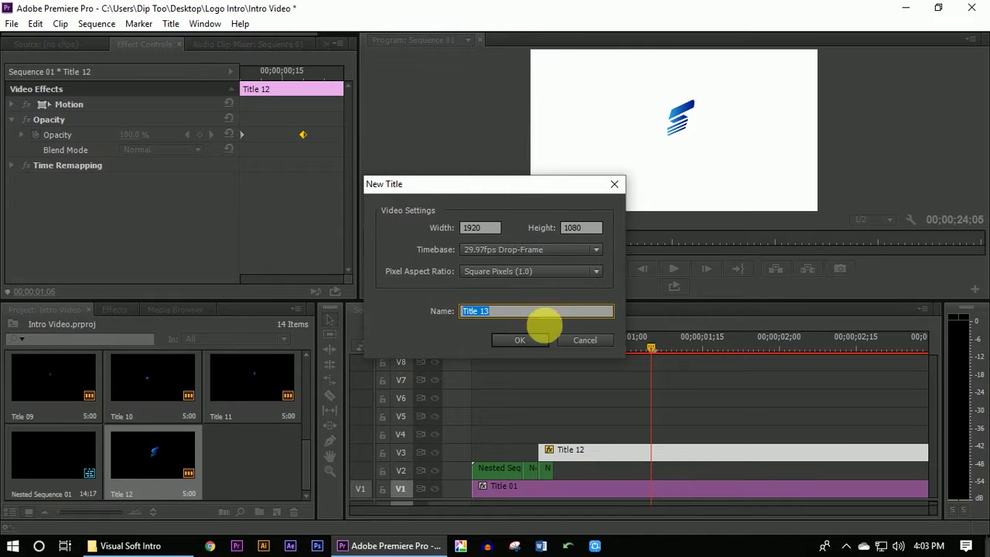
pyautogui.click(516, 344)
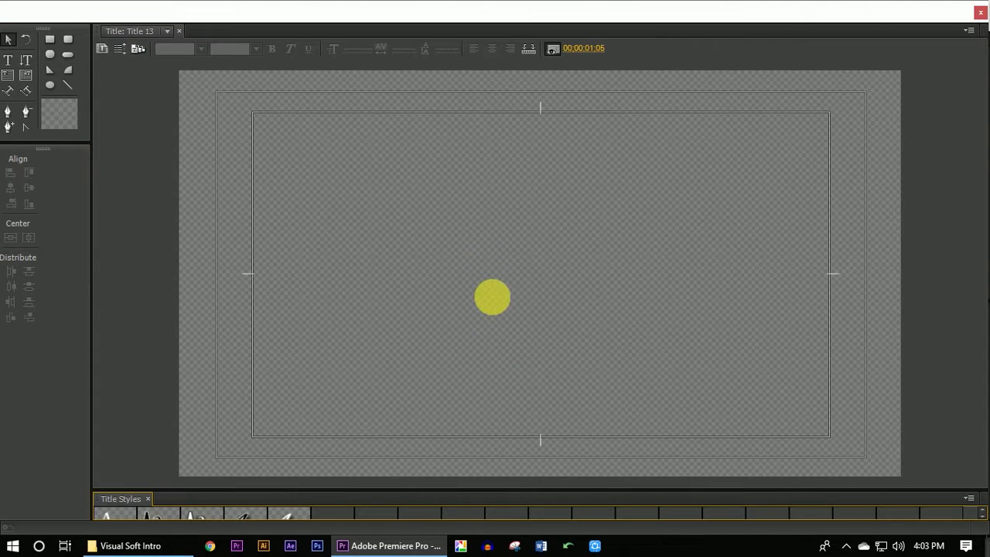
# Insert the blue diamond graphic 111 into Title 13, then move Title 12 up to V4.
pyautogui.rightClick(488, 210)
pyautogui.moveTo(530, 397)
pyautogui.click(687, 399)
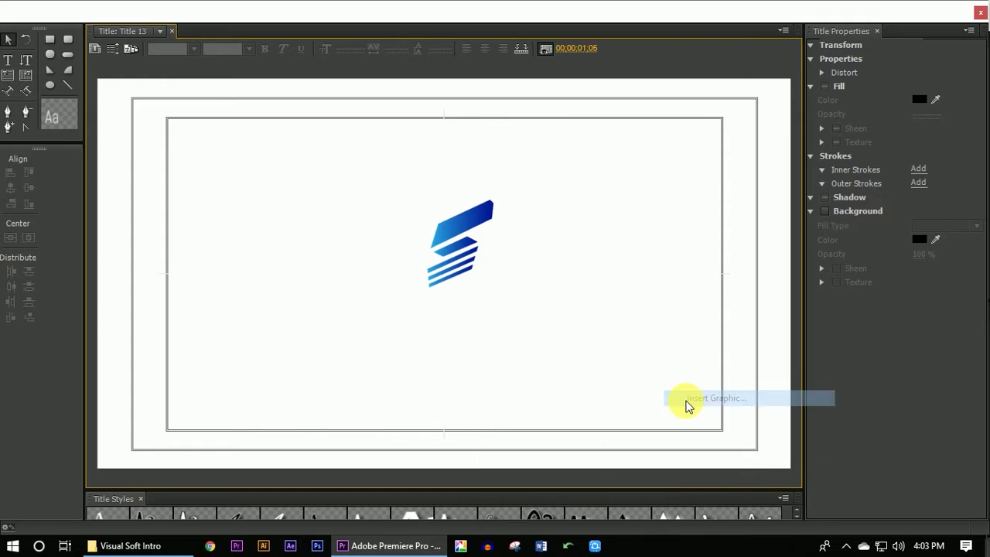
pyautogui.click(726, 145)
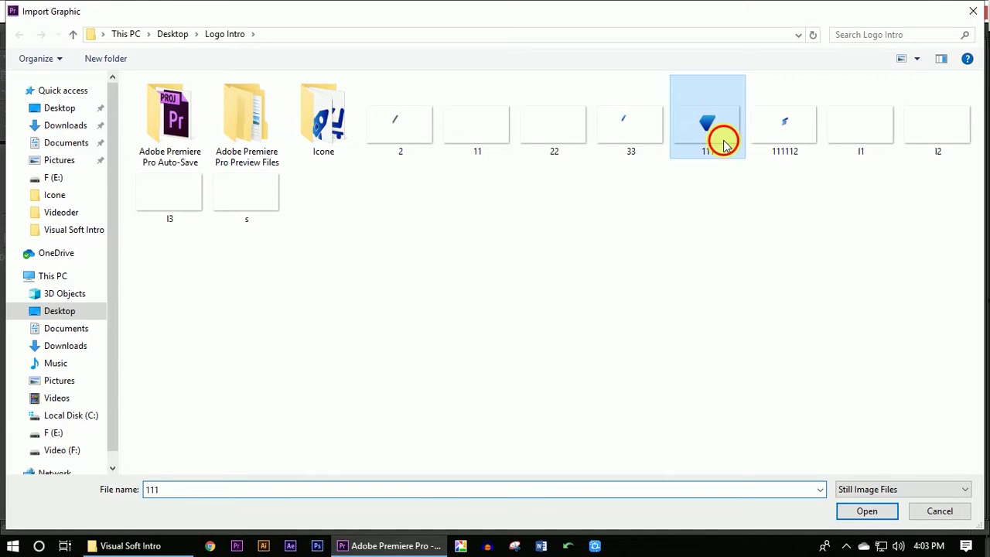
pyautogui.doubleClick(724, 143)
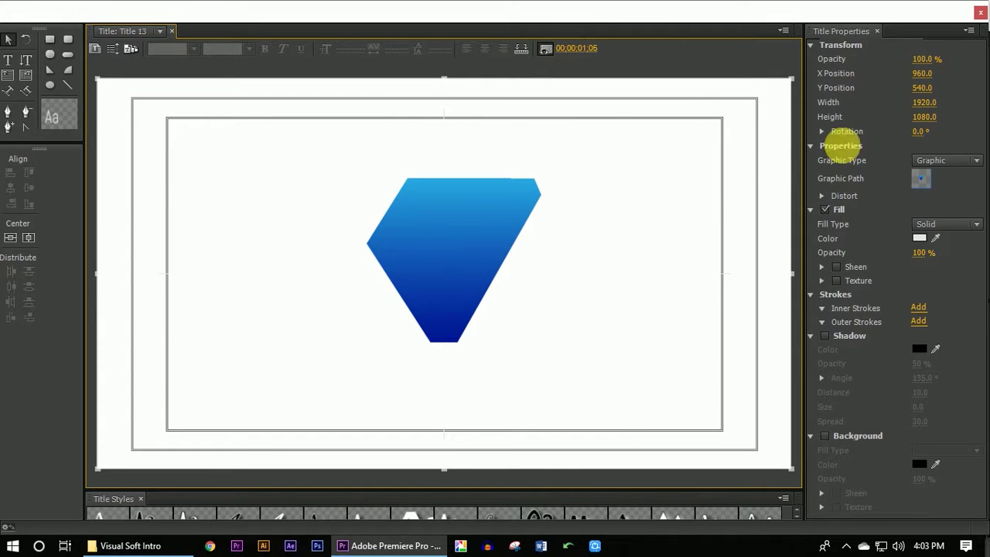
pyautogui.click(981, 15)
pyautogui.moveTo(545, 383); pyautogui.dragTo(574, 431)
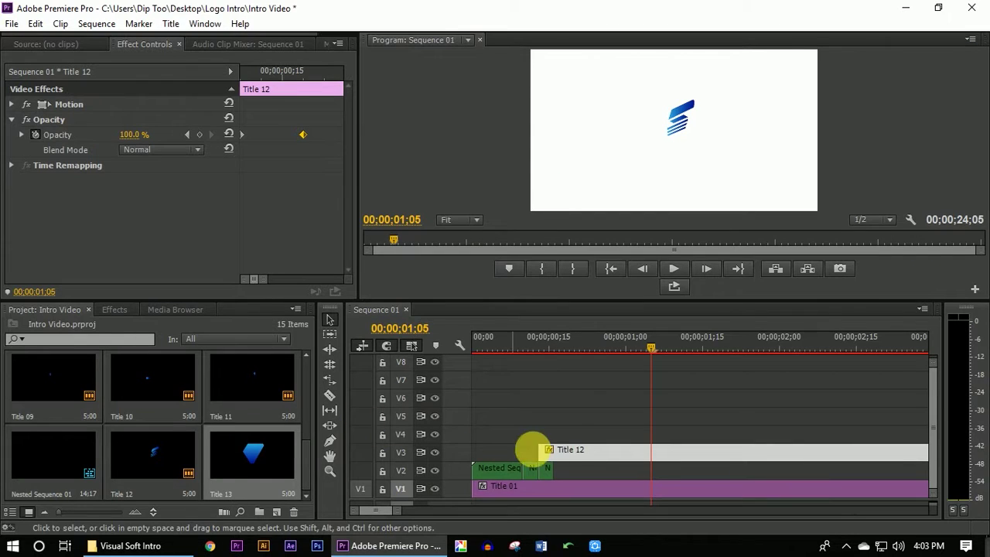
# Add Title 13 to V3 under the logo, starting at 00;00;01;05.
pyautogui.moveTo(232, 465); pyautogui.dragTo(544, 450)
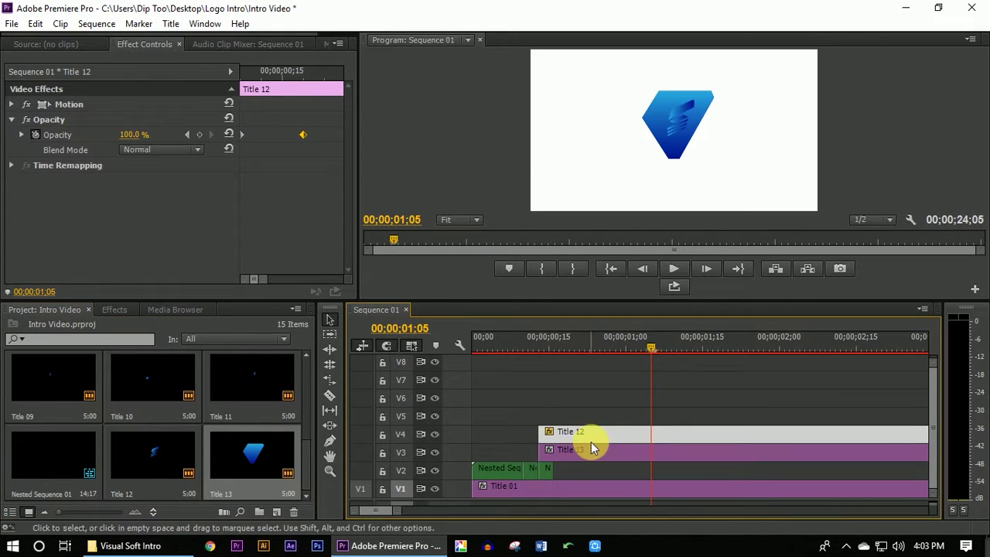
pyautogui.moveTo(577, 453); pyautogui.dragTo(588, 452)
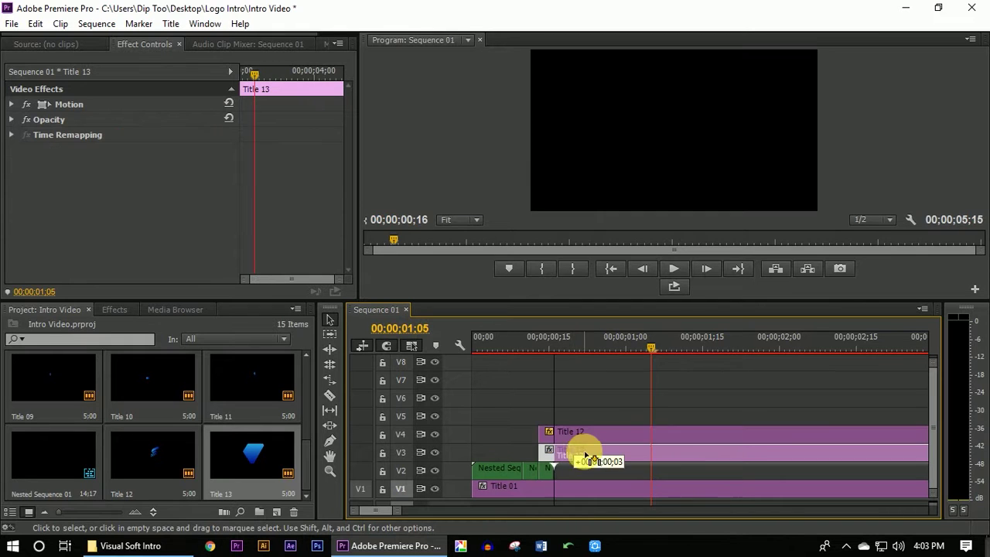
pyautogui.moveTo(588, 452); pyautogui.dragTo(665, 455)
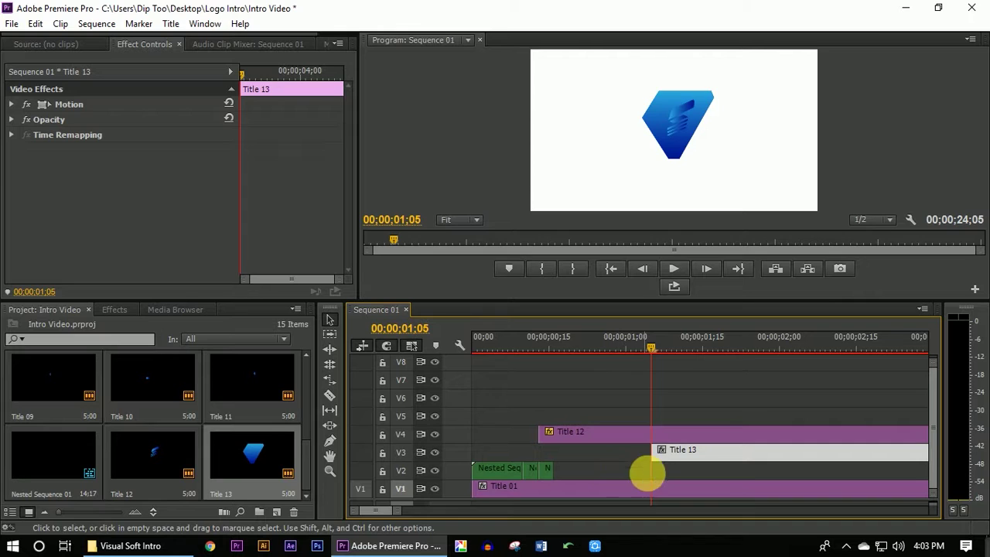
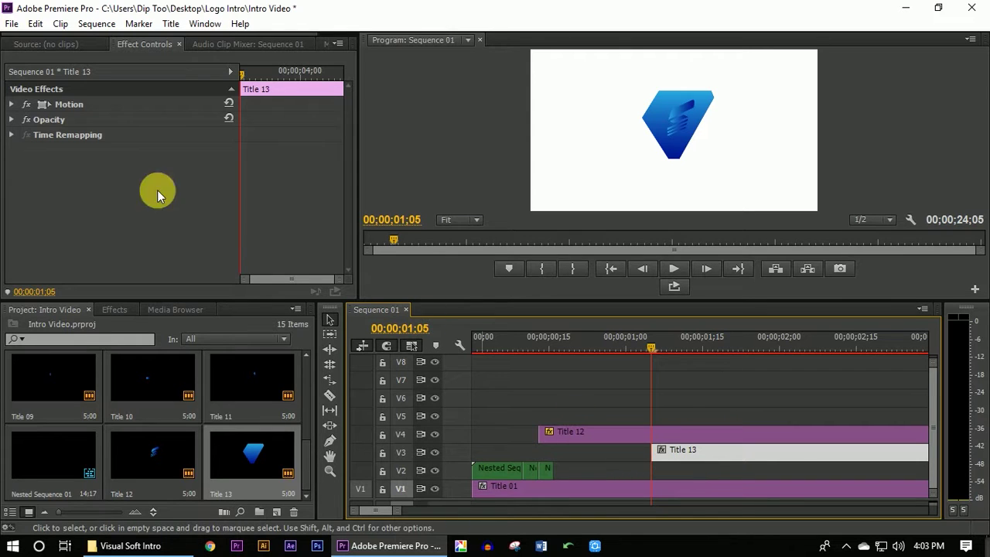
# Keyframe Title 13's opacity from 0% at 00;00;01;05 to 100% at 00;00;01;22.
pyautogui.click(11, 120)
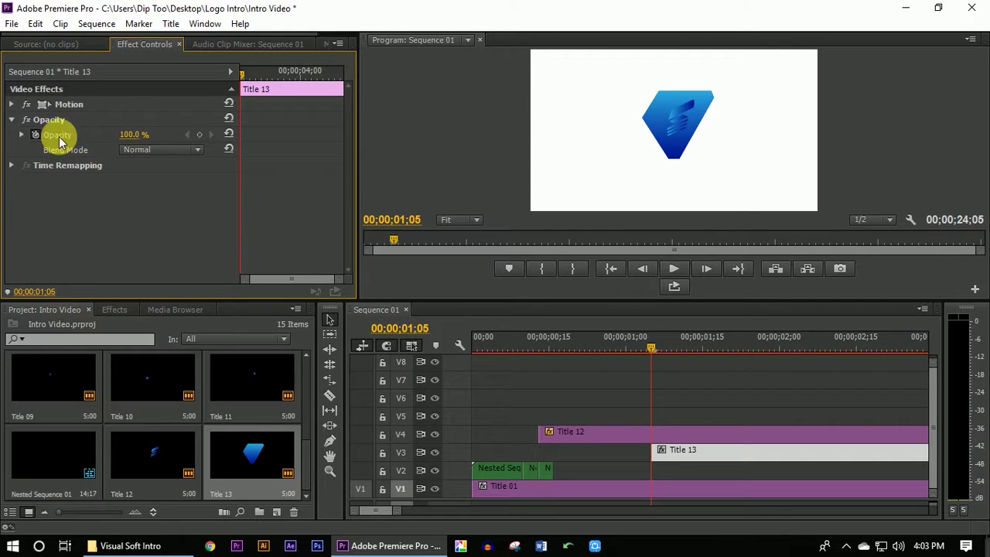
pyautogui.write('0')
pyautogui.press('Return')
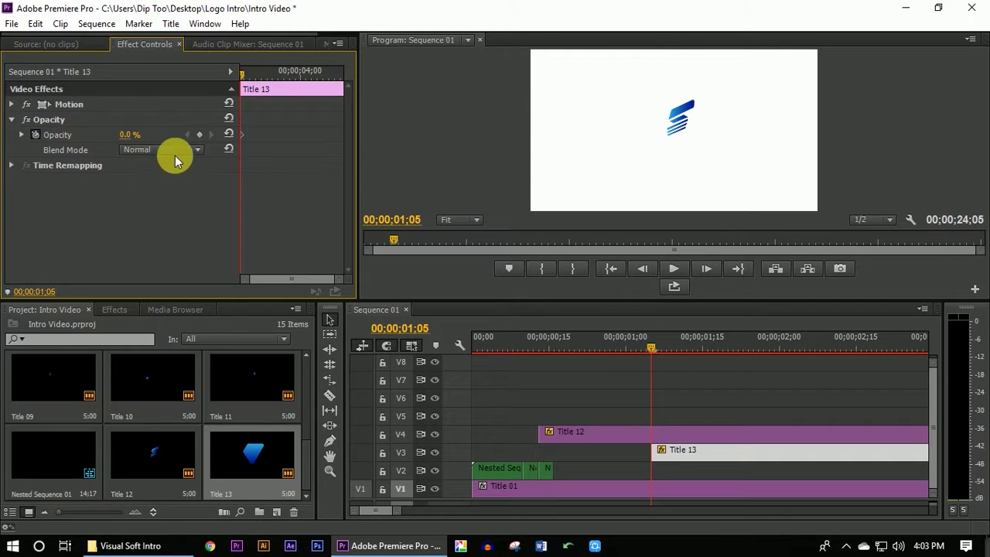
pyautogui.moveTo(242, 72); pyautogui.dragTo(255, 70)
pyautogui.click(138, 135)
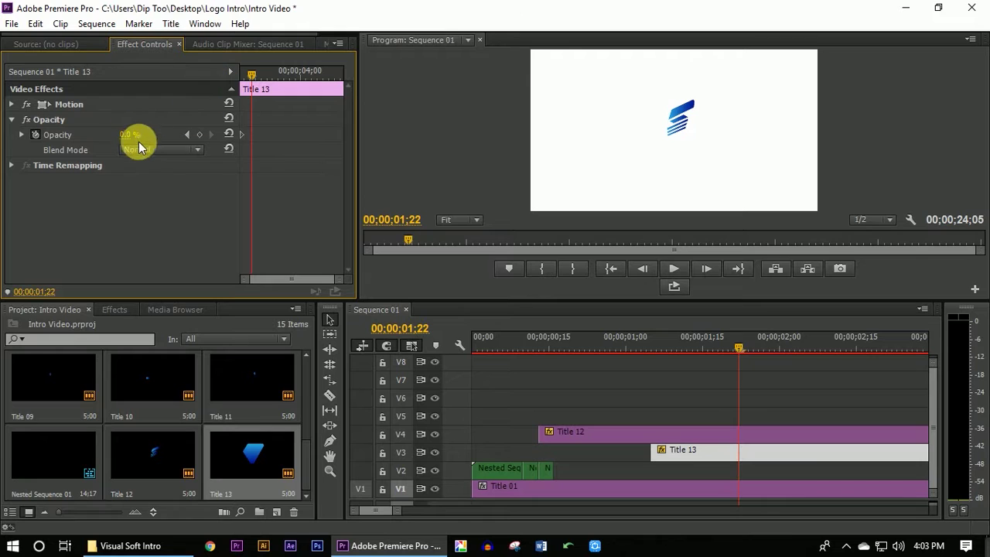
pyautogui.write('100')
pyautogui.press('Return')
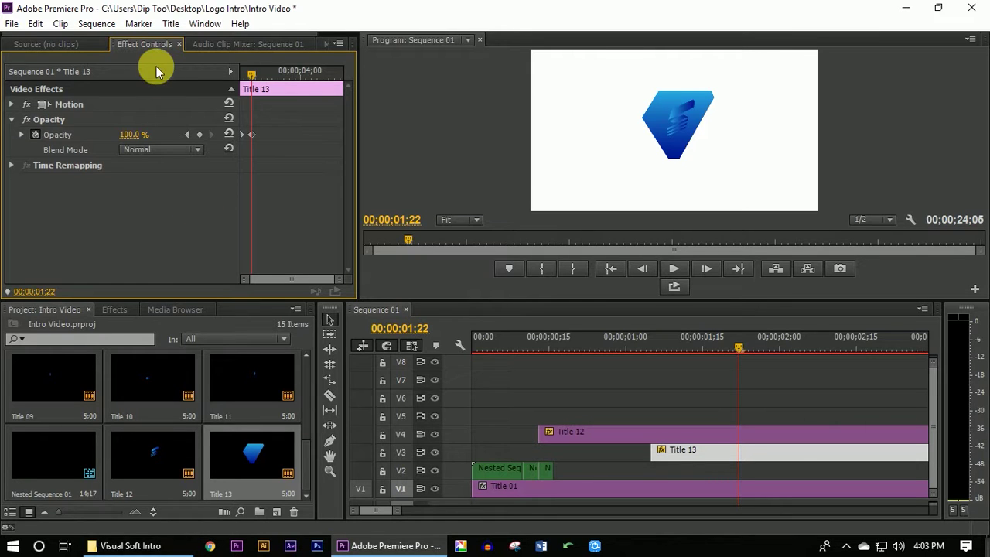
pyautogui.click(171, 24)
# Create default still Title 14 and insert the graphic file 's' into it.
pyautogui.moveTo(325, 40)
pyautogui.click(359, 45)
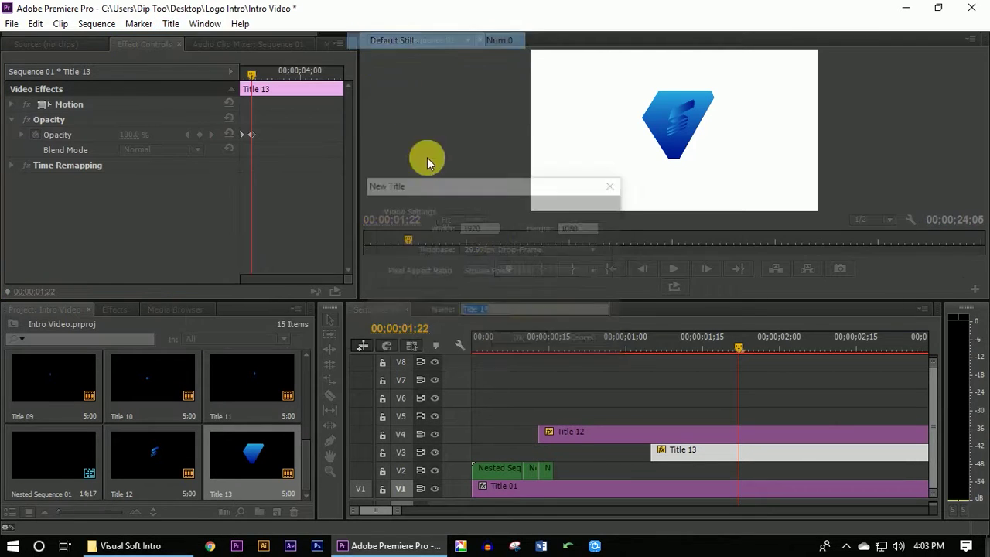
pyautogui.click(513, 332)
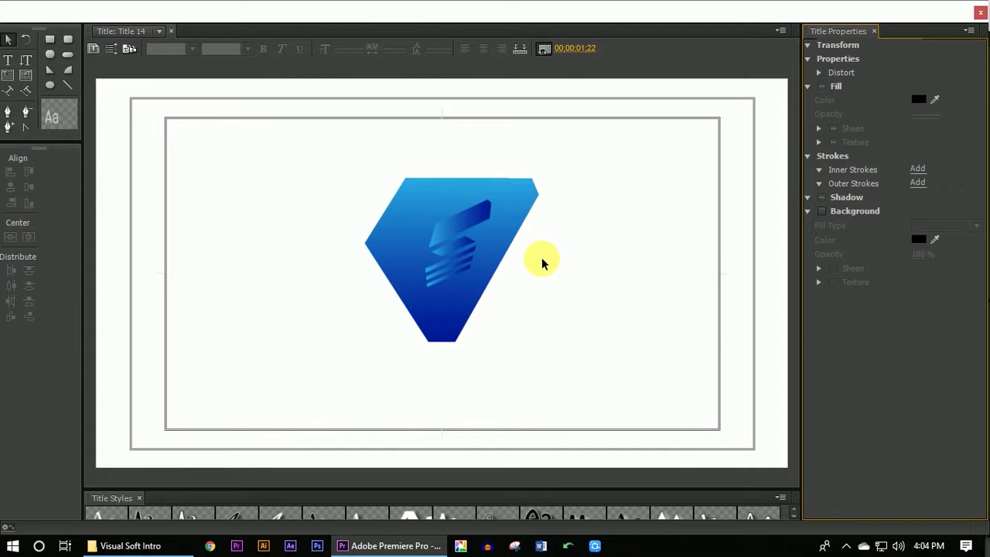
pyautogui.rightClick(541, 261)
pyautogui.moveTo(545, 398)
pyautogui.click(727, 400)
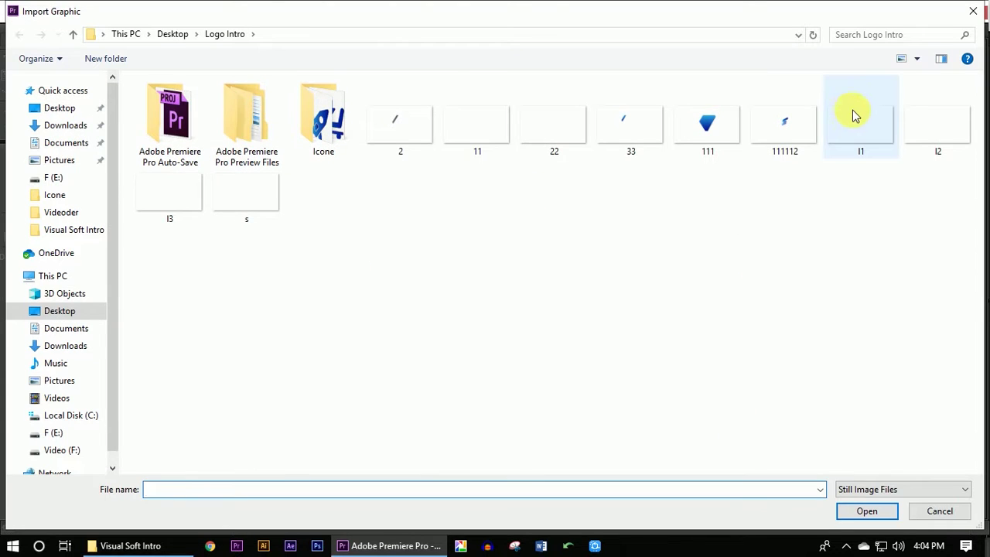
pyautogui.doubleClick(254, 195)
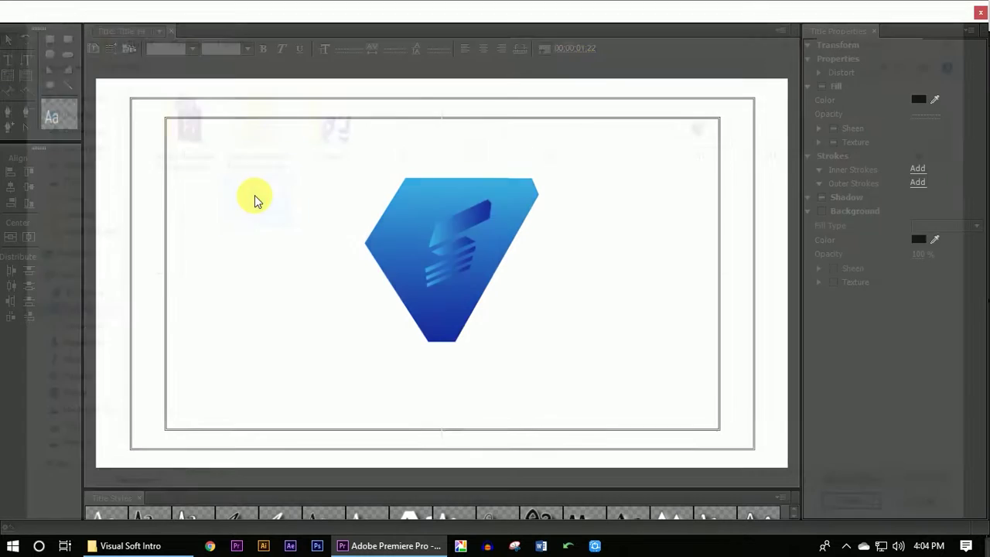
pyautogui.click(979, 20)
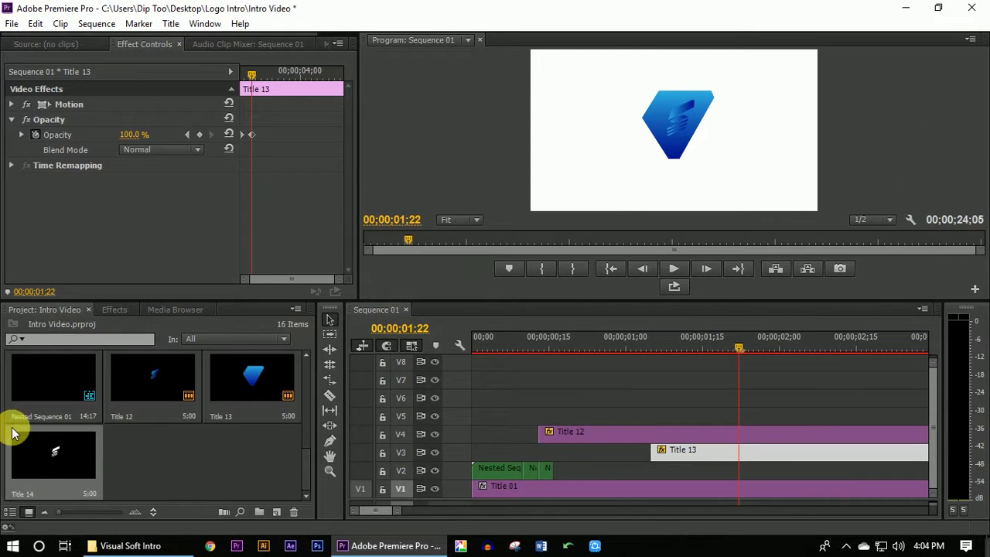
# Place Title 14 on track V5 at 01;05 and keyframe its opacity at 0%.
pyautogui.moveTo(330, 437); pyautogui.dragTo(652, 411)
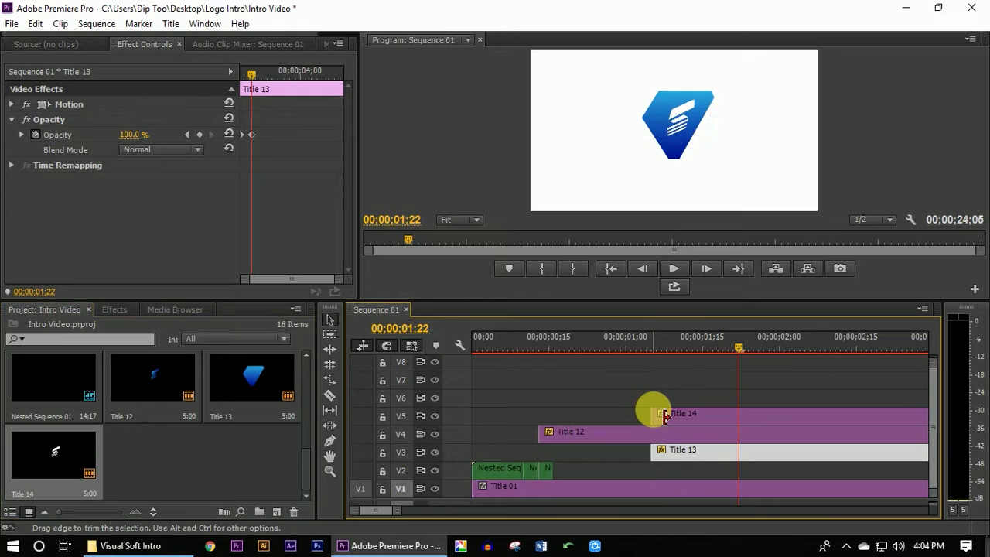
pyautogui.moveTo(741, 350)
pyautogui.mouseDown()
pyautogui.moveTo(657, 352)
pyautogui.moveTo(737, 332)
pyautogui.mouseUp()
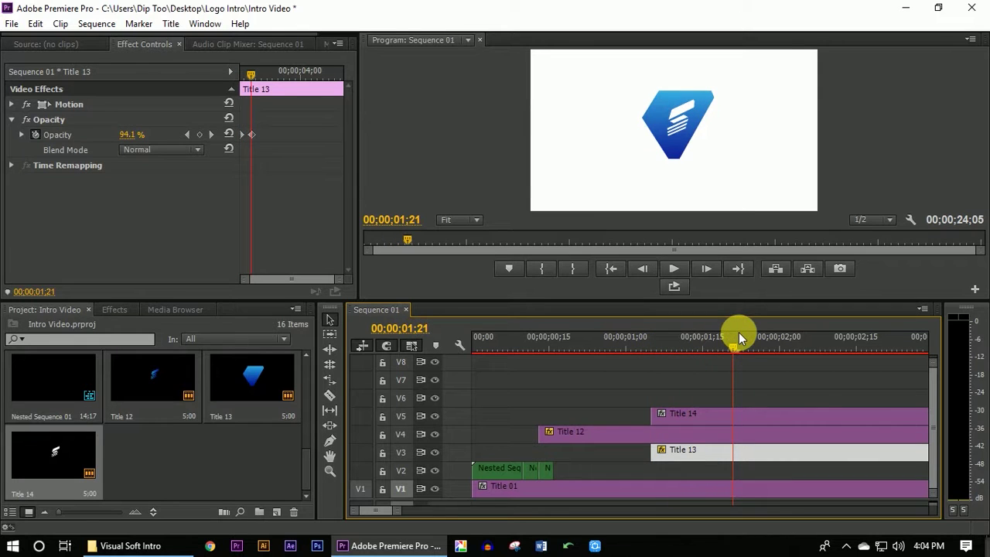
pyautogui.click(676, 421)
pyautogui.moveTo(258, 77); pyautogui.dragTo(73, 78)
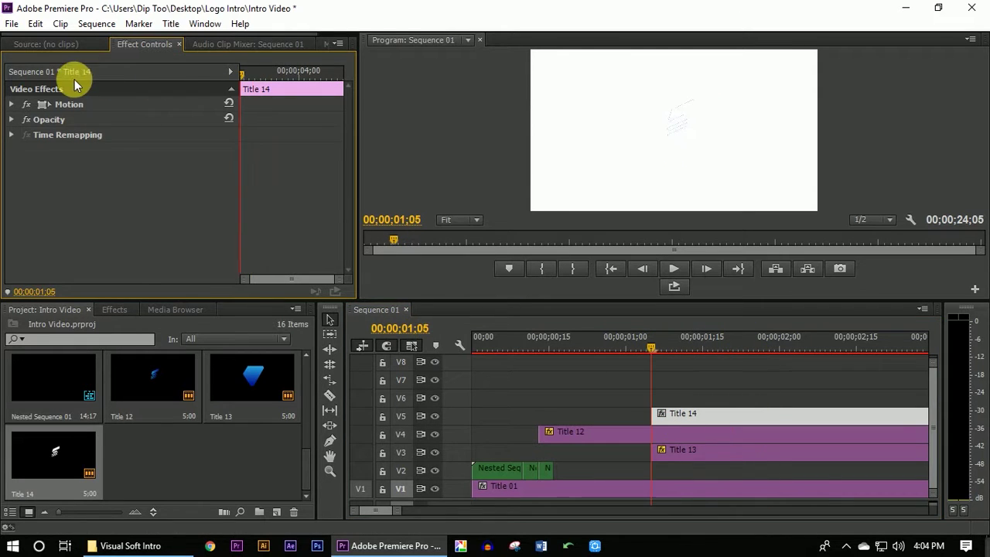
pyautogui.click(11, 120)
pyautogui.click(137, 134)
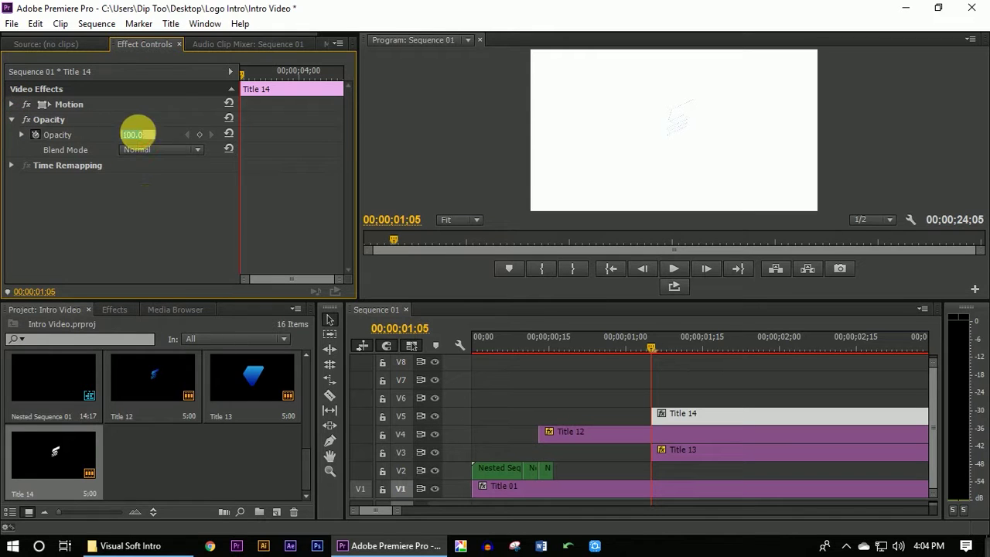
pyautogui.write('0')
pyautogui.press('Return')
pyautogui.press('Right')
pyautogui.press('Right')
pyautogui.press('Right')
pyautogui.press('Right')
pyautogui.press('Right')
# Add a 100% opacity keyframe to Title 14 at 00;00;01;22.
pyautogui.click(670, 463)
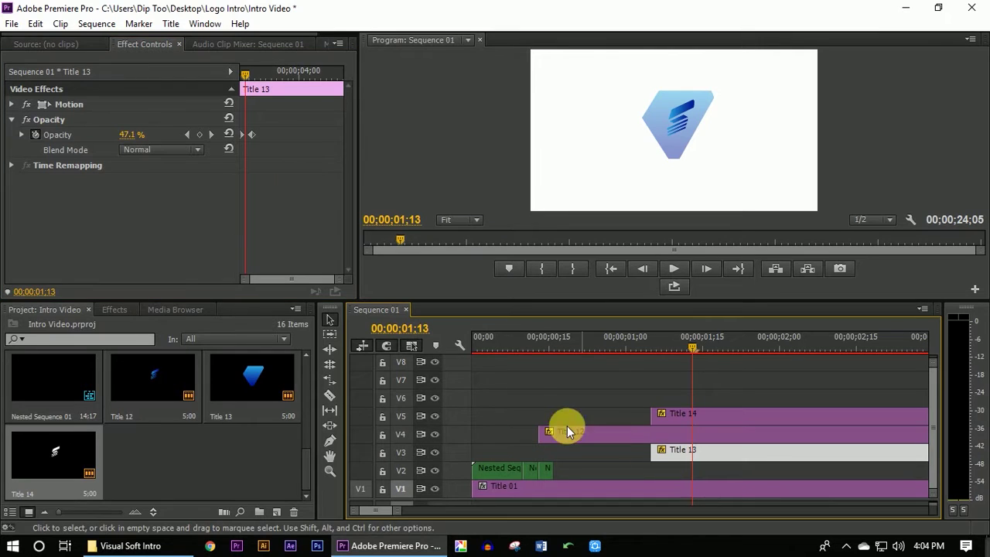
pyautogui.press('Right')
pyautogui.press('Right')
pyautogui.moveTo(334, 277); pyautogui.dragTo(321, 280)
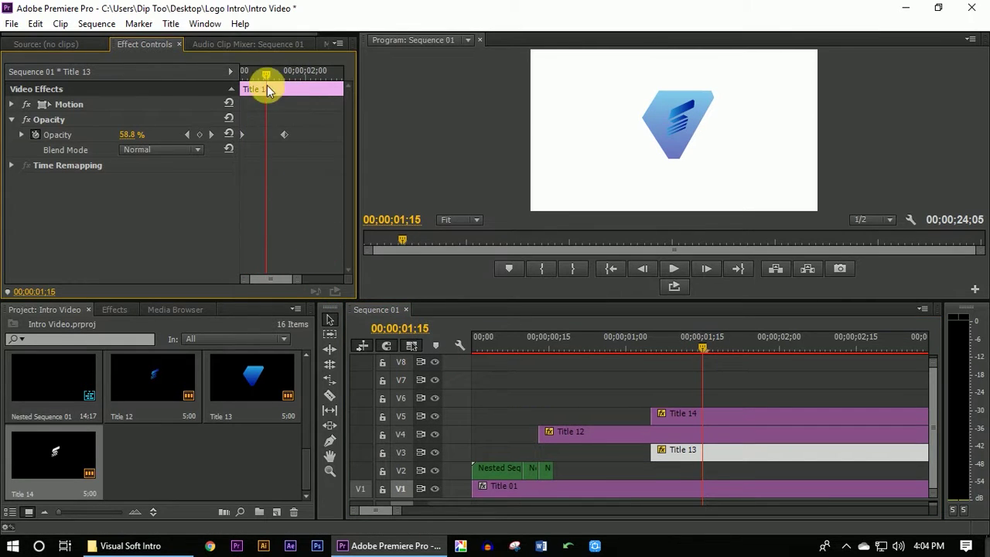
pyautogui.moveTo(267, 80); pyautogui.dragTo(287, 83)
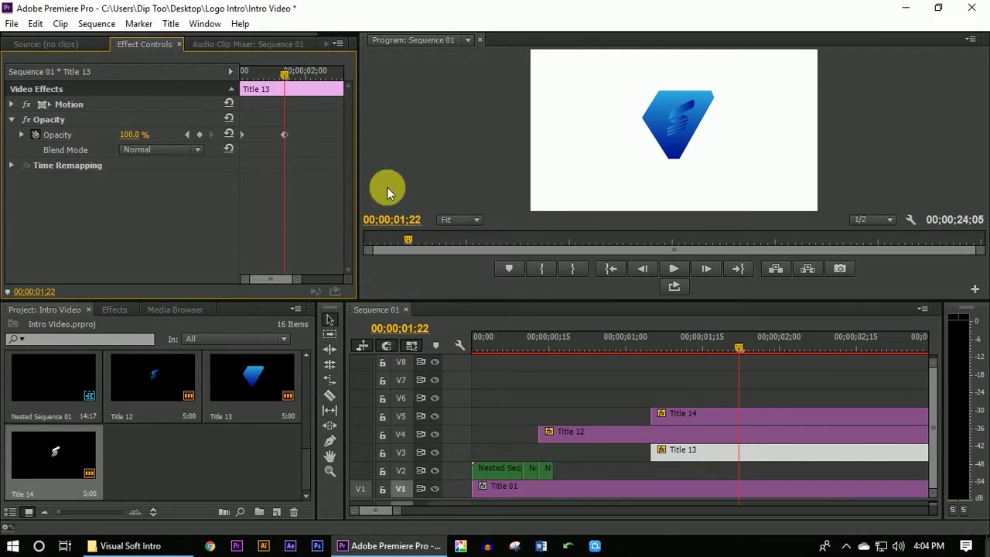
pyautogui.click(736, 418)
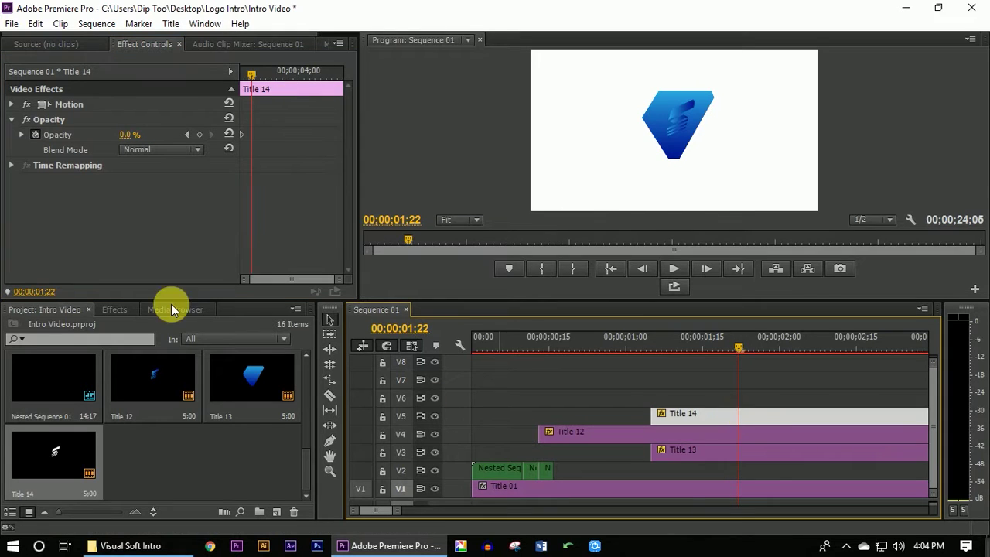
pyautogui.click(133, 136)
pyautogui.write('100')
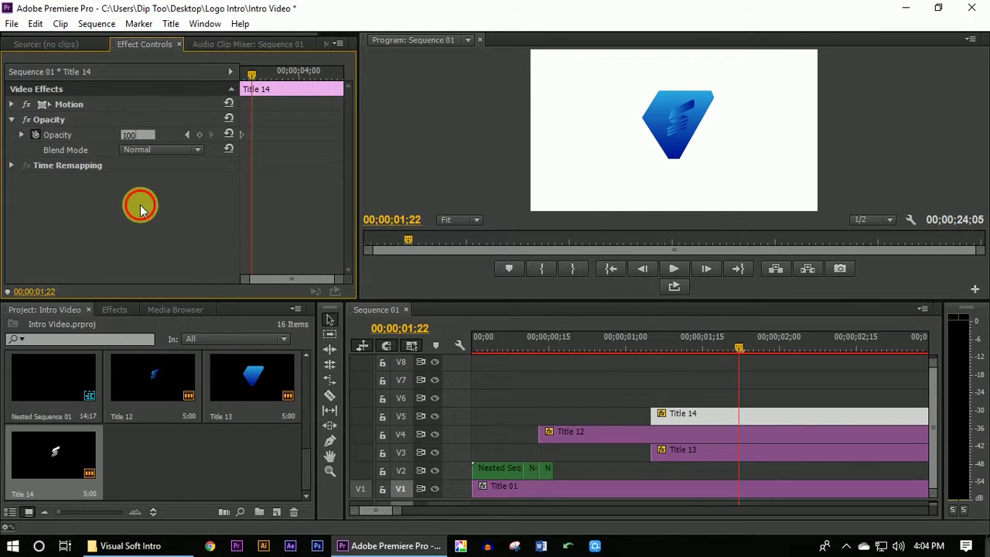
pyautogui.press('Return')
# Trim Title 12 to end at 00;00;01;22 and play back the animation.
pyautogui.moveTo(401, 515); pyautogui.dragTo(471, 510)
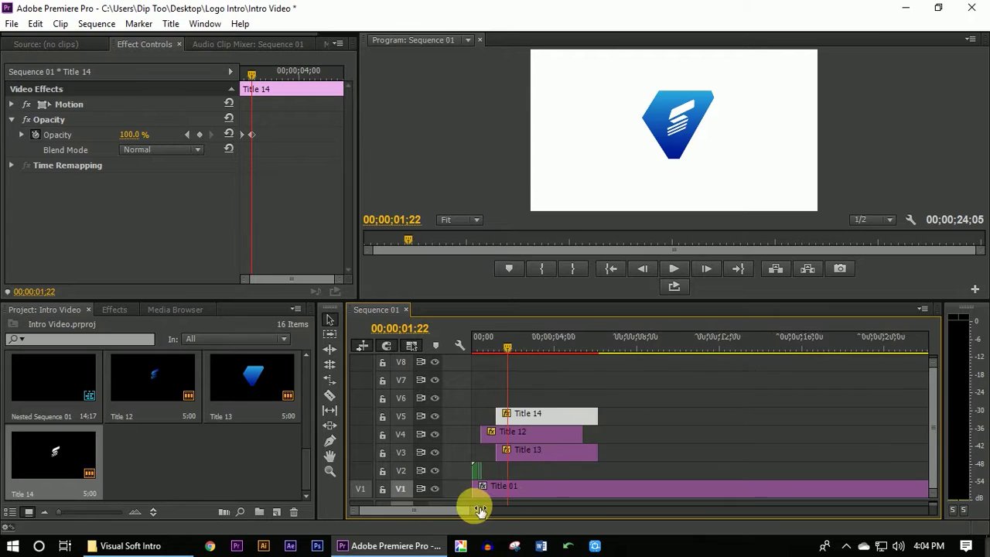
pyautogui.moveTo(579, 435); pyautogui.dragTo(506, 452)
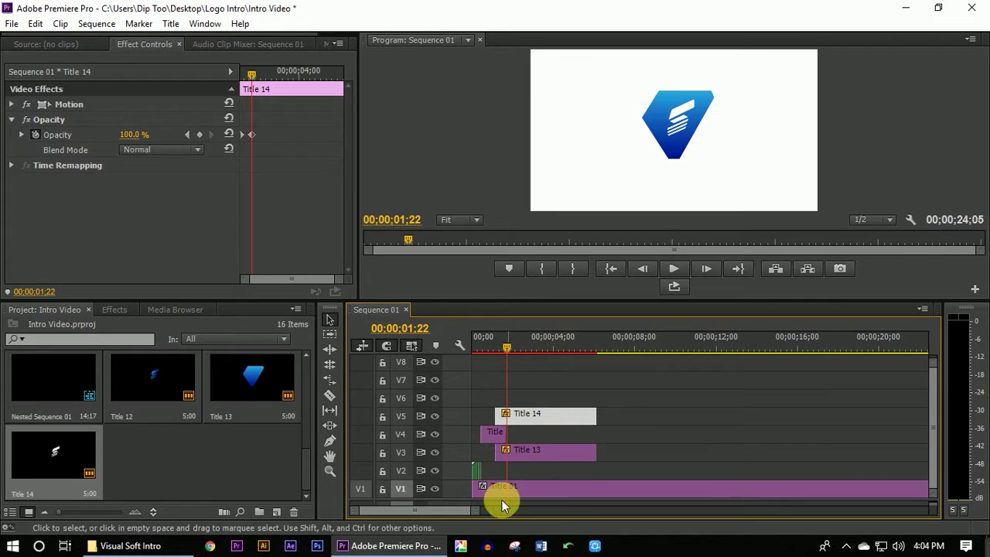
pyautogui.moveTo(468, 509); pyautogui.dragTo(422, 512)
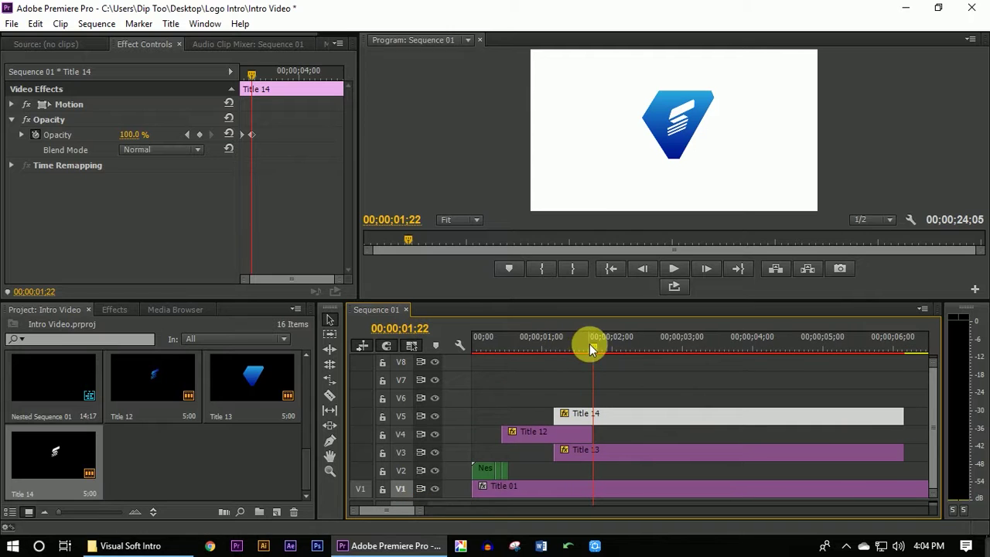
pyautogui.moveTo(589, 346); pyautogui.dragTo(491, 346)
pyautogui.press('space')
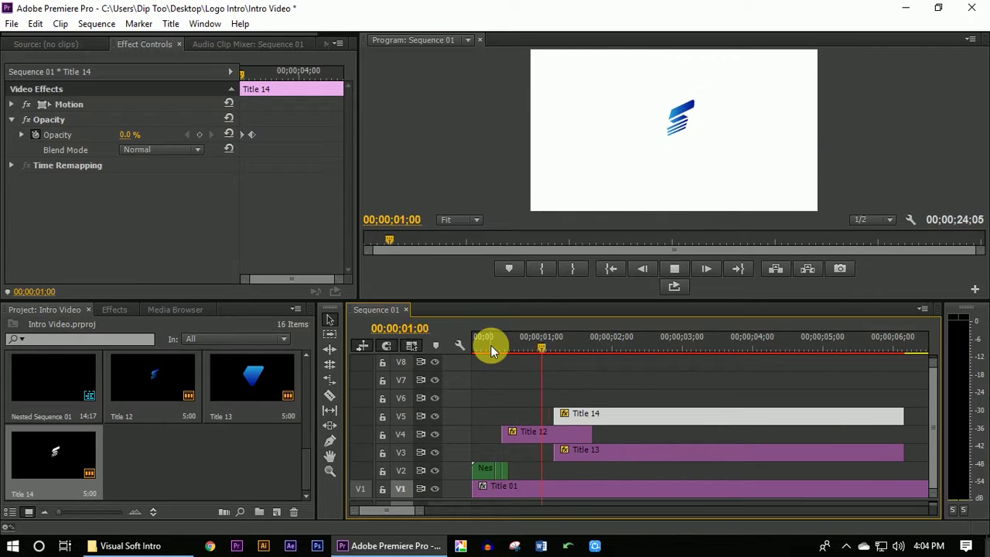
pyautogui.press('space')
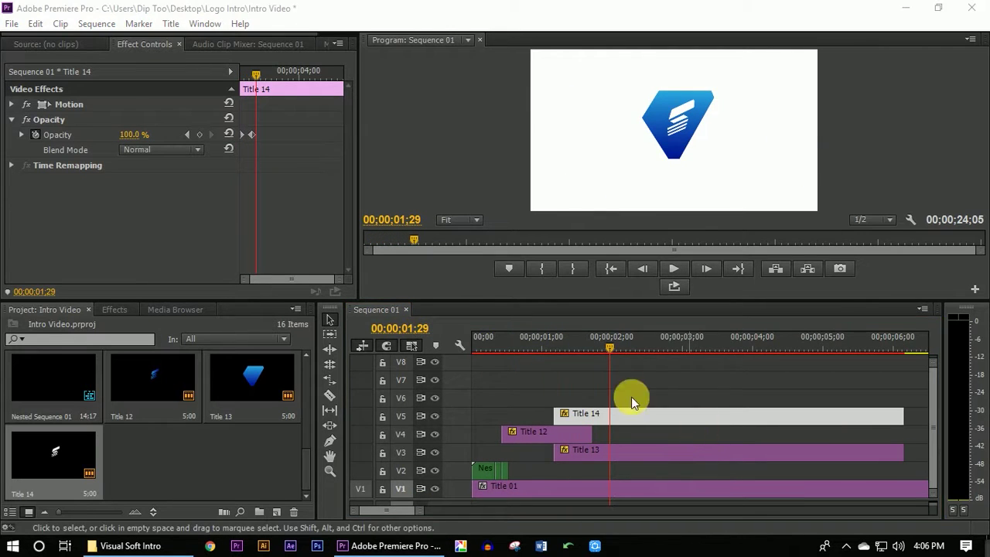
# Create Title 15 containing graphic file '33', the thin blue strip for the shield's edge.
pyautogui.click(171, 23)
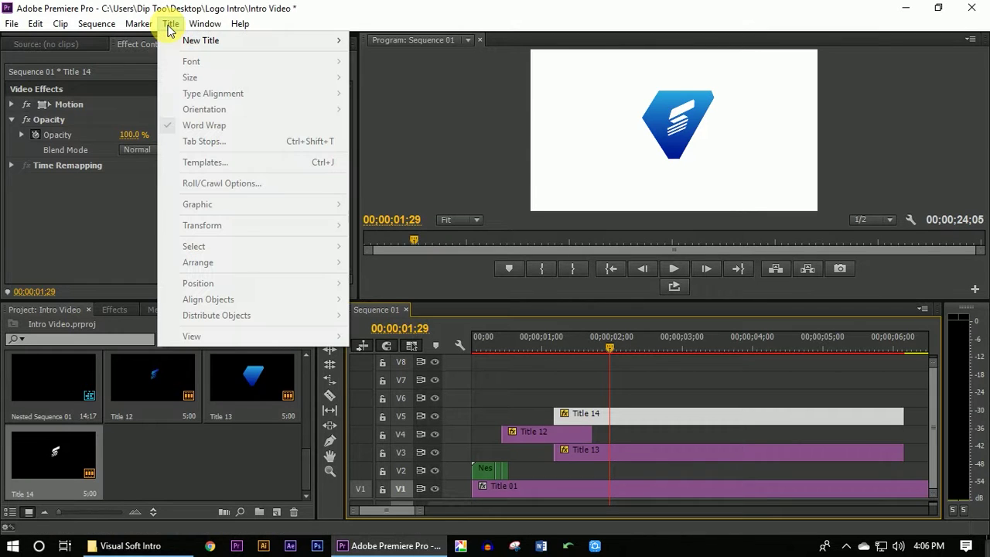
pyautogui.moveTo(186, 40)
pyautogui.click(369, 58)
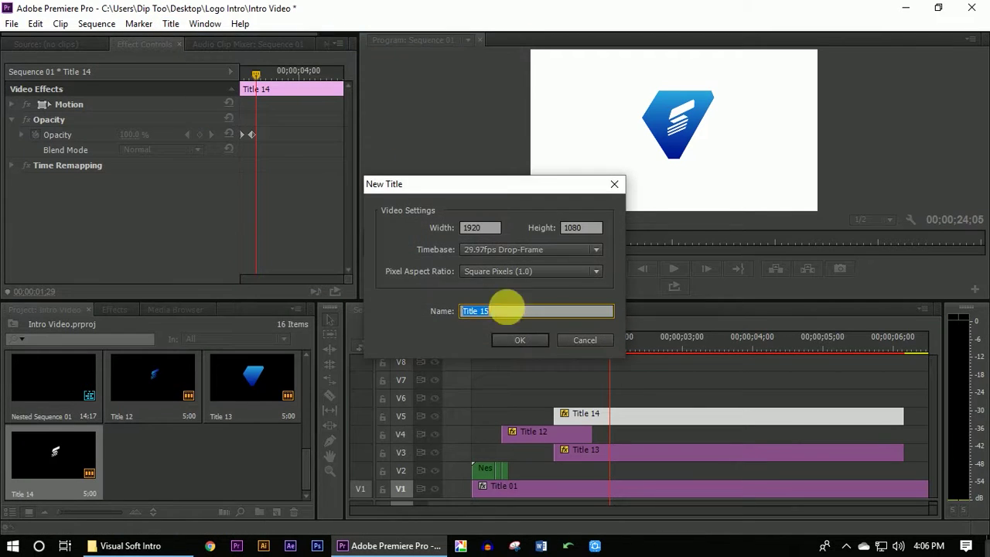
pyautogui.click(512, 339)
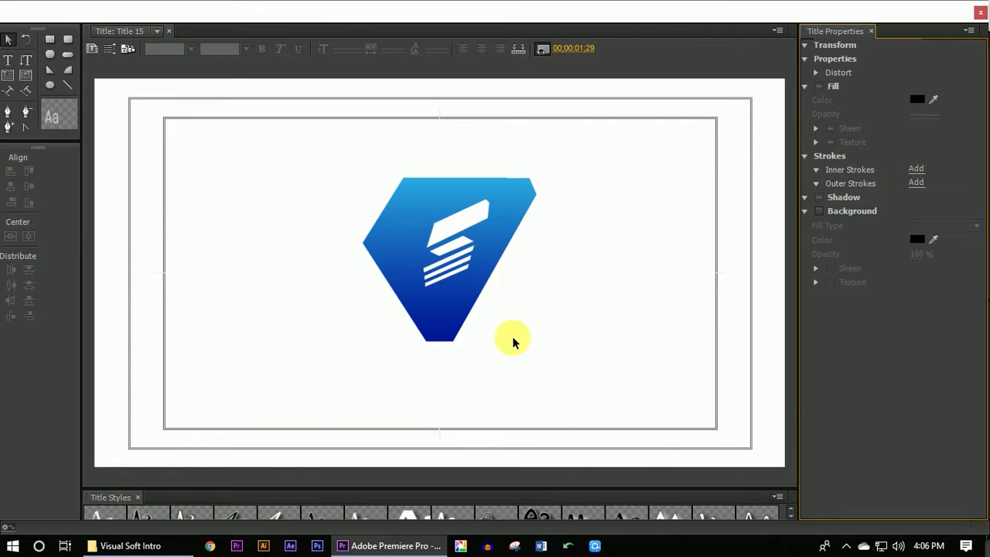
pyautogui.rightClick(485, 249)
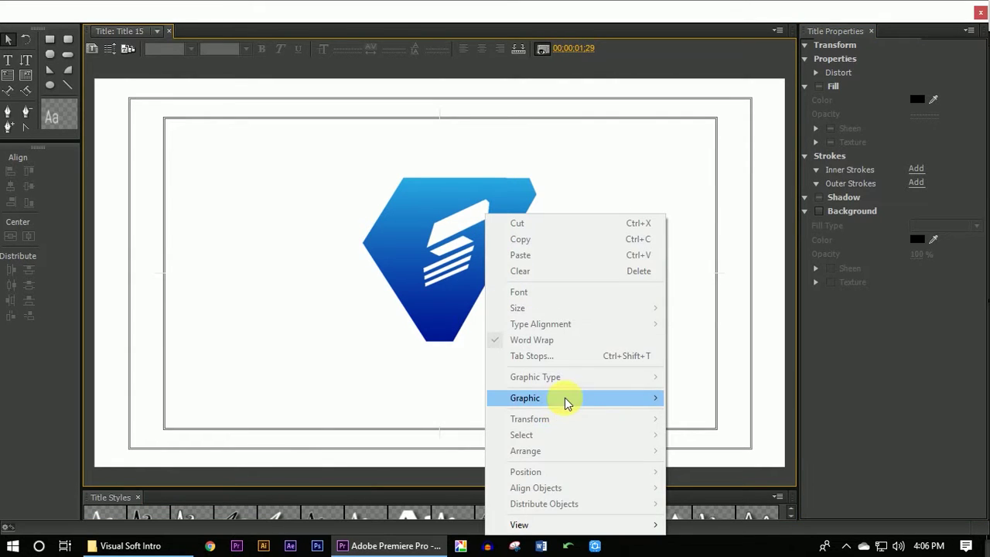
pyautogui.moveTo(564, 402)
pyautogui.click(716, 398)
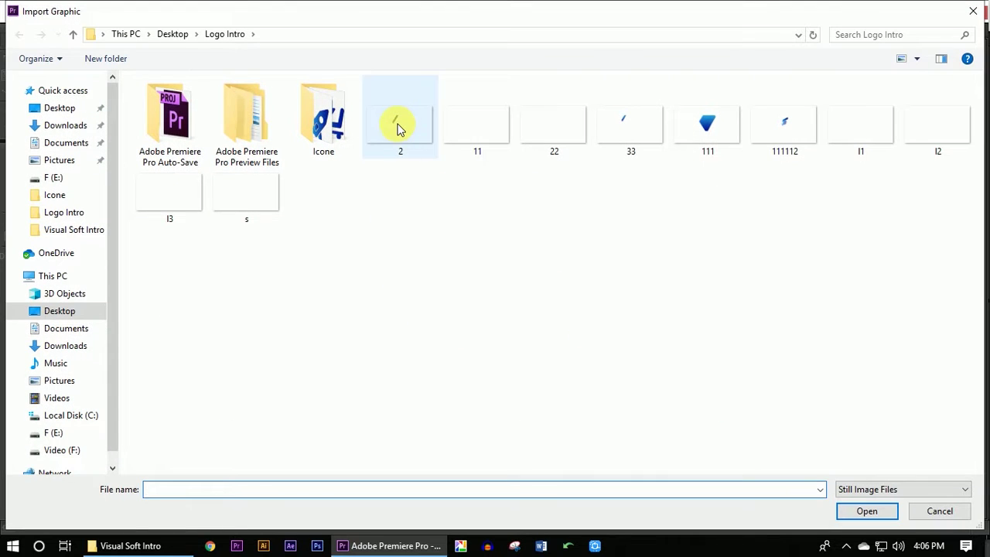
pyautogui.doubleClick(626, 127)
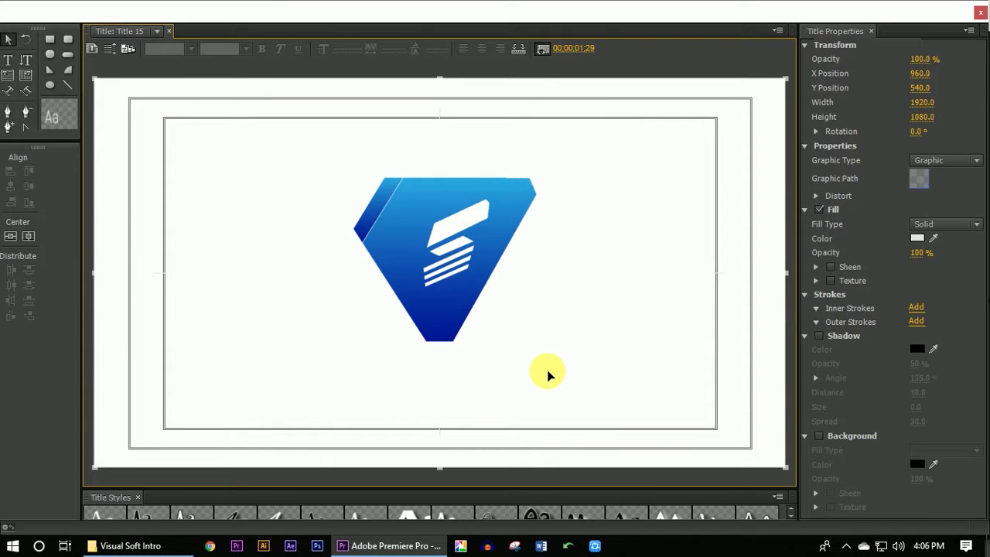
pyautogui.click(980, 17)
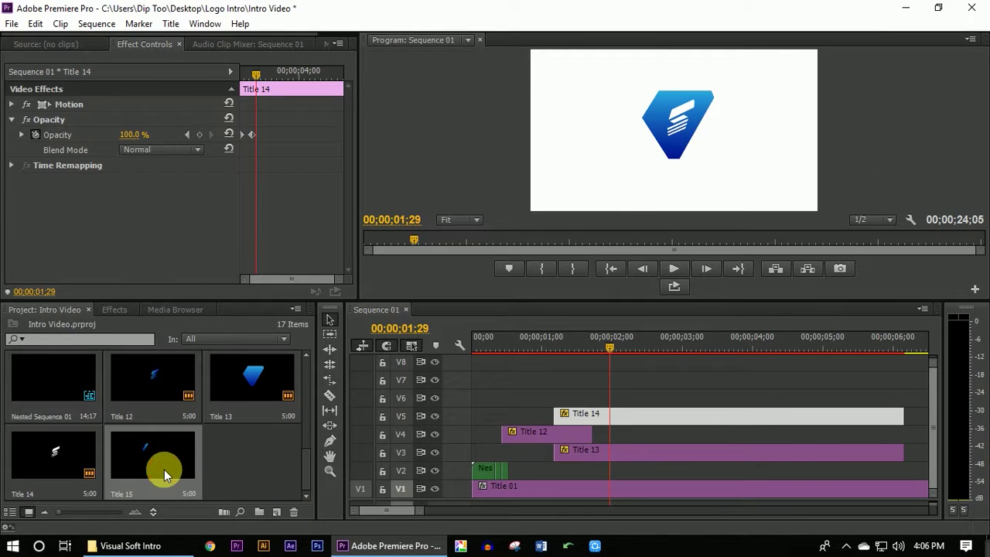
# Drop Title 15 onto track V6 and shift it five frames earlier, just before two seconds.
pyautogui.moveTo(461, 420); pyautogui.dragTo(561, 399)
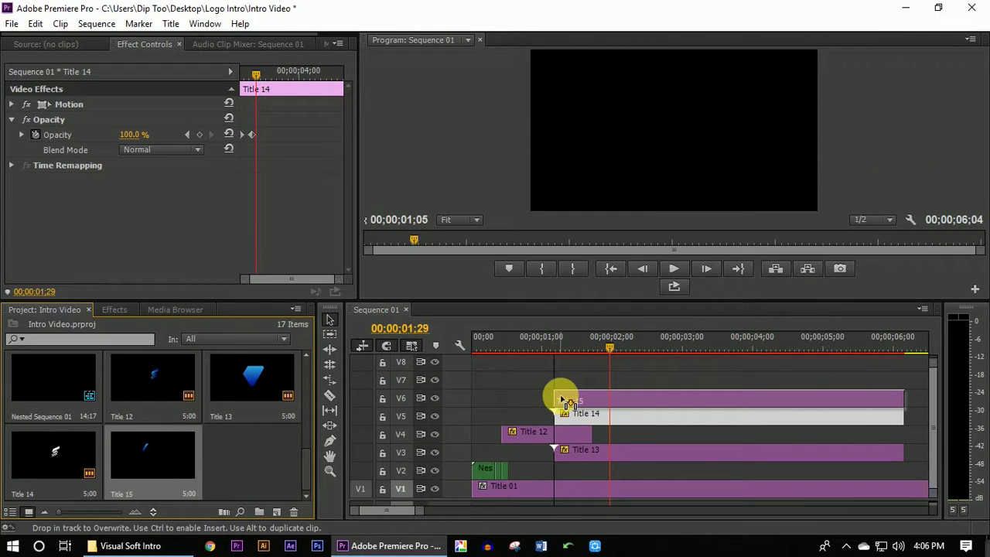
pyautogui.moveTo(561, 398); pyautogui.dragTo(628, 405)
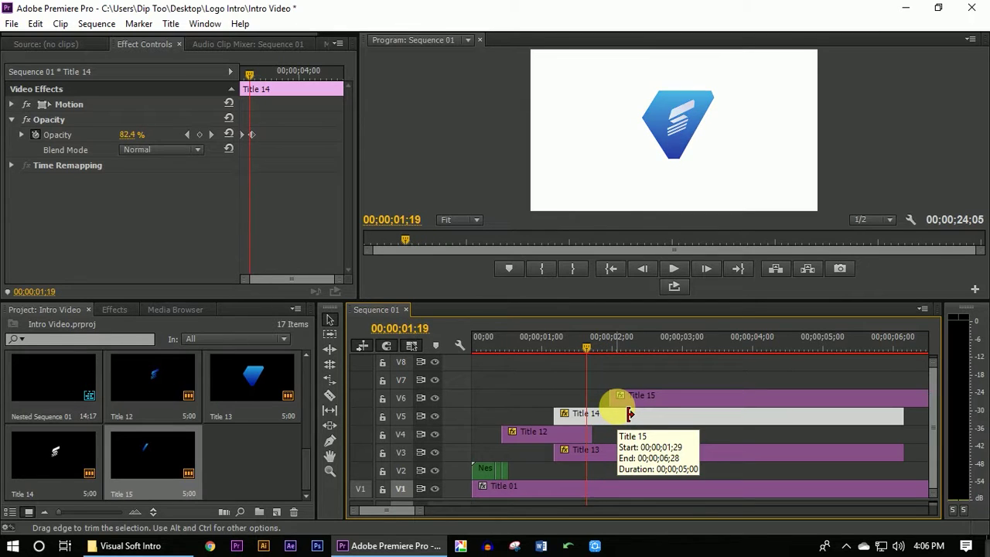
pyautogui.press('Left')
pyautogui.press('Left')
pyautogui.press('Left')
pyautogui.press('Right')
pyautogui.press('Right')
pyautogui.press('Right')
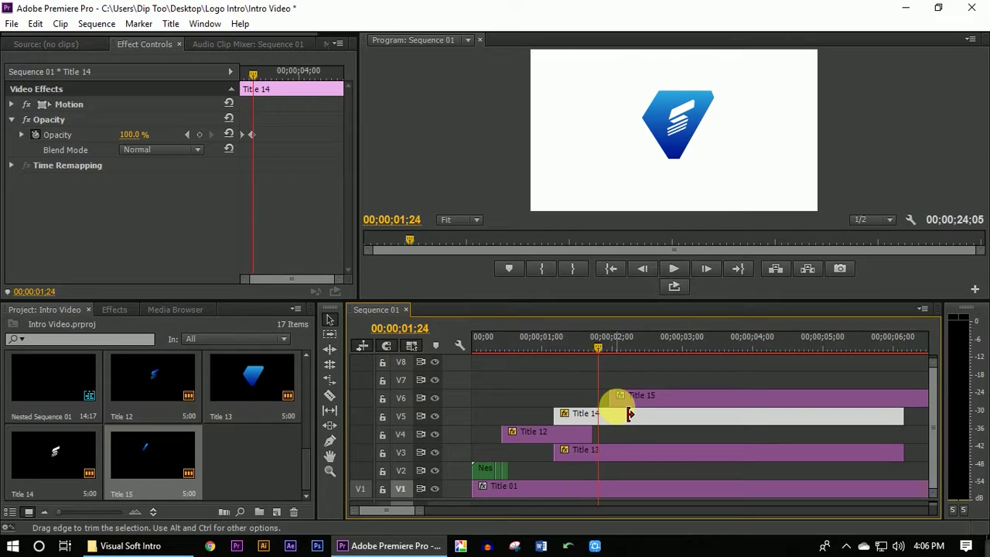
pyautogui.moveTo(627, 397); pyautogui.dragTo(614, 399)
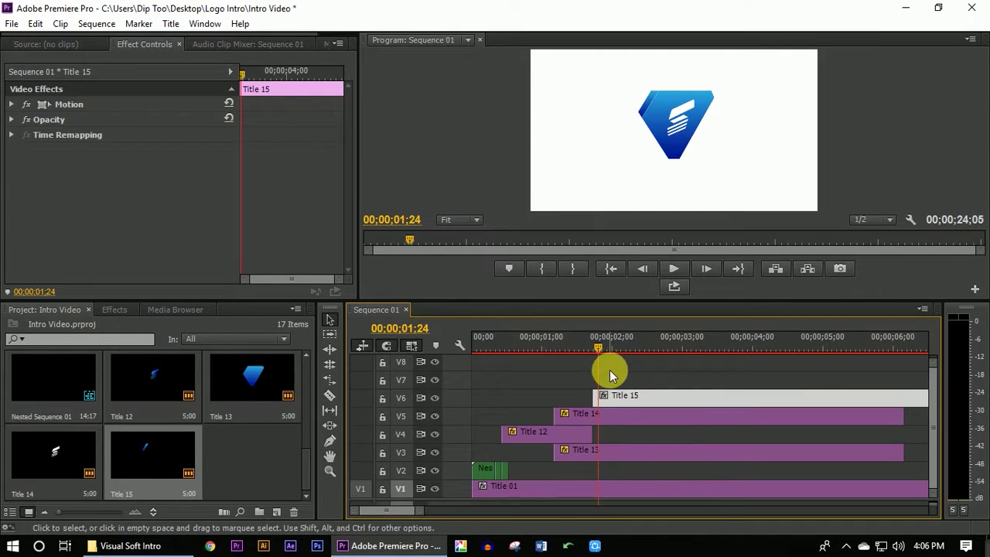
# Create default still Title 16 holding stripe image 11.
pyautogui.click(170, 23)
pyautogui.moveTo(327, 48)
pyautogui.click(387, 39)
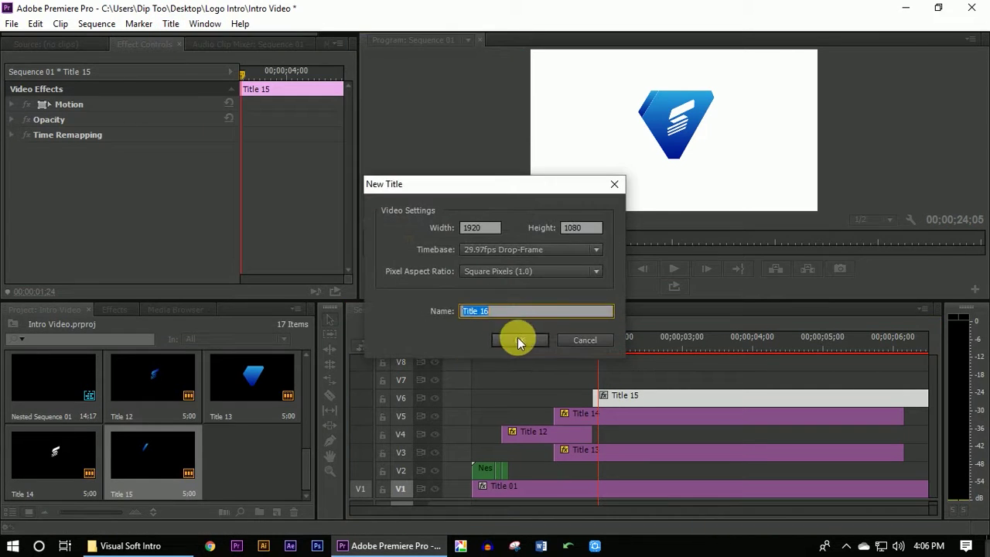
pyautogui.click(516, 338)
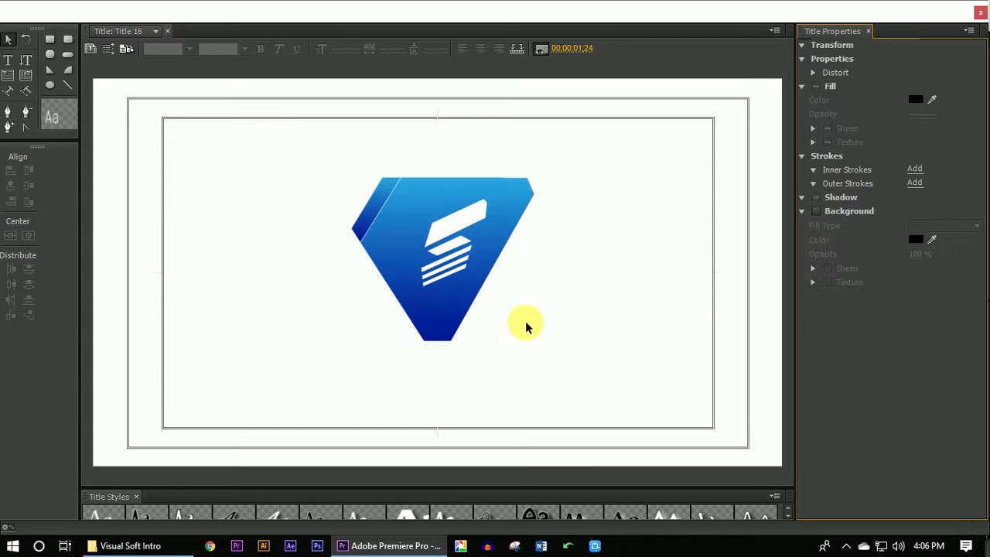
pyautogui.rightClick(433, 220)
pyautogui.moveTo(526, 380)
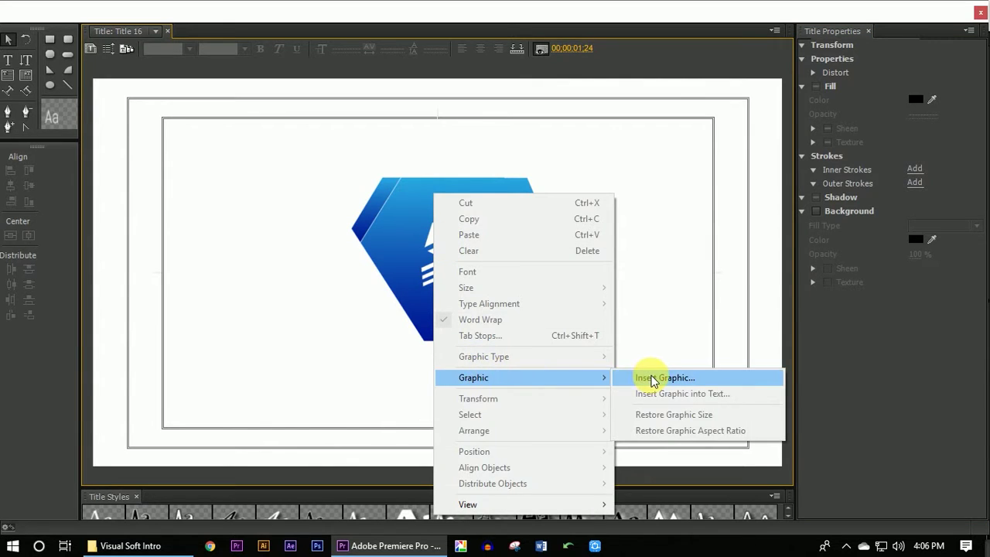
pyautogui.click(653, 380)
pyautogui.doubleClick(485, 133)
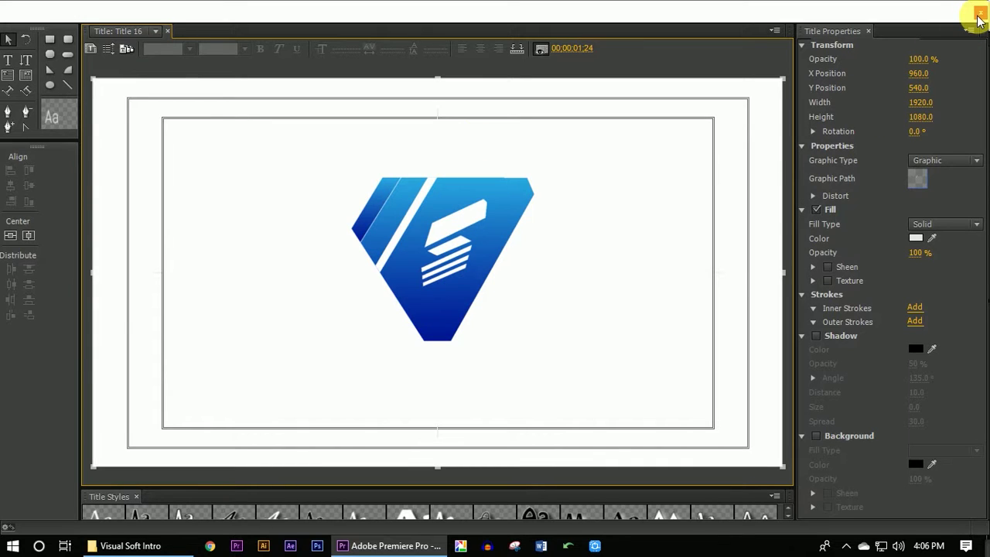
# Add stripe image 22 to Title 16 beside the logo.
pyautogui.rightClick(629, 179)
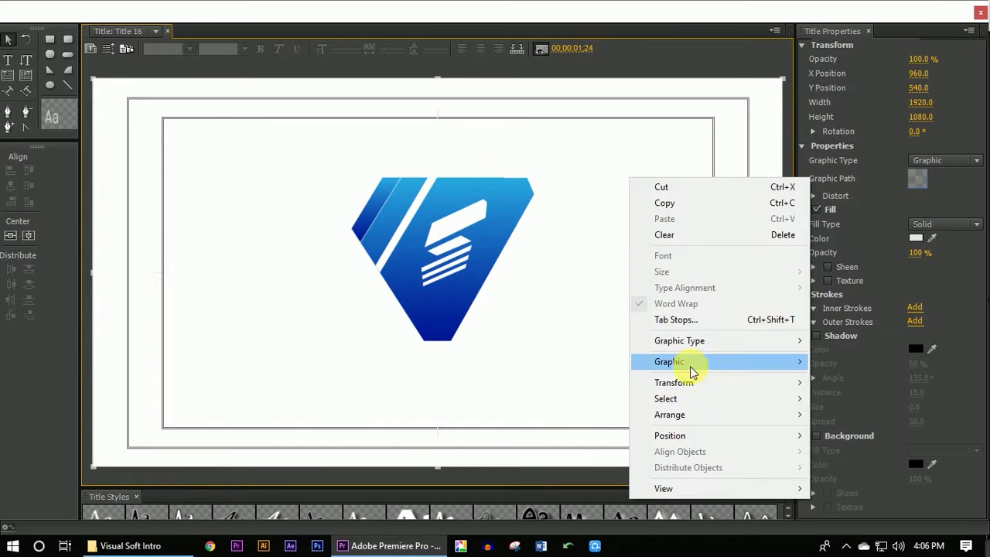
pyautogui.moveTo(713, 365)
pyautogui.click(824, 361)
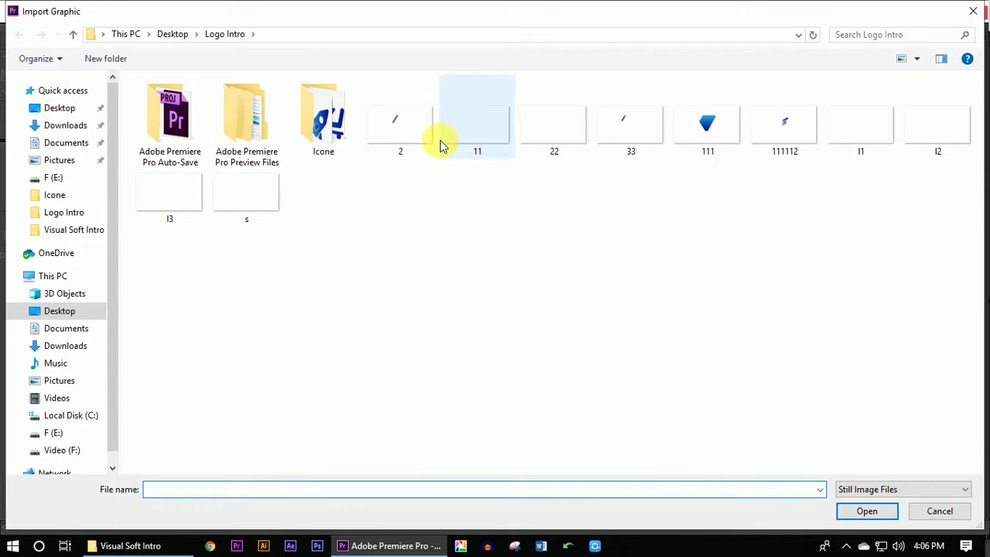
pyautogui.doubleClick(550, 133)
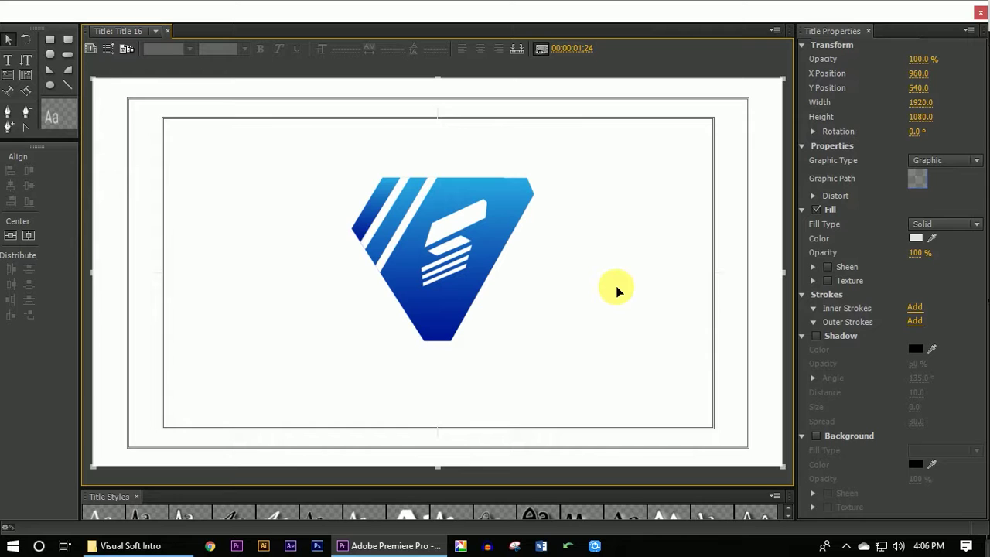
pyautogui.click(980, 13)
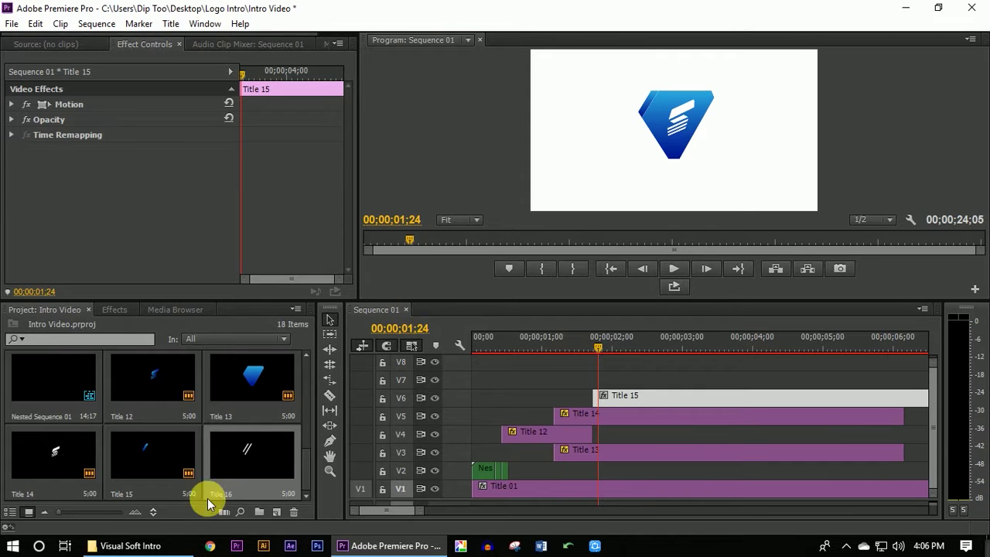
# Put Title 16 on track V7 and insert diagonal stripe image 2 into Title 15.
pyautogui.moveTo(254, 455)
pyautogui.mouseDown()
pyautogui.moveTo(607, 384)
pyautogui.moveTo(599, 383)
pyautogui.mouseUp()
pyautogui.click(170, 23)
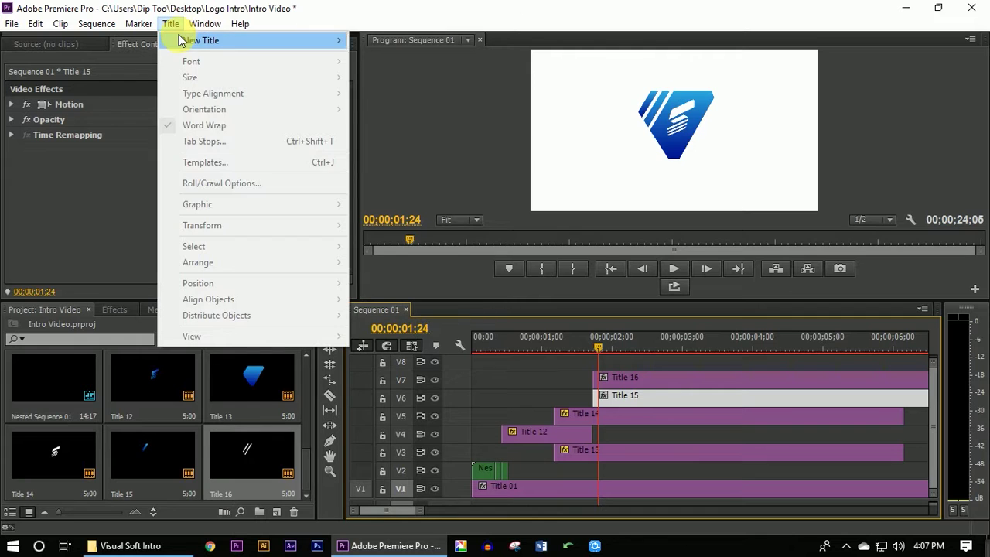
pyautogui.moveTo(320, 40)
pyautogui.click(370, 43)
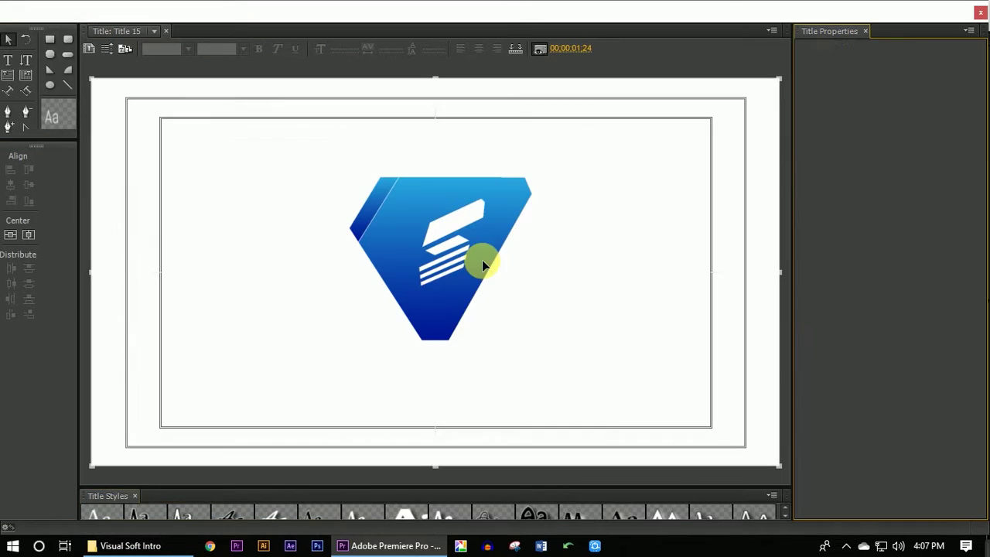
pyautogui.rightClick(482, 259)
pyautogui.moveTo(628, 403)
pyautogui.click(702, 398)
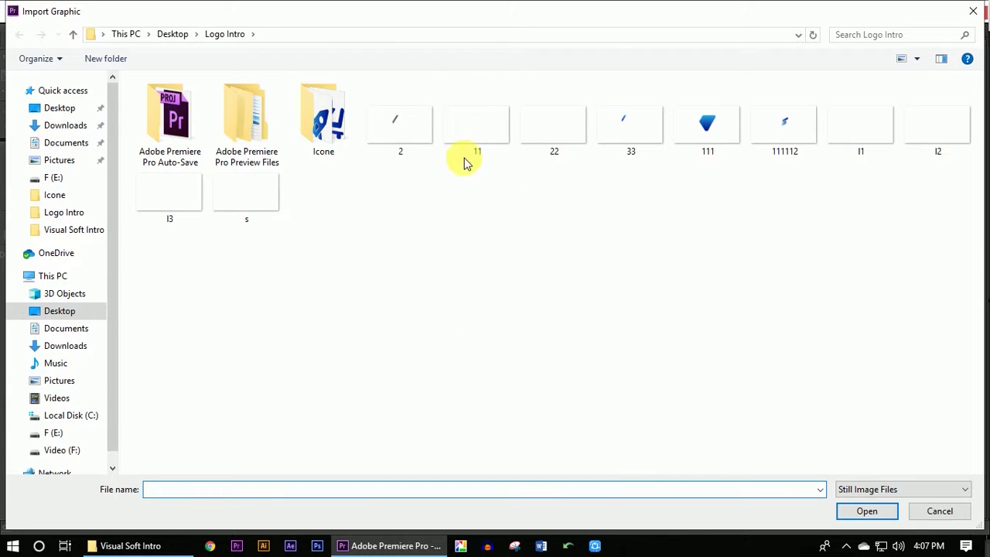
pyautogui.doubleClick(387, 131)
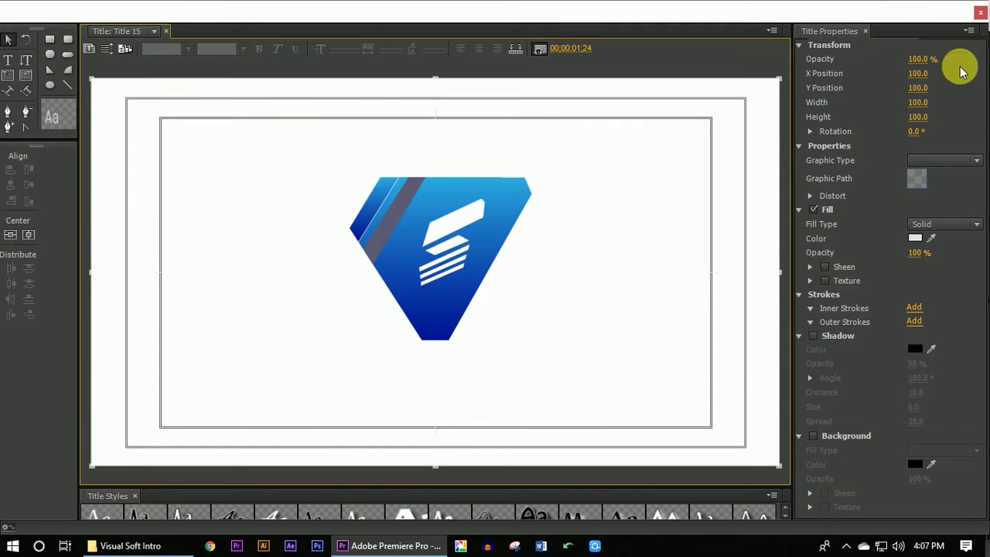
pyautogui.click(981, 16)
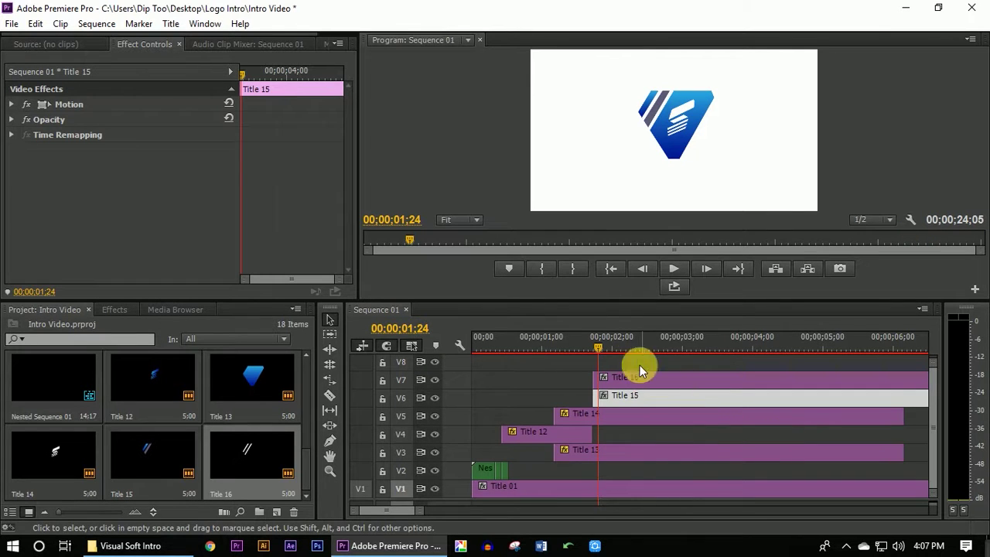
pyautogui.moveTo(614, 307); pyautogui.dragTo(594, 295)
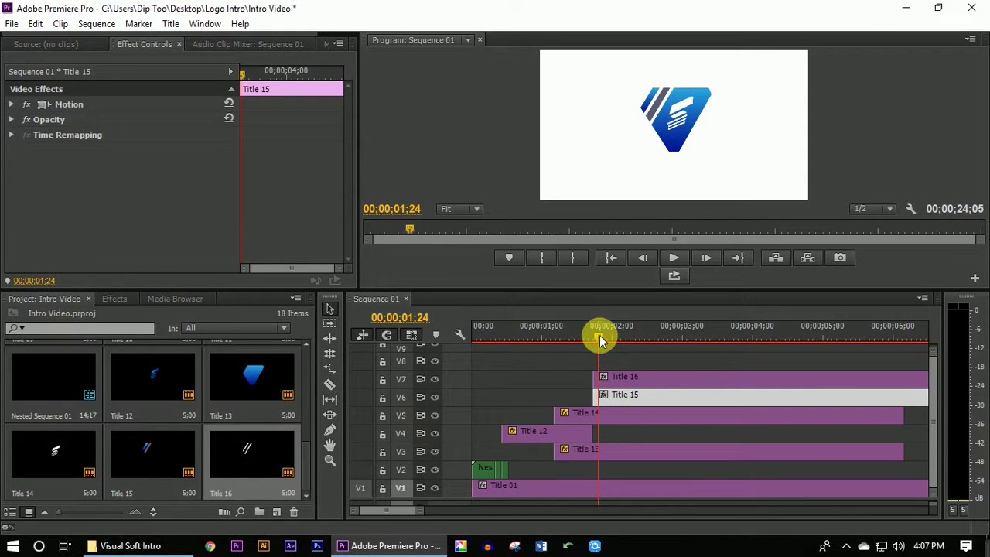
pyautogui.click(116, 300)
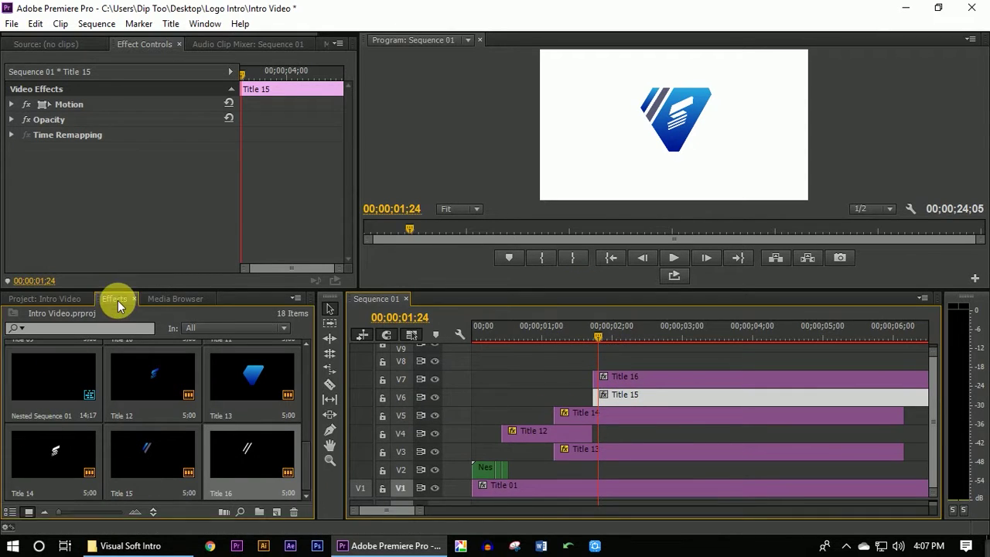
# Apply the Crop effect to Title 15 and Title 16.
pyautogui.write('crop')
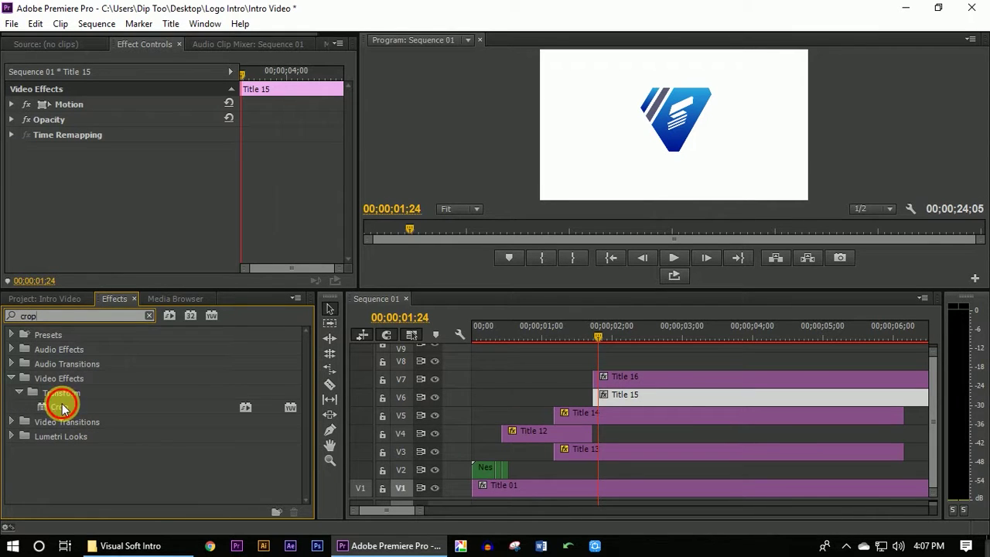
pyautogui.moveTo(62, 408); pyautogui.dragTo(602, 398)
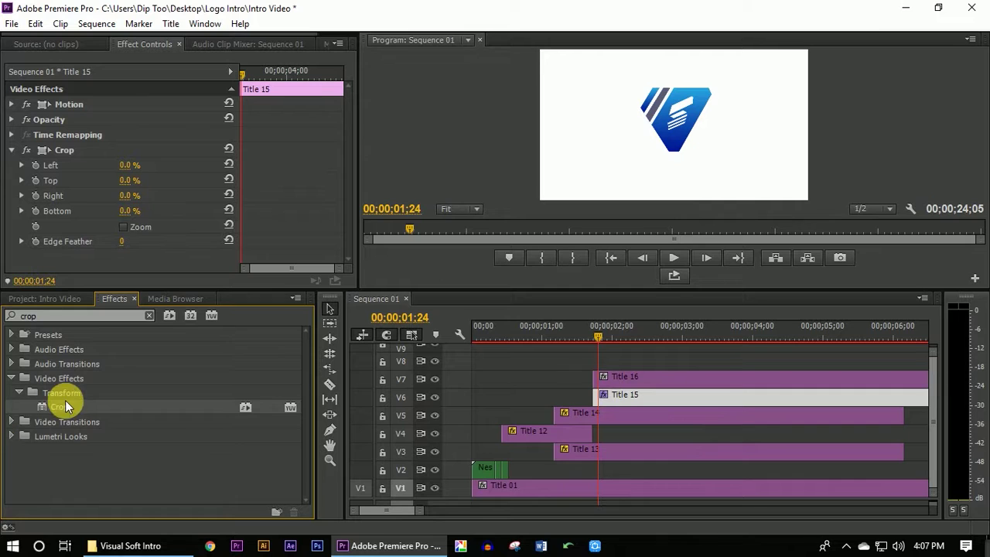
pyautogui.moveTo(65, 400); pyautogui.dragTo(601, 380)
pyautogui.click(611, 397)
pyautogui.click(241, 73)
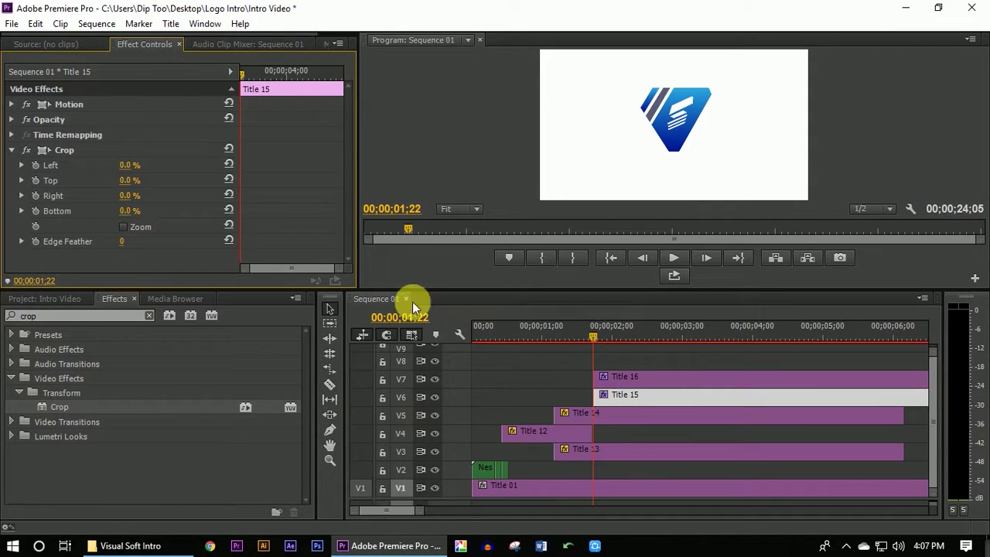
pyautogui.moveTo(426, 293); pyautogui.dragTo(438, 407)
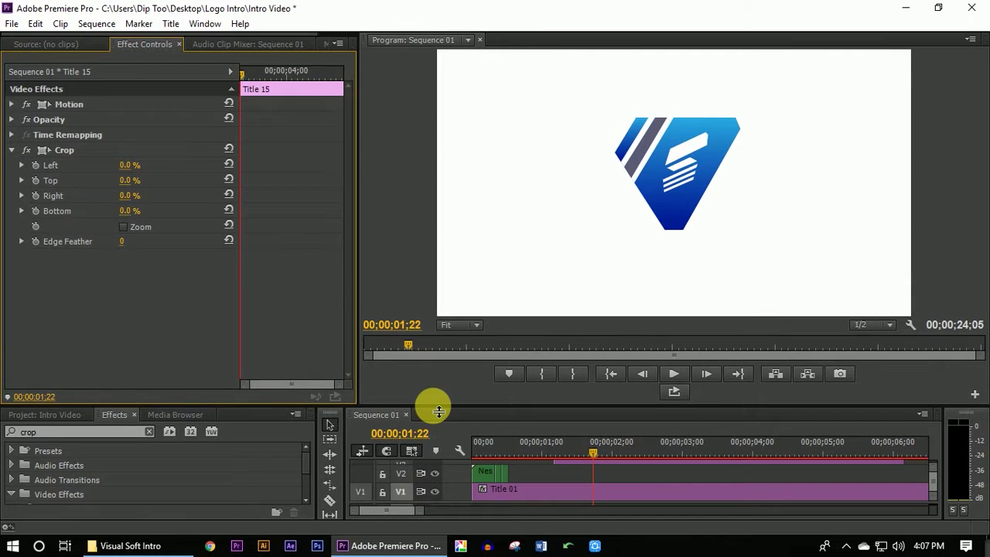
# Keyframe Title 15's top crop from 48.1% at 01;22 to 25% at 02;12.
pyautogui.click(41, 153)
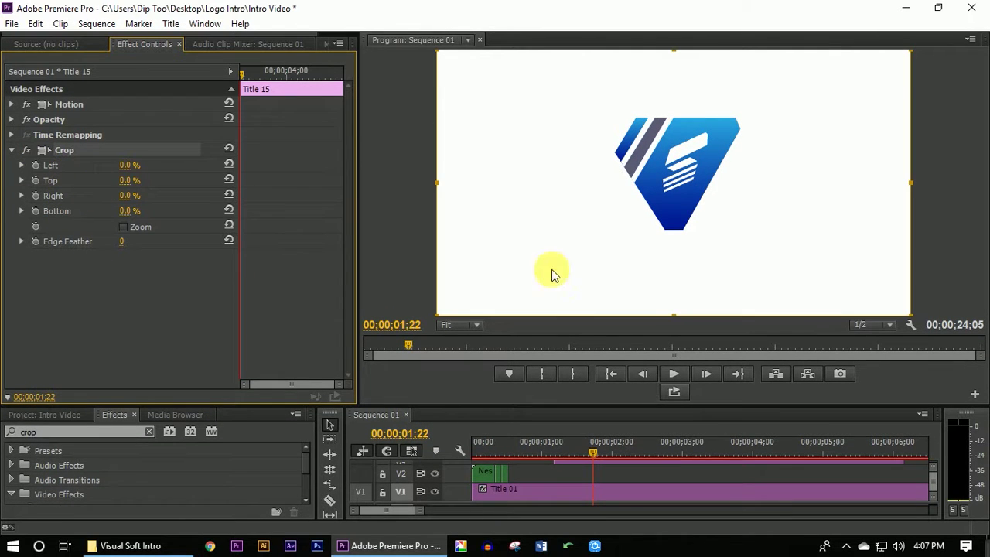
pyautogui.moveTo(664, 316); pyautogui.dragTo(651, 127)
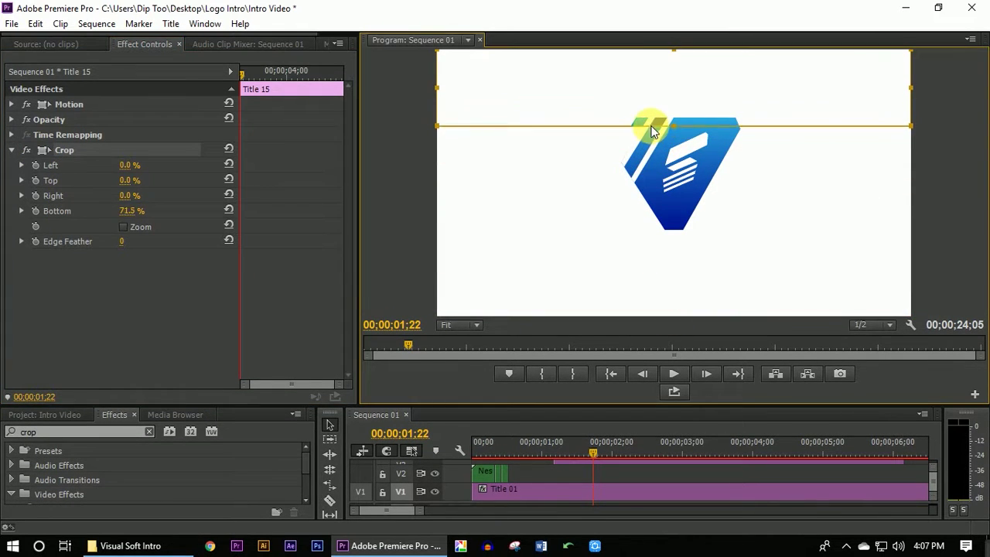
pyautogui.moveTo(650, 123); pyautogui.dragTo(650, 118)
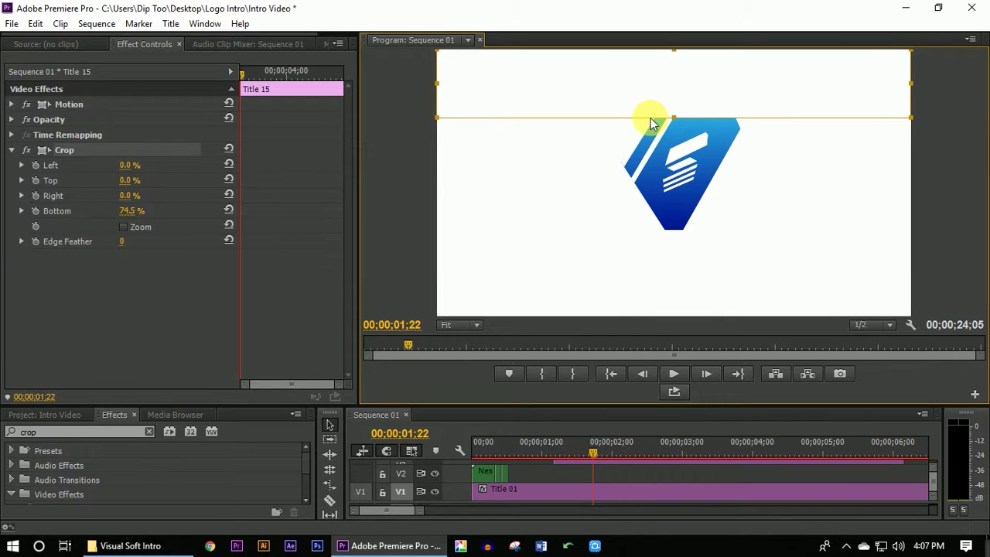
pyautogui.hotkey('ctrl', 'z')
pyautogui.hotkey('ctrl', 'z')
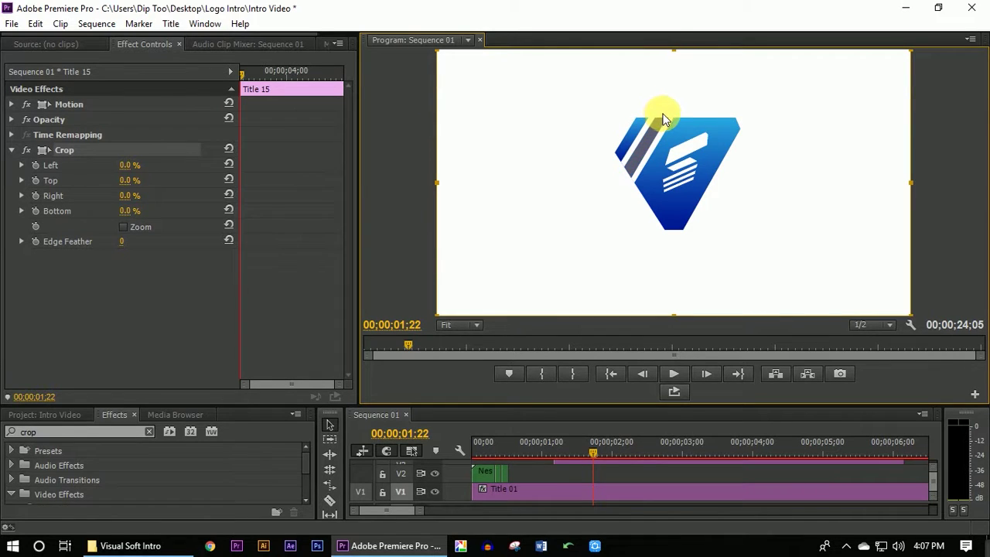
pyautogui.moveTo(680, 57); pyautogui.dragTo(694, 178)
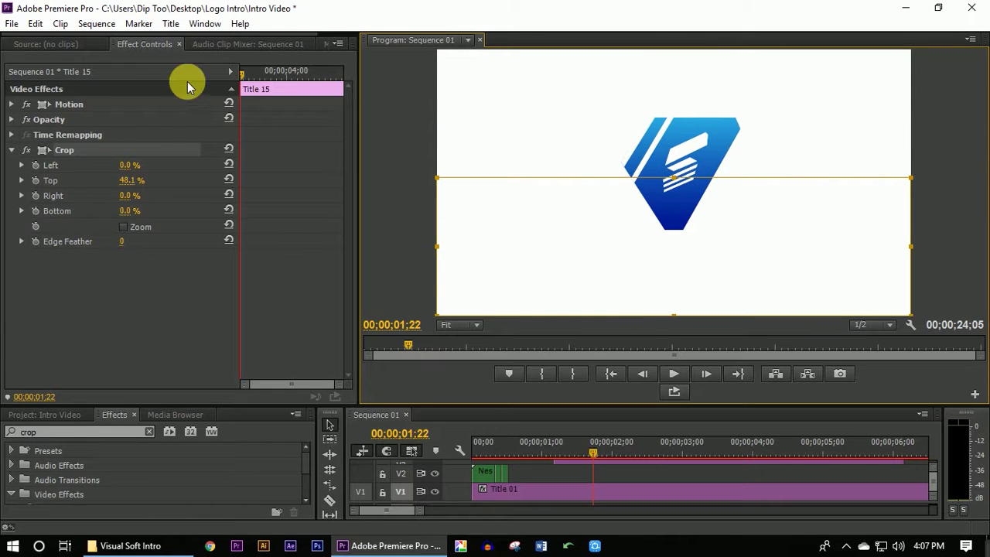
pyautogui.click(236, 80)
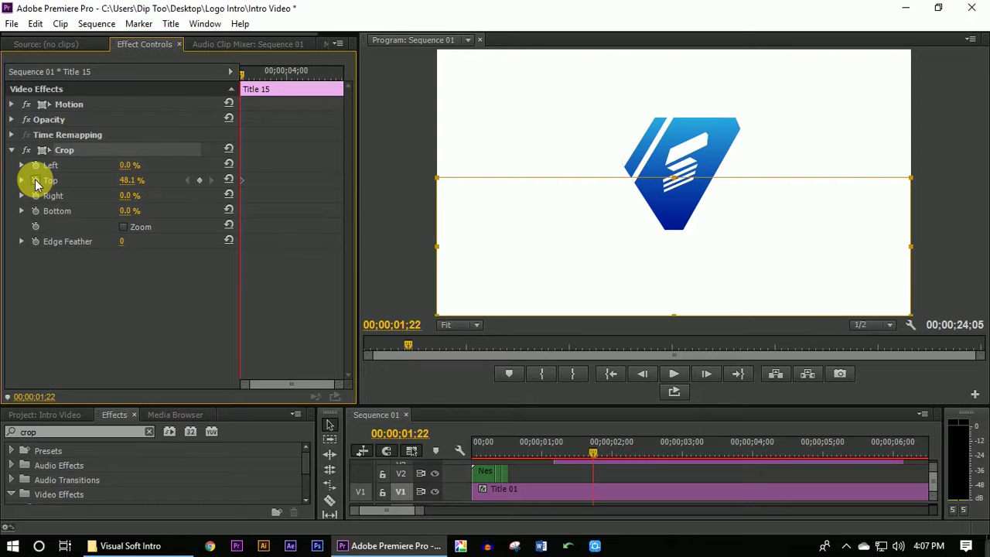
pyautogui.press('space')
pyautogui.press('space')
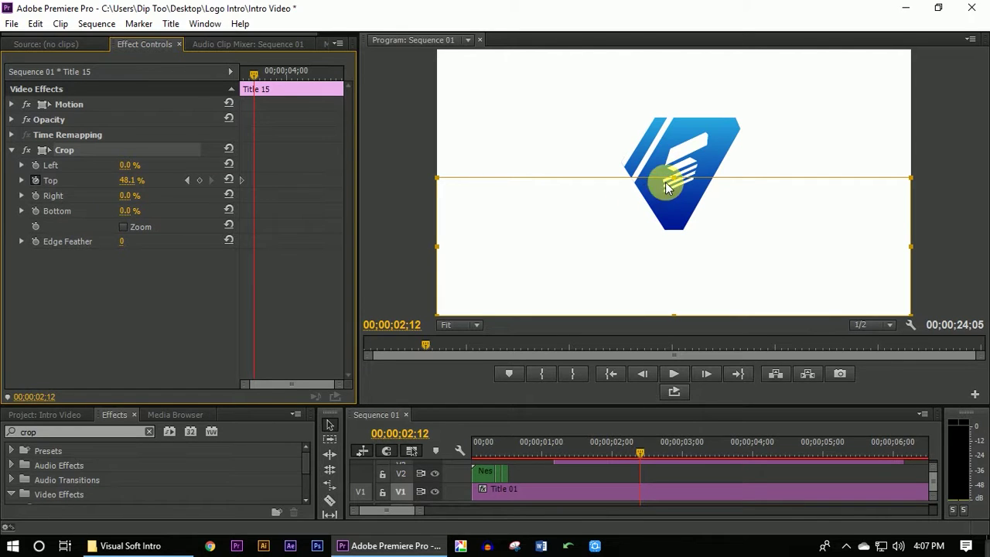
pyautogui.moveTo(667, 178); pyautogui.dragTo(682, 122)
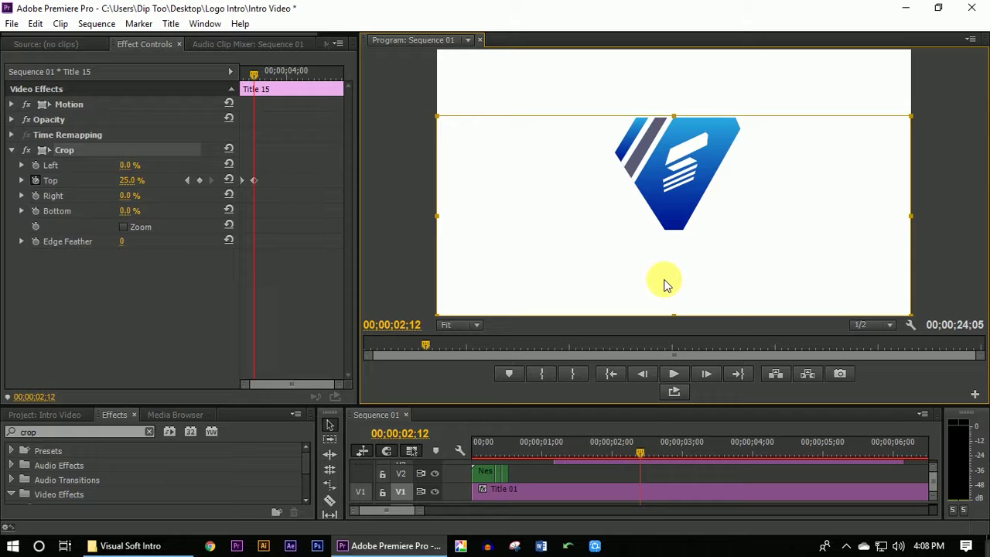
pyautogui.moveTo(598, 407); pyautogui.dragTo(600, 310)
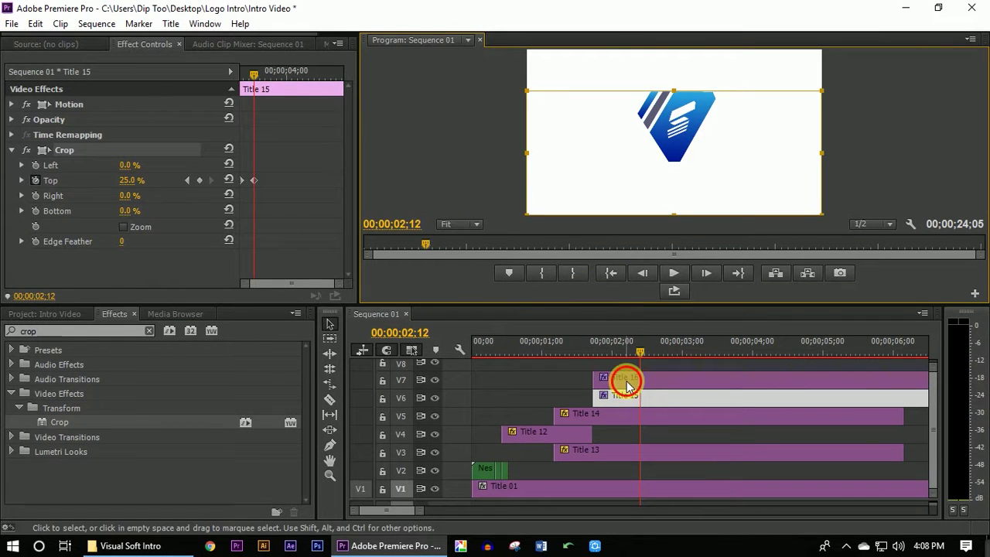
# Set a starting Crop Bottom keyframe of 75.5% on Title 16.
pyautogui.click(627, 381)
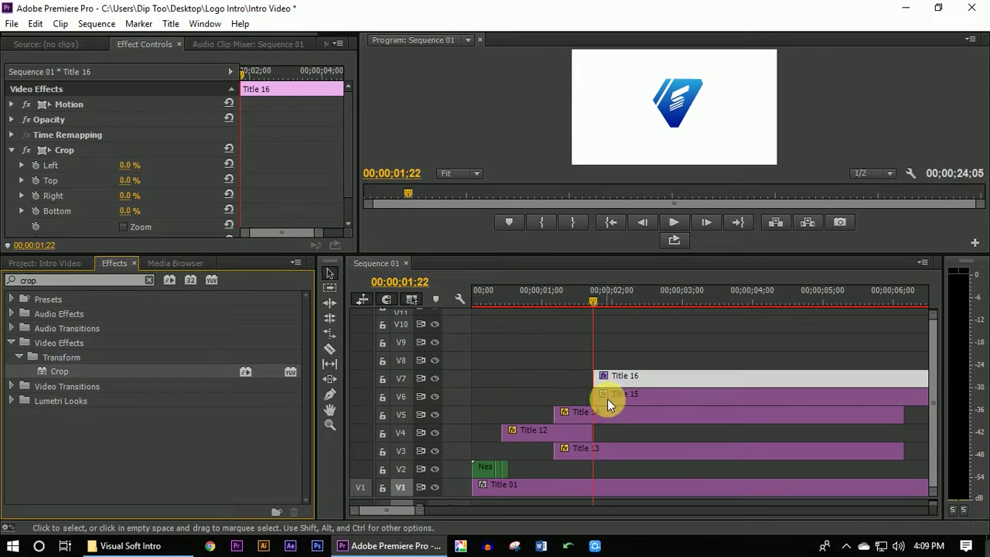
pyautogui.click(559, 348)
pyautogui.click(627, 380)
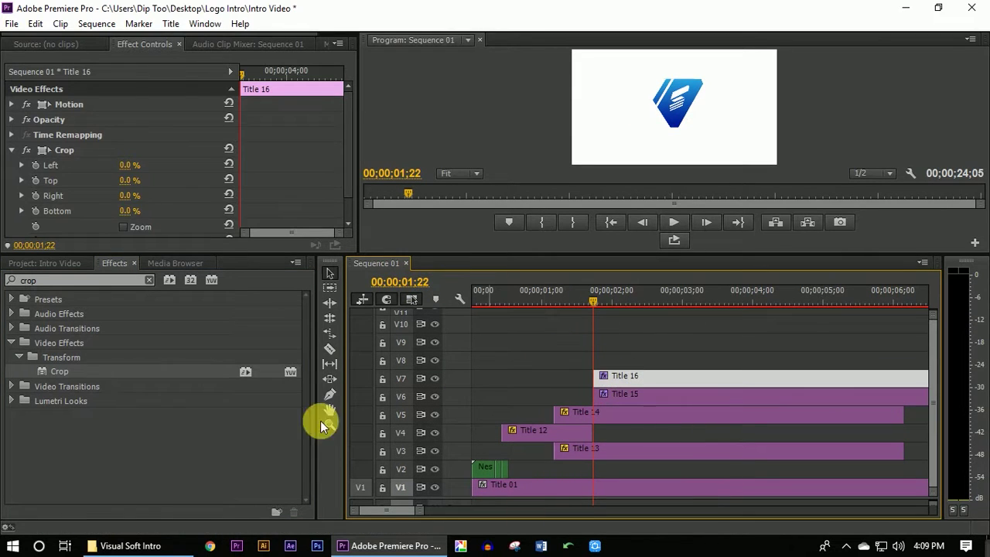
pyautogui.click(48, 150)
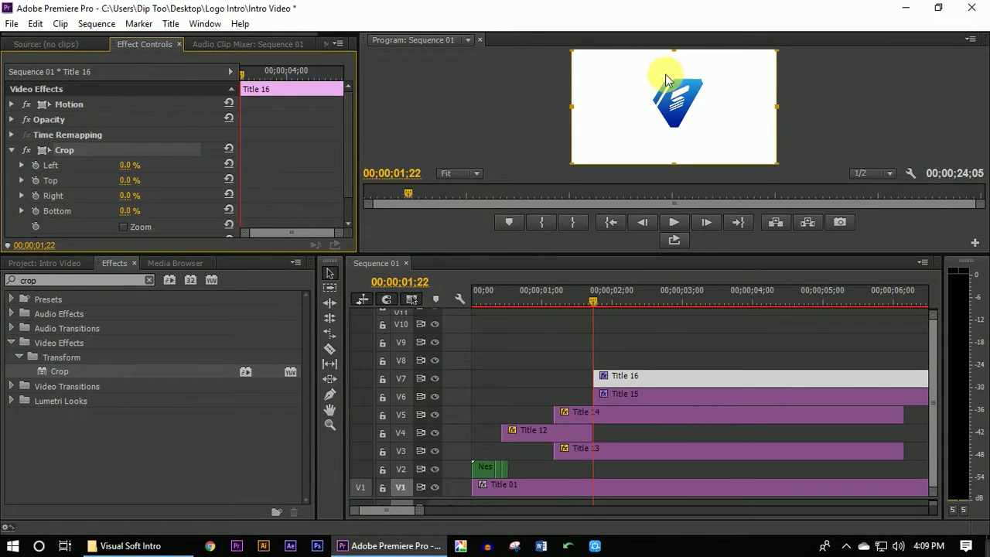
pyautogui.moveTo(672, 165); pyautogui.dragTo(684, 86)
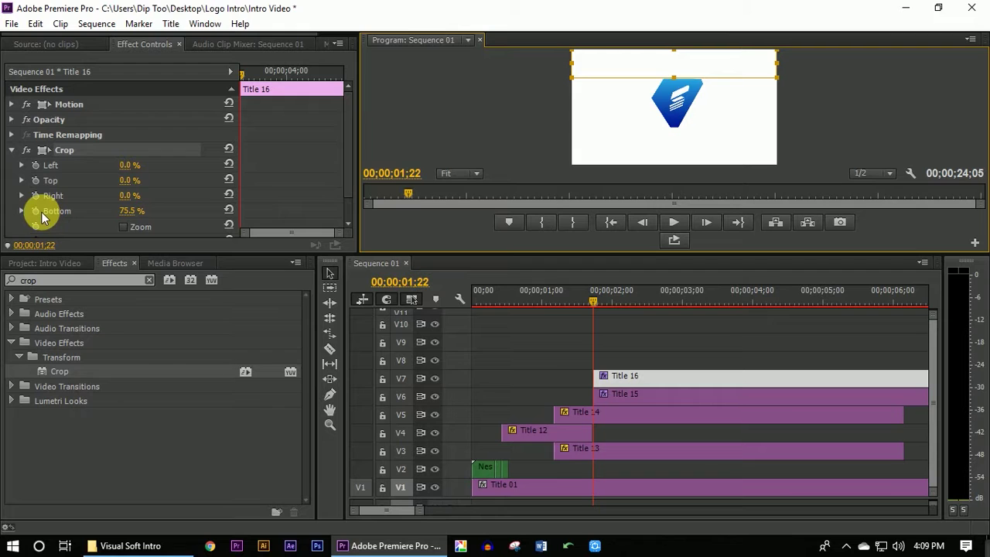
pyautogui.click(242, 80)
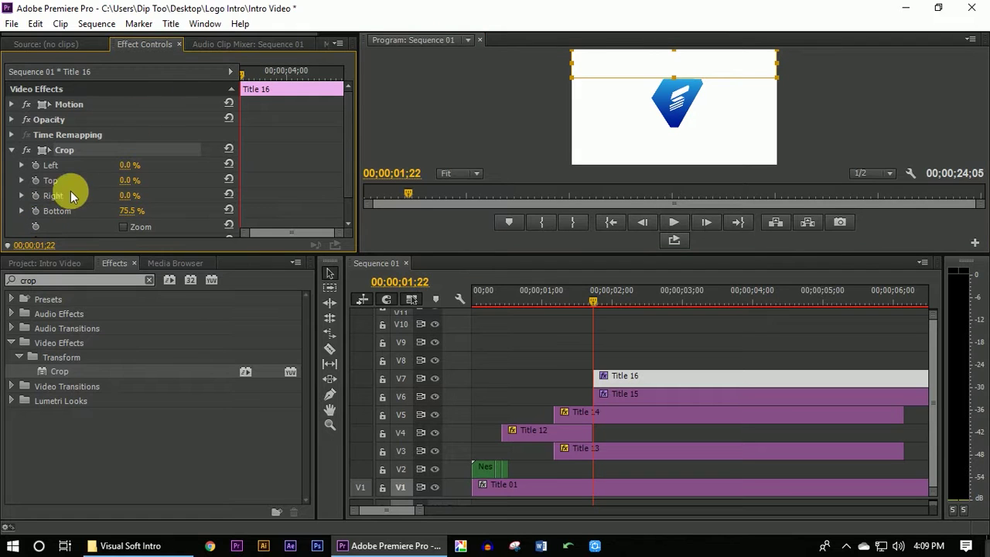
pyautogui.click(35, 210)
pyautogui.press('Right')
pyautogui.press('space')
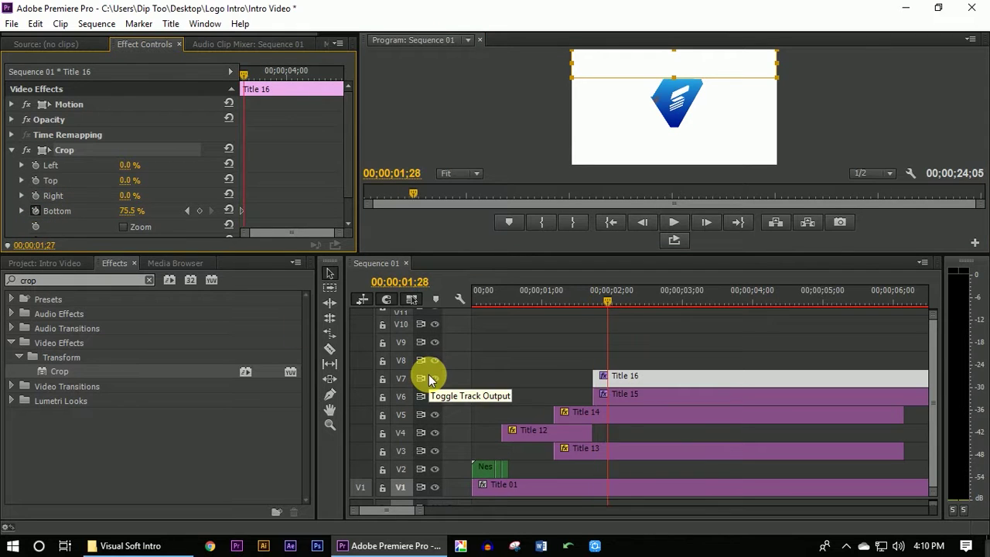
pyautogui.press('space')
pyautogui.click(625, 386)
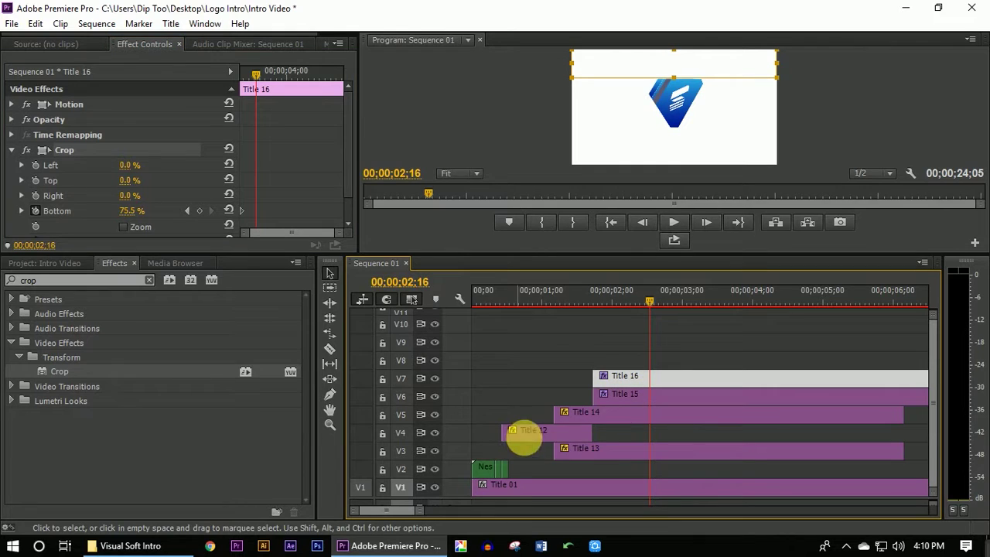
# Check Title 15's crop and bring the playhead back to 02;12.
pyautogui.click(606, 390)
pyautogui.press('Left')
pyautogui.press('Left')
pyautogui.click(341, 234)
pyautogui.moveTo(341, 234); pyautogui.dragTo(272, 239)
pyautogui.press('Left')
pyautogui.press('Left')
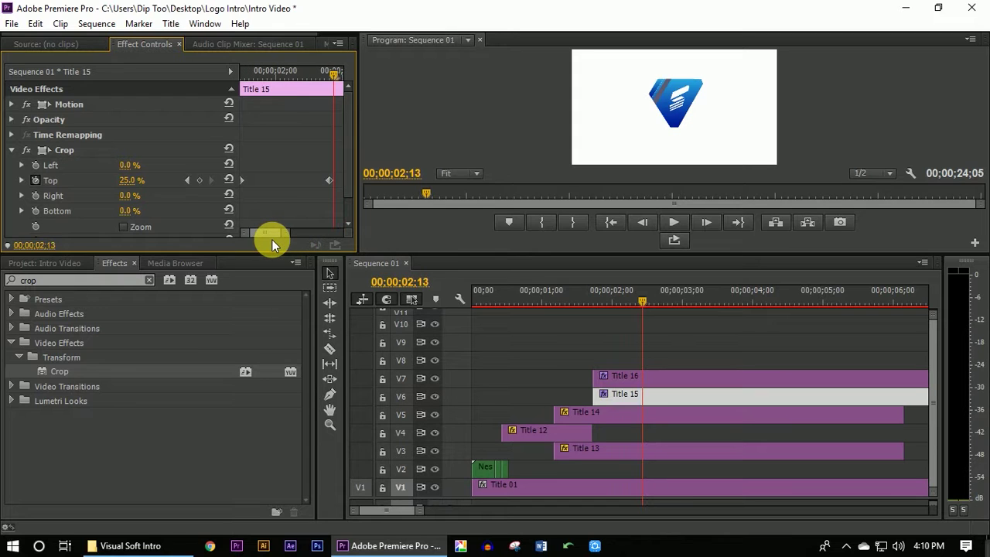
# Lower Title 16's bottom crop to 49.3% at 02;12.
pyautogui.click(634, 377)
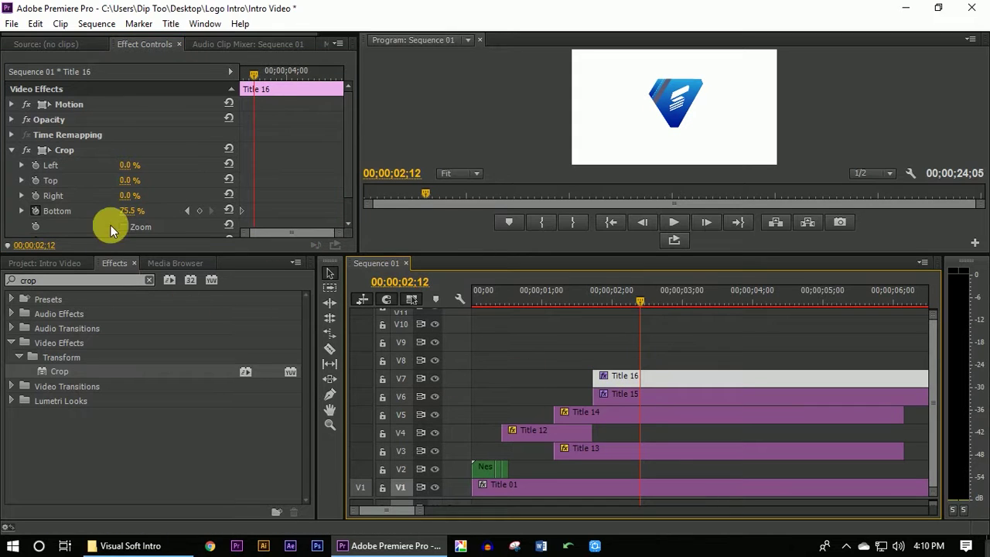
pyautogui.click(48, 149)
pyautogui.moveTo(678, 85); pyautogui.dragTo(677, 113)
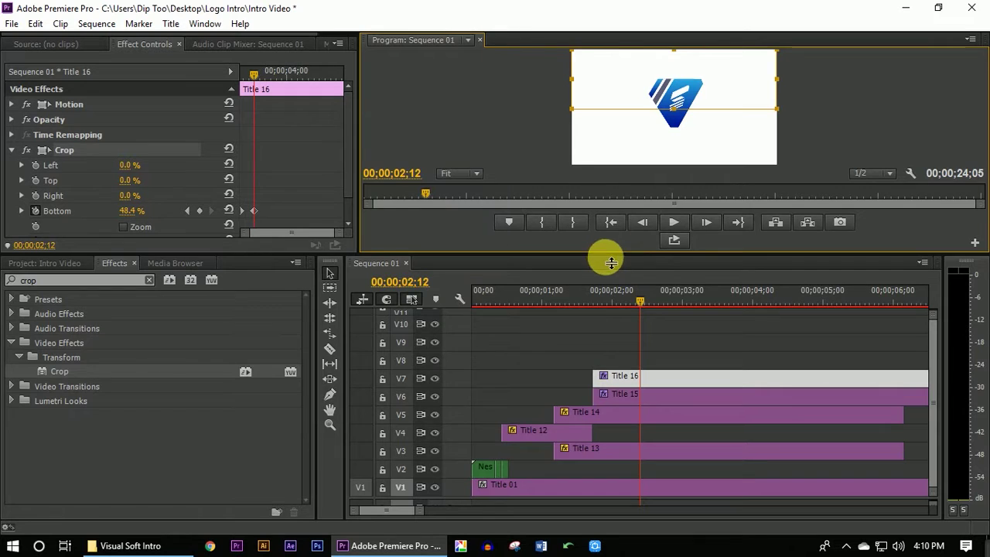
pyautogui.moveTo(607, 256); pyautogui.dragTo(604, 350)
pyautogui.moveTo(678, 165); pyautogui.dragTo(677, 162)
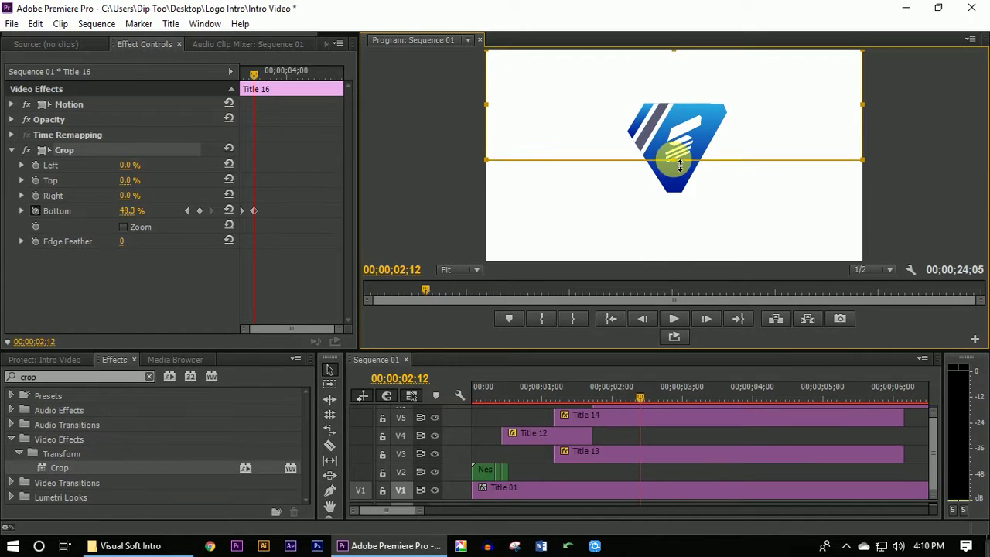
# Play the logo animation from the start and enlarge the timeline panel.
pyautogui.moveTo(639, 394); pyautogui.dragTo(472, 396)
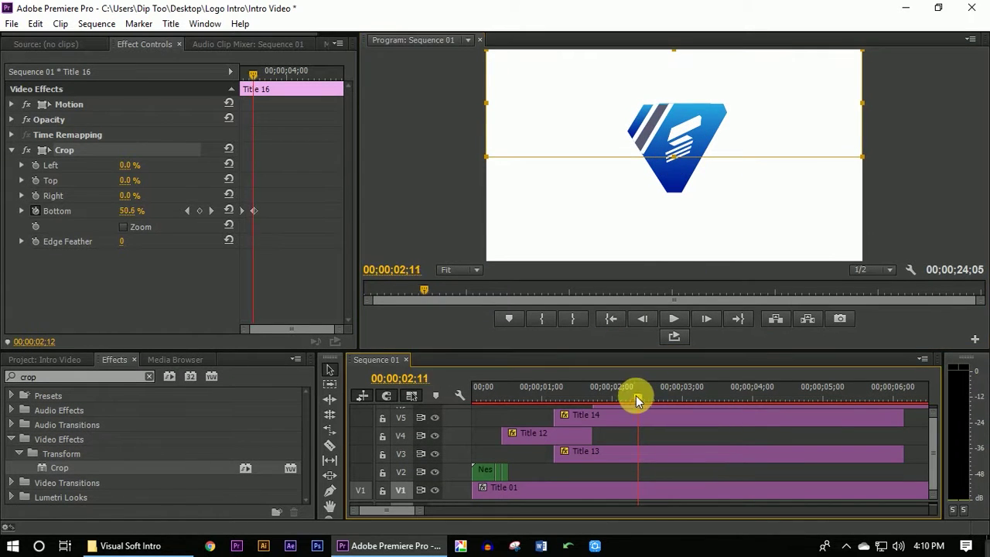
pyautogui.press('space')
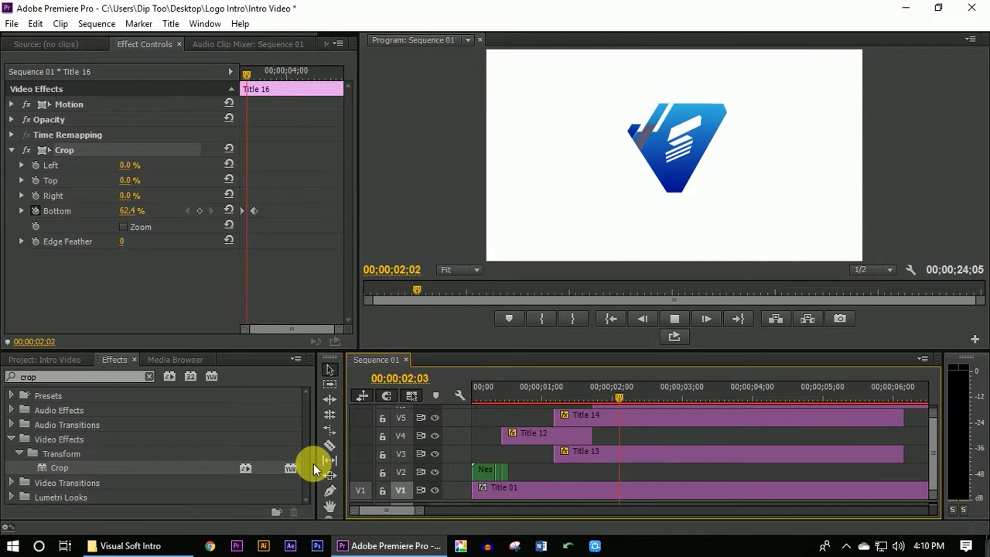
pyautogui.press('space')
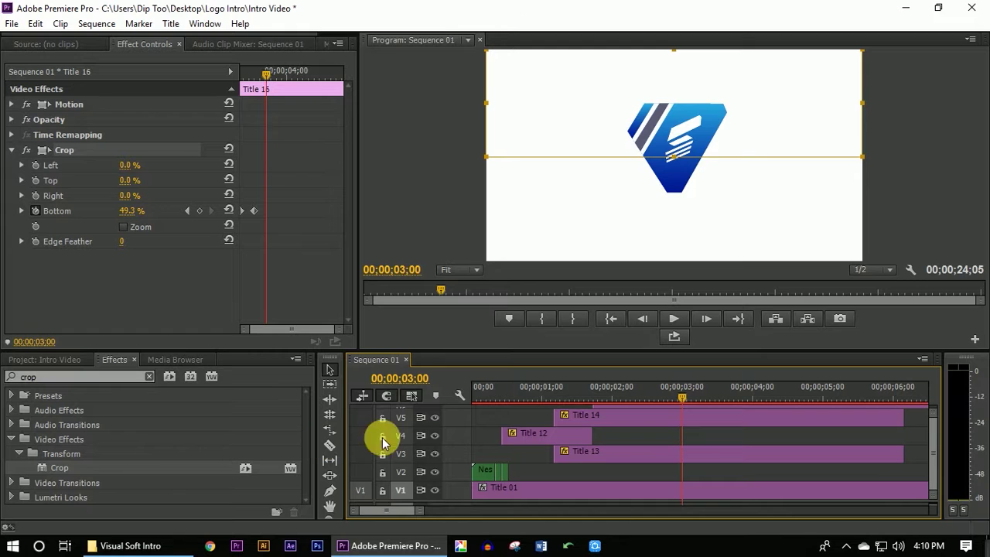
pyautogui.moveTo(523, 356); pyautogui.dragTo(515, 266)
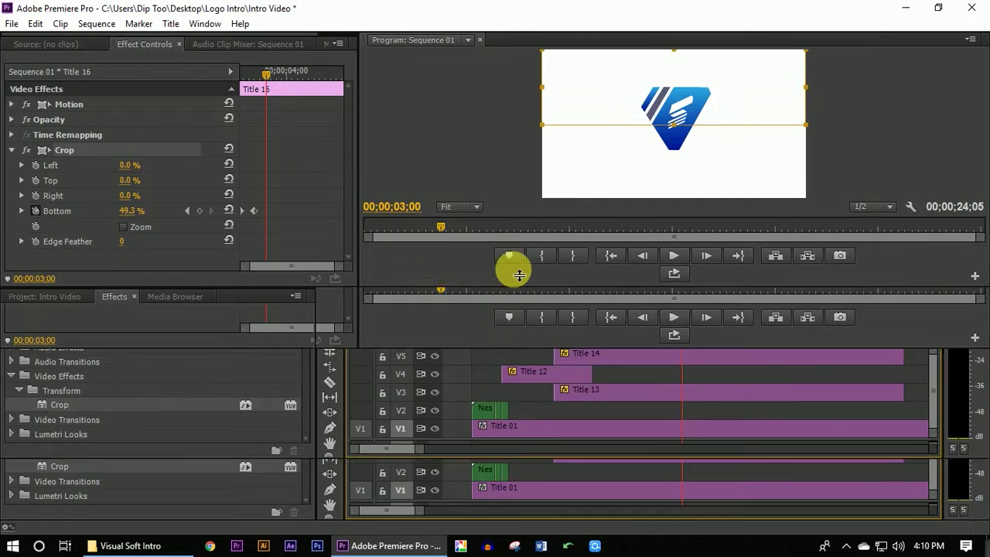
pyautogui.click(170, 23)
# Create a new default still title and draw a horizontal line above the logo.
pyautogui.moveTo(232, 40)
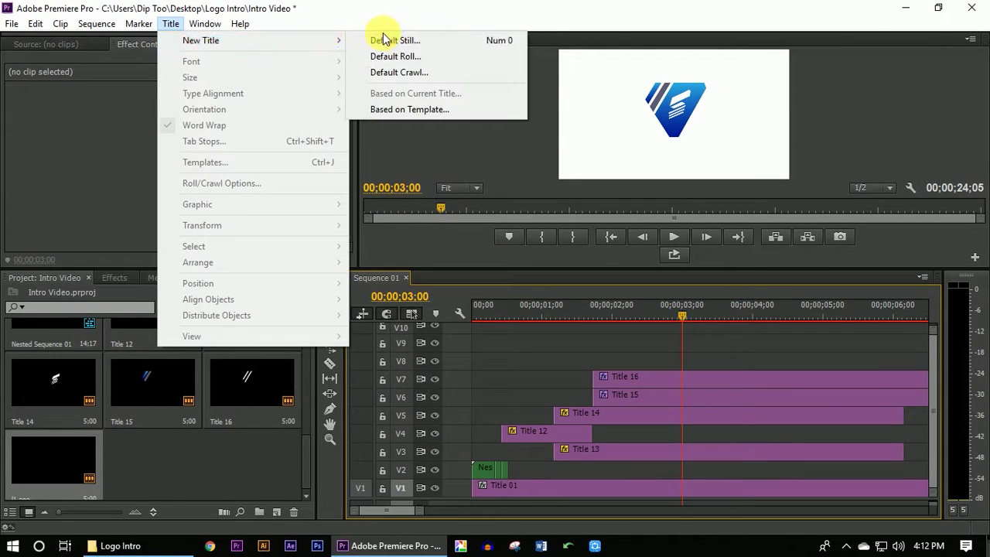
pyautogui.click(396, 40)
pyautogui.click(507, 343)
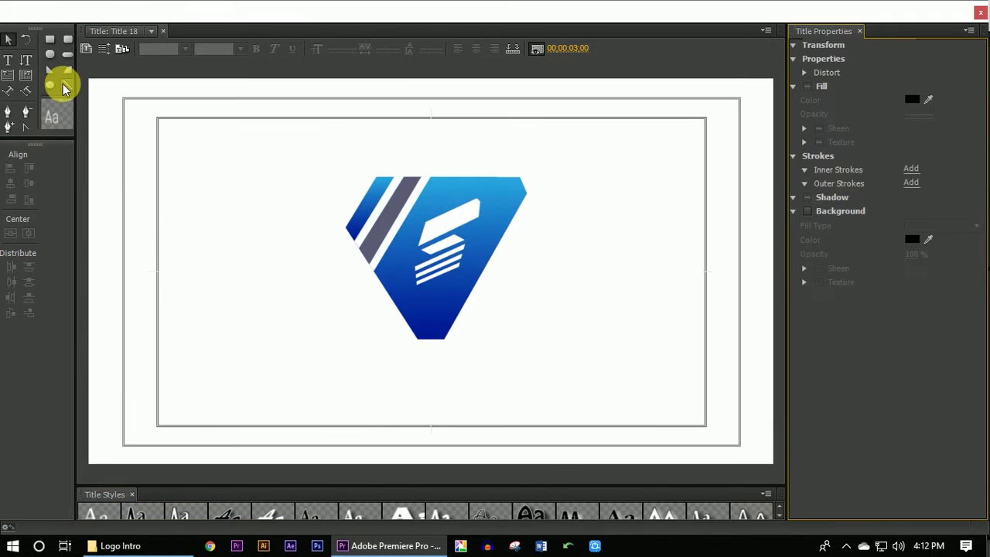
pyautogui.click(66, 85)
pyautogui.moveTo(346, 154)
pyautogui.mouseDown()
pyautogui.moveTo(591, 154)
pyautogui.moveTo(577, 164)
pyautogui.mouseUp()
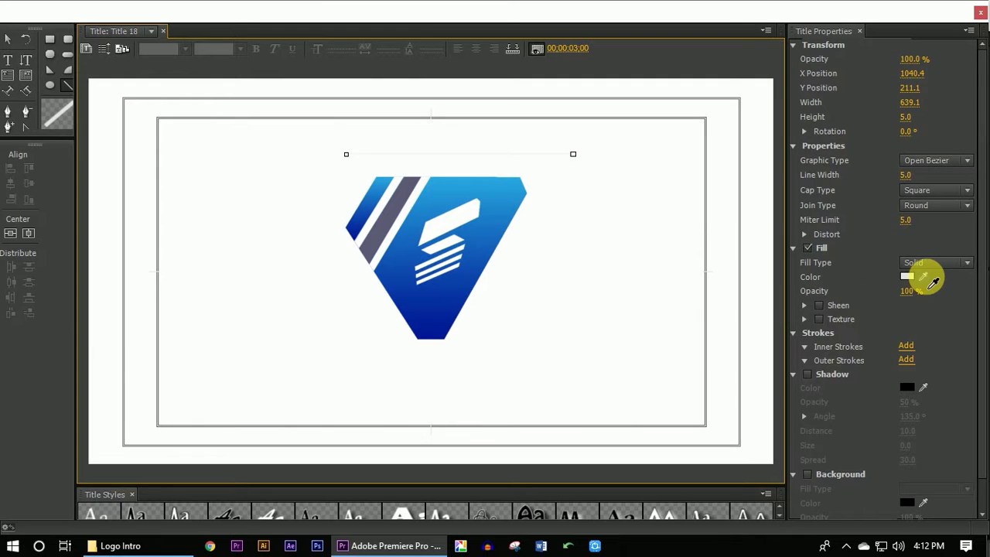
# Colour the line with a darker shade of the logo's grey stripe.
pyautogui.click(389, 233)
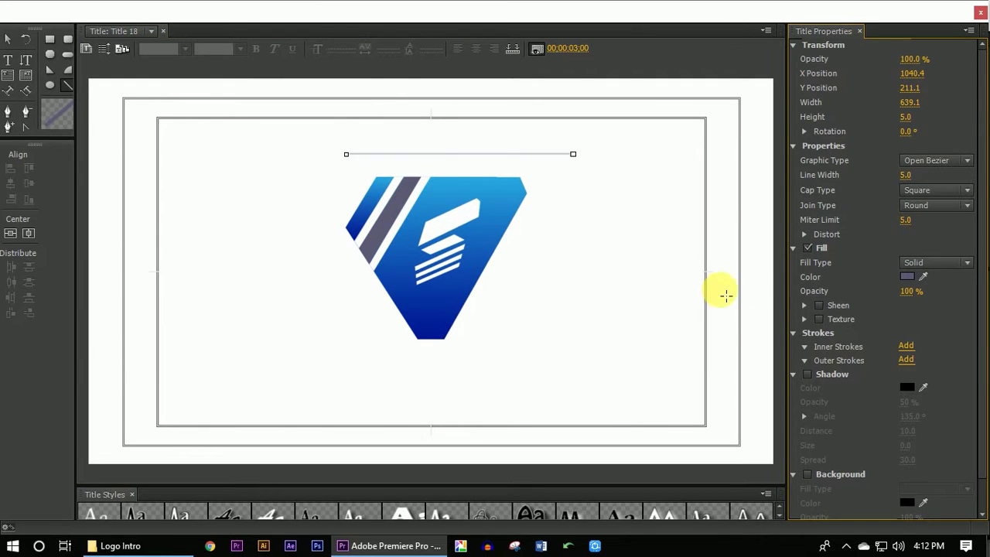
pyautogui.click(907, 276)
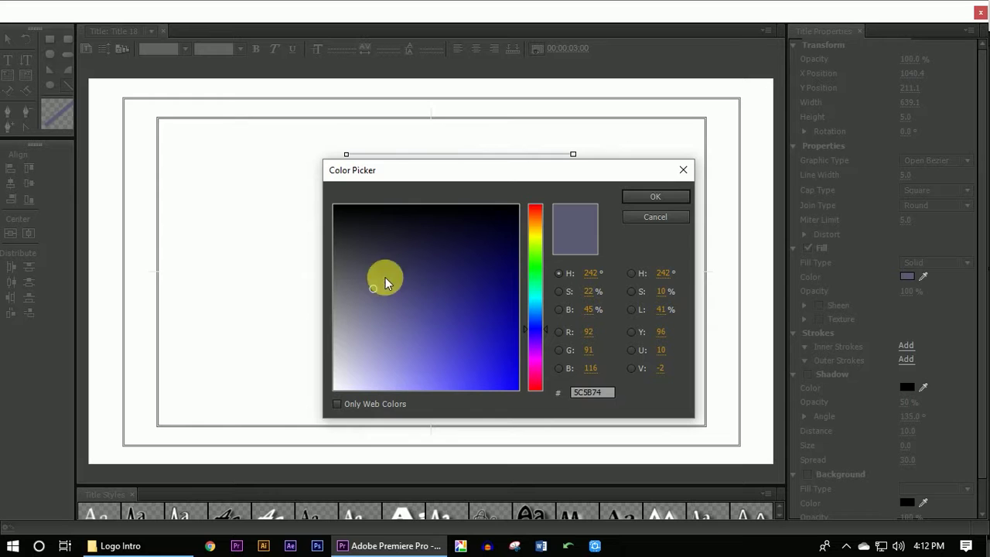
pyautogui.moveTo(394, 298); pyautogui.dragTo(384, 230)
pyautogui.press('Return')
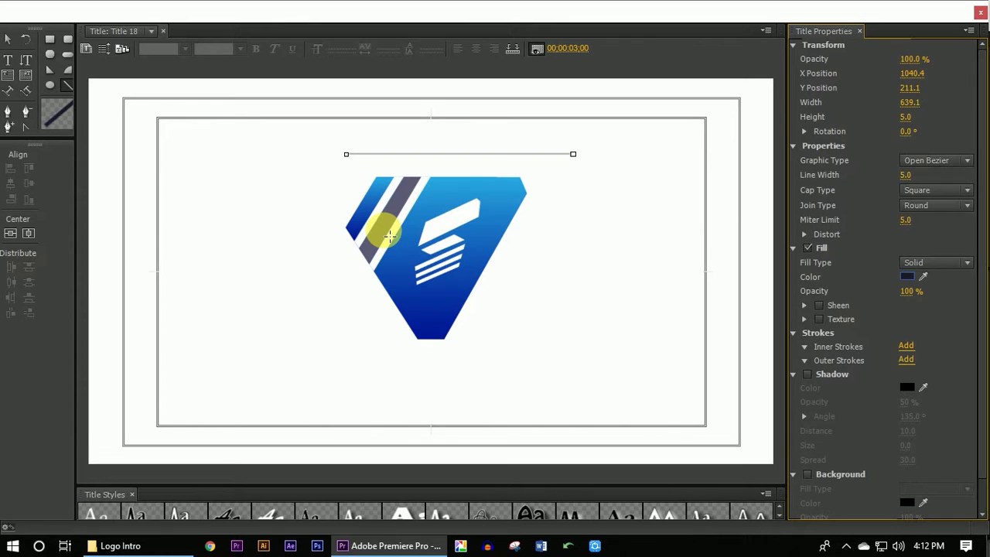
# Set the line's thickness to 3.0.
pyautogui.click(8, 39)
pyautogui.click(327, 250)
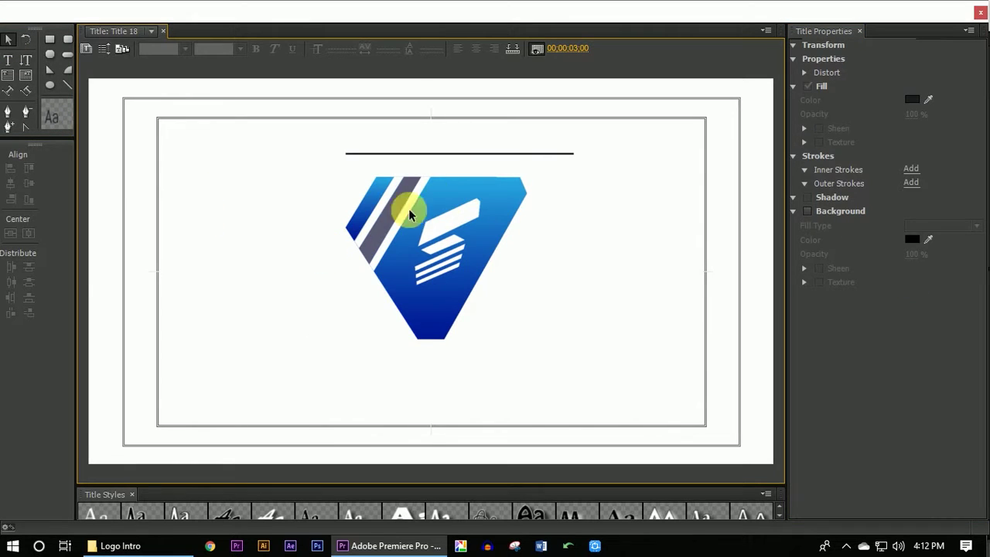
pyautogui.click(459, 154)
pyautogui.click(905, 174)
pyautogui.write('3')
pyautogui.press('Return')
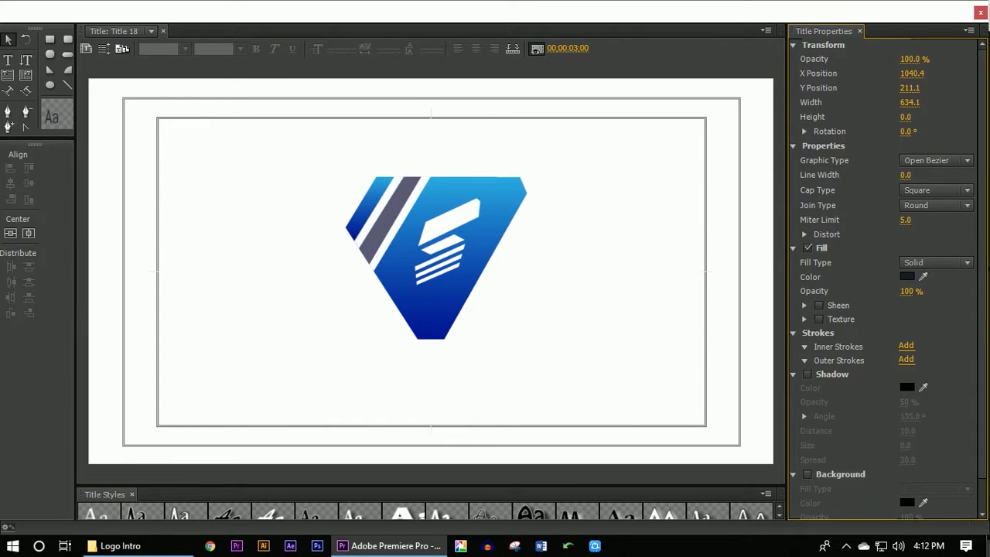
# Enter .54 in the line's width field, lower it slightly and shorten its left end.
pyautogui.click(681, 256)
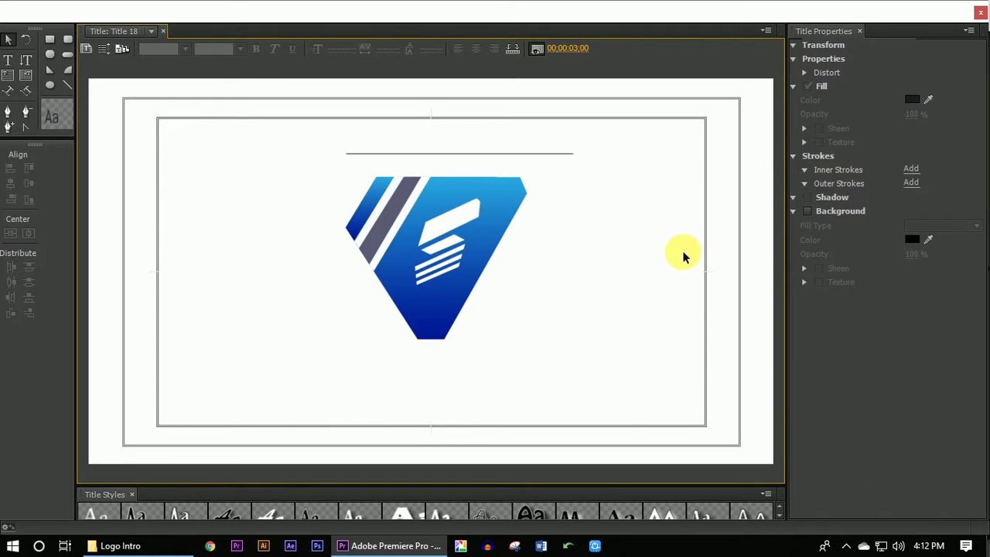
pyautogui.click(387, 154)
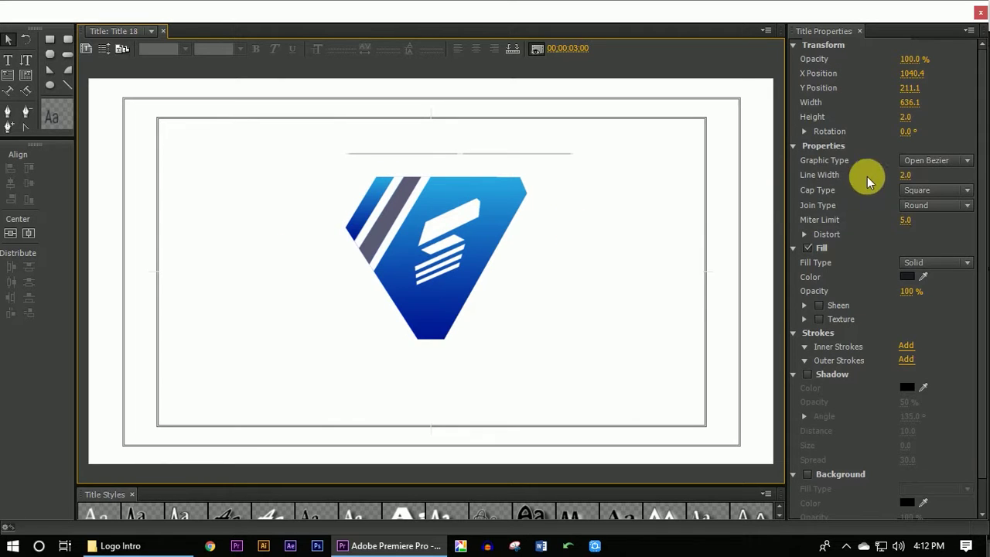
pyautogui.click(906, 175)
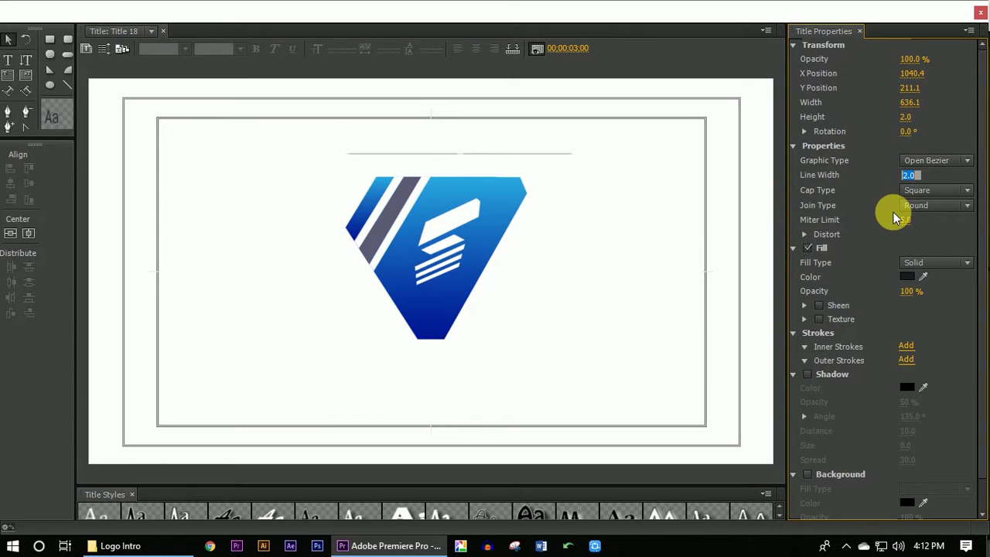
pyautogui.write('.54')
pyautogui.click(651, 339)
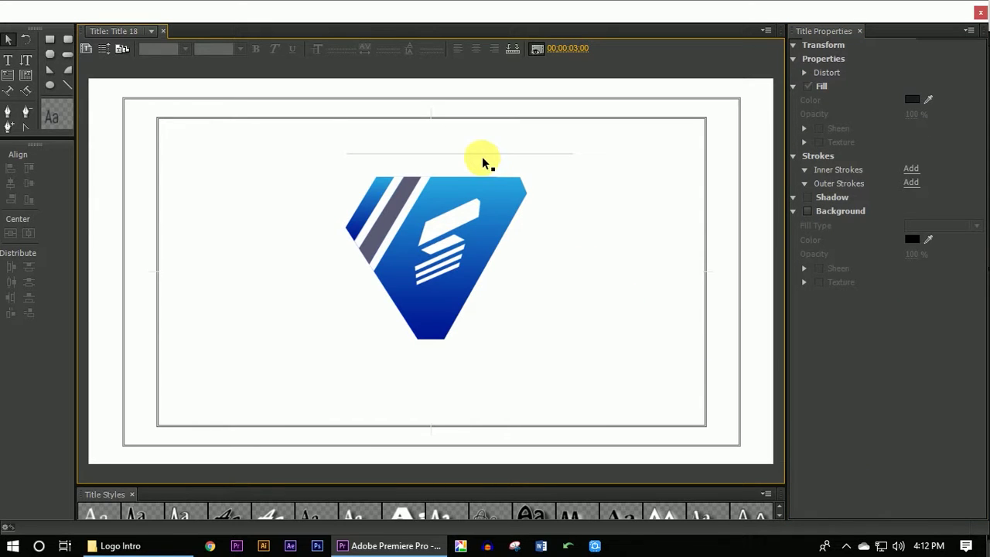
pyautogui.moveTo(482, 157); pyautogui.dragTo(481, 169)
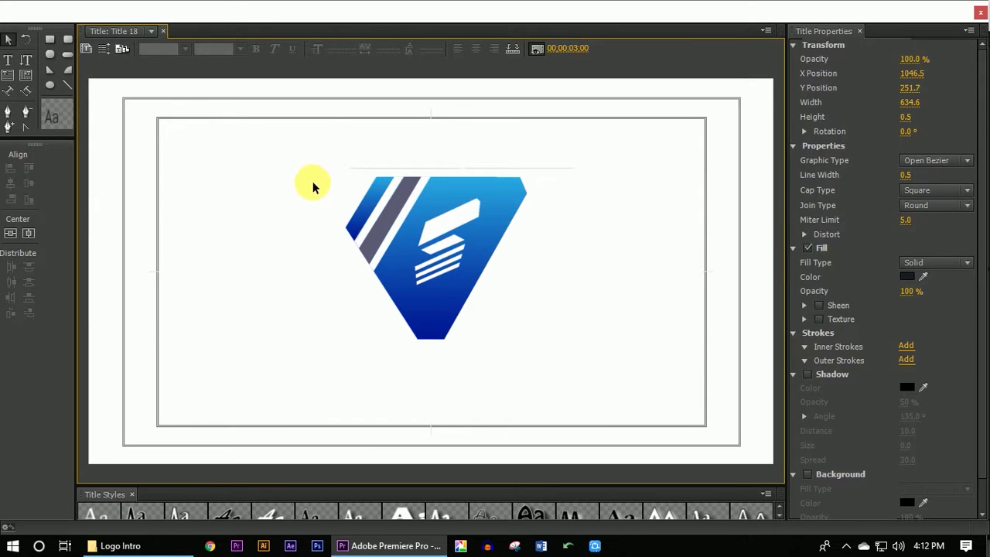
pyautogui.moveTo(353, 175); pyautogui.dragTo(394, 168)
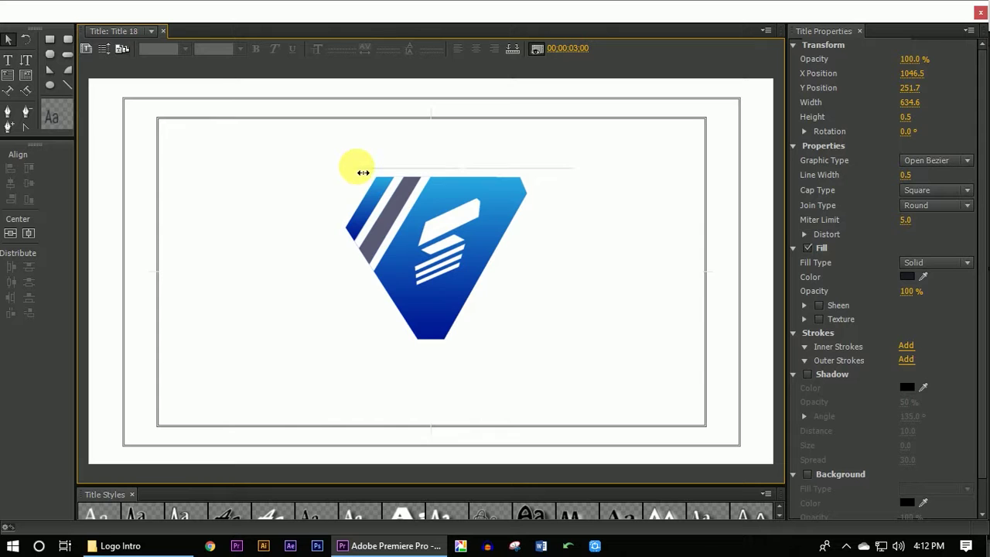
# Center the line, set it on the logo's top edge and stretch it rightward.
pyautogui.click(10, 233)
pyautogui.click(28, 233)
pyautogui.moveTo(405, 275); pyautogui.dragTo(410, 164)
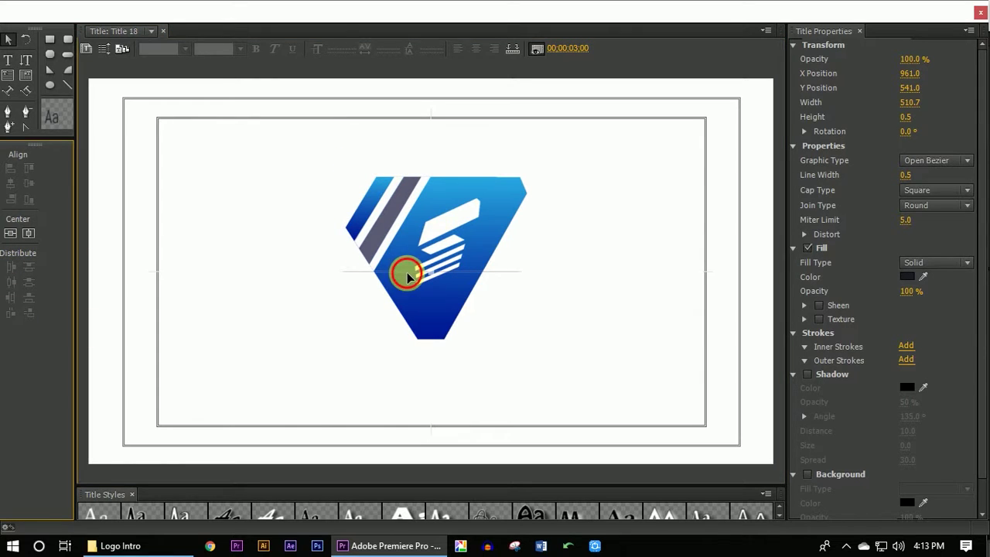
pyautogui.moveTo(410, 162); pyautogui.dragTo(413, 170)
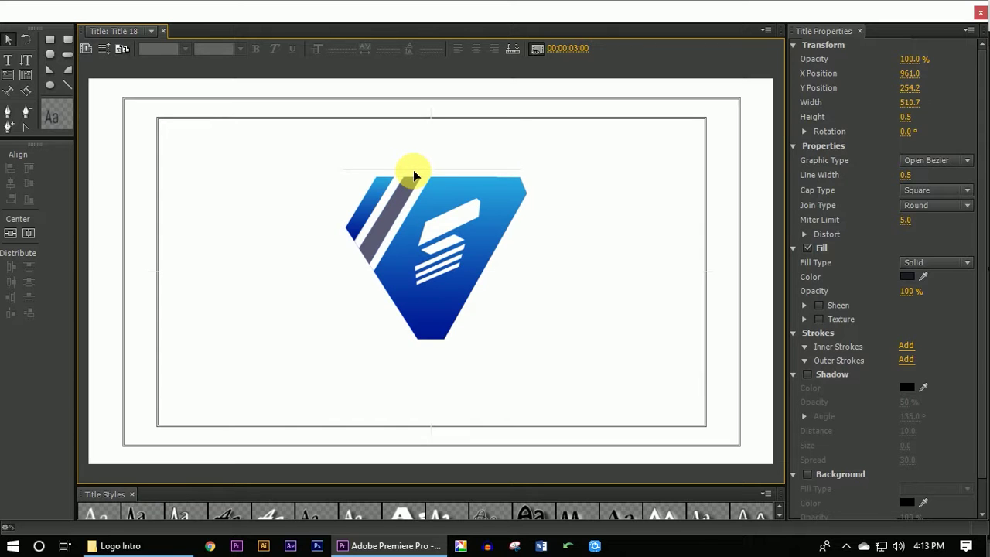
pyautogui.moveTo(413, 172); pyautogui.dragTo(416, 174)
pyautogui.press('Up')
pyautogui.press('Up')
pyautogui.press('Up')
pyautogui.press('Up')
pyautogui.press('Up')
pyautogui.press('Up')
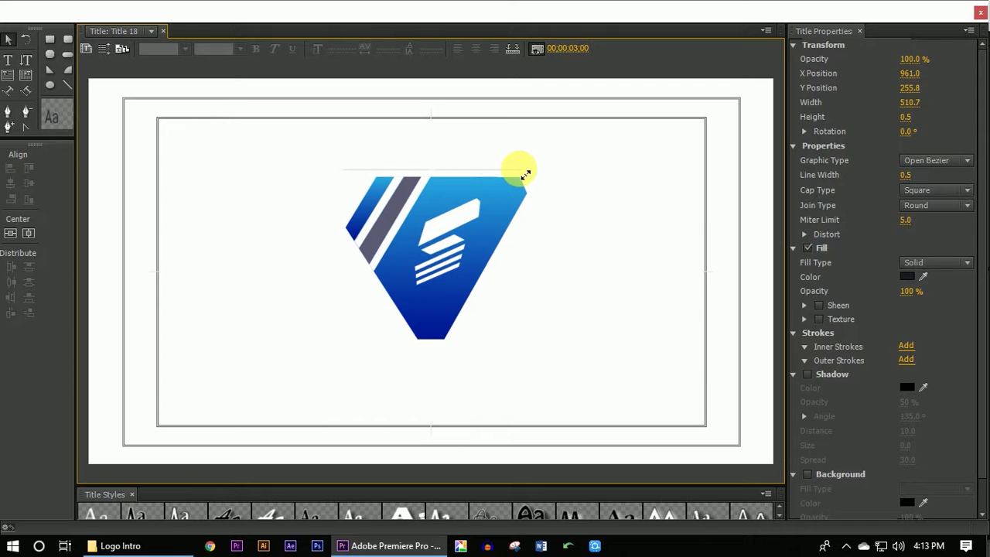
pyautogui.moveTo(523, 170); pyautogui.dragTo(541, 175)
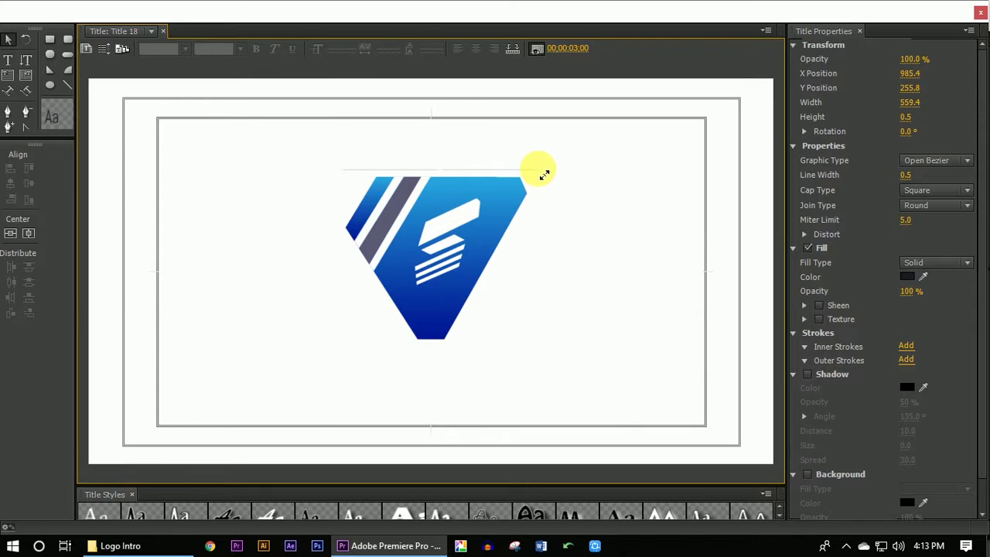
# Place a copy of the line lower, rotate it to about 119.7°, and align it with the logo's right edge.
pyautogui.moveTo(465, 258); pyautogui.dragTo(464, 294)
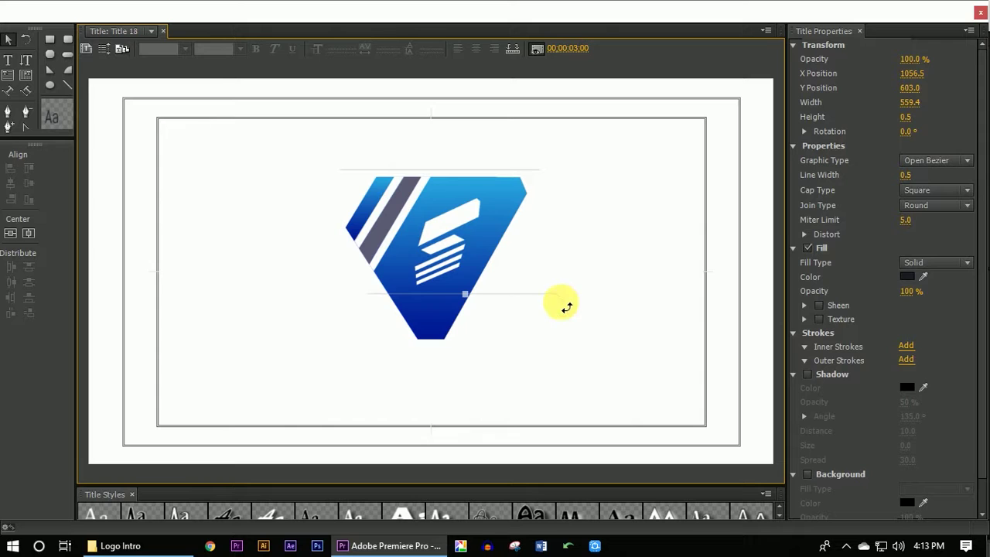
pyautogui.moveTo(567, 307); pyautogui.dragTo(435, 342)
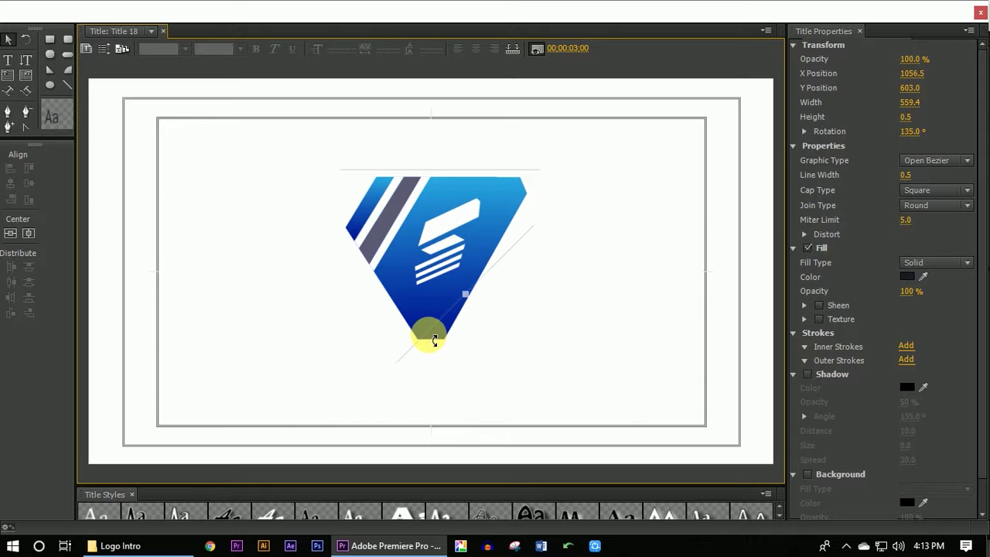
pyautogui.moveTo(435, 341); pyautogui.dragTo(444, 338)
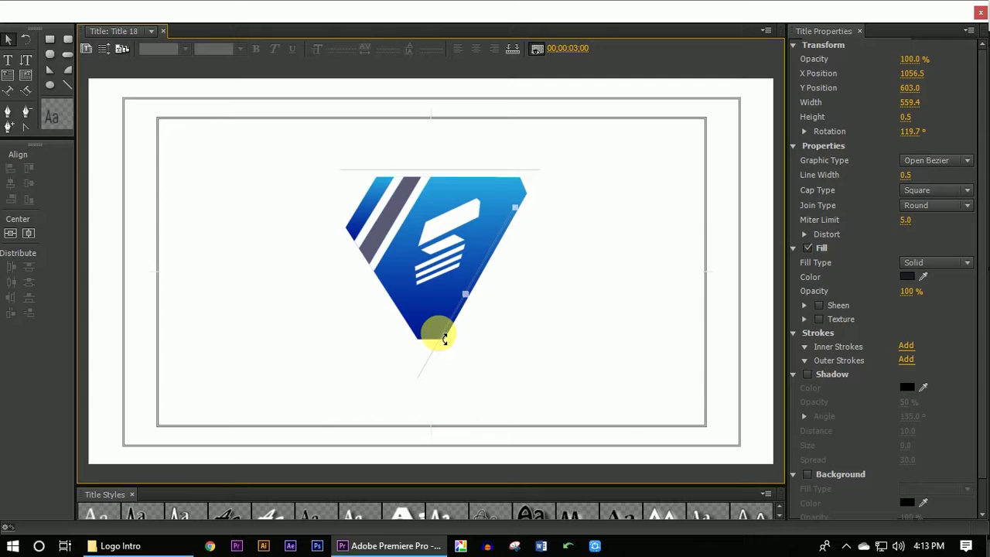
pyautogui.moveTo(464, 315)
pyautogui.mouseDown()
pyautogui.moveTo(482, 314)
pyautogui.moveTo(480, 301)
pyautogui.mouseUp()
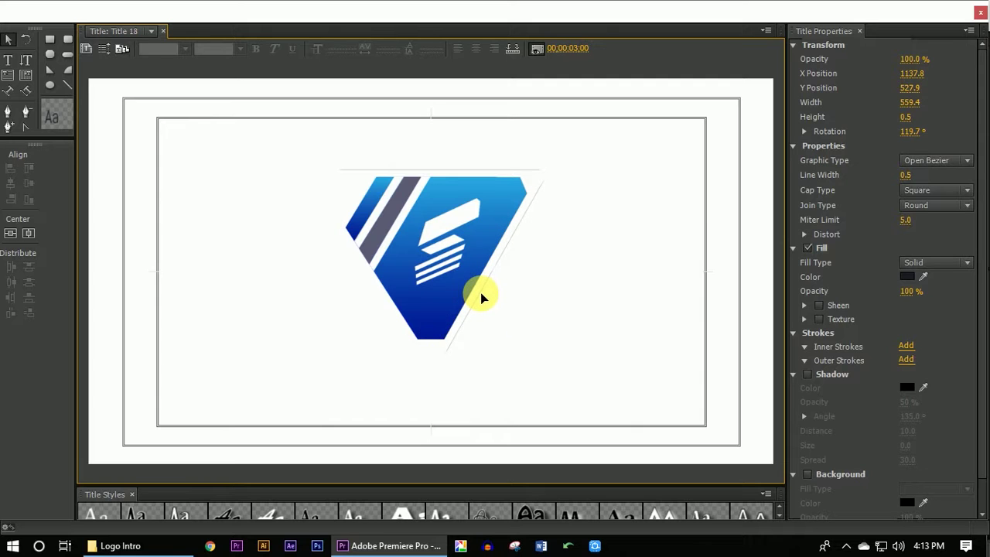
pyautogui.moveTo(481, 297); pyautogui.dragTo(485, 285)
pyautogui.click(502, 253)
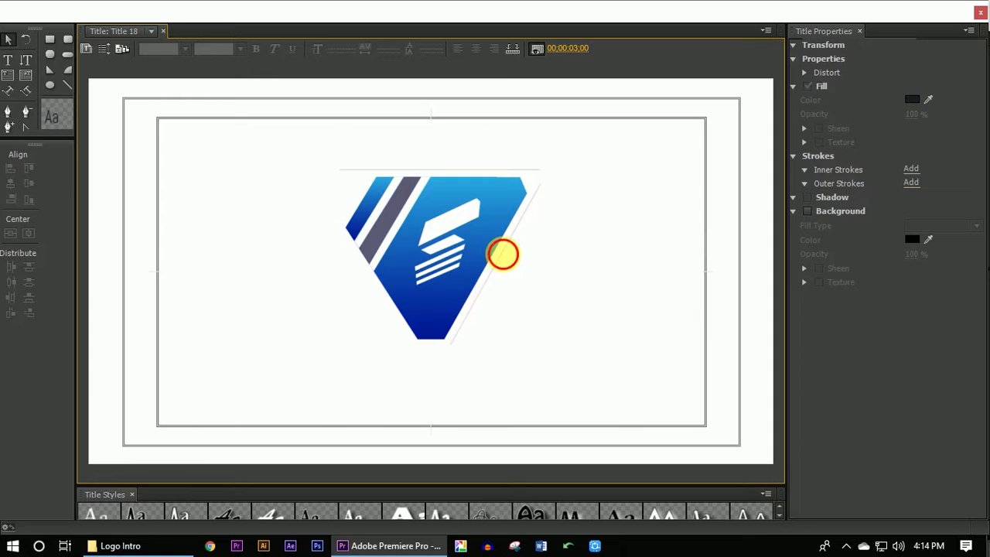
# Shorten the faint line, rotate it to 57.0°, and set it along the logo's left edge.
pyautogui.click(303, 242)
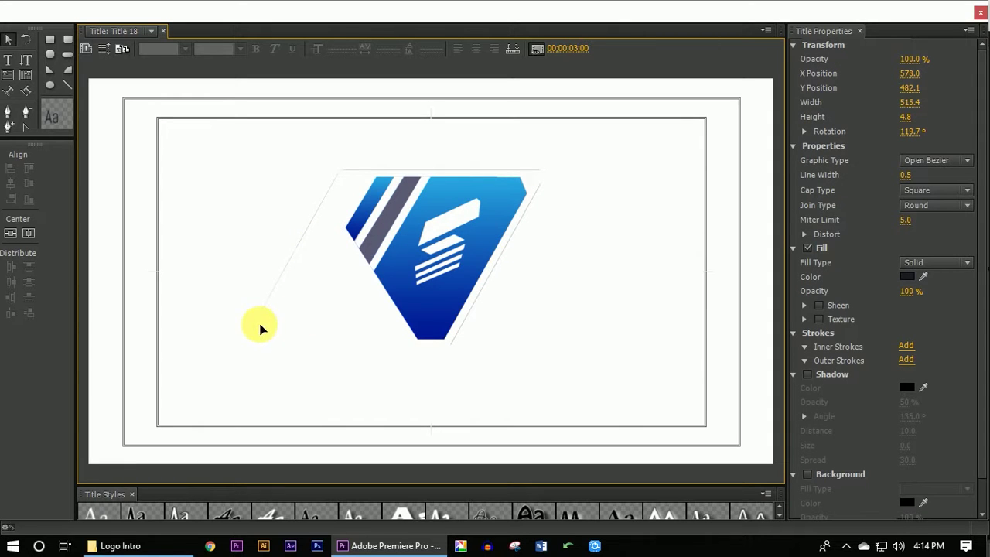
pyautogui.moveTo(259, 339); pyautogui.dragTo(295, 334)
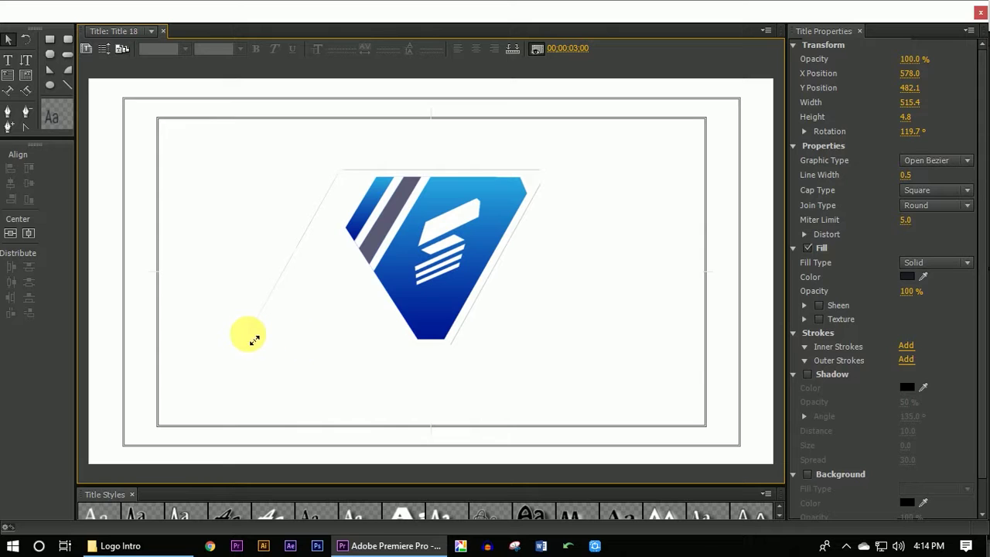
pyautogui.moveTo(265, 338); pyautogui.dragTo(356, 334)
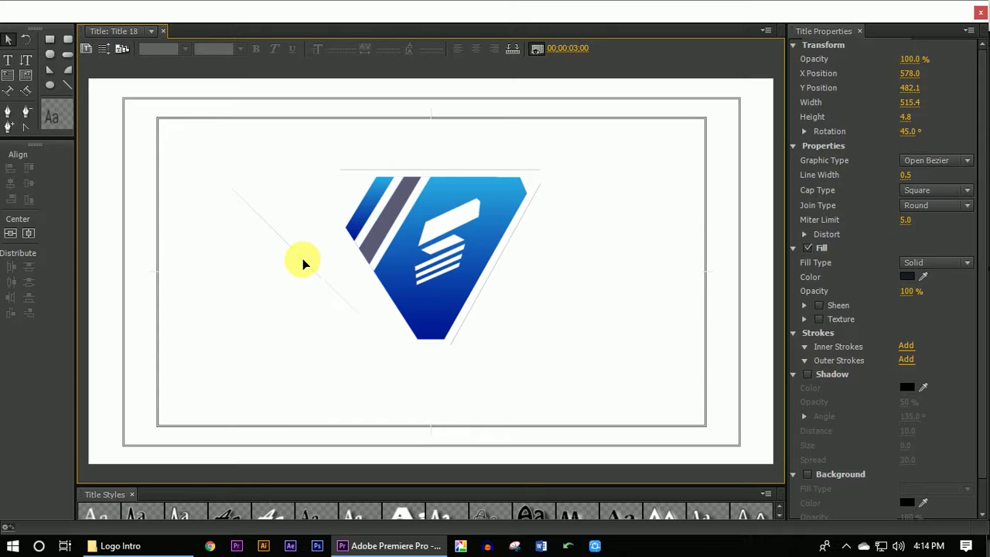
pyautogui.moveTo(303, 259); pyautogui.dragTo(387, 298)
pyautogui.moveTo(308, 229); pyautogui.dragTo(320, 218)
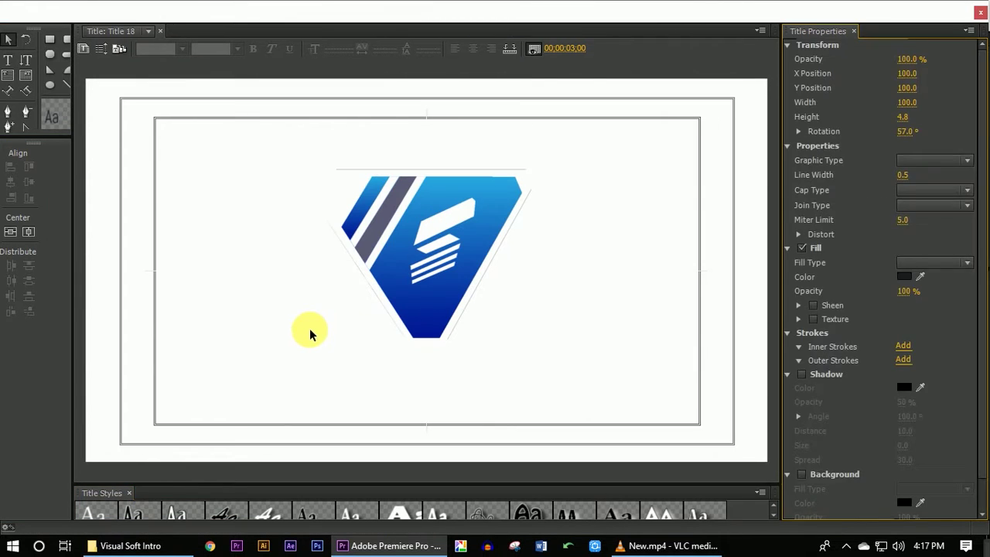
pyautogui.click(310, 330)
pyautogui.hotkey('ctrl', 'a')
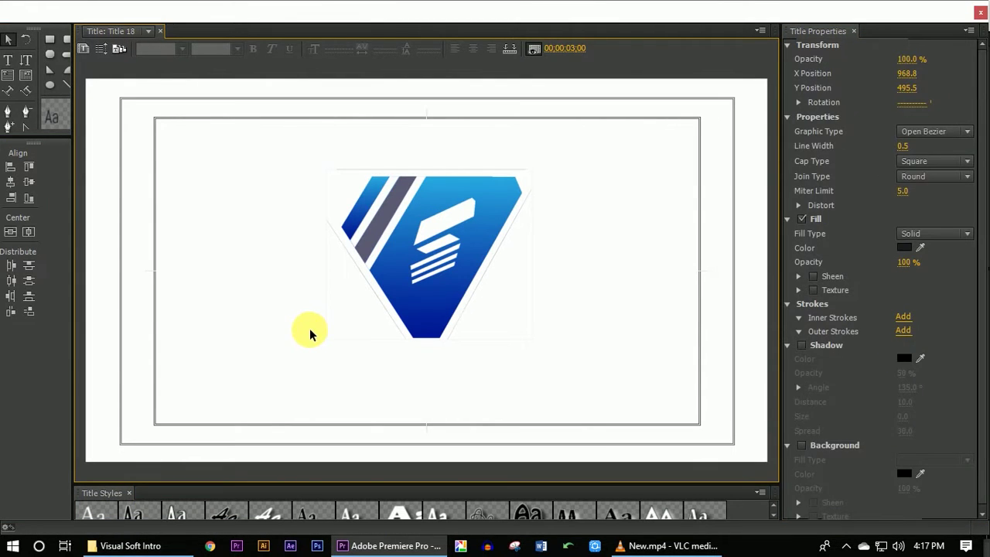
# Set the selected outline lines' width to 1.0.
pyautogui.click(905, 146)
pyautogui.write('1')
pyautogui.press('Return')
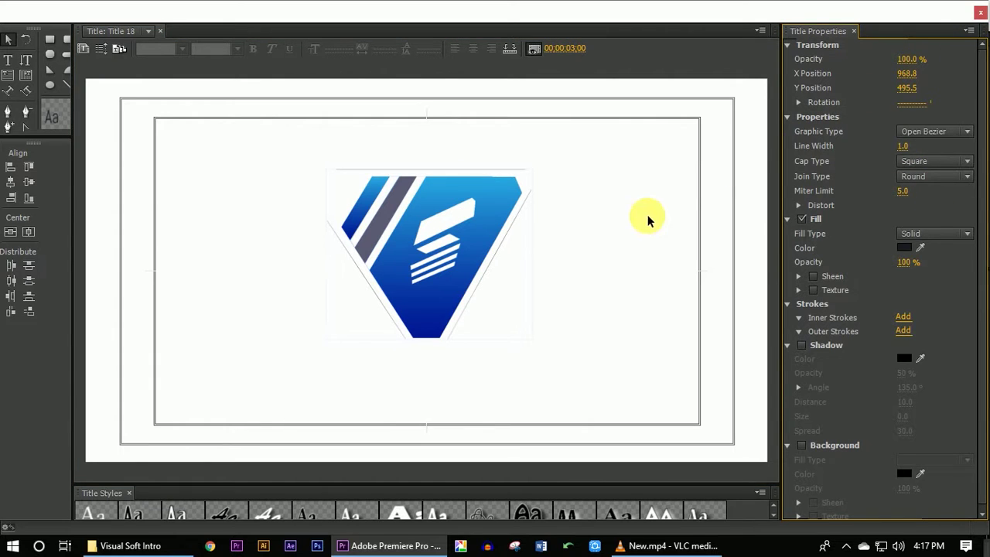
pyautogui.click(649, 221)
# Close the Titler, reopen Title 18 to check the logo, then close it again.
pyautogui.click(979, 14)
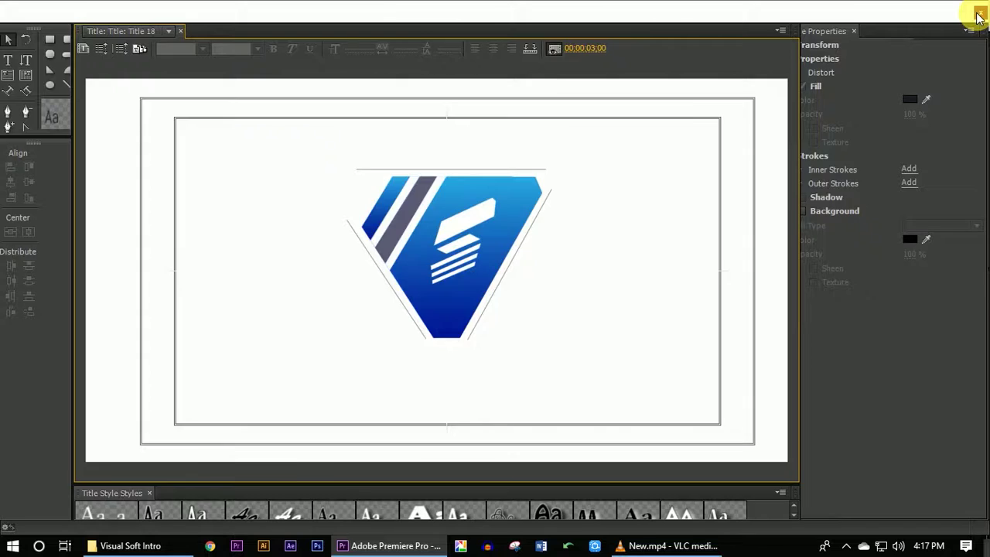
pyautogui.doubleClick(629, 367)
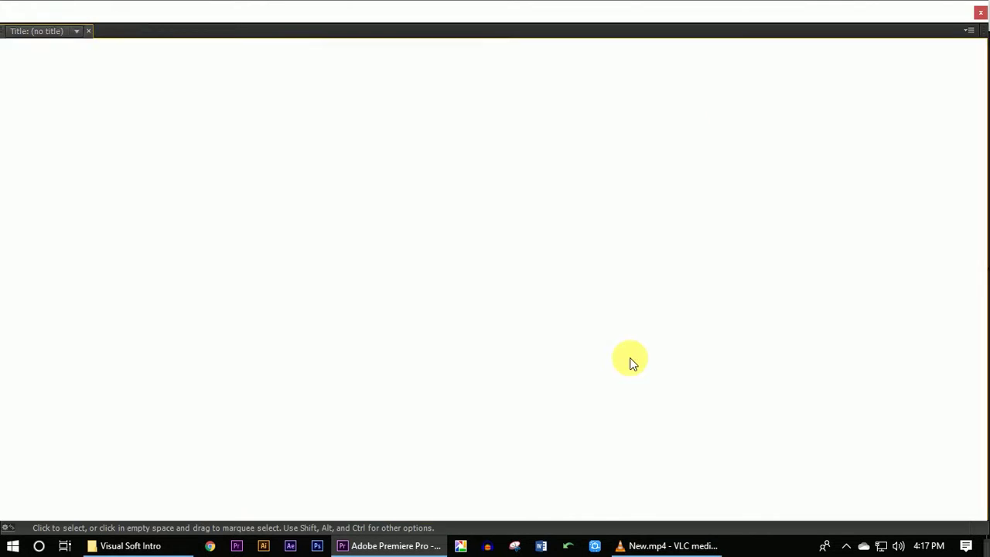
pyautogui.moveTo(256, 294); pyautogui.dragTo(671, 244)
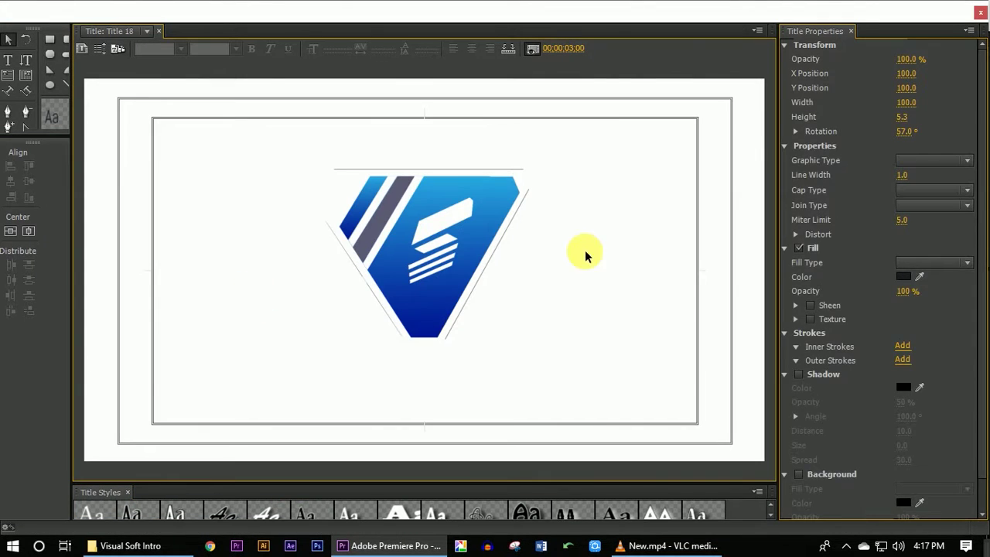
pyautogui.click(671, 245)
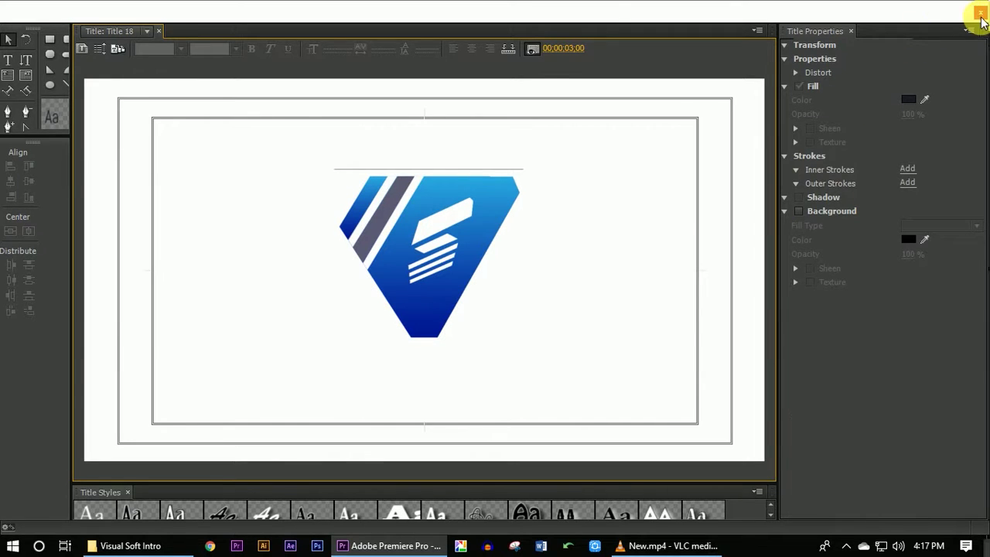
pyautogui.click(979, 16)
pyautogui.click(170, 23)
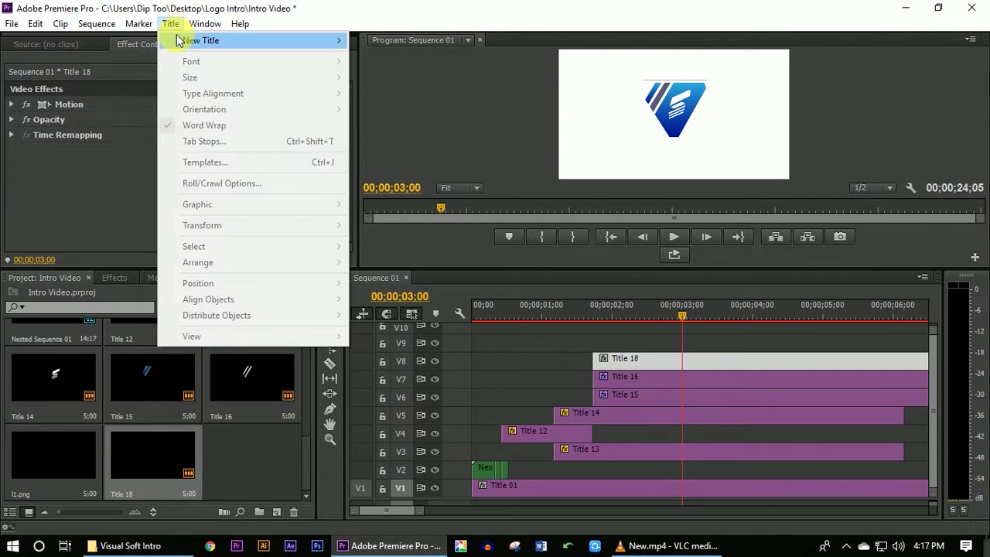
# Create Title 19 as a new default still title from the outlined logo.
pyautogui.moveTo(178, 40)
pyautogui.click(366, 42)
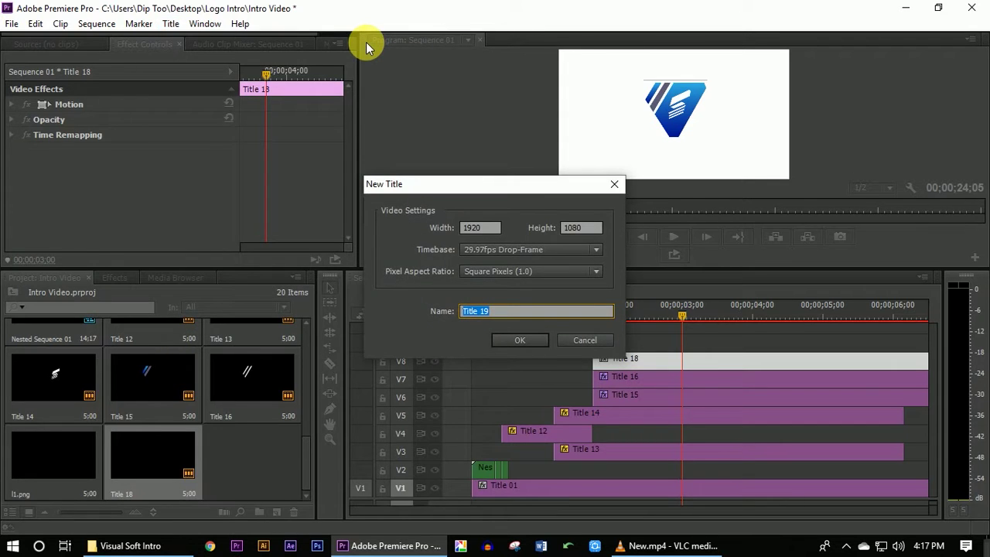
pyautogui.press('Return')
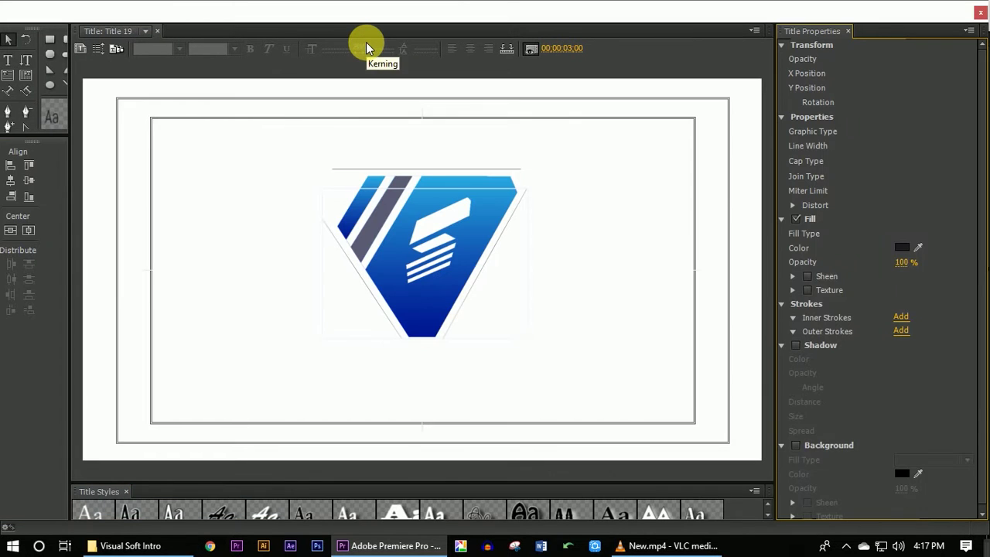
pyautogui.click(353, 277)
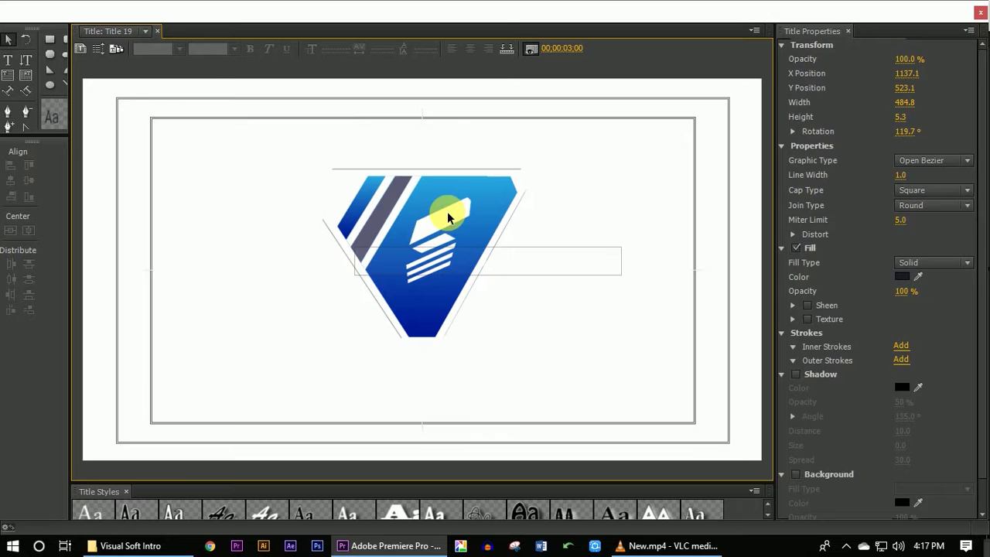
pyautogui.click(486, 214)
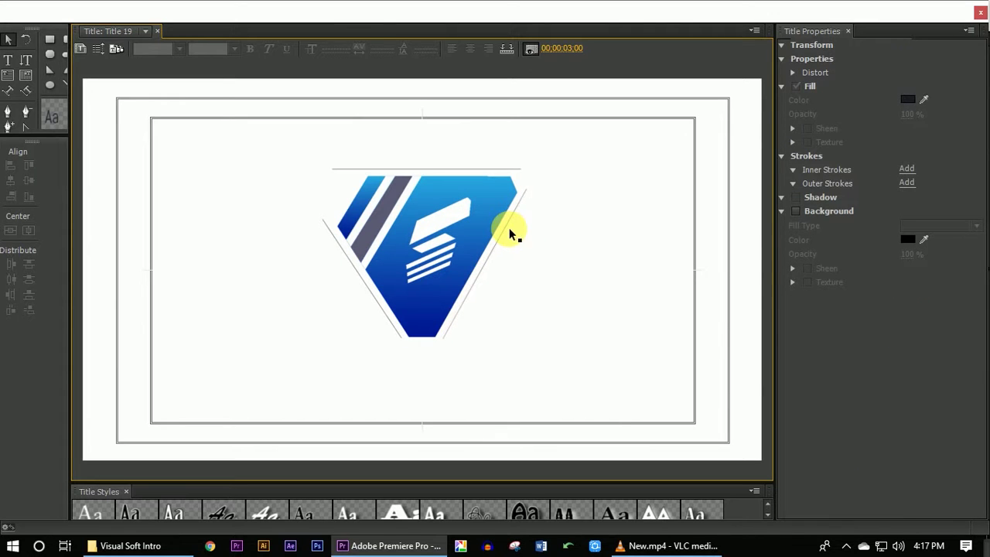
pyautogui.click(506, 226)
pyautogui.click(512, 225)
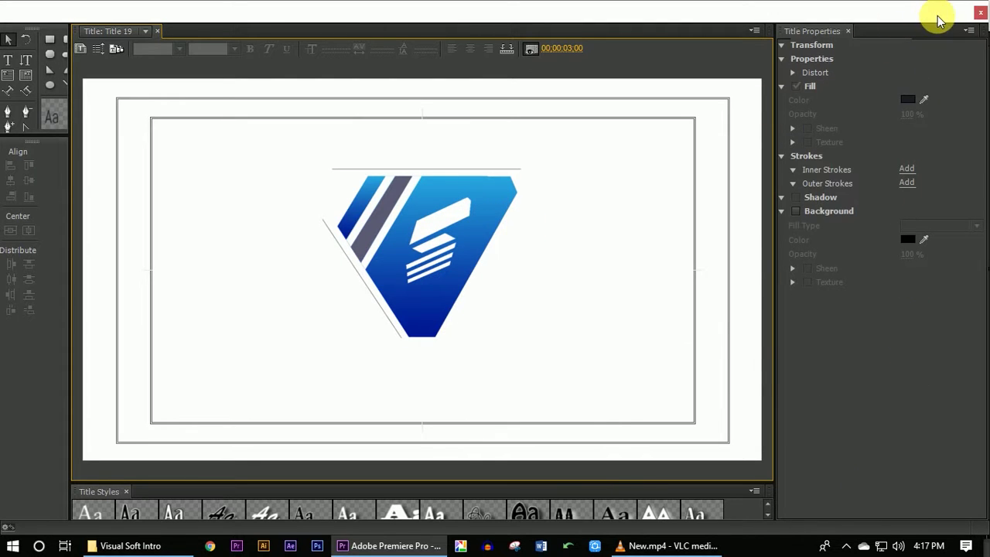
pyautogui.click(975, 13)
# Create Title 20 as another new title and return to the timeline.
pyautogui.hotkey('ctrl', 't')
pyautogui.press('Return')
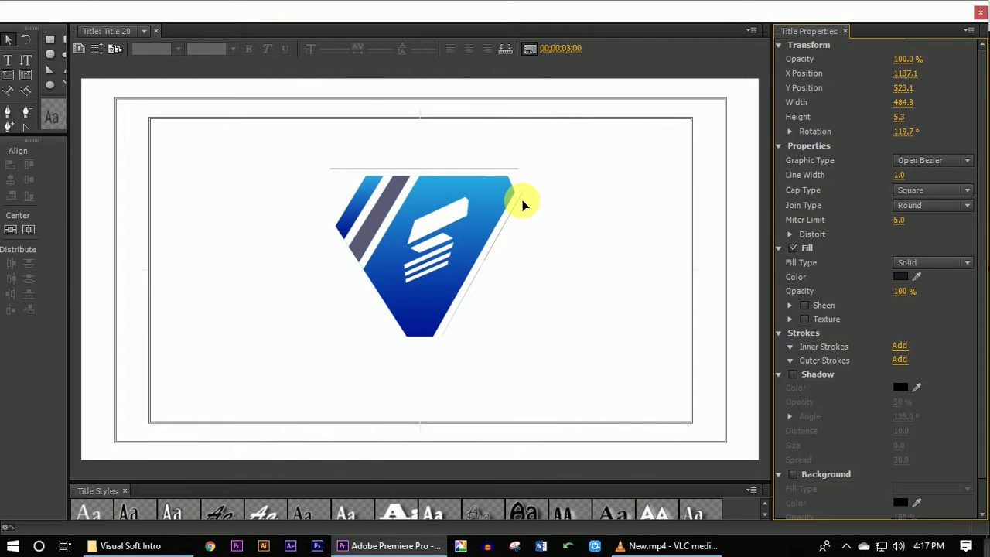
pyautogui.click(575, 270)
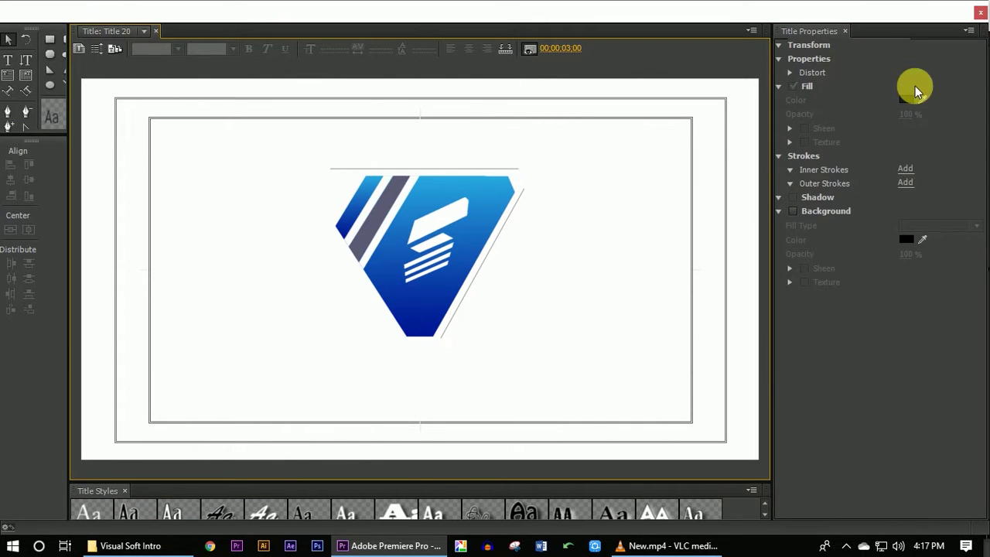
pyautogui.click(976, 12)
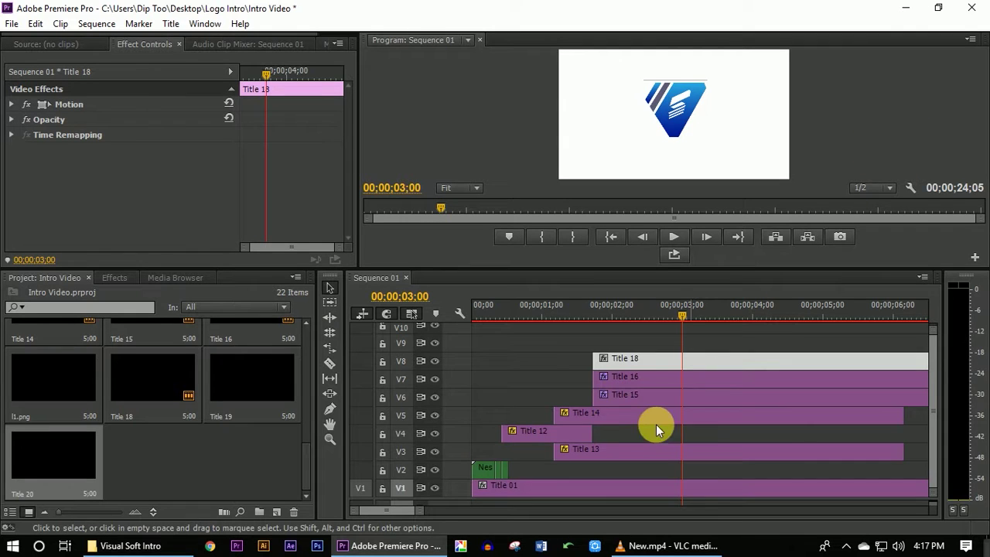
# Preview the logo animation and find Title 18's start around 1;22.
pyautogui.click(571, 376)
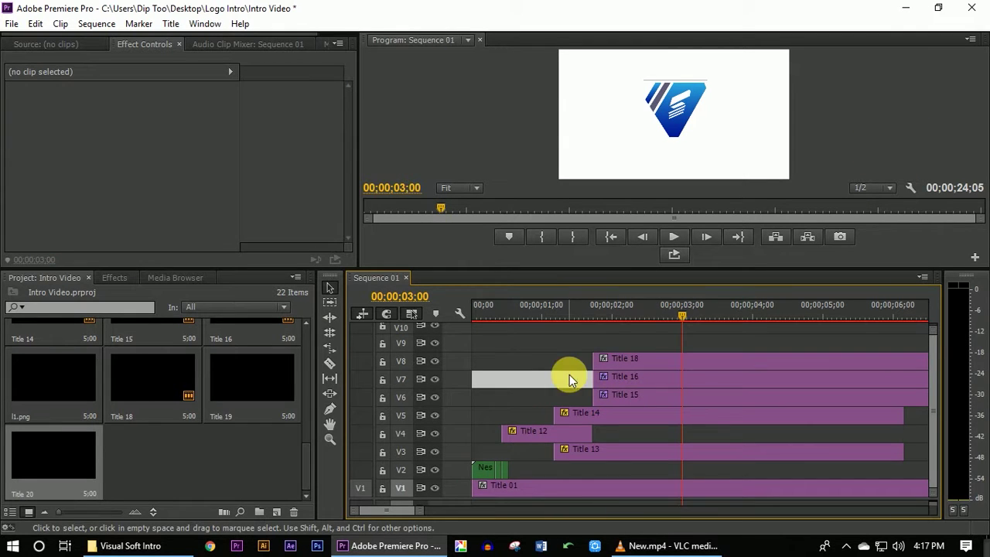
pyautogui.moveTo(684, 318); pyautogui.dragTo(464, 363)
pyautogui.press('space')
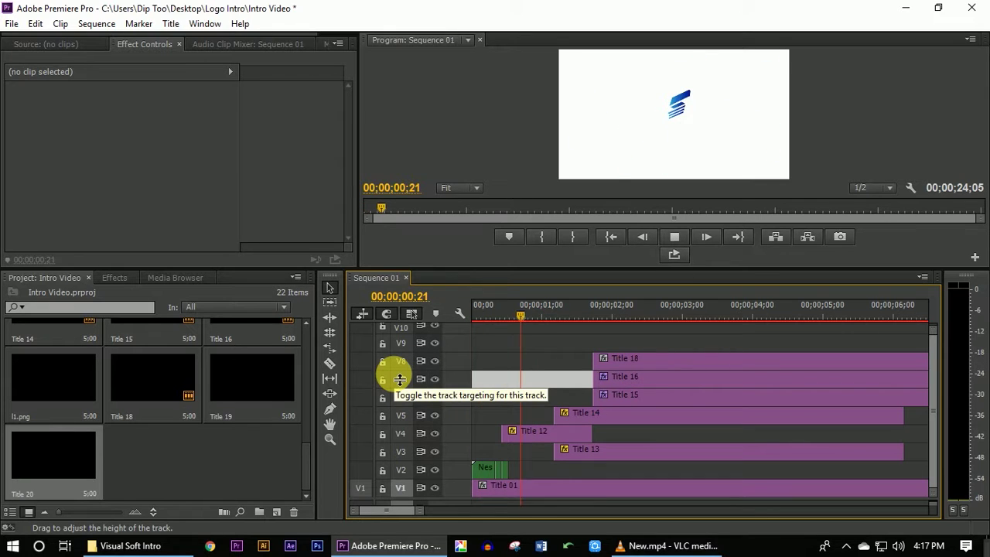
pyautogui.press('space')
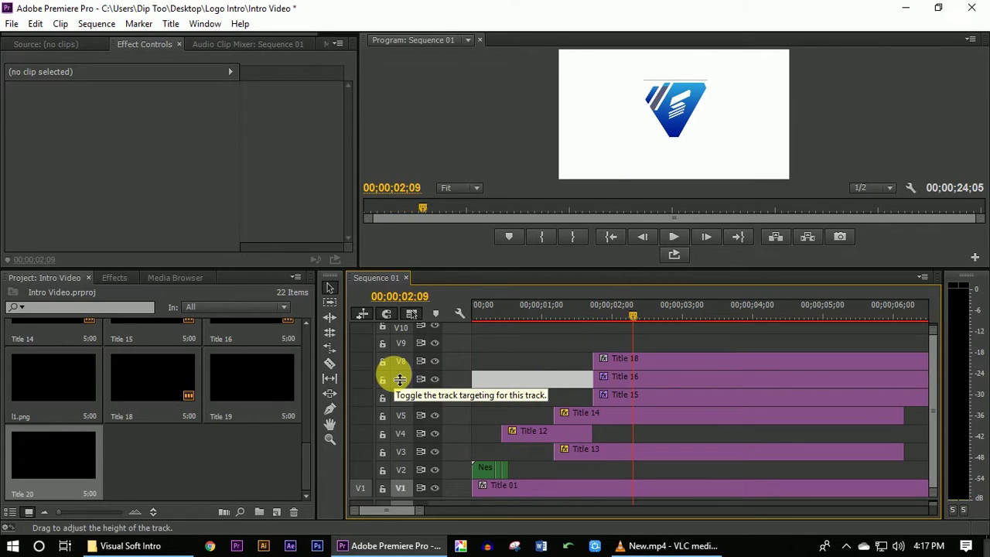
pyautogui.press('Left')
pyautogui.press('Left')
pyautogui.press('Left')
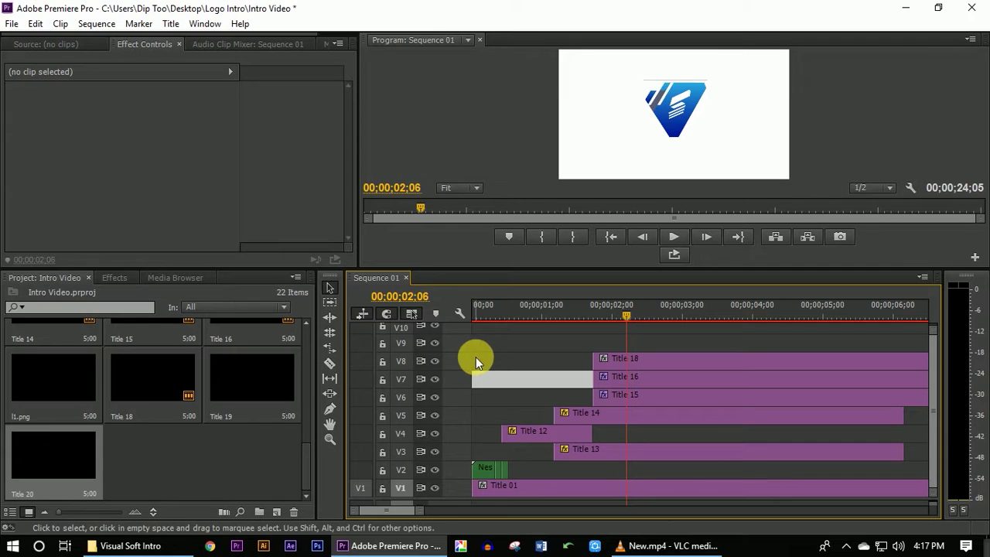
pyautogui.press('Left')
pyautogui.press('Left')
pyautogui.press('Left')
pyautogui.press('Left')
pyautogui.press('Left')
pyautogui.press('Left')
pyautogui.press('Left')
pyautogui.press('Left')
pyautogui.press('Left')
pyautogui.press('Left')
pyautogui.press('Left')
pyautogui.press('Left')
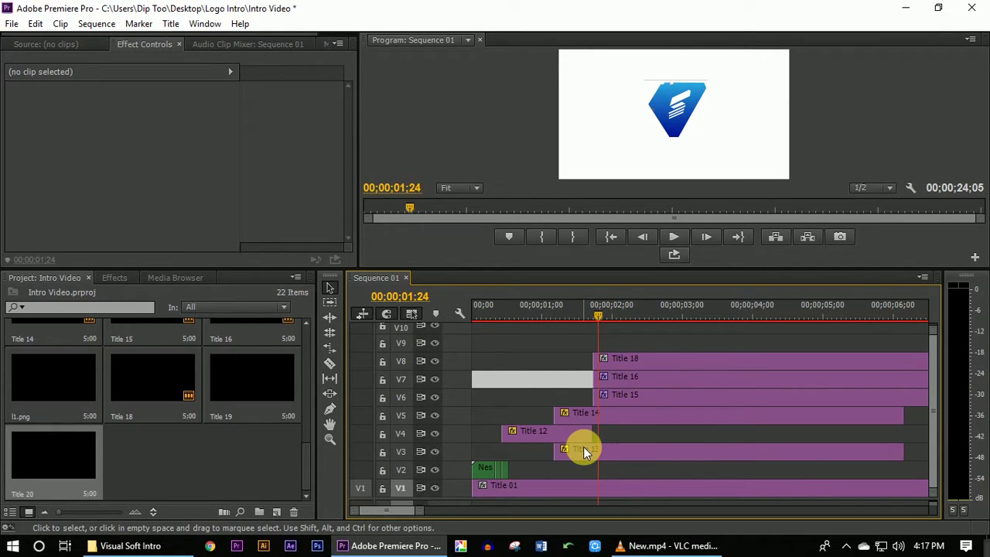
pyautogui.press('Left')
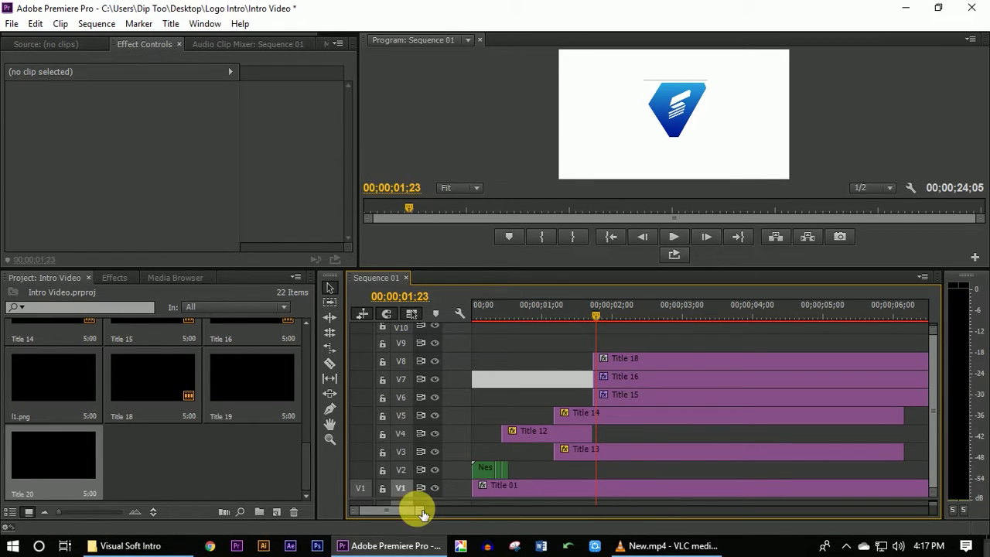
pyautogui.moveTo(422, 511); pyautogui.dragTo(381, 522)
pyautogui.click(621, 358)
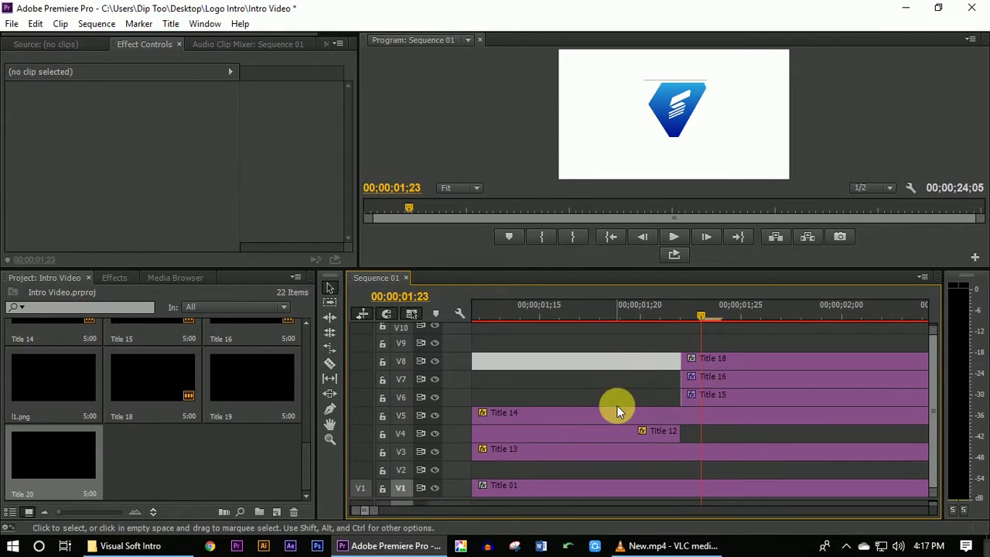
pyautogui.moveTo(702, 314); pyautogui.dragTo(685, 313)
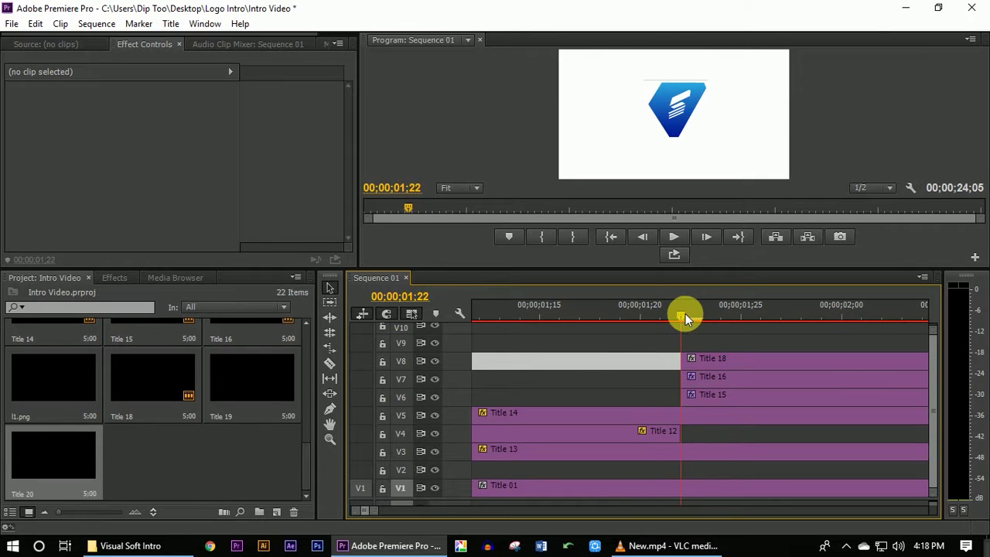
pyautogui.moveTo(692, 313)
pyautogui.mouseDown()
pyautogui.moveTo(661, 318)
pyautogui.moveTo(679, 314)
pyautogui.mouseUp()
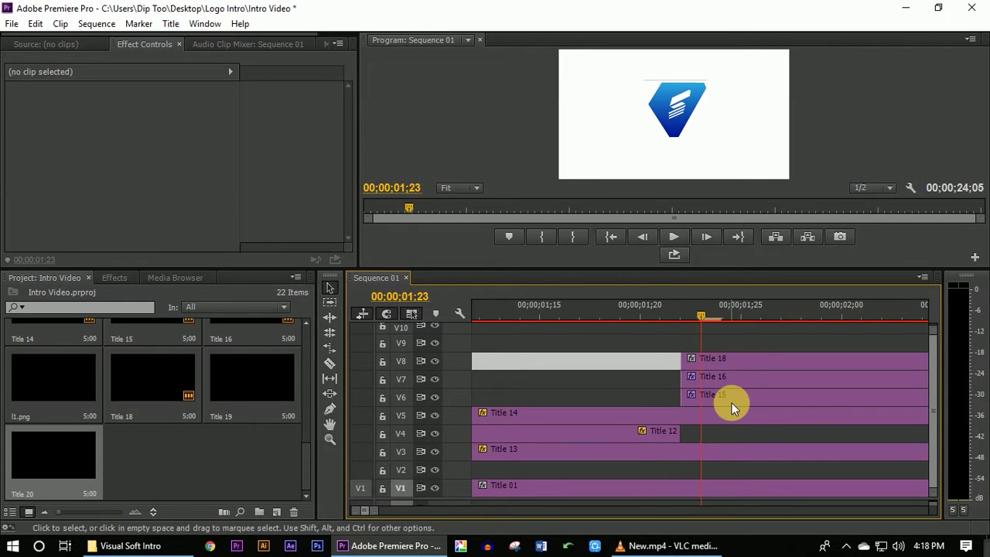
# Place Title 19 on V9 and Title 20 on V10, aligned with Title 18, and play back.
pyautogui.moveTo(252, 379)
pyautogui.mouseDown()
pyautogui.moveTo(616, 362)
pyautogui.moveTo(688, 343)
pyautogui.mouseUp()
pyautogui.moveTo(123, 477); pyautogui.dragTo(686, 337)
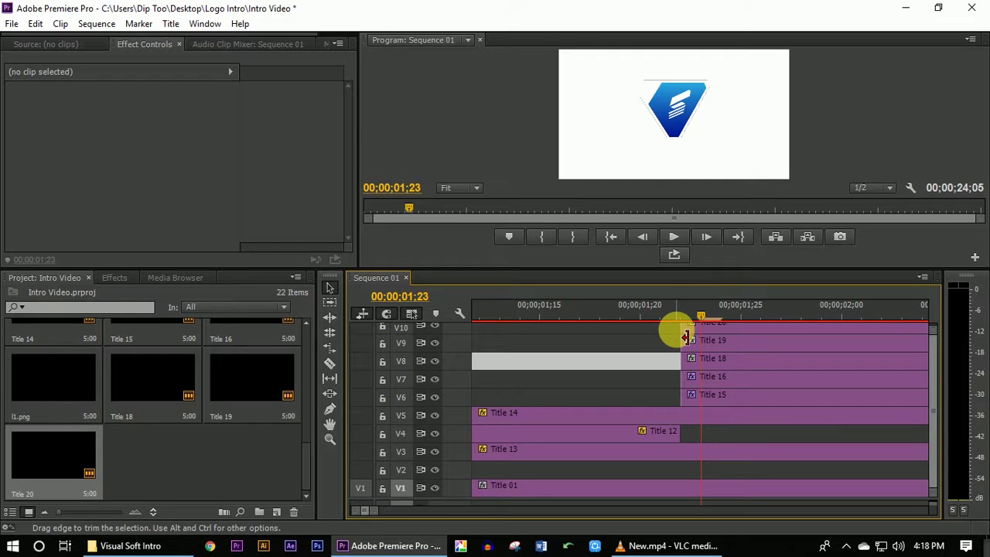
pyautogui.moveTo(379, 511); pyautogui.dragTo(433, 513)
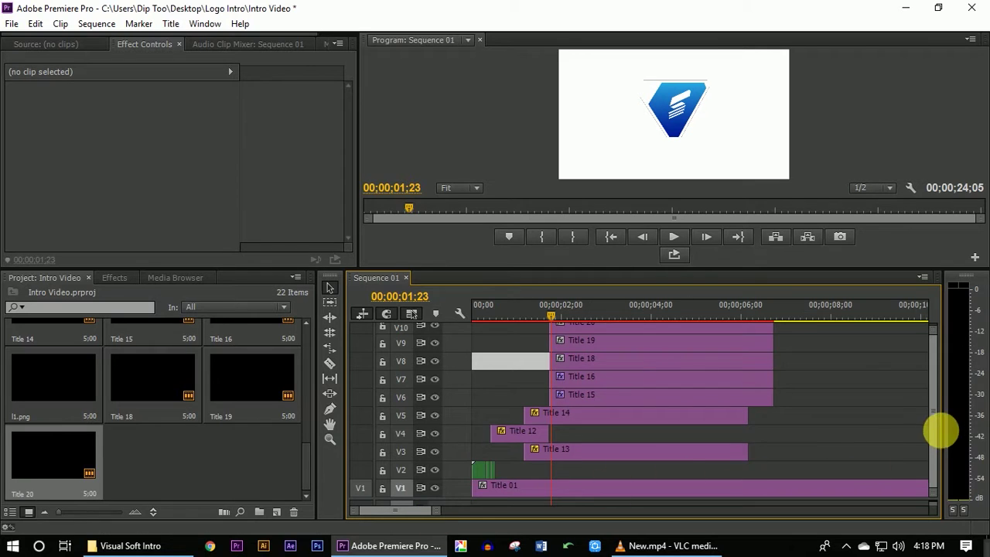
pyautogui.scroll(2, 931, 427)
pyautogui.click(547, 311)
pyautogui.press('space')
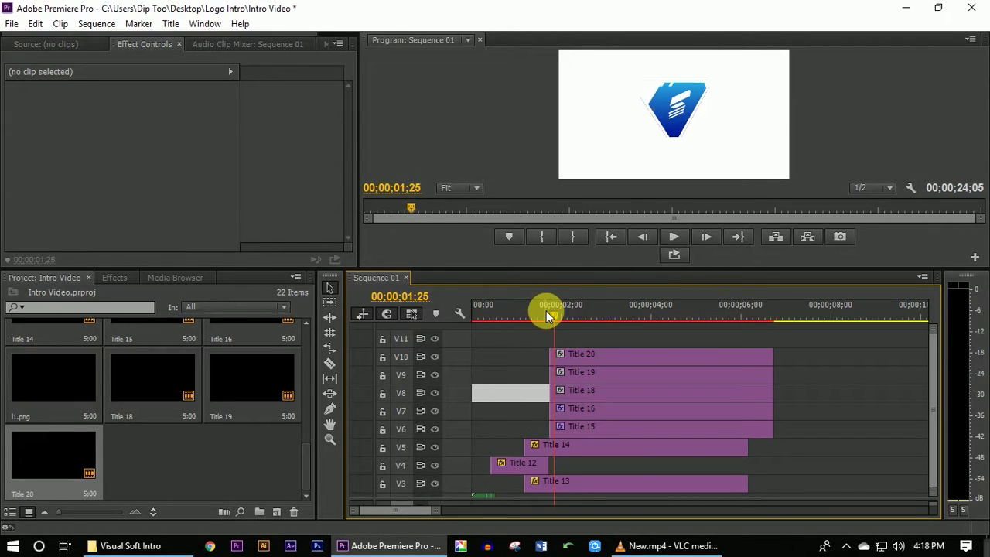
pyautogui.click(546, 311)
# Review Title 14's opacity fade-in, then select Title 18 and search the effects for 'crop'.
pyautogui.press('Left')
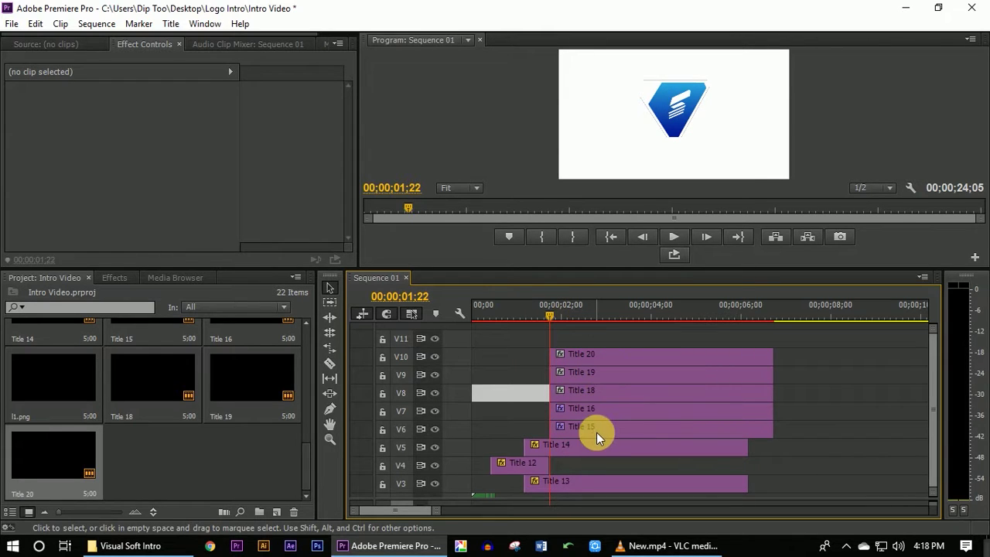
pyautogui.moveTo(430, 512)
pyautogui.mouseDown()
pyautogui.moveTo(410, 519)
pyautogui.moveTo(423, 512)
pyautogui.mouseUp()
pyautogui.click(651, 442)
pyautogui.press('Left')
pyautogui.press('Left')
pyautogui.press('Left')
pyautogui.press('Left')
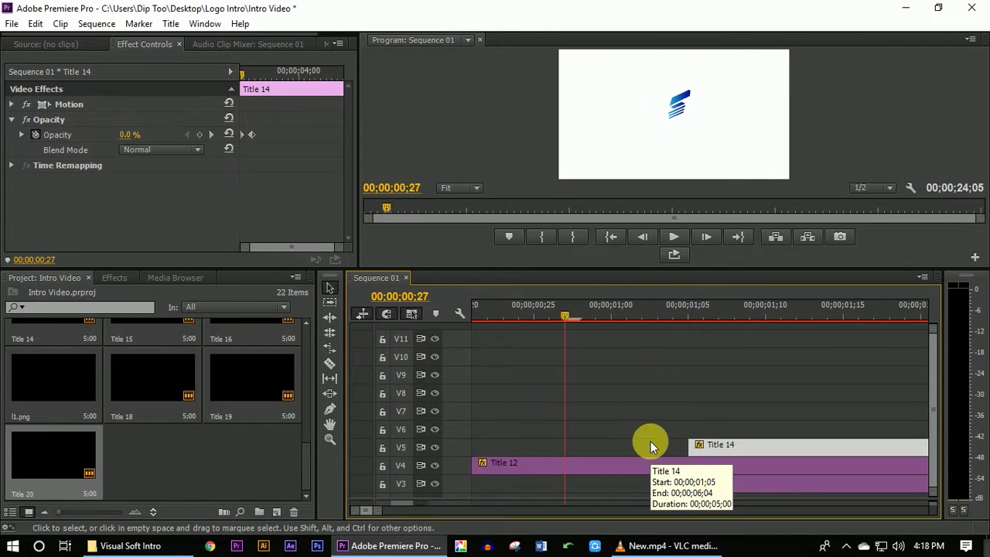
pyautogui.press('space')
pyautogui.press('space')
pyautogui.moveTo(409, 518)
pyautogui.mouseDown()
pyautogui.moveTo(431, 517)
pyautogui.moveTo(423, 512)
pyautogui.mouseUp()
pyautogui.moveTo(561, 313); pyautogui.dragTo(580, 309)
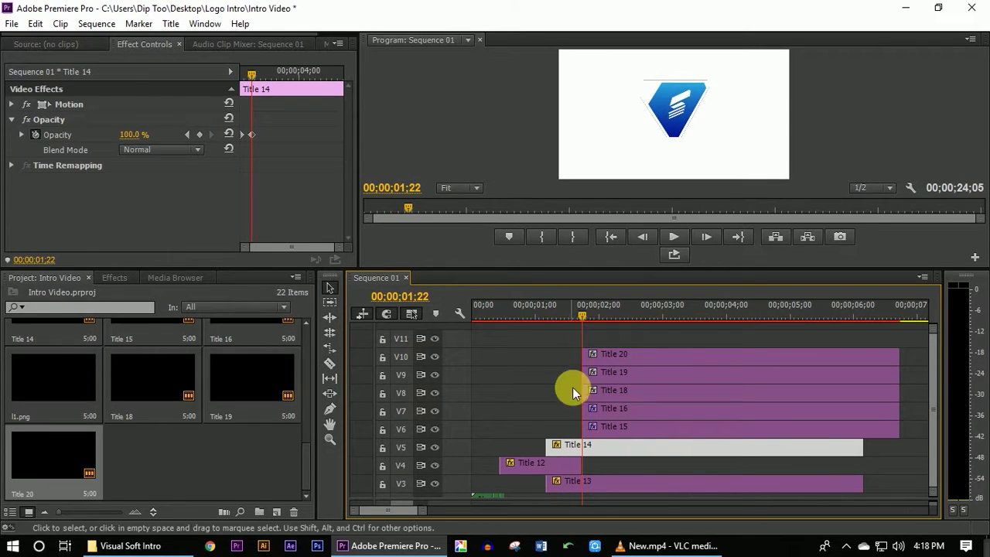
pyautogui.click(607, 396)
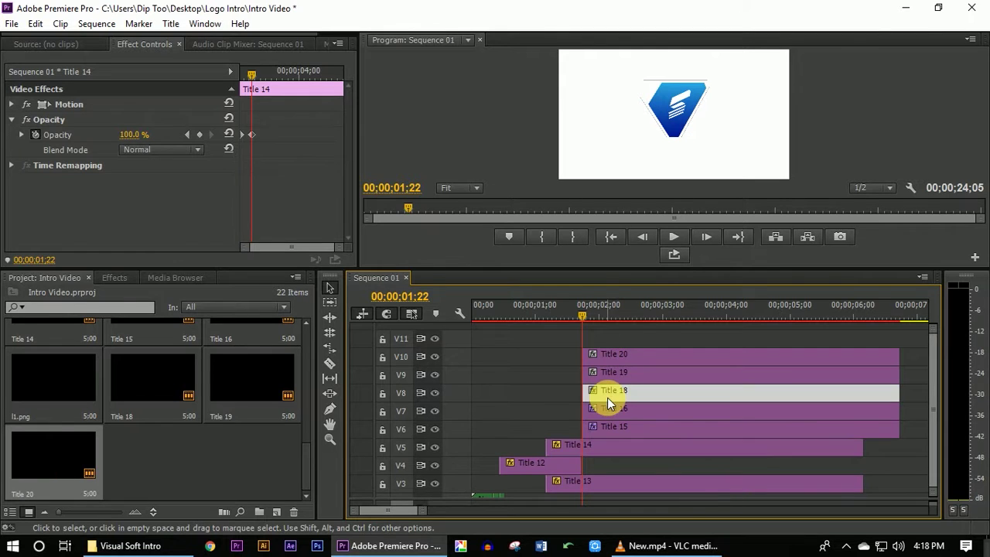
pyautogui.click(114, 278)
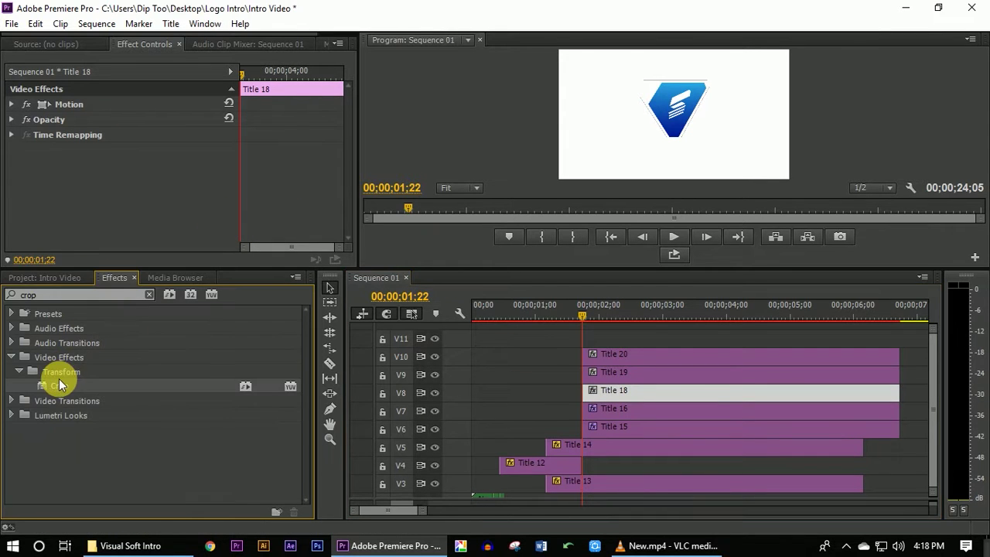
# Apply the Crop effect to Title 18, Title 19 and Title 20.
pyautogui.moveTo(57, 383); pyautogui.dragTo(594, 401)
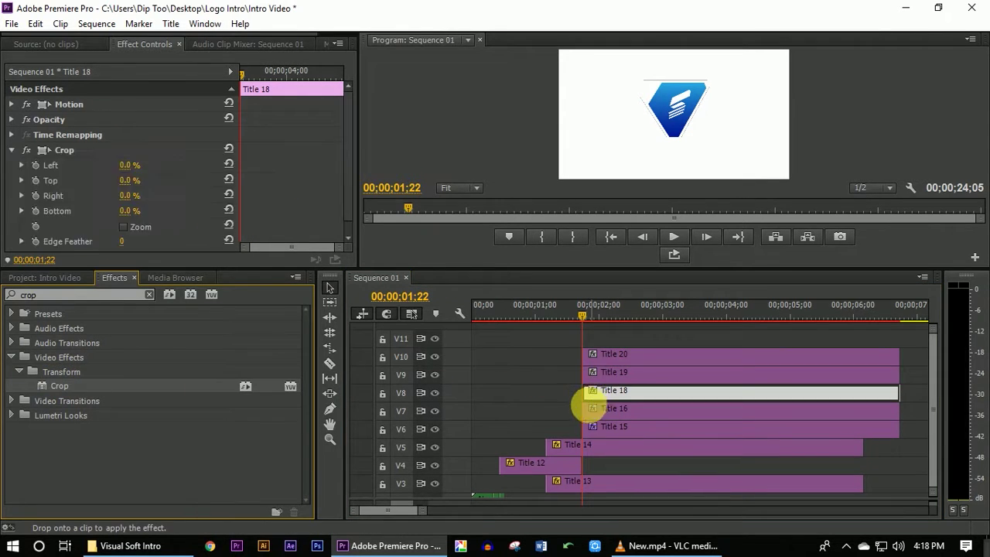
pyautogui.moveTo(56, 385); pyautogui.dragTo(601, 385)
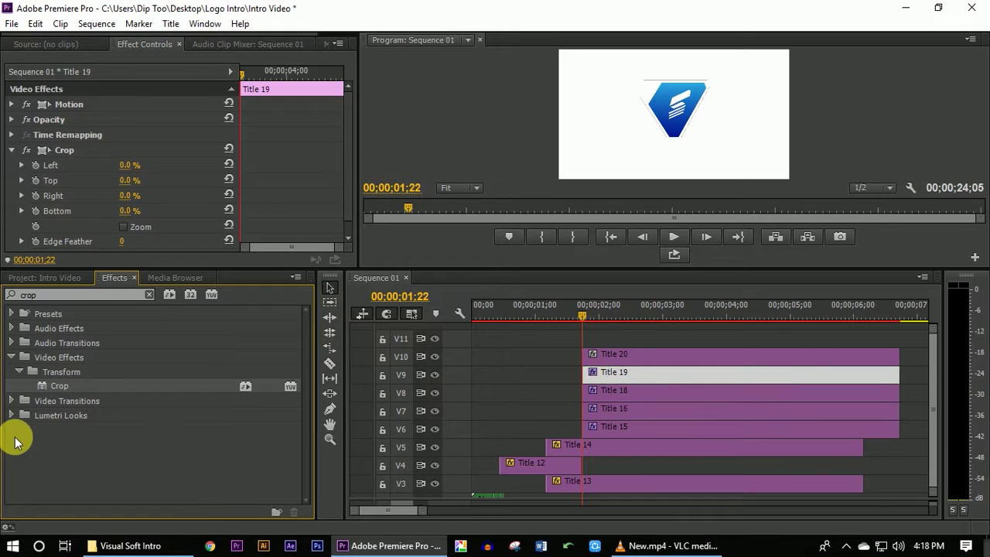
pyautogui.moveTo(60, 385); pyautogui.dragTo(611, 370)
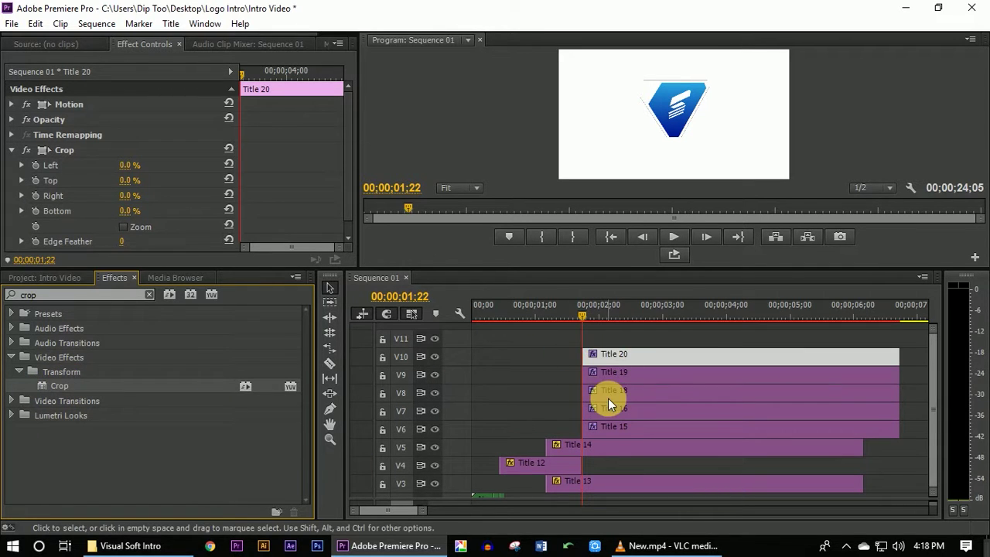
# Crop Title 18 from the left to 65.4% in the Program monitor.
pyautogui.click(608, 395)
pyautogui.click(242, 75)
pyautogui.click(44, 150)
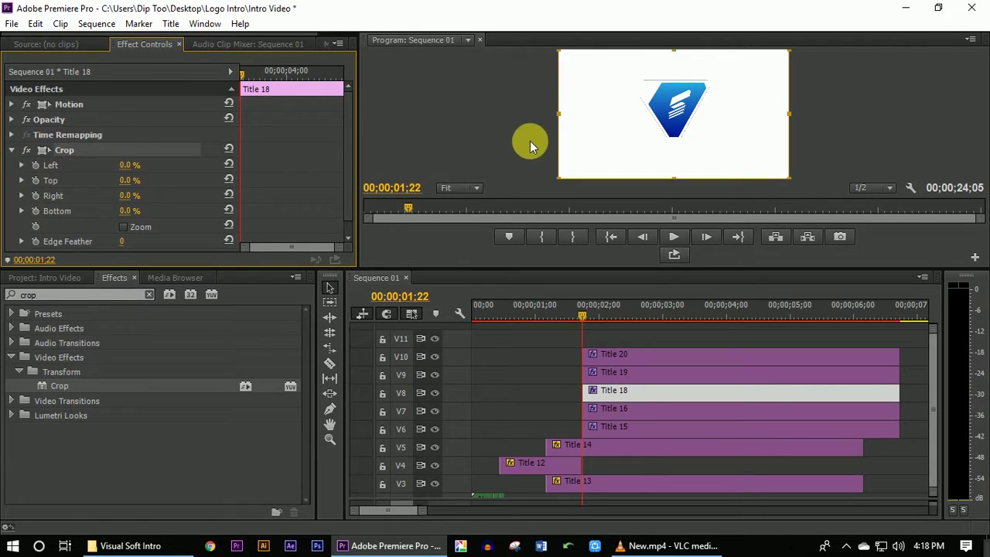
pyautogui.moveTo(558, 114); pyautogui.dragTo(713, 117)
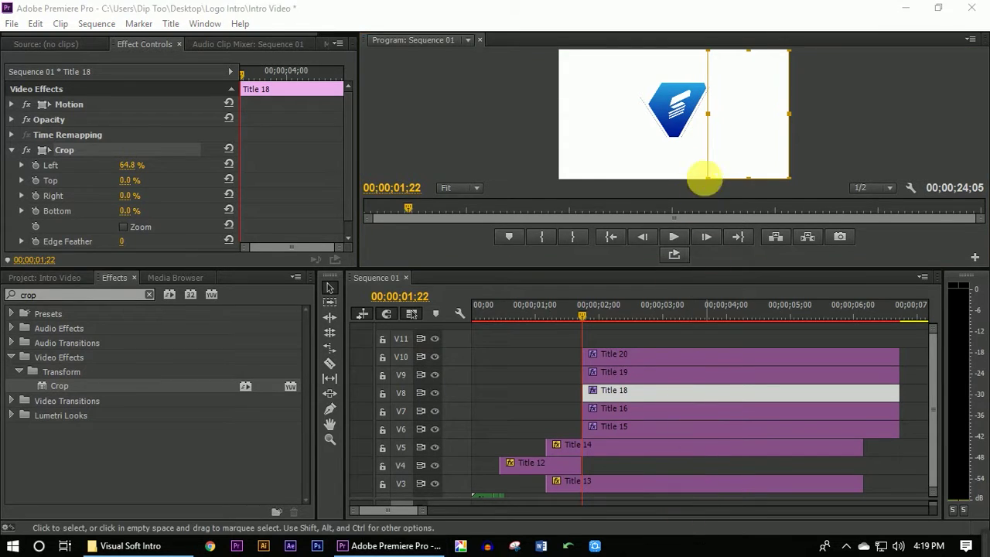
pyautogui.moveTo(714, 123); pyautogui.dragTo(710, 123)
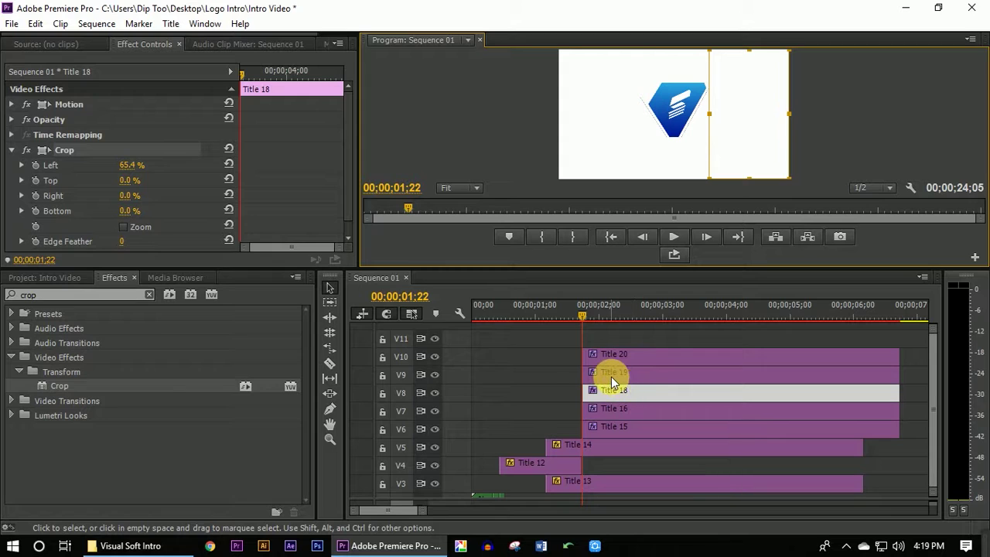
pyautogui.click(612, 382)
pyautogui.click(36, 153)
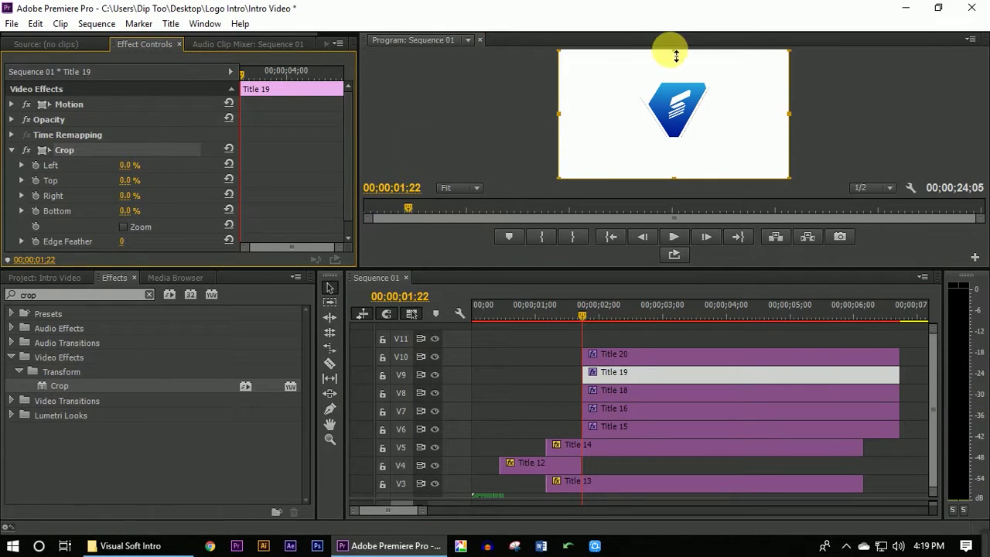
# Crop Title 20 down from the top through the logo and keyframe its Top crop.
pyautogui.moveTo(678, 56); pyautogui.dragTo(692, 142)
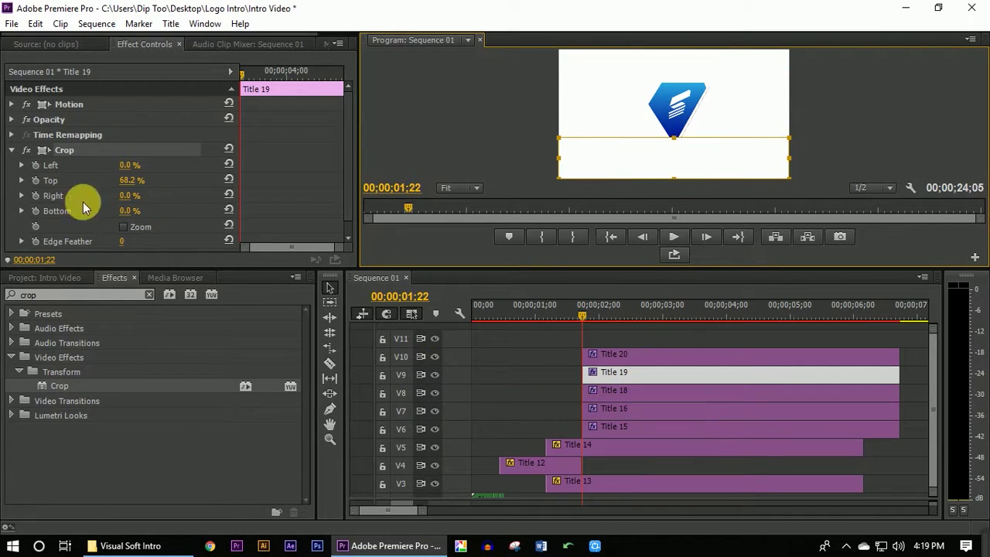
pyautogui.click(40, 183)
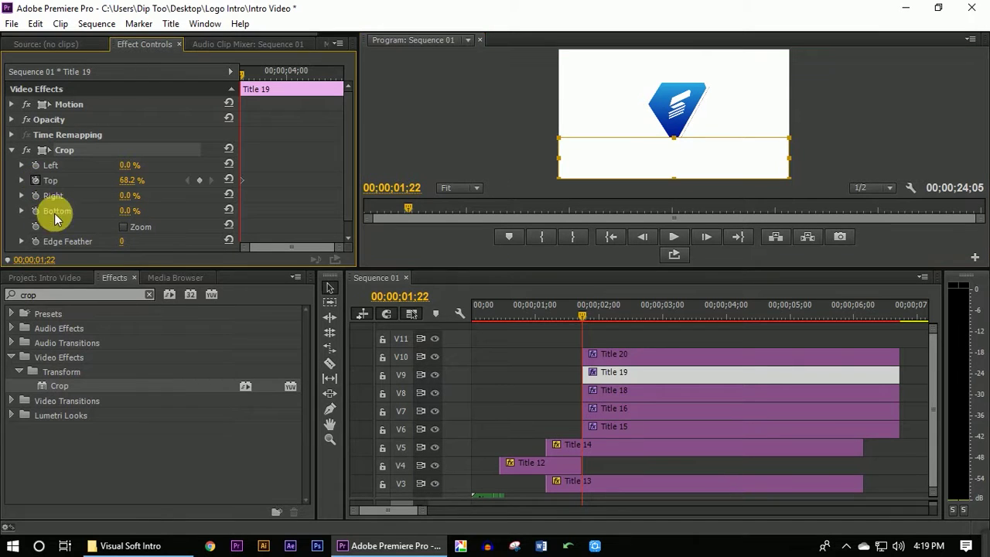
pyautogui.click(618, 361)
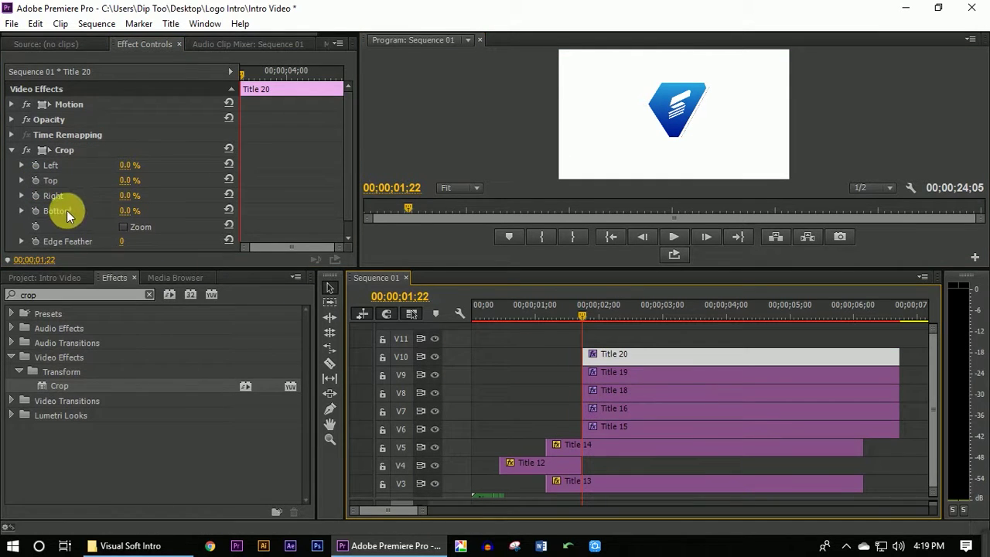
pyautogui.click(44, 150)
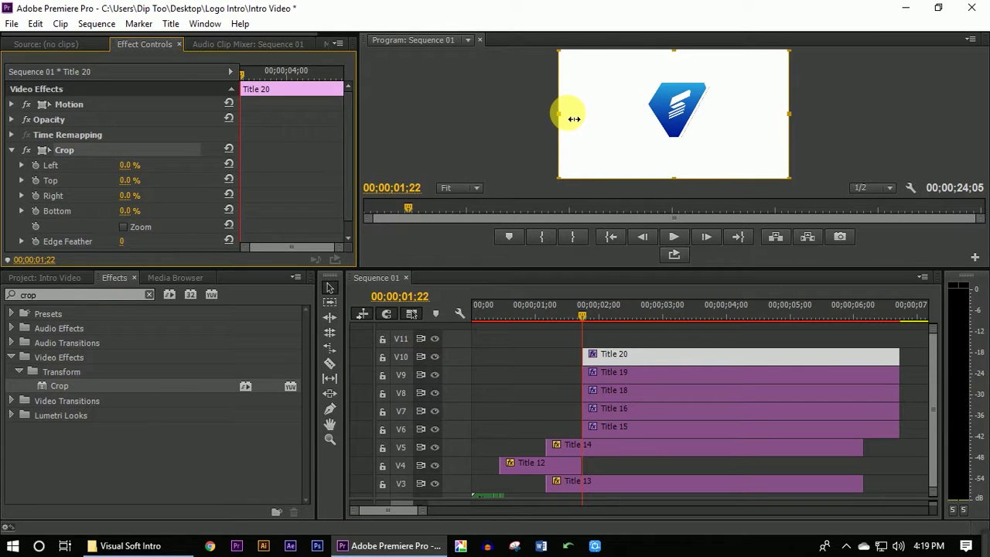
pyautogui.click(612, 390)
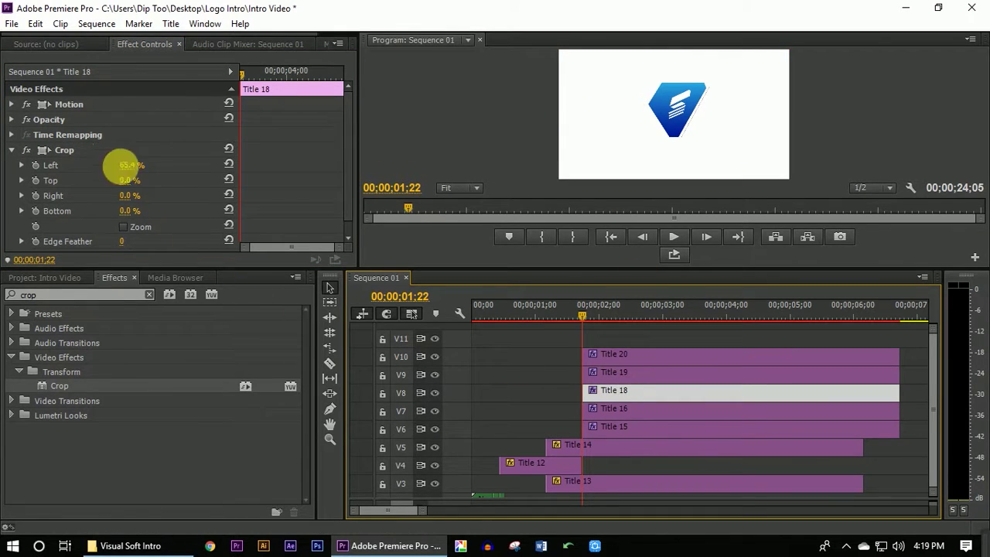
pyautogui.click(645, 355)
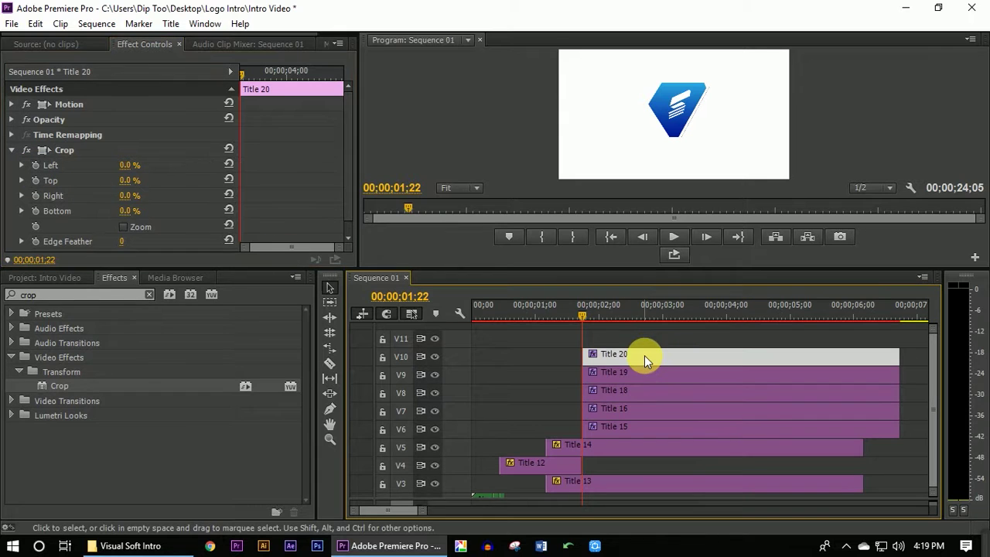
pyautogui.click(54, 152)
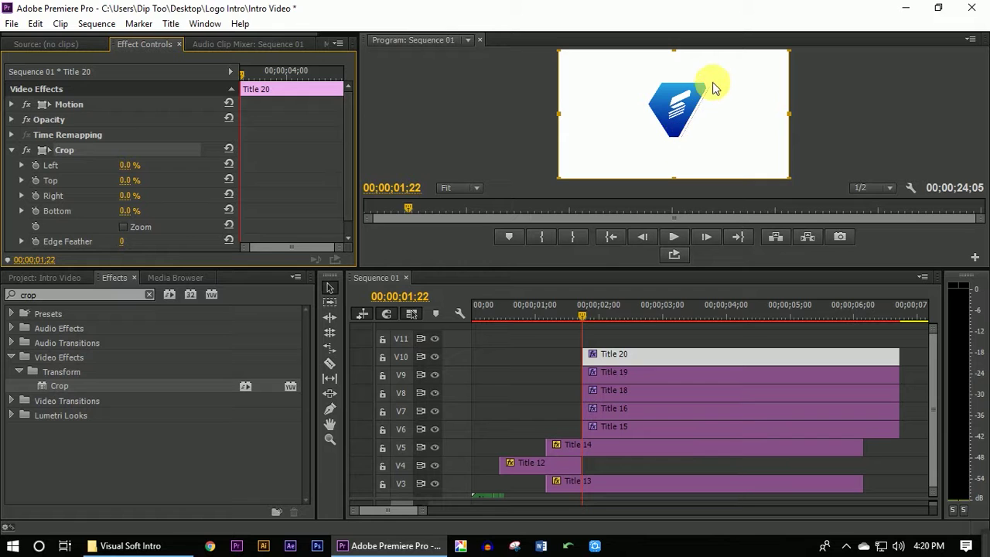
pyautogui.moveTo(674, 51); pyautogui.dragTo(685, 151)
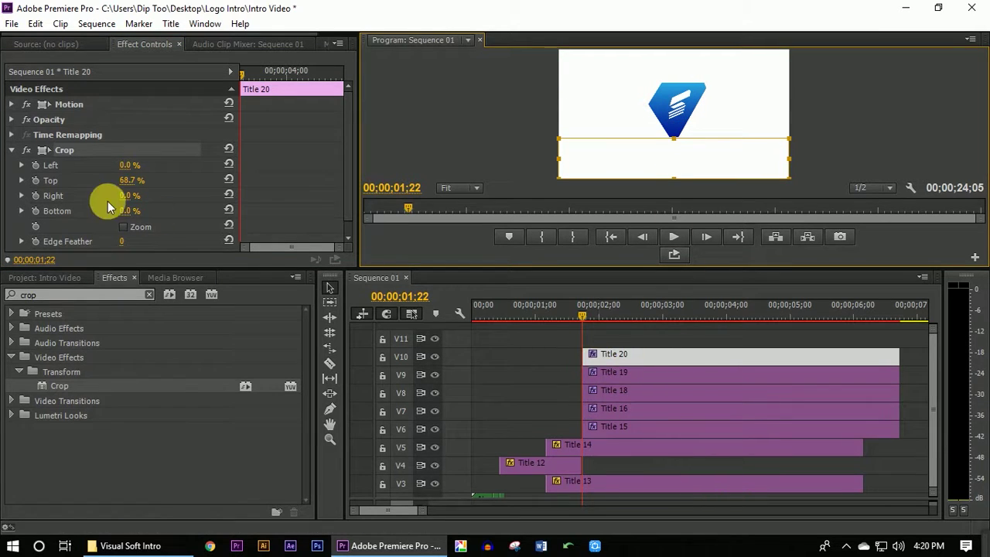
pyautogui.click(37, 181)
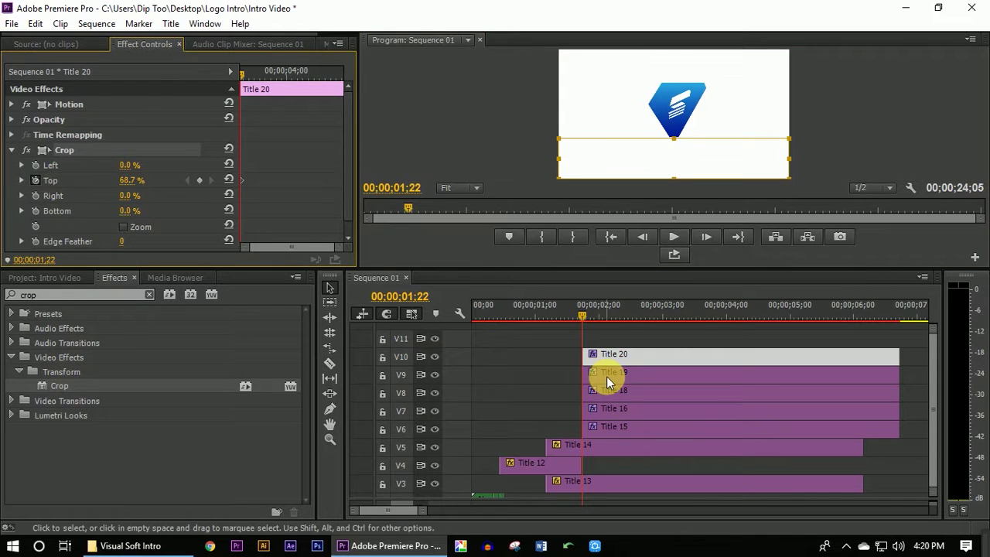
# Set Title 19's crop to Top 68.2% with a keyframed Bottom of 64.8%.
pyautogui.click(606, 376)
pyautogui.click(43, 148)
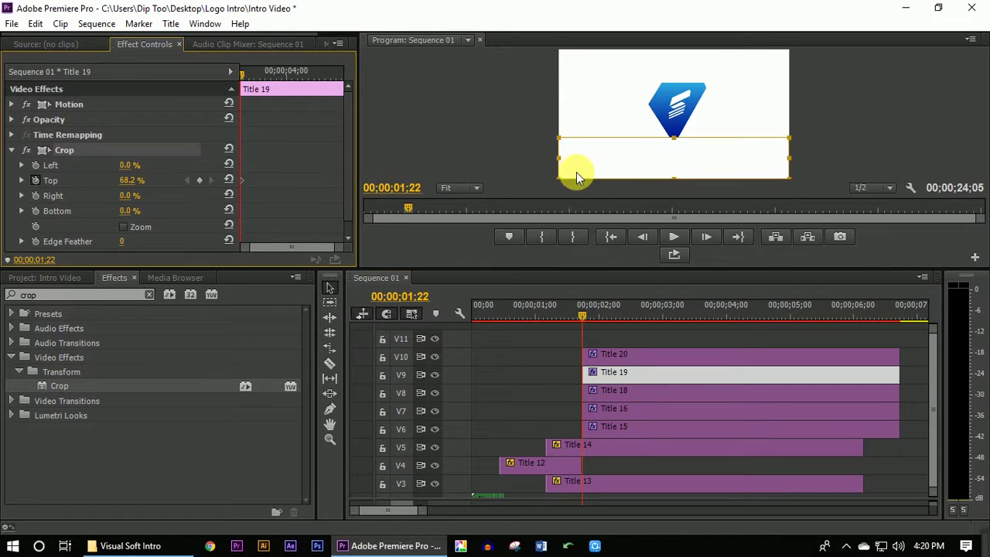
pyautogui.moveTo(683, 144); pyautogui.dragTo(658, 22)
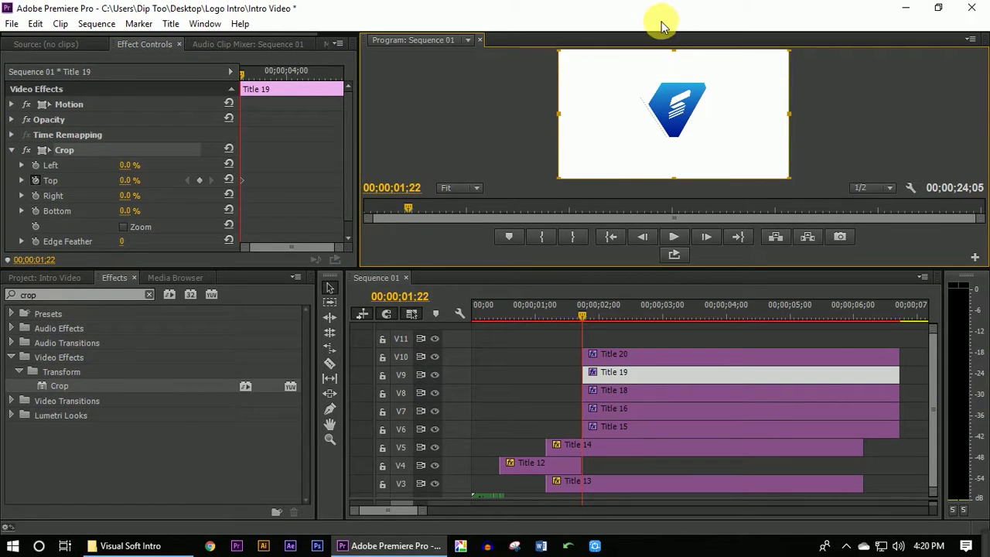
pyautogui.moveTo(673, 179); pyautogui.dragTo(654, 95)
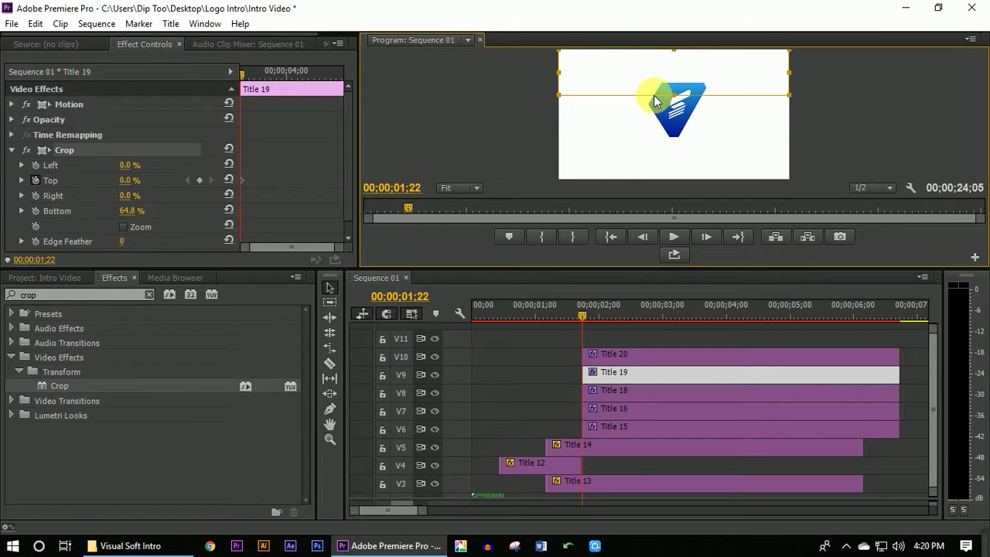
pyautogui.click(103, 241)
pyautogui.click(37, 211)
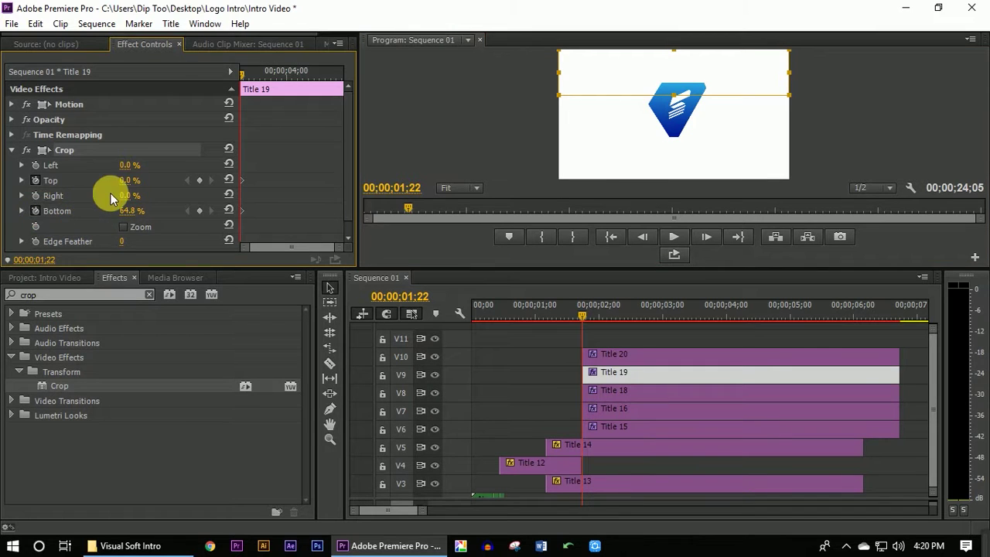
pyautogui.click(199, 180)
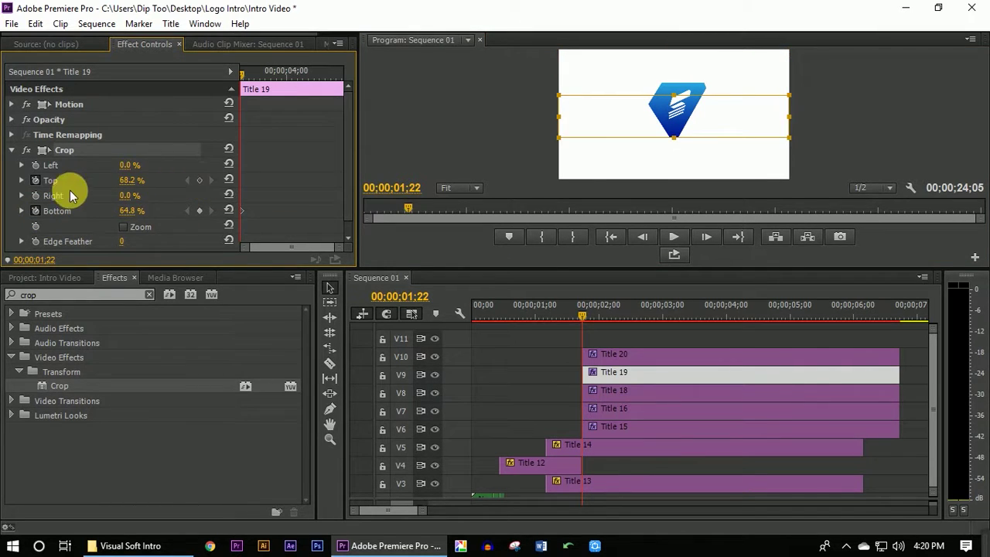
pyautogui.click(35, 180)
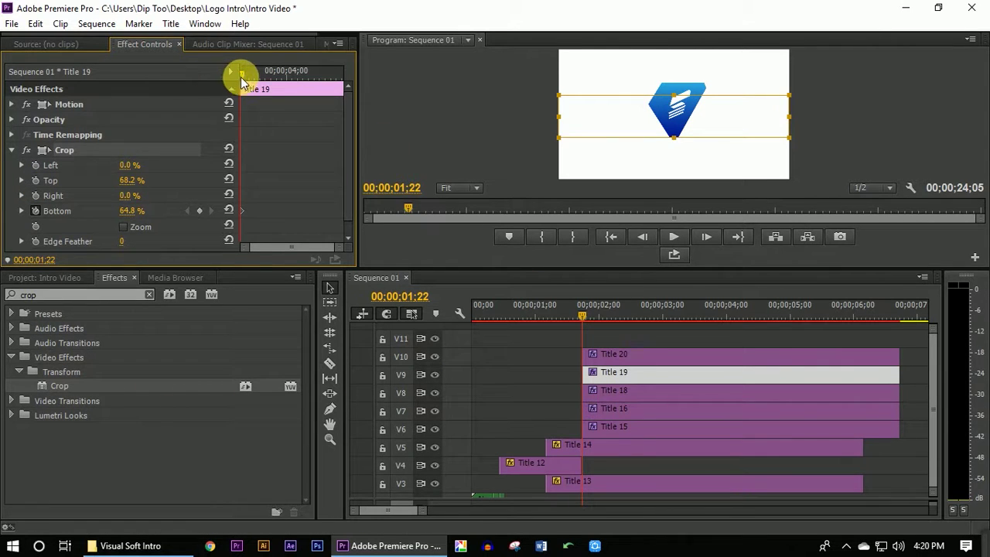
pyautogui.moveTo(233, 77); pyautogui.dragTo(257, 70)
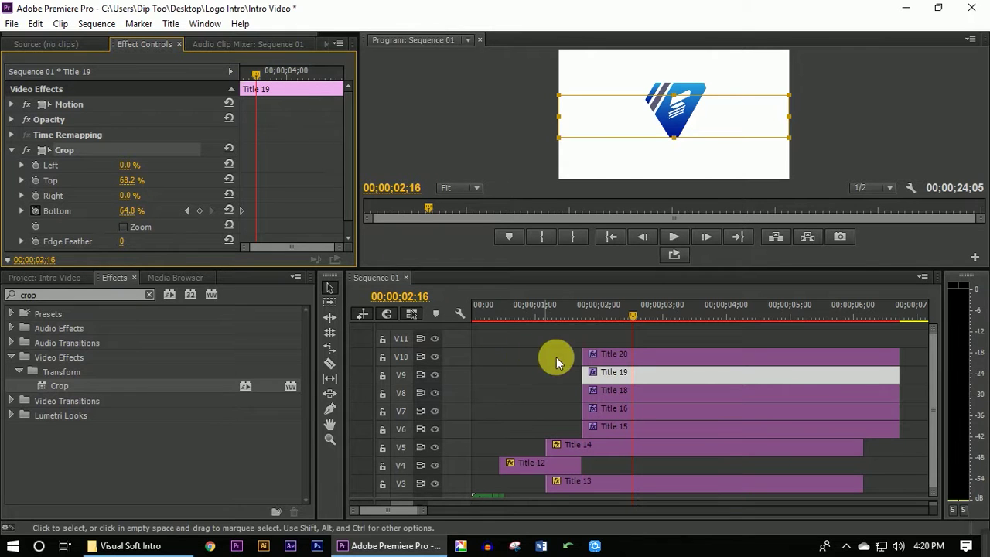
# Lower Title 20's top crop at 2;16 to reveal more of the logo outline.
pyautogui.click(606, 359)
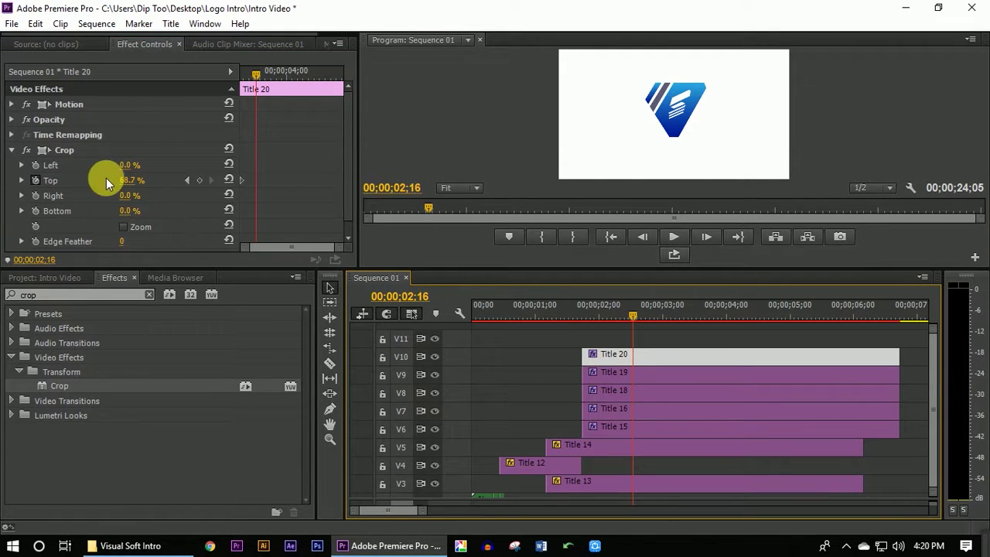
pyautogui.click(42, 151)
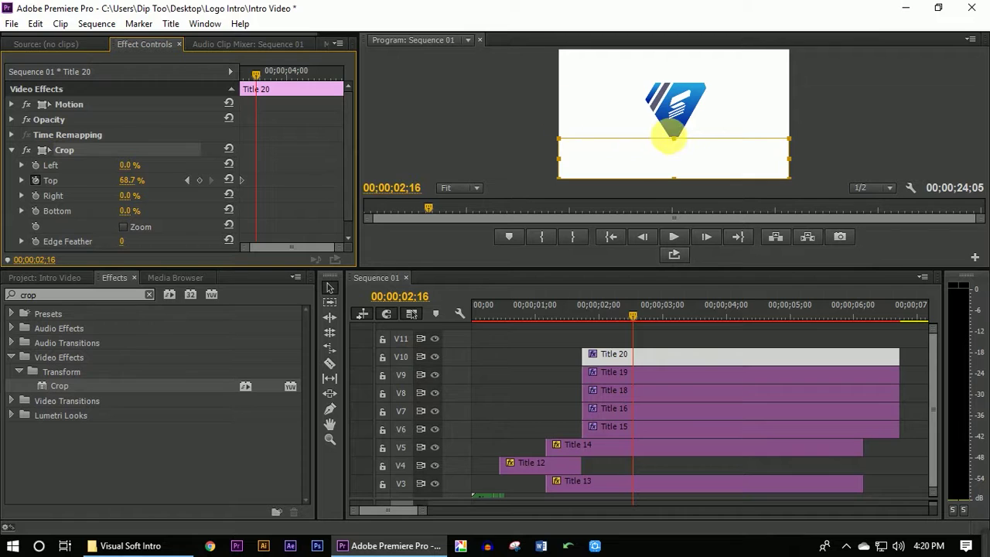
pyautogui.moveTo(682, 146); pyautogui.dragTo(664, 83)
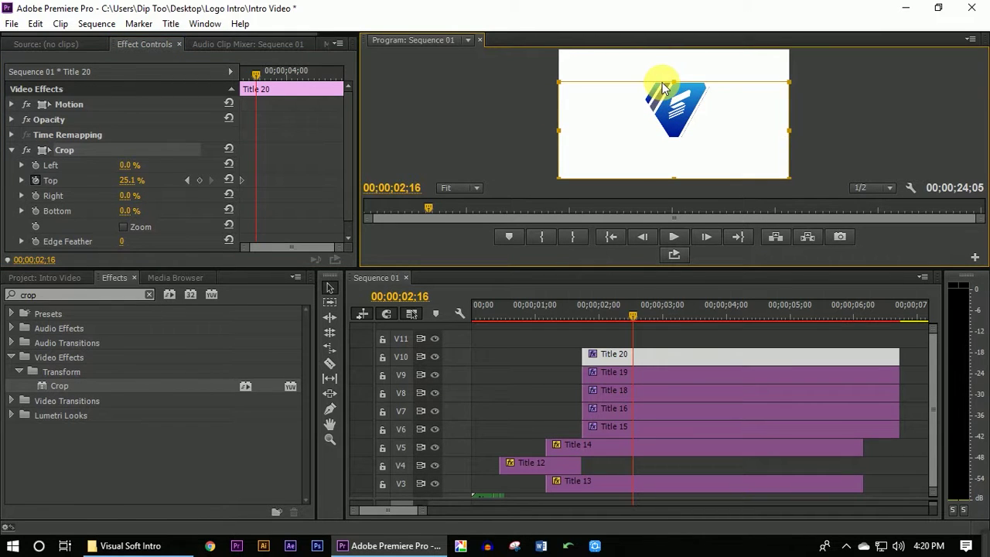
# Set Title 19's crop to Top 0% and keyframe a reduced Bottom crop.
pyautogui.click(678, 371)
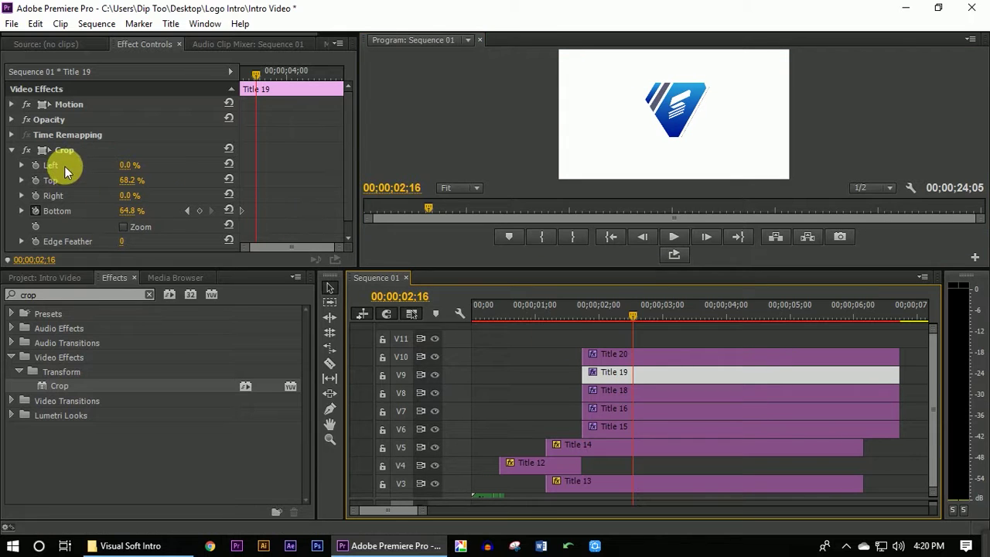
pyautogui.click(47, 152)
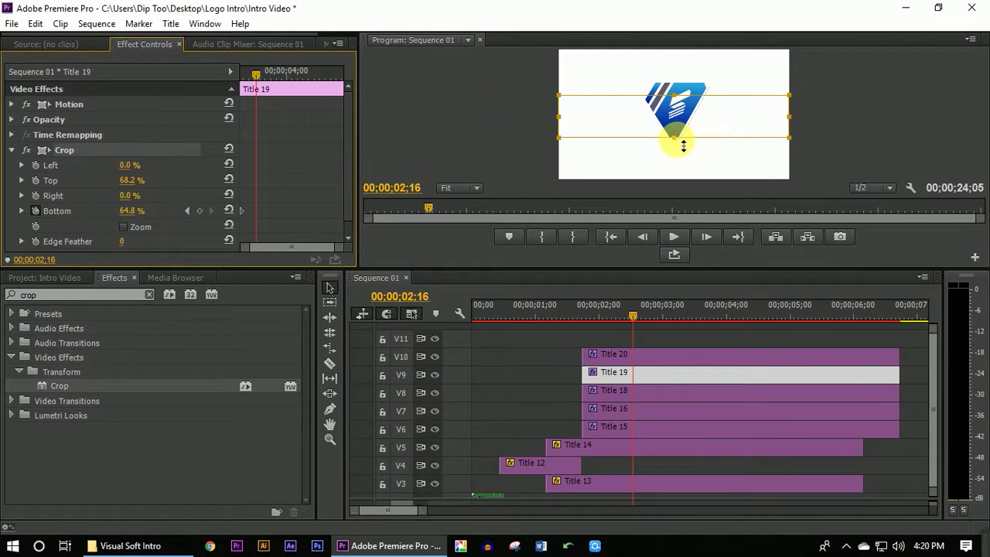
pyautogui.moveTo(684, 146); pyautogui.dragTo(656, 120)
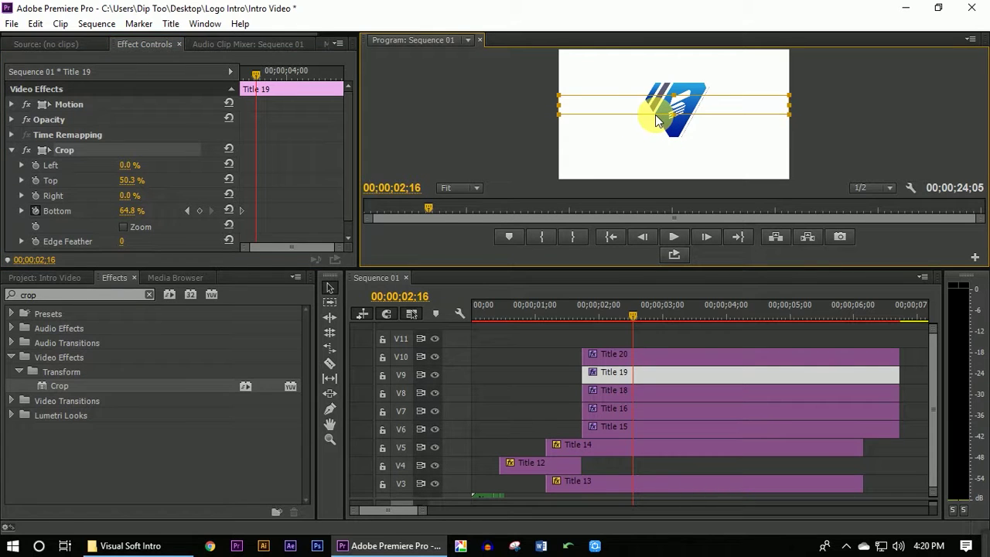
pyautogui.hotkey('ctrl', 'z')
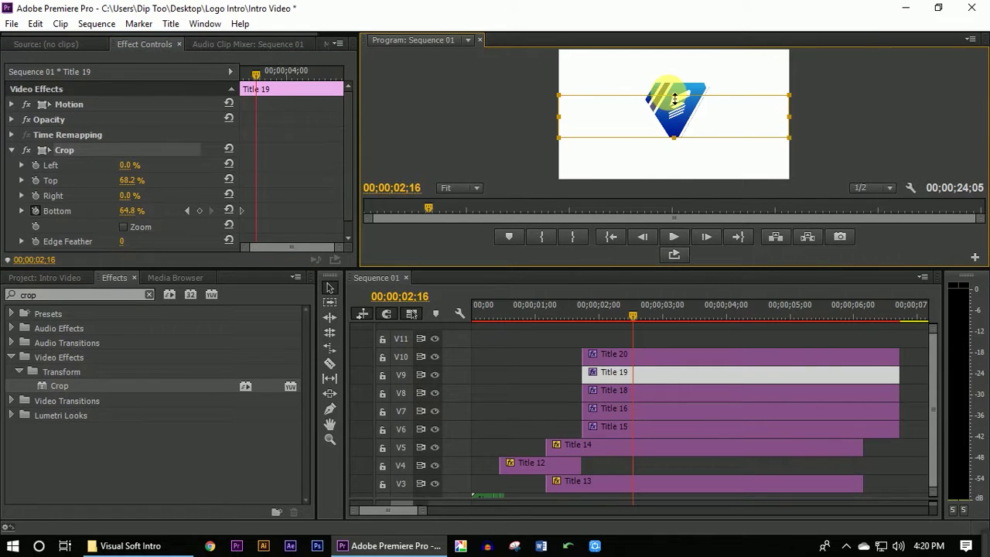
pyautogui.moveTo(679, 100); pyautogui.dragTo(715, 160)
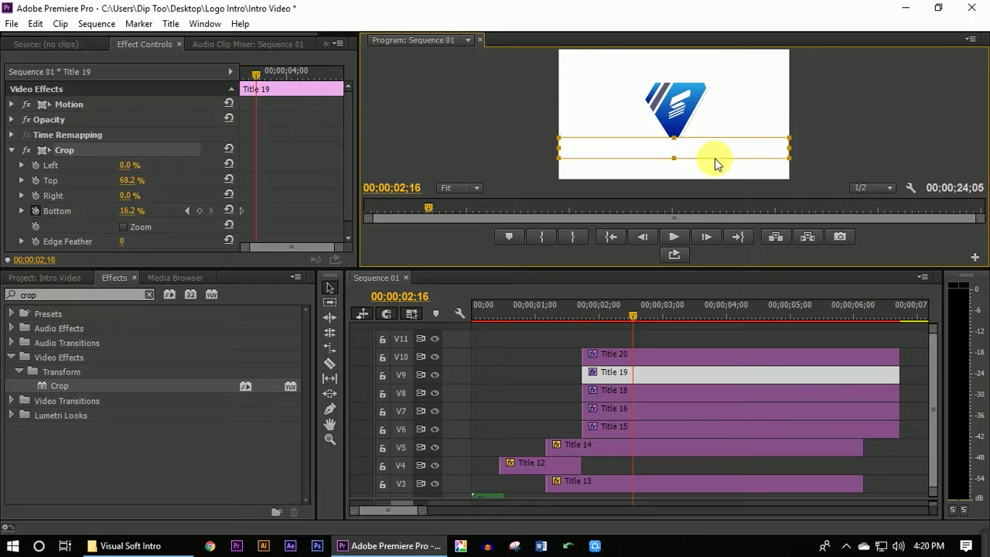
pyautogui.hotkey('ctrl', 'z')
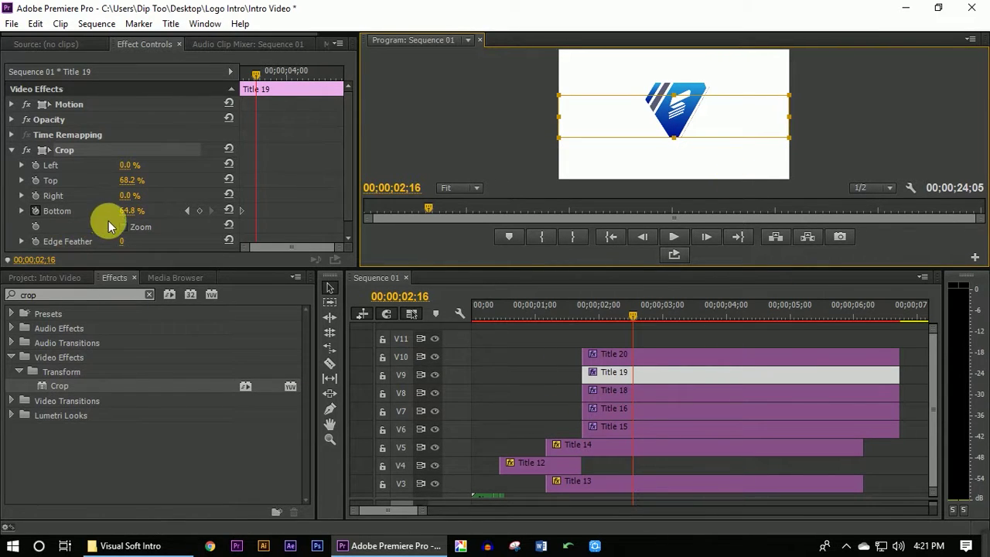
pyautogui.moveTo(128, 210)
pyautogui.mouseDown()
pyautogui.moveTo(93, 210)
pyautogui.moveTo(116, 211)
pyautogui.mouseUp()
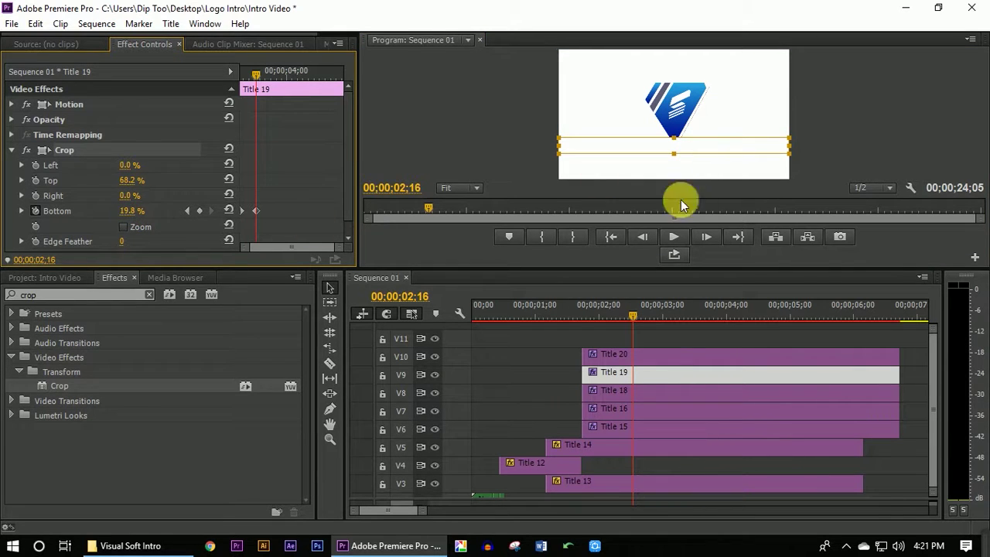
pyautogui.click(137, 181)
pyautogui.write('0')
pyautogui.press('Return')
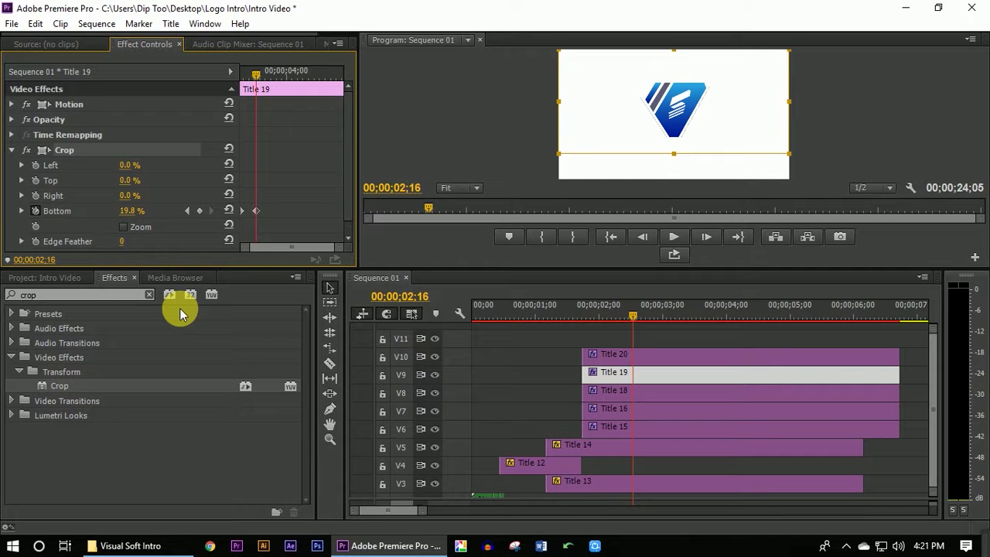
pyautogui.moveTo(680, 156); pyautogui.dragTo(680, 139)
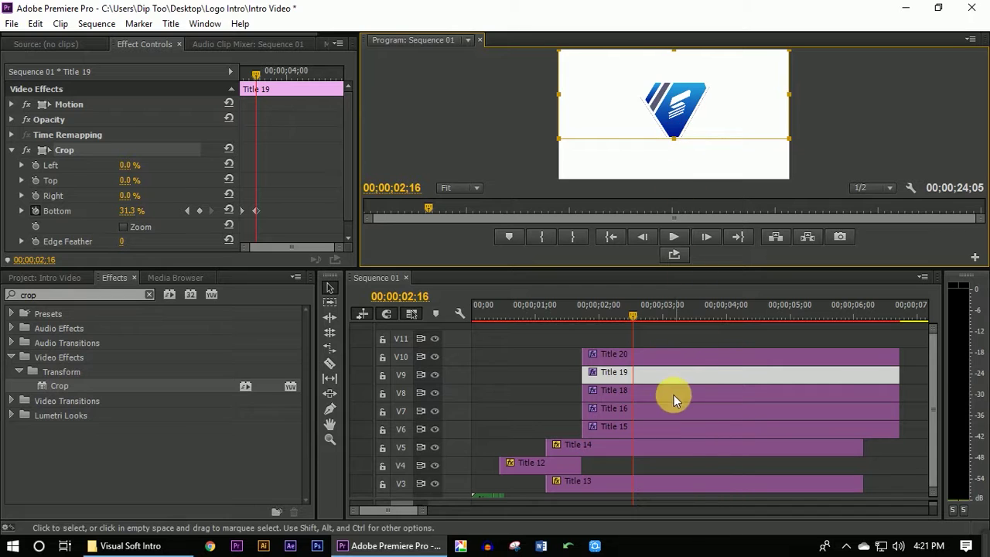
# Reduce Title 18's left crop to reveal more logo, then scrub back.
pyautogui.click(647, 393)
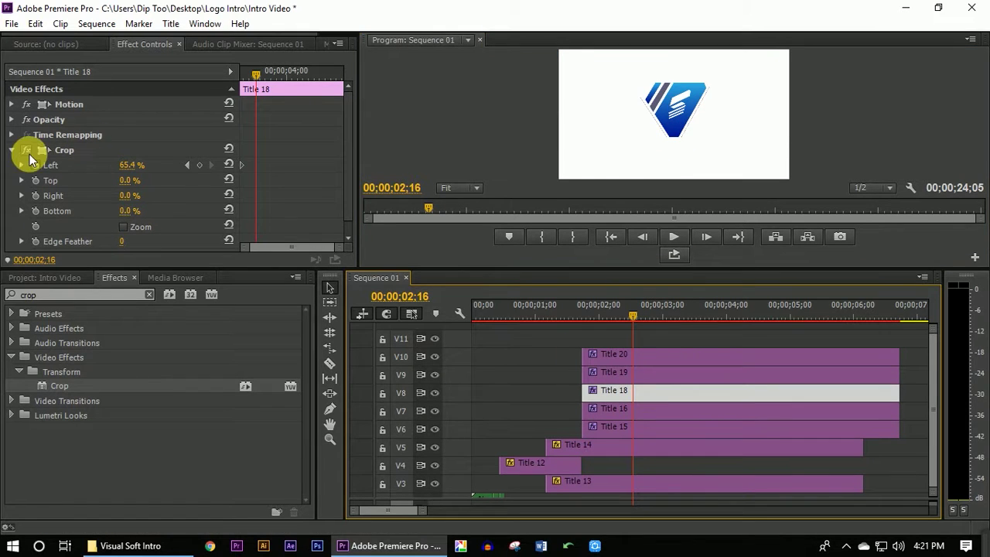
pyautogui.click(34, 152)
pyautogui.moveTo(710, 116); pyautogui.dragTo(647, 122)
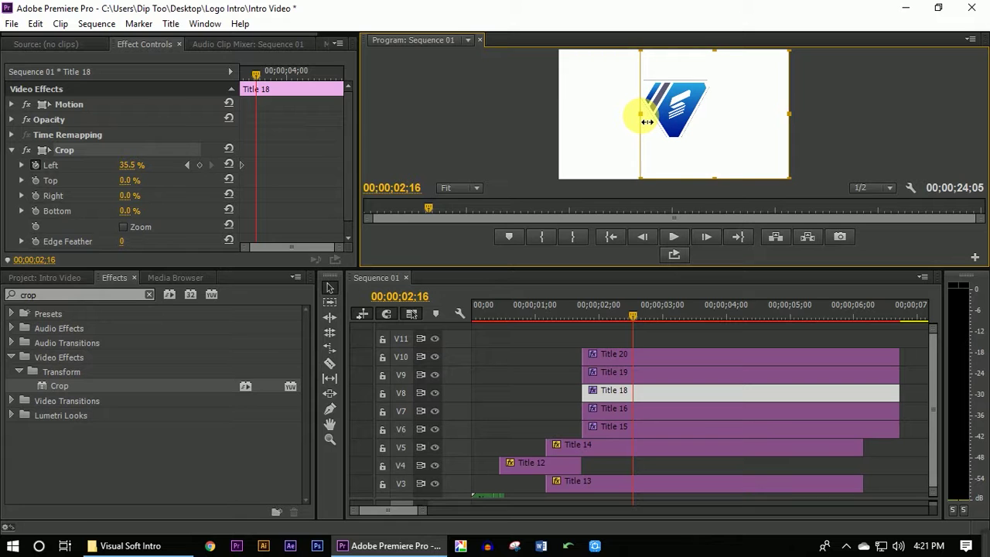
pyautogui.moveTo(630, 312); pyautogui.dragTo(577, 311)
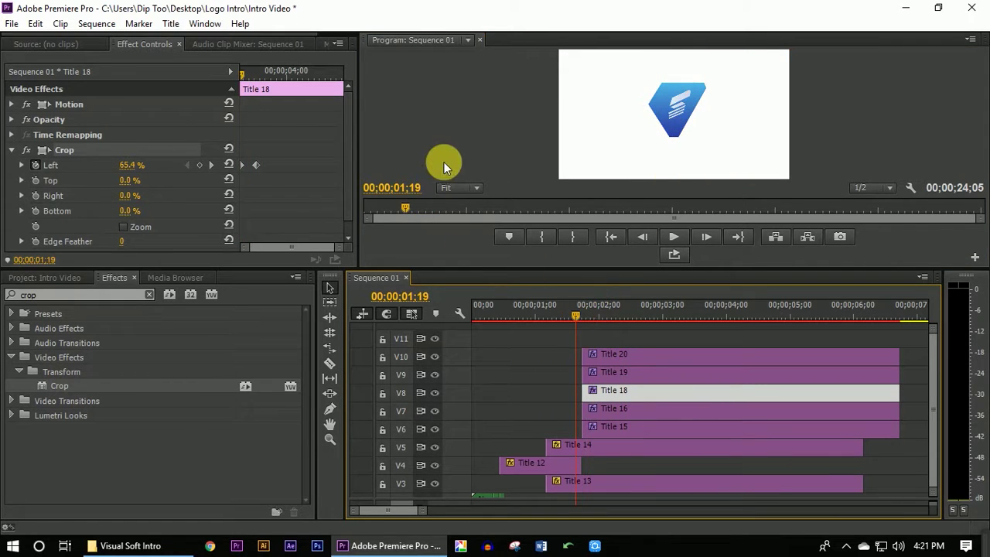
pyautogui.click(559, 372)
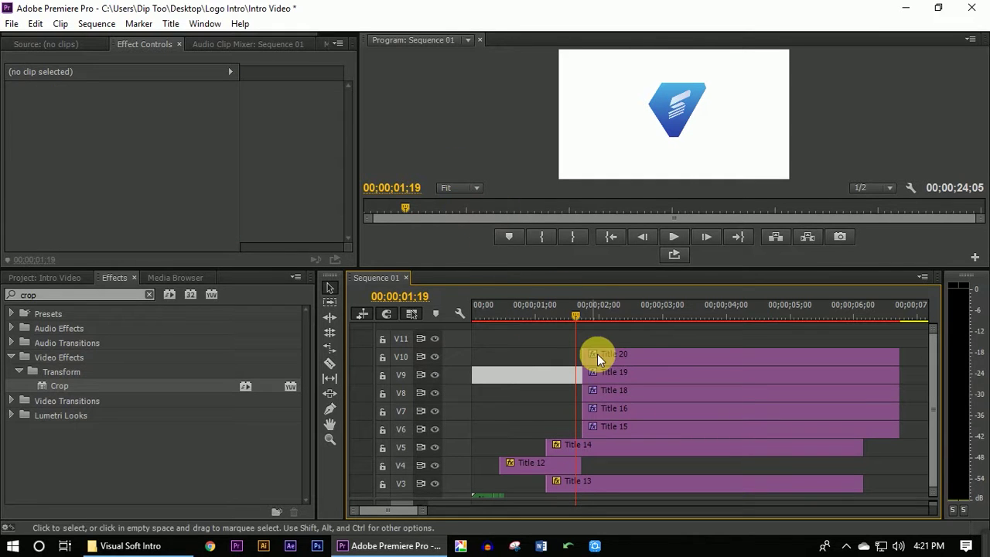
# Play and step frame by frame through the outline-line wipe animation.
pyautogui.press('space')
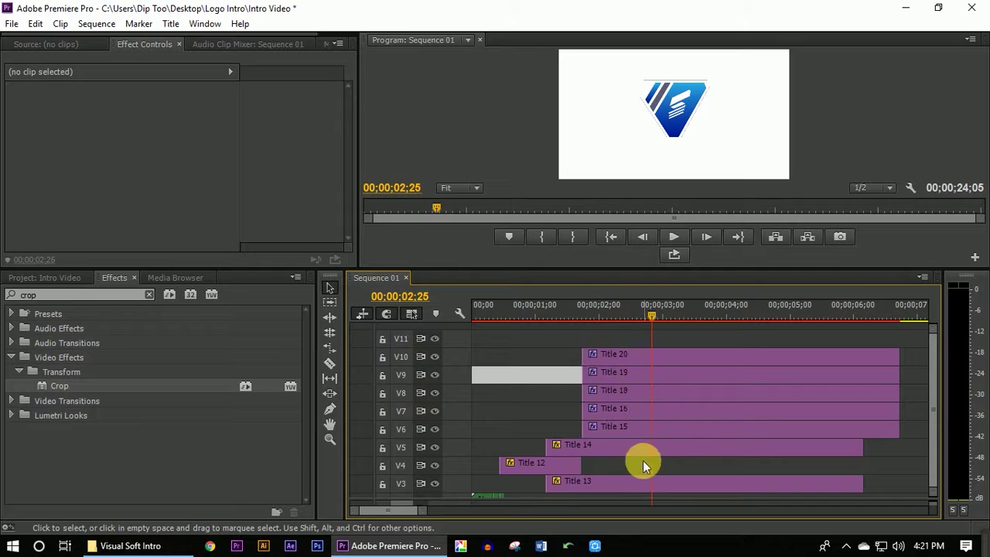
pyautogui.press('Left')
pyautogui.press('Left')
pyautogui.press('Left')
pyautogui.press('Left')
pyautogui.press('Left')
pyautogui.press('Left')
pyautogui.press('Left')
pyautogui.press('Left')
pyautogui.press('Left')
pyautogui.press('Left')
pyautogui.press('Left')
pyautogui.press('Left')
pyautogui.press('Left')
pyautogui.press('Left')
pyautogui.press('Left')
pyautogui.press('Right')
pyautogui.press('Right')
pyautogui.press('Right')
pyautogui.press('Right')
pyautogui.press('Right')
pyautogui.press('Right')
pyautogui.press('Right')
pyautogui.press('Right')
pyautogui.press('Left')
pyautogui.press('Left')
pyautogui.press('Left')
pyautogui.press('Right')
pyautogui.press('Right')
pyautogui.press('Right')
pyautogui.press('Right')
pyautogui.press('Right')
pyautogui.press('Right')
pyautogui.press('Right')
pyautogui.press('Right')
pyautogui.press('Right')
pyautogui.press('Left')
pyautogui.press('Left')
pyautogui.press('Left')
pyautogui.press('Left')
pyautogui.press('Left')
pyautogui.press('Left')
pyautogui.press('Left')
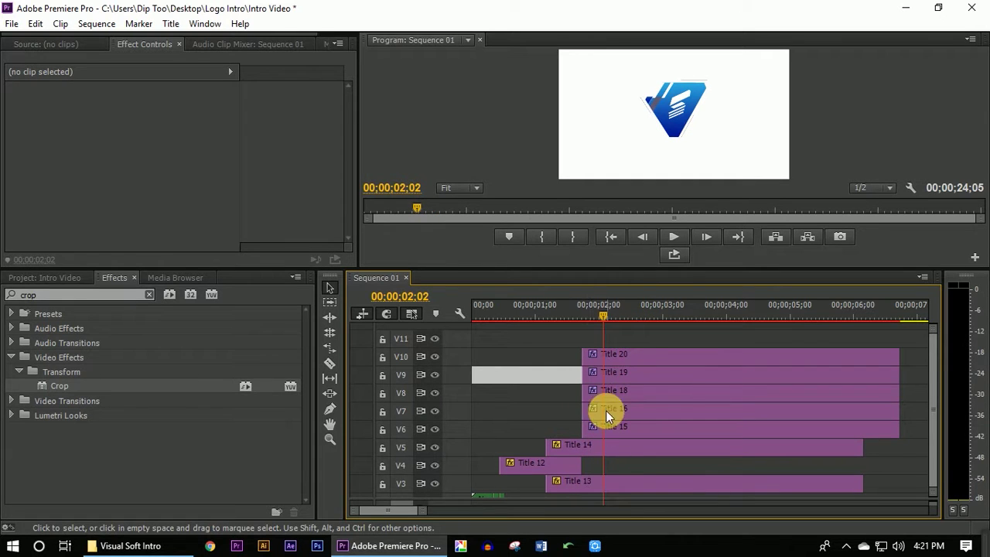
pyautogui.moveTo(578, 273); pyautogui.dragTo(589, 382)
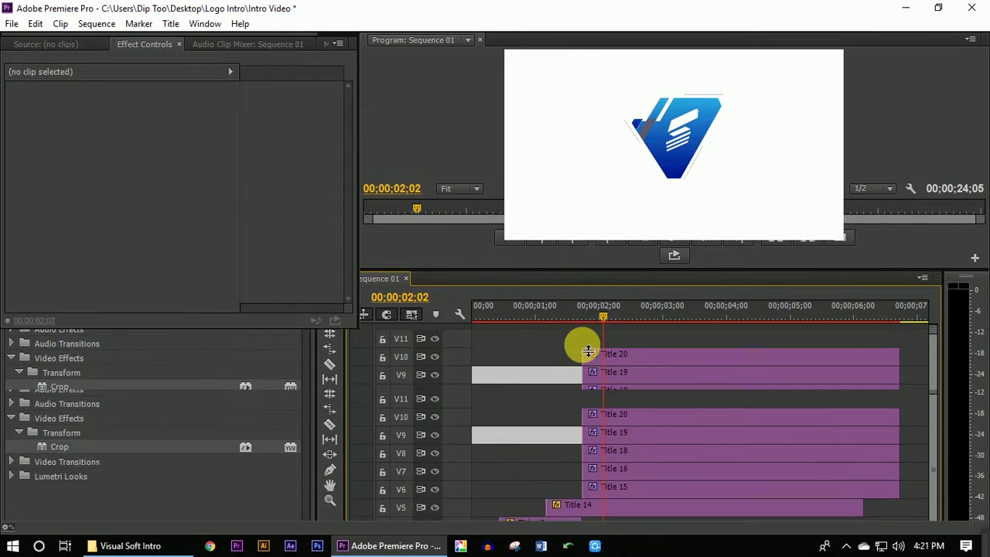
pyautogui.press('Right')
pyautogui.press('Right')
pyautogui.press('Right')
pyautogui.press('Right')
pyautogui.press('Right')
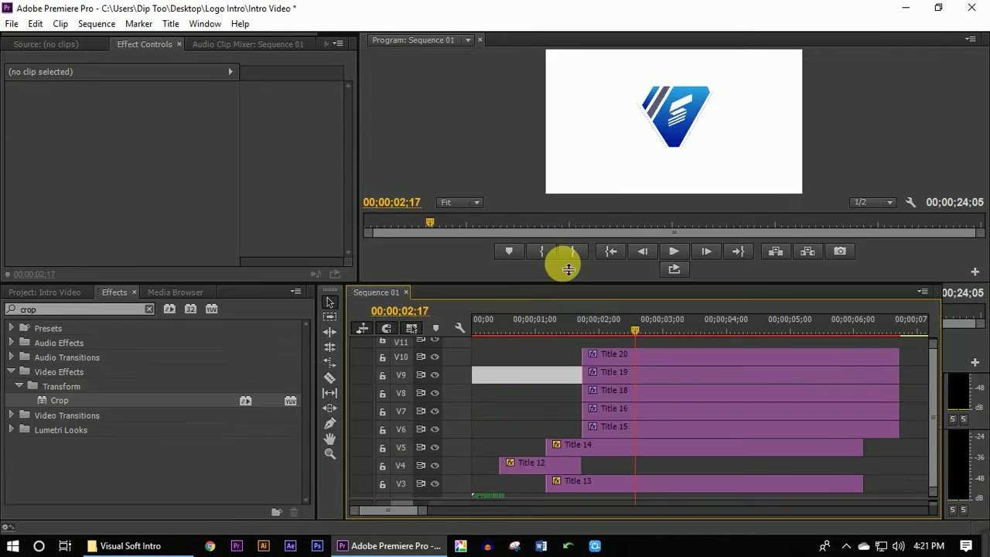
pyautogui.moveTo(573, 381); pyautogui.dragTo(564, 263)
pyautogui.click(598, 375)
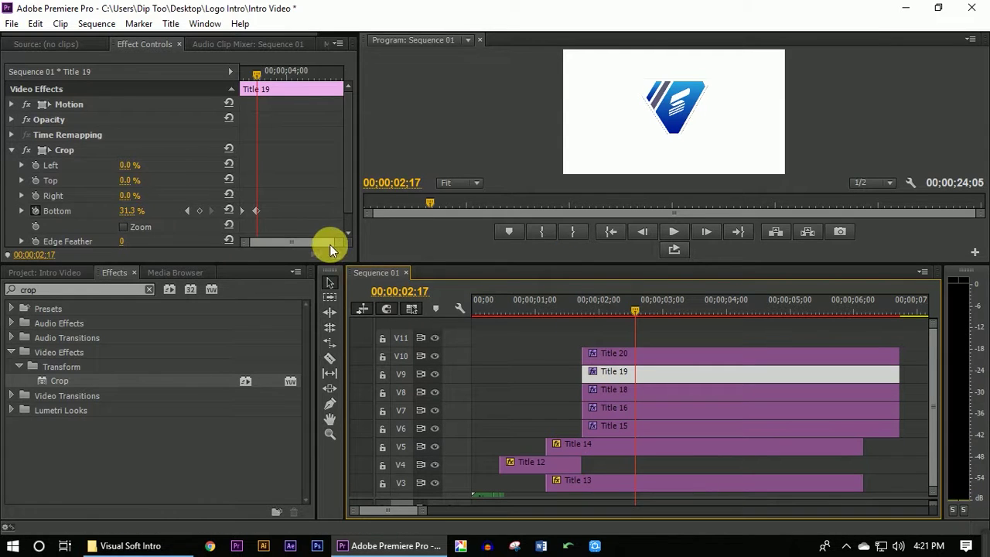
# Adjust Title 19's crop edge and review Title 18's crop edges.
pyautogui.click(40, 151)
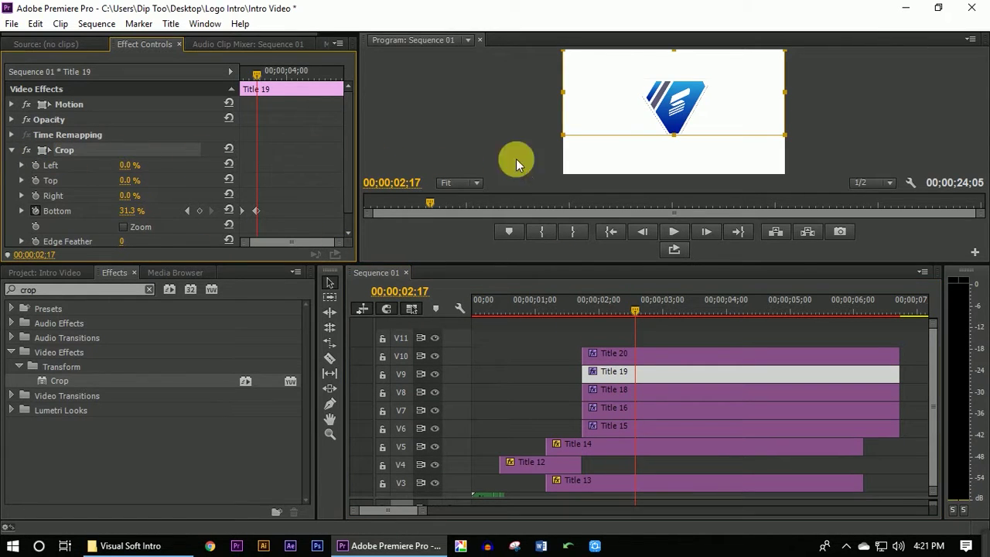
pyautogui.moveTo(674, 51)
pyautogui.mouseDown()
pyautogui.moveTo(678, 104)
pyautogui.moveTo(641, 27)
pyautogui.mouseUp()
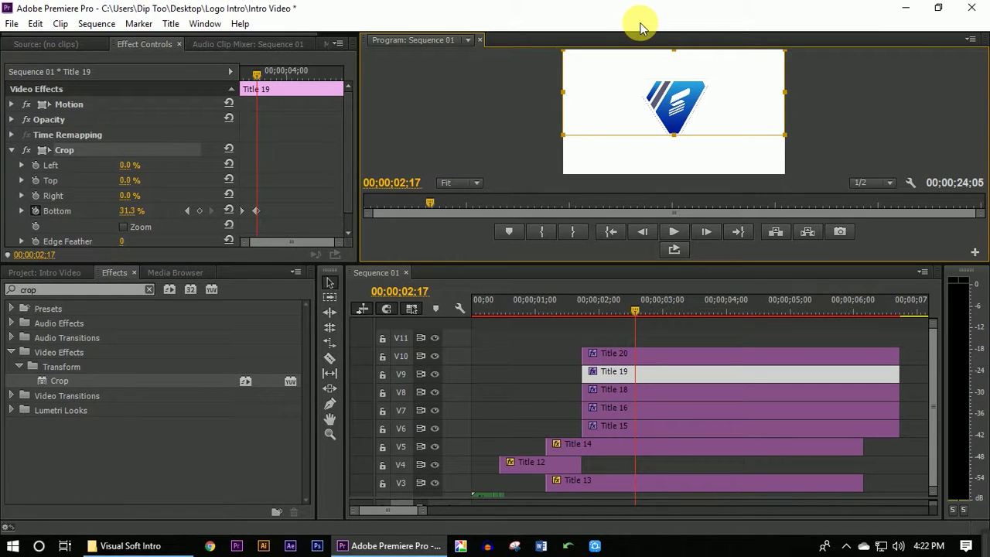
pyautogui.click(628, 396)
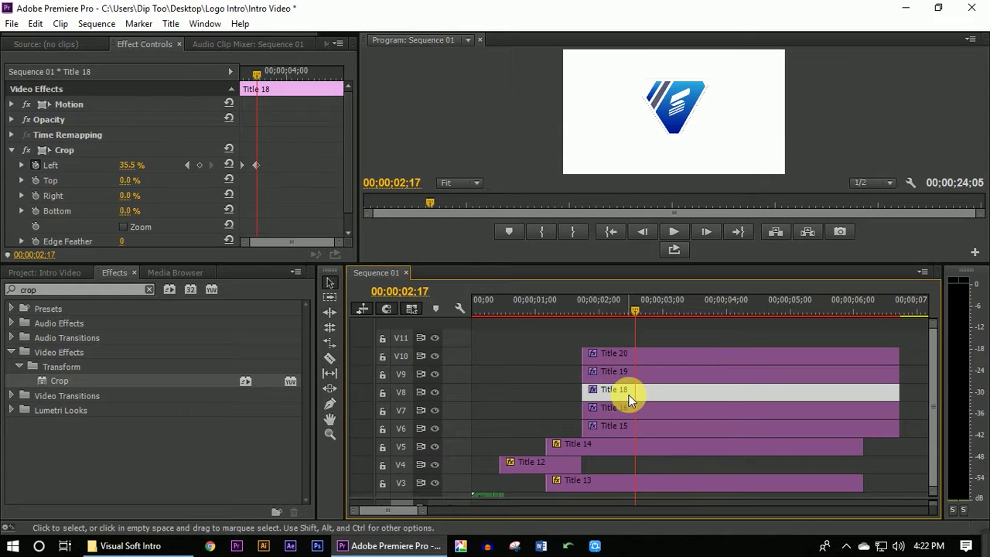
pyautogui.click(45, 151)
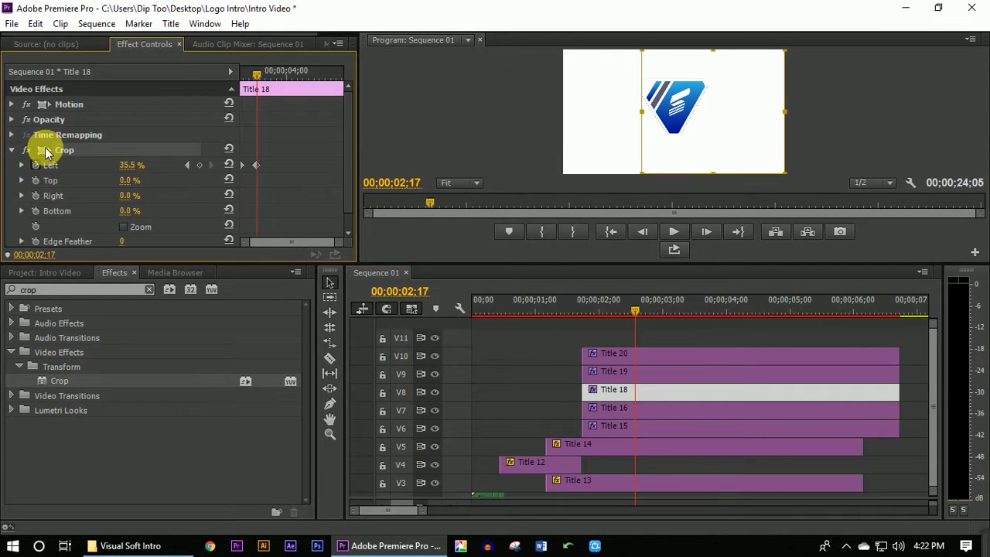
pyautogui.click(639, 374)
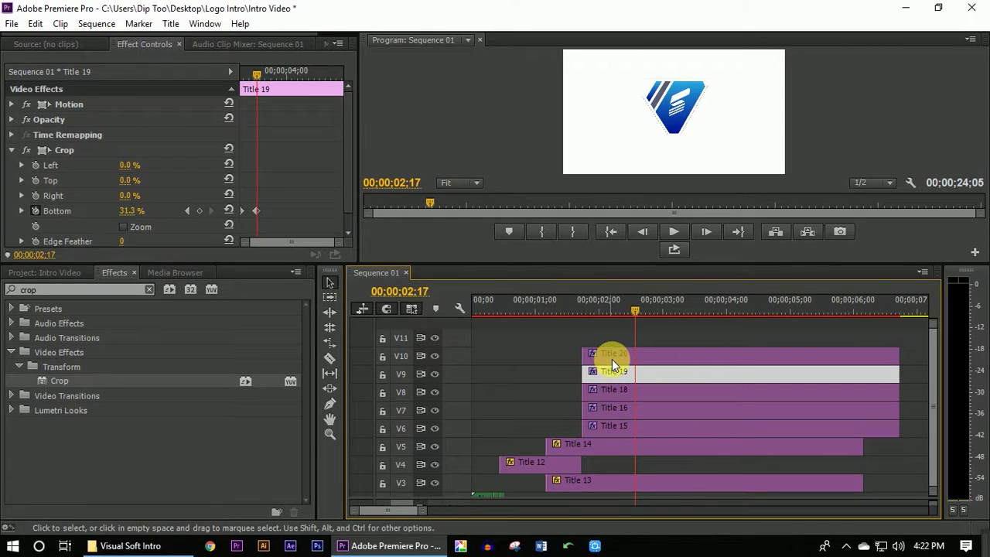
# Lower Title 20's top crop to 29.1% at 2;16 and scrub back to check.
pyautogui.click(611, 359)
pyautogui.click(49, 151)
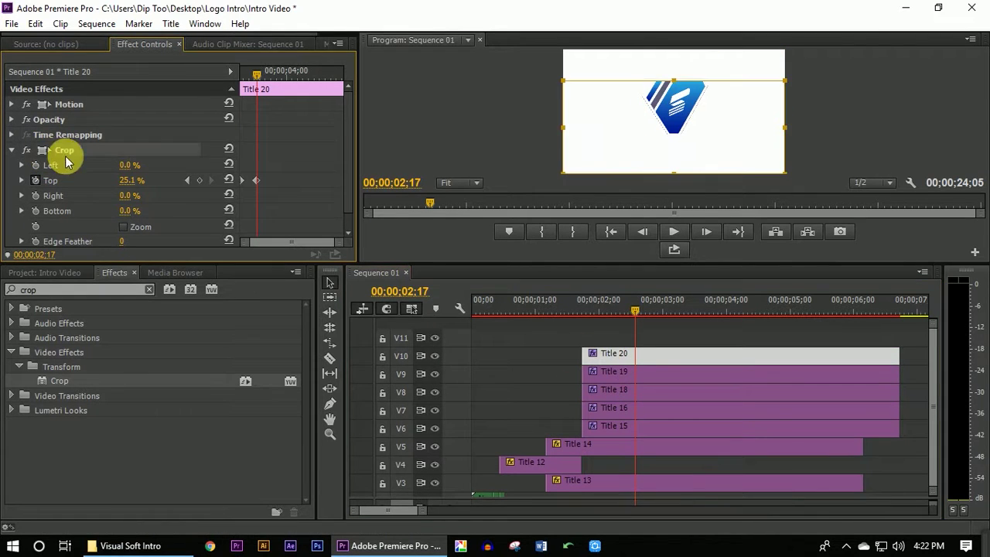
pyautogui.moveTo(681, 88); pyautogui.dragTo(684, 93)
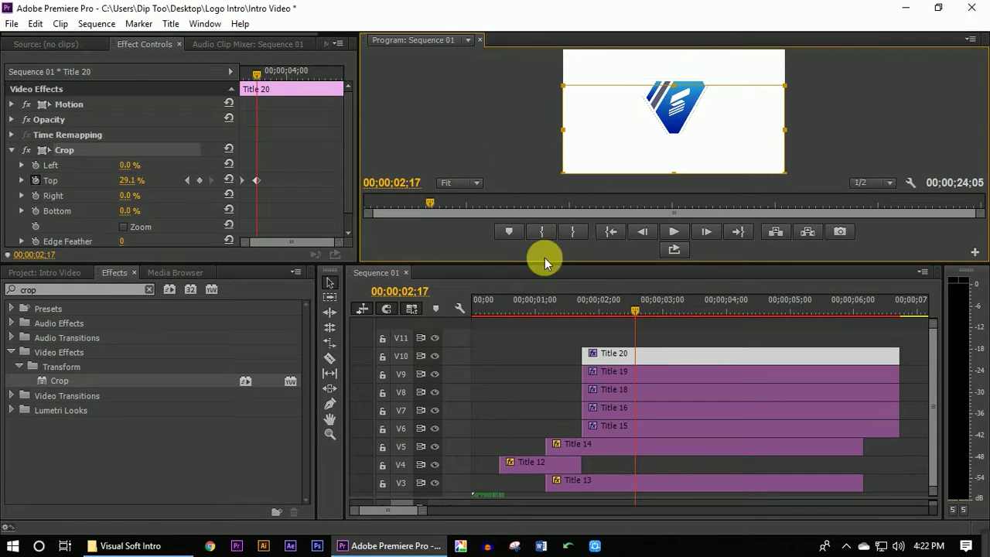
pyautogui.click(634, 310)
pyautogui.moveTo(634, 310)
pyautogui.mouseDown()
pyautogui.moveTo(617, 311)
pyautogui.moveTo(637, 308)
pyautogui.mouseUp()
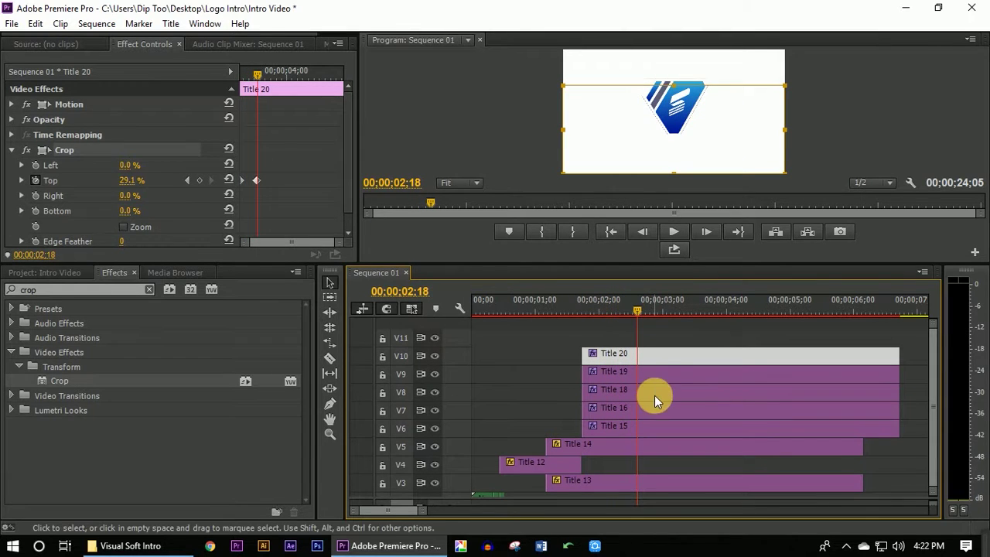
pyautogui.moveTo(331, 243); pyautogui.dragTo(314, 254)
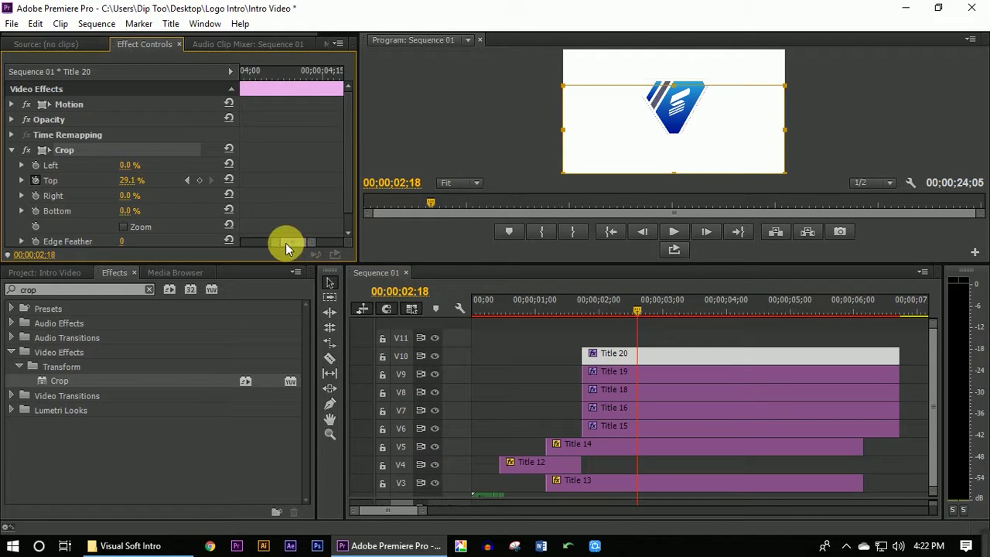
pyautogui.moveTo(284, 242); pyautogui.dragTo(267, 242)
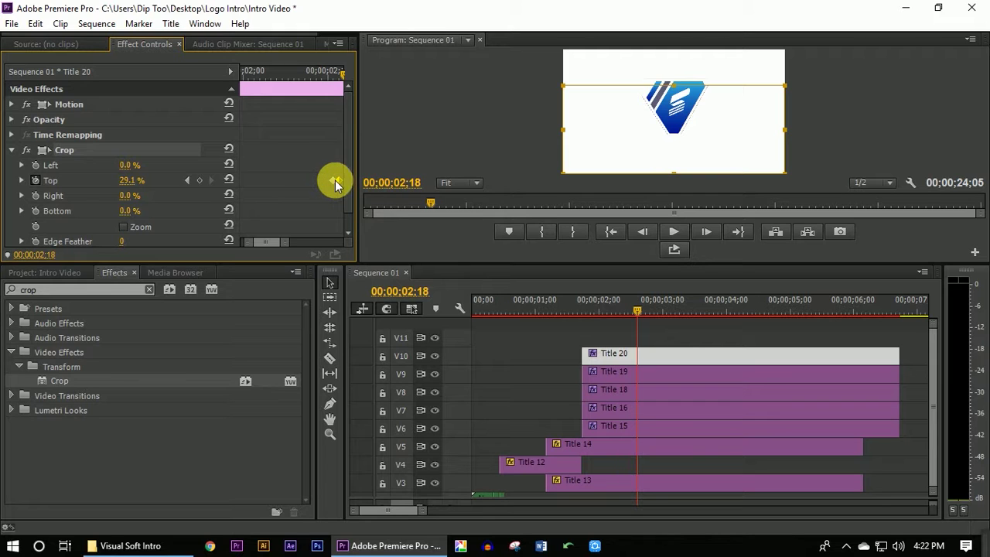
# Compare Title 20's top crop keyframe against Title 19 frame by frame, then zoom out the timeline.
pyautogui.click(619, 374)
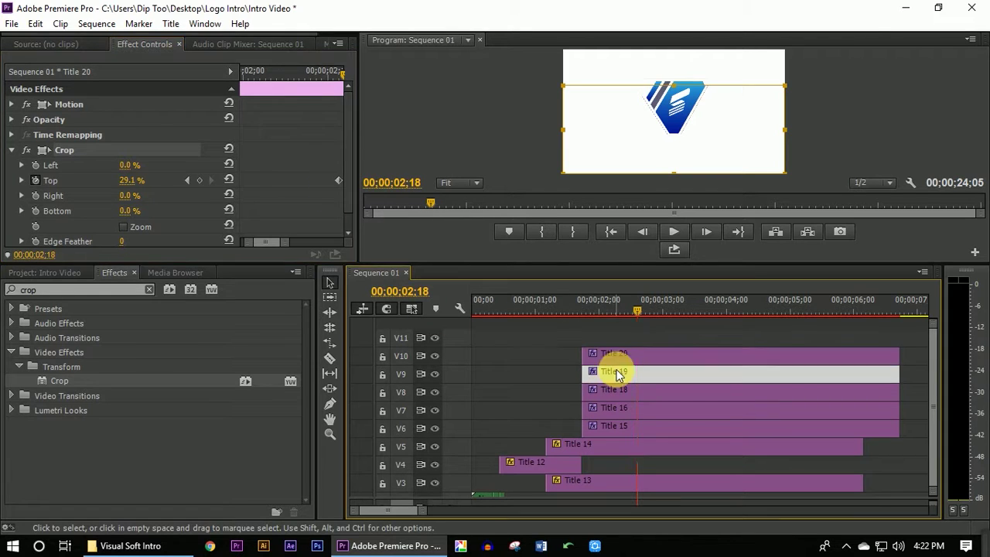
pyautogui.moveTo(331, 241); pyautogui.dragTo(289, 247)
pyautogui.press('Left')
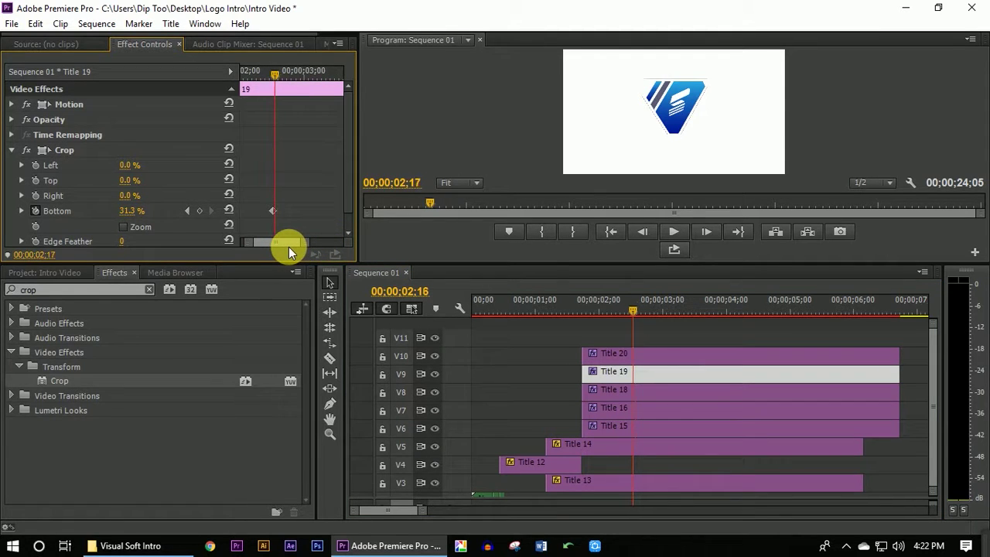
pyautogui.press('Left')
pyautogui.click(652, 356)
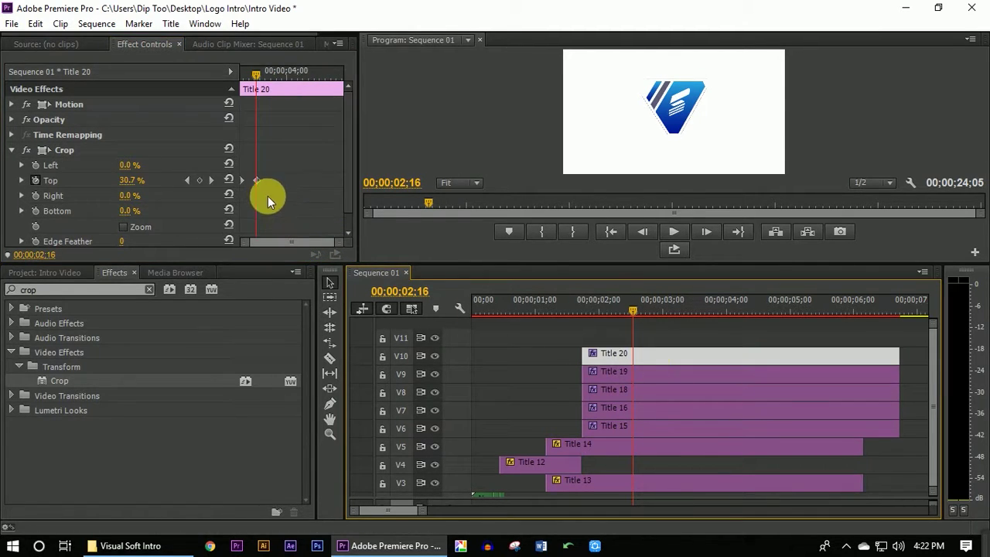
pyautogui.click(257, 181)
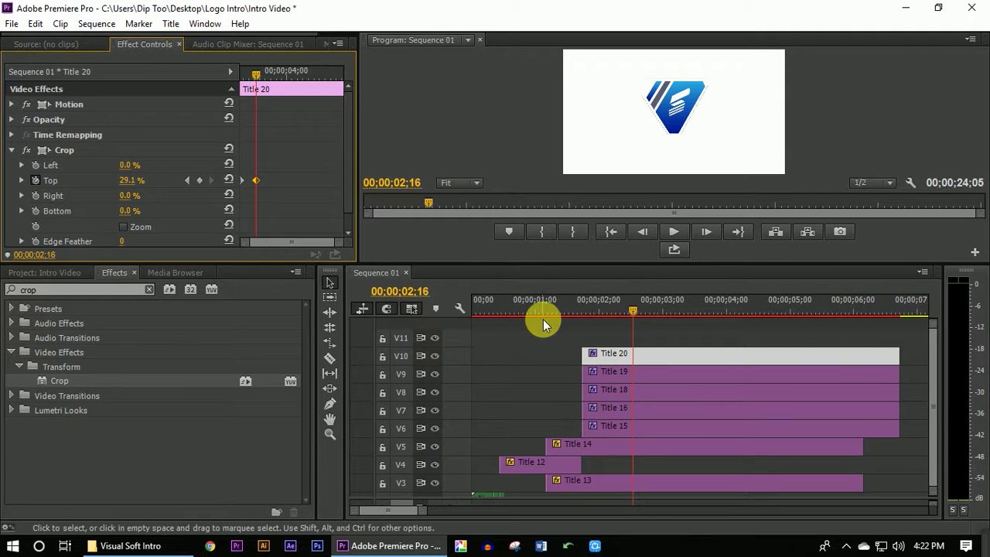
pyautogui.press('Right')
pyautogui.press('Right')
pyautogui.press('Right')
pyautogui.press('Right')
pyautogui.press('Right')
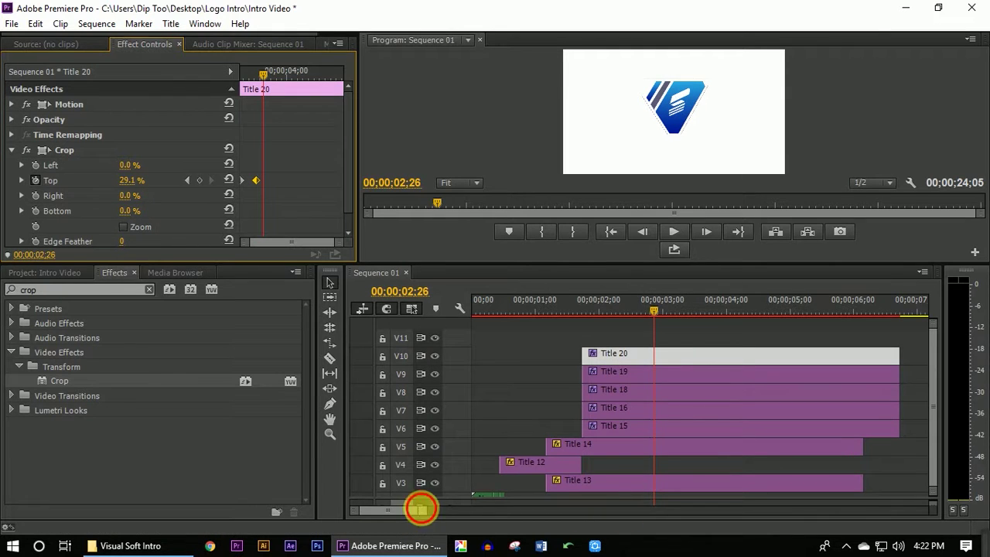
pyautogui.moveTo(423, 510); pyautogui.dragTo(495, 509)
pyautogui.click(700, 447)
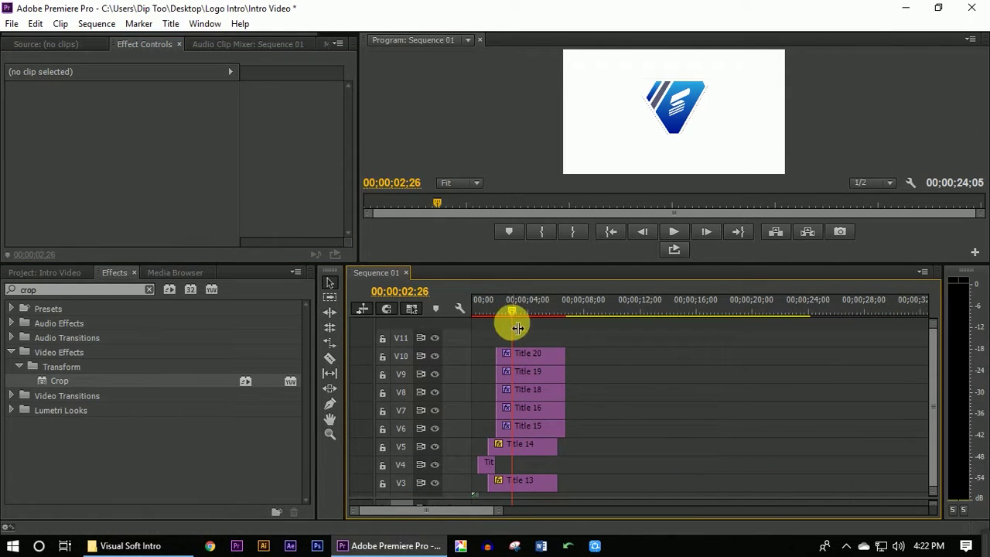
# Create Title 21 at 01;27 and paste the 'VISUAL SOFT.' text below the logo.
pyautogui.click(497, 308)
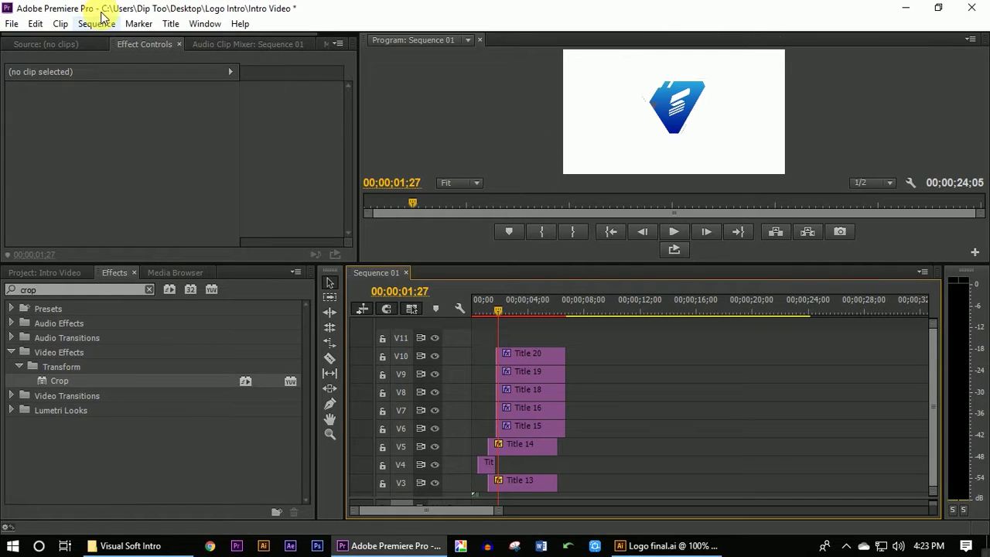
pyautogui.hotkey('ctrl', 't')
pyautogui.press('Return')
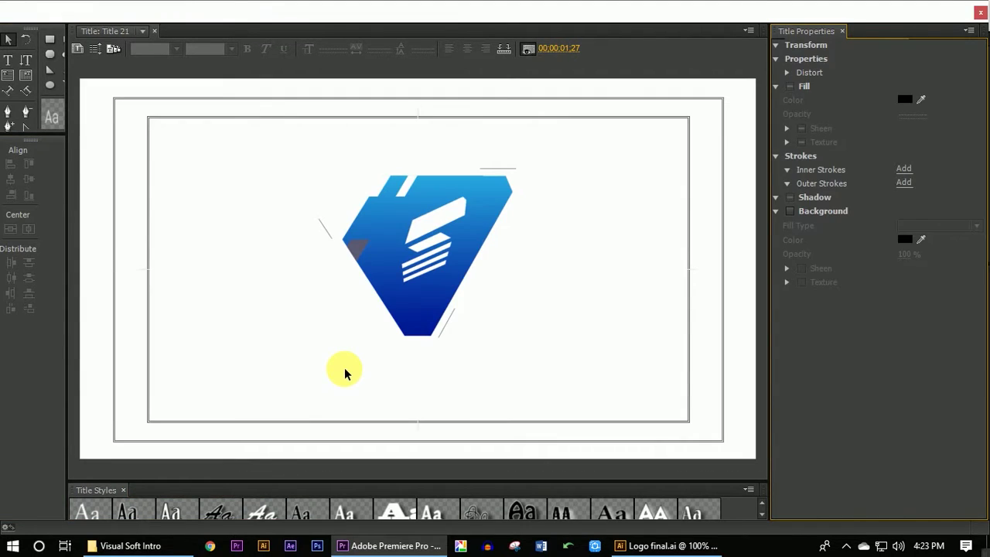
pyautogui.click(8, 60)
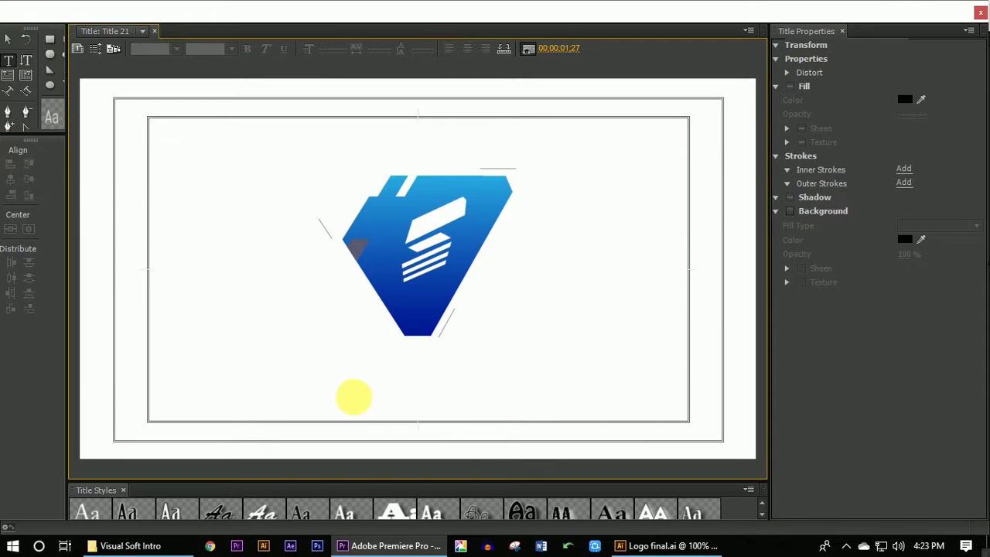
pyautogui.click(357, 403)
pyautogui.write('VISUAL SOFT.')
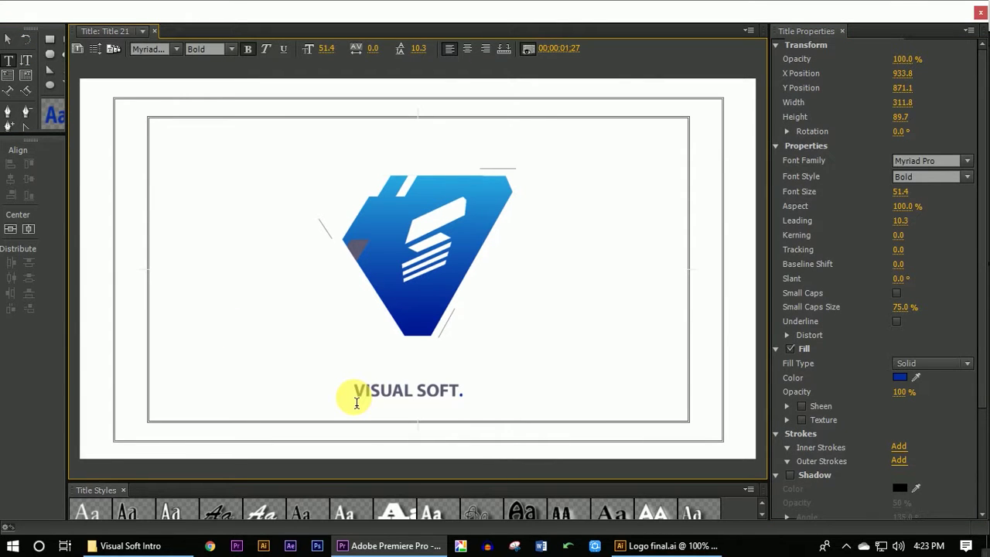
# Enlarge and centre the wordmark, position it beneath the logo, and close the Titler.
pyautogui.click(11, 46)
pyautogui.moveTo(394, 393); pyautogui.dragTo(408, 374)
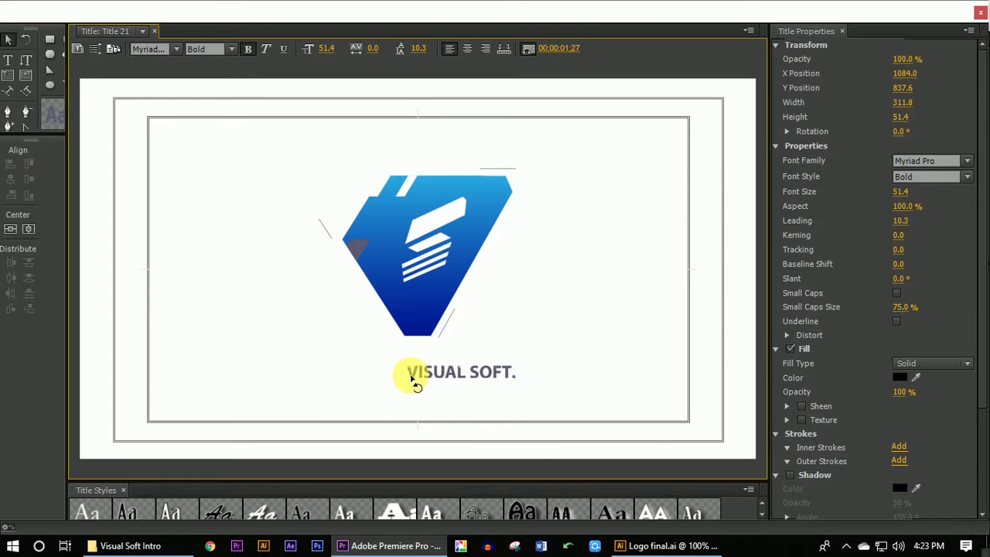
pyautogui.moveTo(416, 381); pyautogui.dragTo(331, 391)
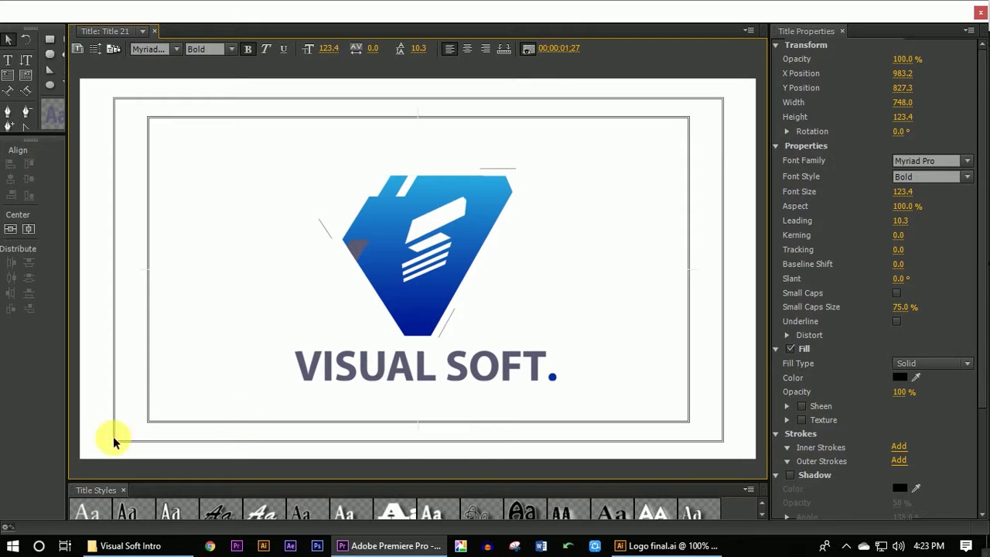
pyautogui.click(34, 228)
pyautogui.click(12, 228)
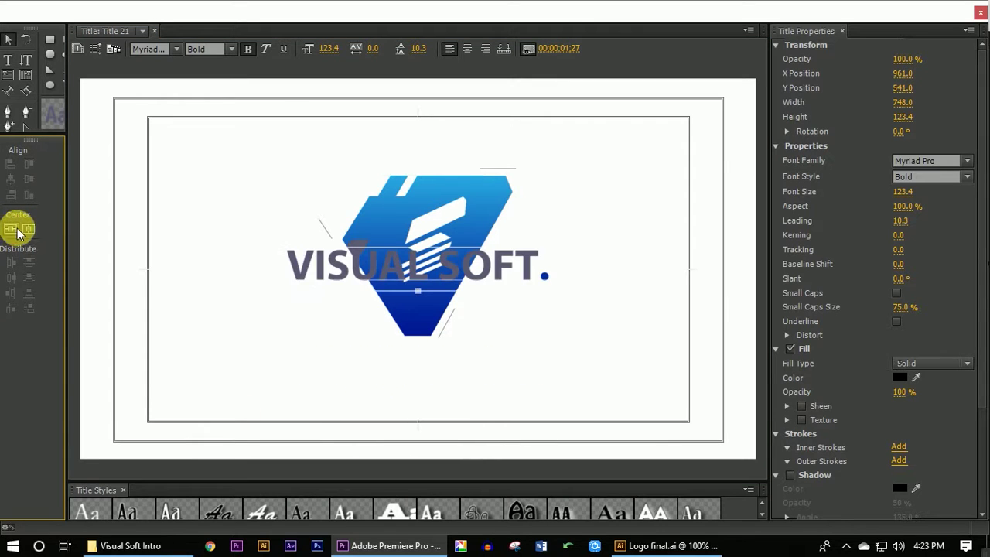
pyautogui.moveTo(397, 312)
pyautogui.mouseDown()
pyautogui.moveTo(405, 390)
pyautogui.moveTo(405, 381)
pyautogui.mouseUp()
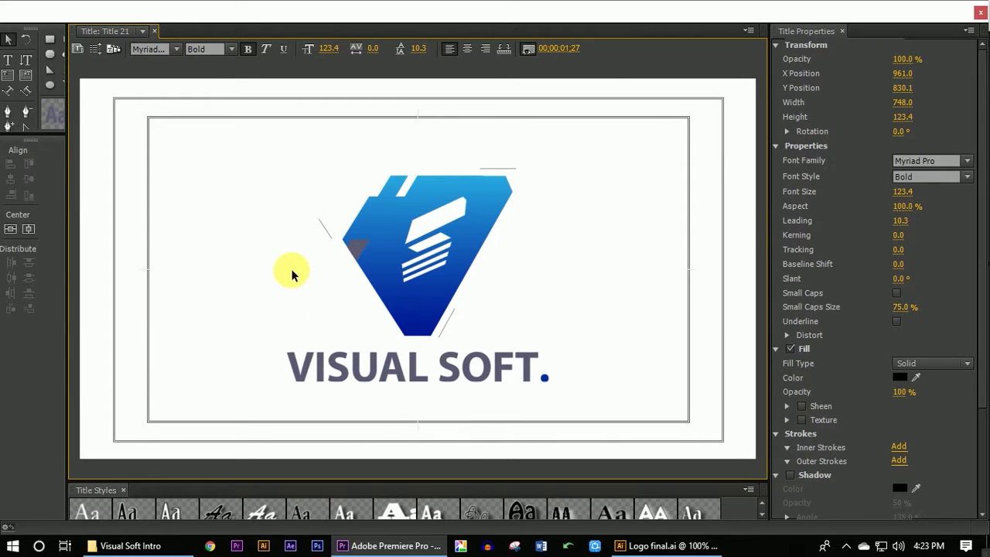
pyautogui.click(264, 271)
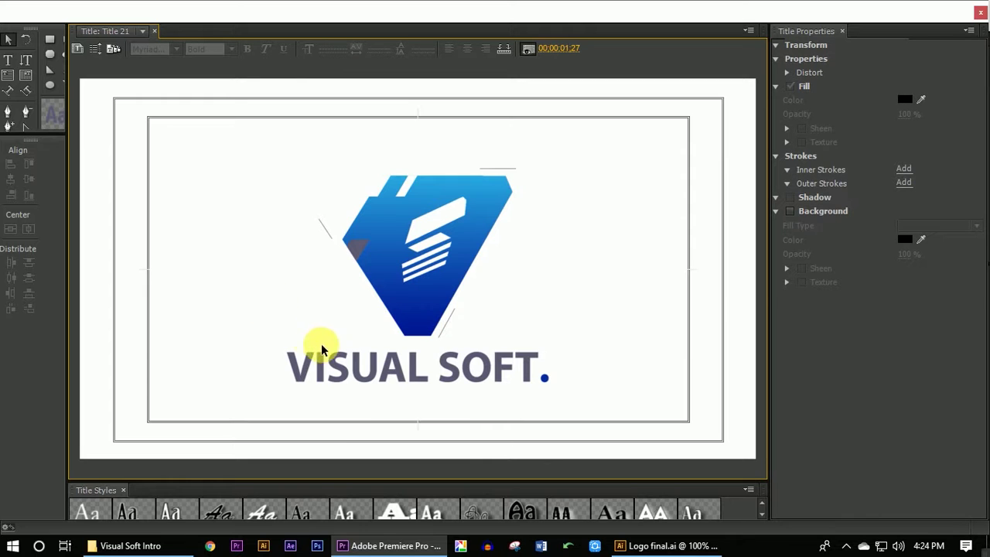
pyautogui.click(973, 11)
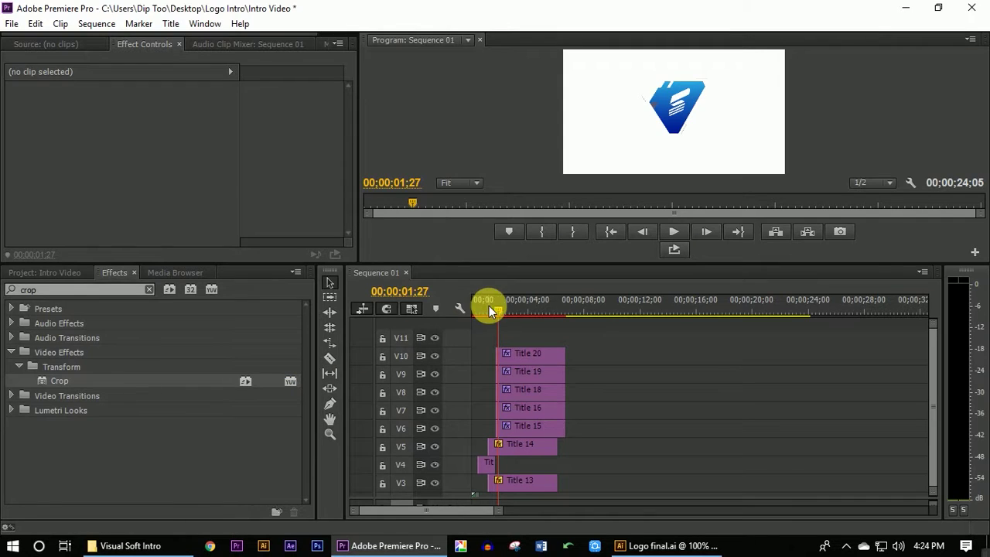
# Open Title 21 at 03;06 and edit the wordmark text at its period.
pyautogui.moveTo(489, 310); pyautogui.dragTo(515, 309)
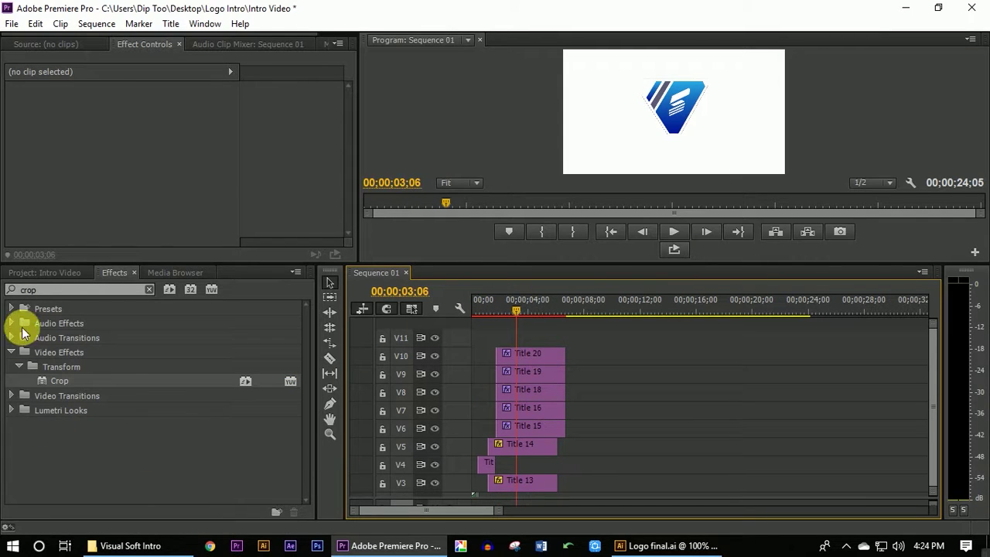
pyautogui.click(35, 273)
pyautogui.doubleClick(126, 458)
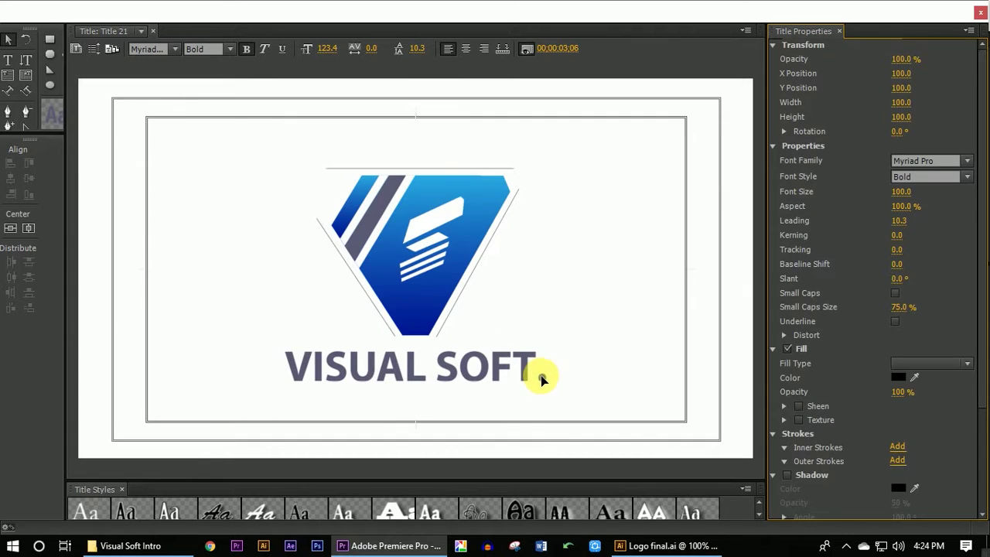
pyautogui.doubleClick(540, 376)
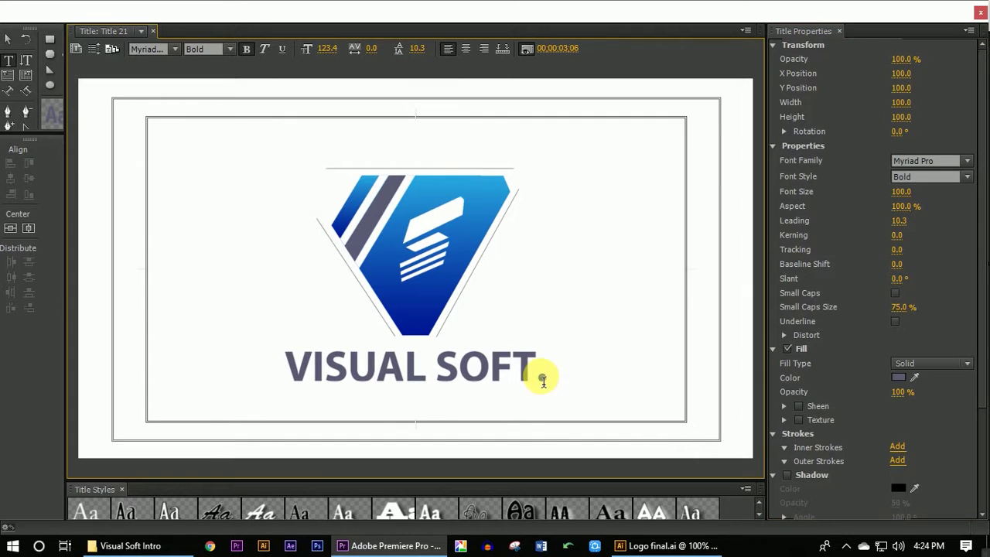
pyautogui.click(570, 377)
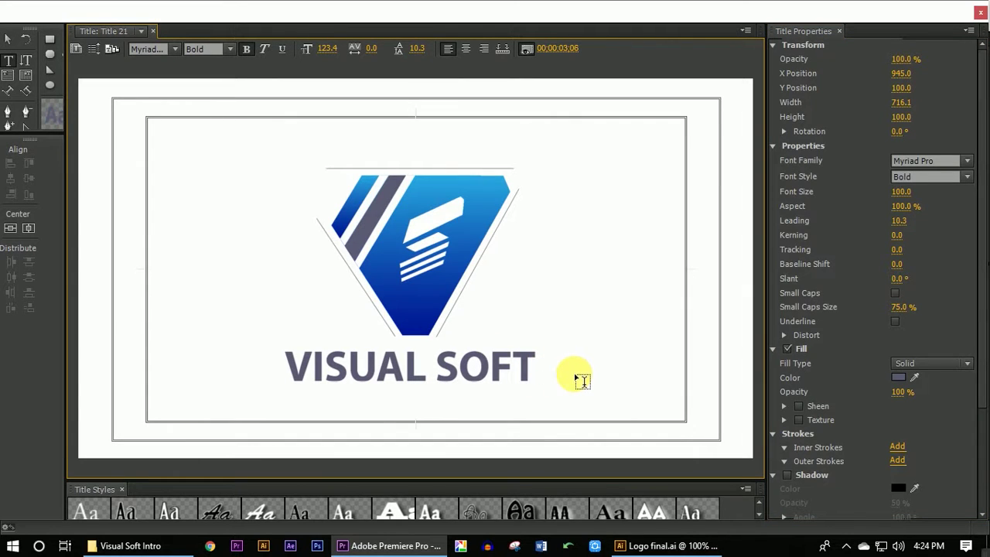
# Centre the VISUAL SOFT text vertically and move it just below the shield.
pyautogui.click(28, 229)
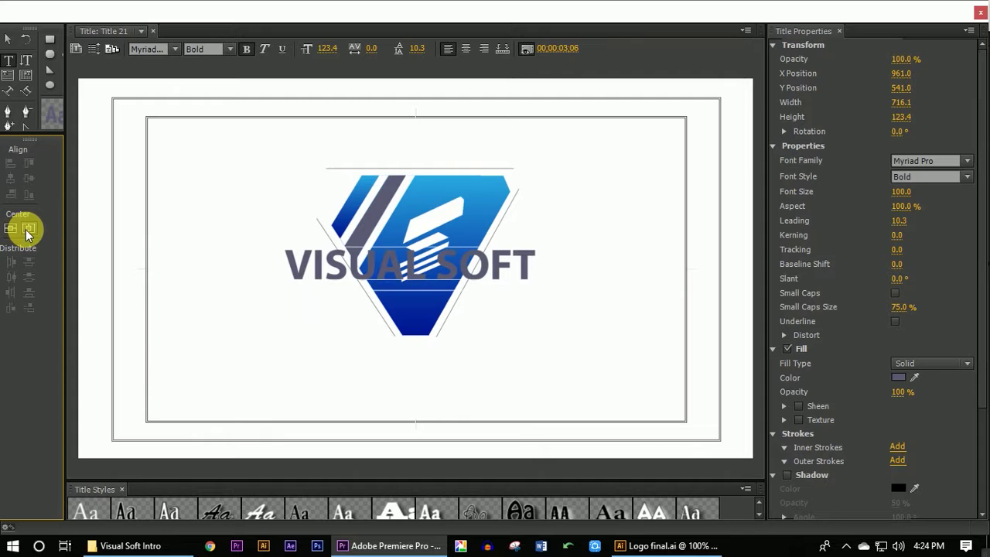
pyautogui.click(325, 265)
pyautogui.click(3, 41)
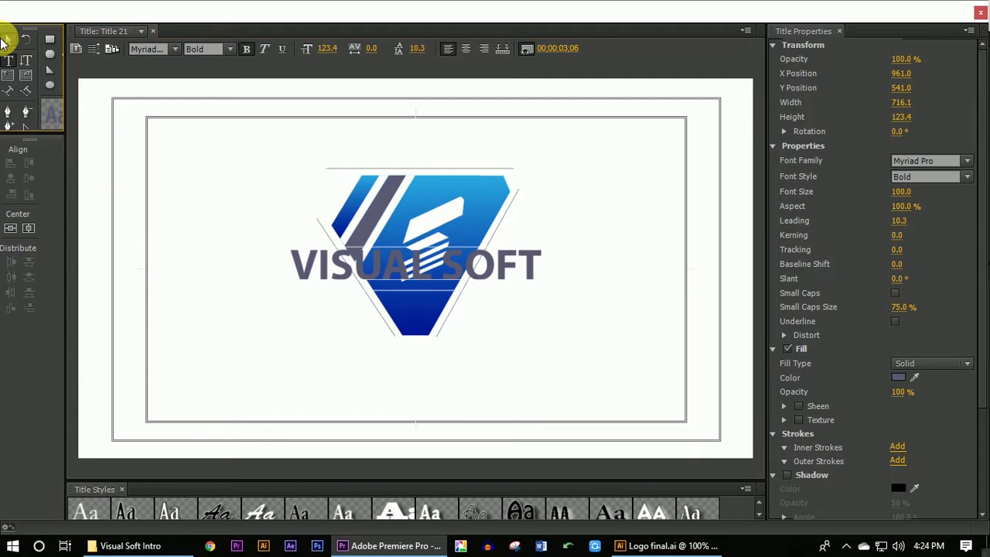
pyautogui.moveTo(319, 264); pyautogui.dragTo(318, 355)
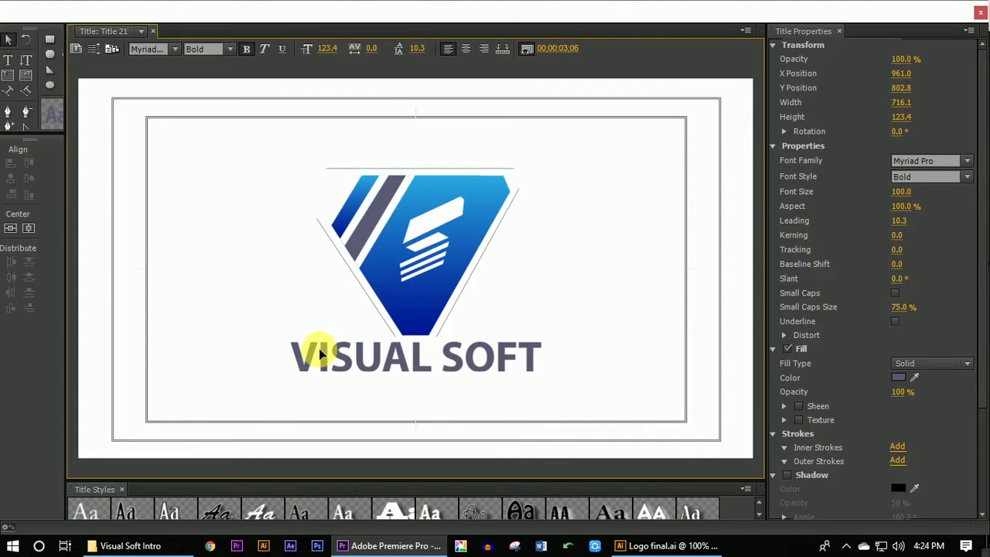
pyautogui.moveTo(319, 352); pyautogui.dragTo(314, 362)
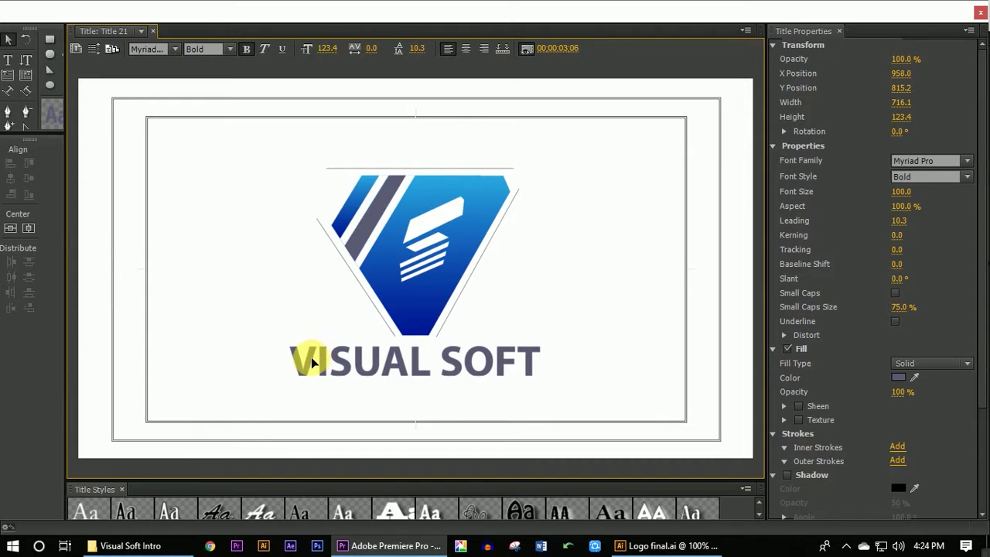
pyautogui.click(244, 310)
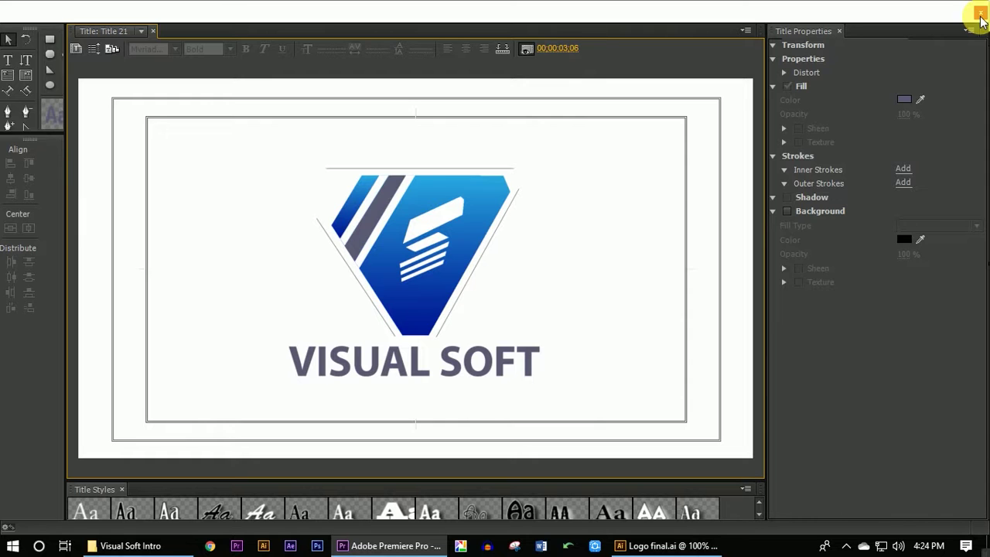
# Centre the wordmark horizontally and close the Titler.
pyautogui.doubleClick(526, 357)
pyautogui.write('.')
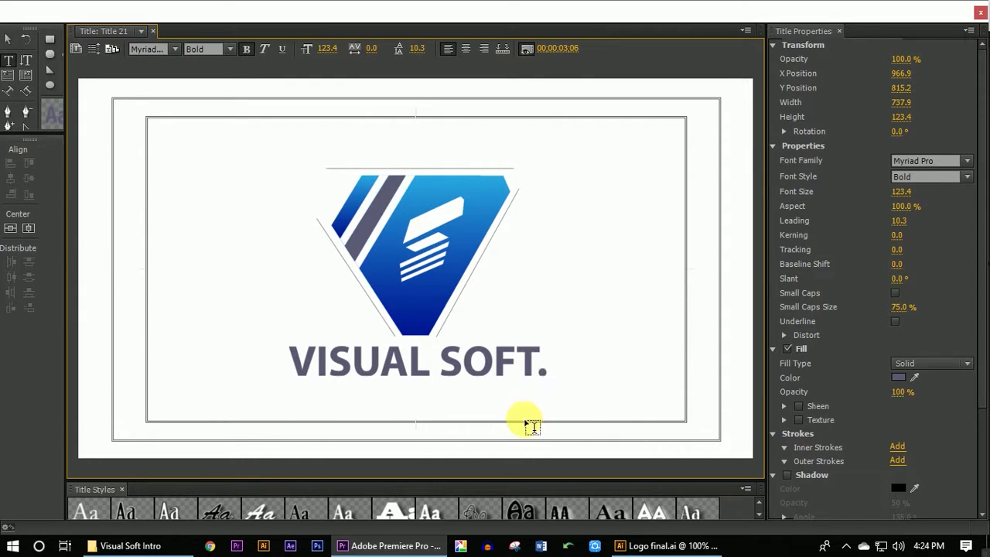
pyautogui.click(11, 42)
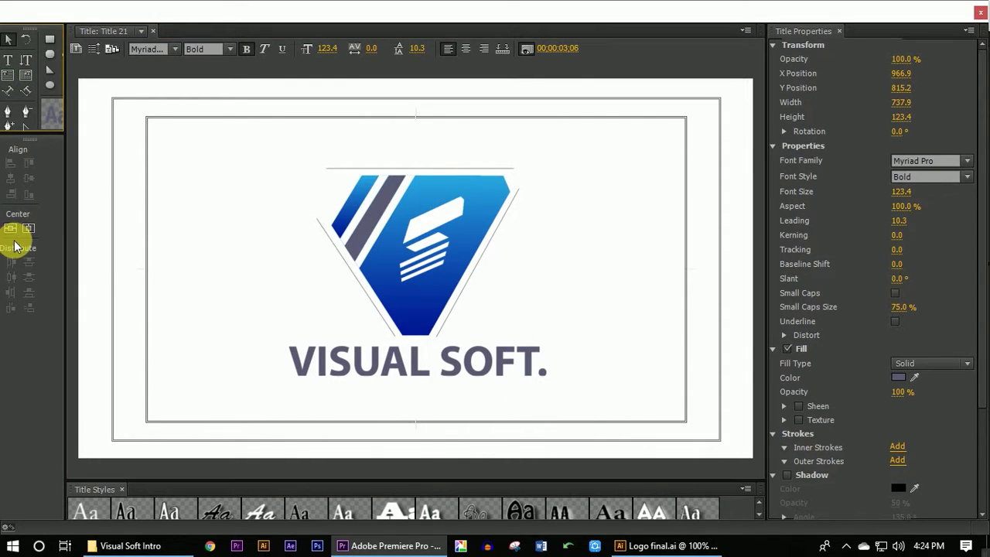
pyautogui.click(28, 228)
pyautogui.doubleClick(540, 379)
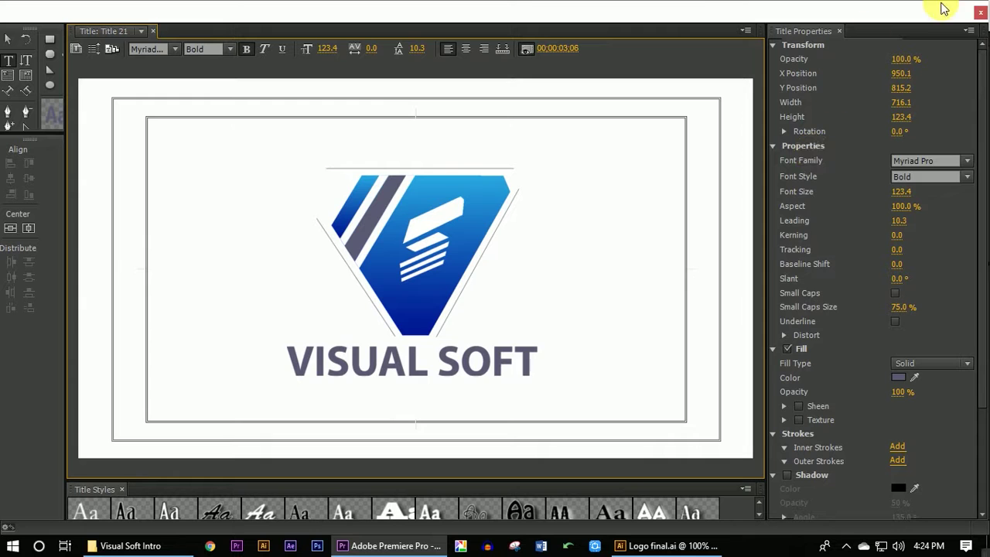
pyautogui.click(978, 13)
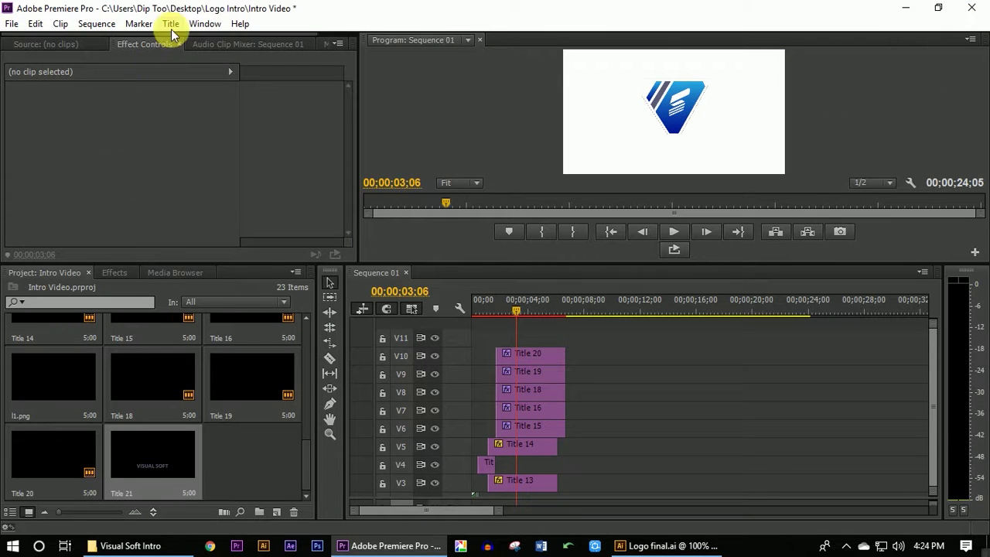
# Start a new Default Still title.
pyautogui.click(171, 27)
pyautogui.moveTo(291, 42)
pyautogui.click(391, 41)
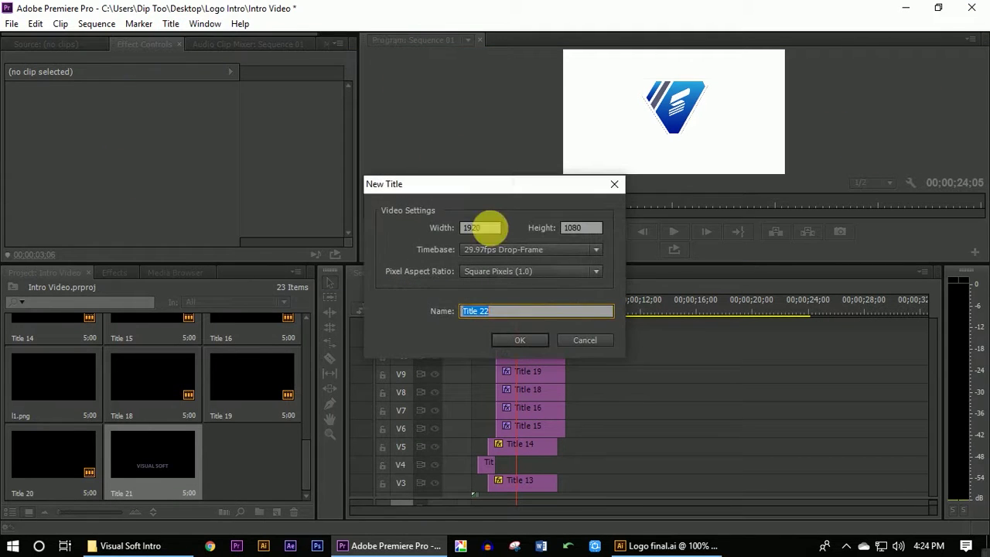
# Create Title 22 and leave the Titler.
pyautogui.press('Return')
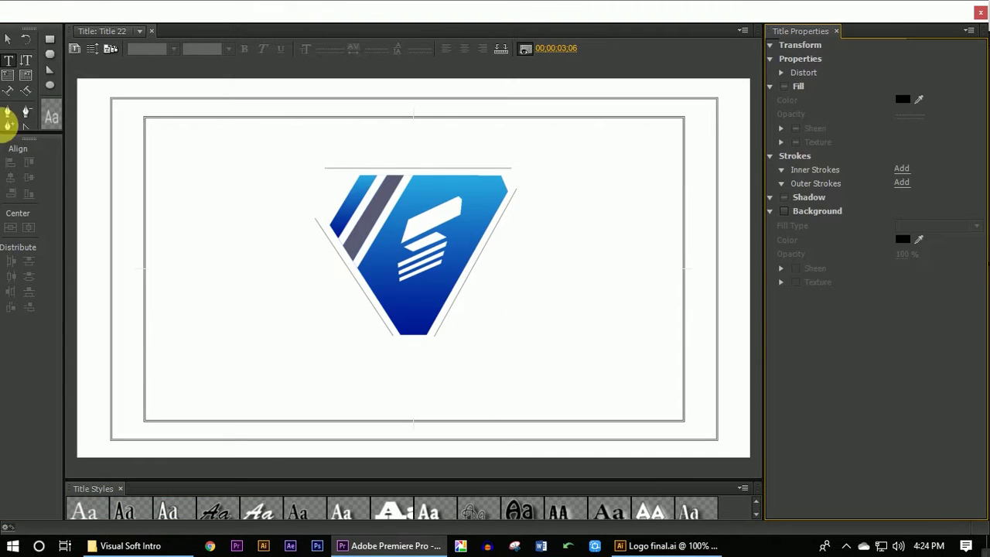
pyautogui.click(12, 66)
pyautogui.click(364, 352)
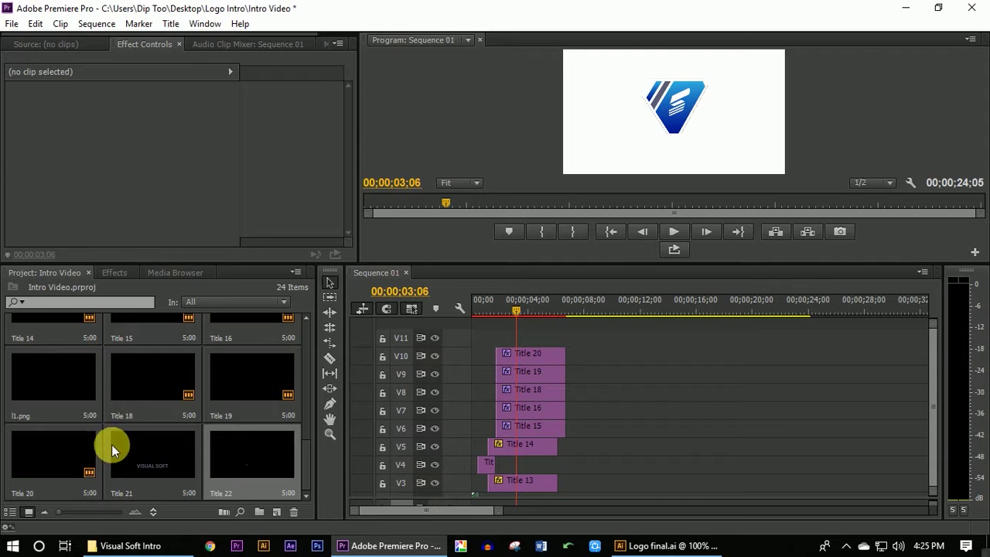
# Place Title 21 on V11 and Title 22 on V12, both starting at 03;06.
pyautogui.moveTo(112, 425); pyautogui.dragTo(507, 338)
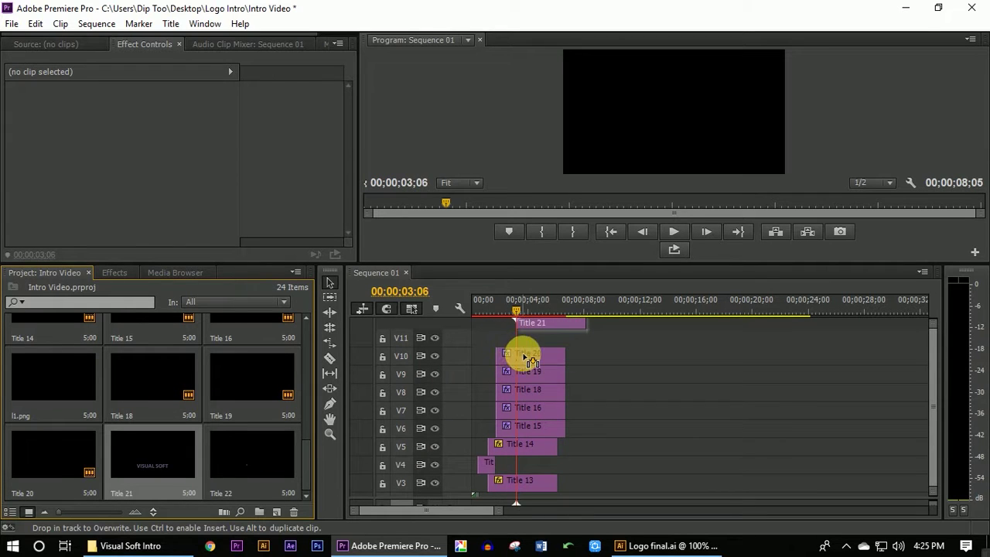
pyautogui.moveTo(506, 338)
pyautogui.mouseDown()
pyautogui.moveTo(534, 360)
pyautogui.moveTo(563, 356)
pyautogui.moveTo(553, 338)
pyautogui.mouseUp()
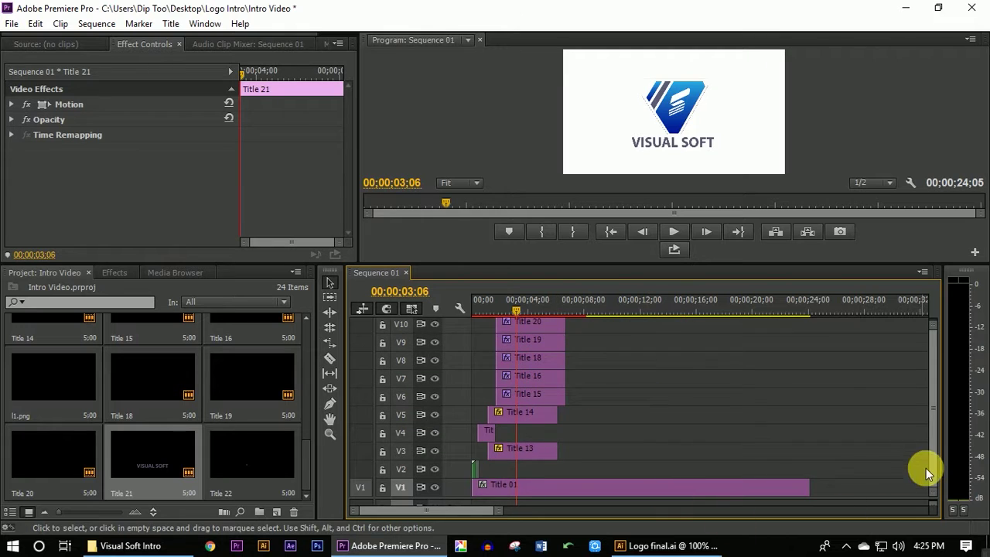
pyautogui.moveTo(927, 458); pyautogui.dragTo(928, 441)
pyautogui.moveTo(532, 345); pyautogui.dragTo(532, 360)
pyautogui.moveTo(251, 460); pyautogui.dragTo(535, 344)
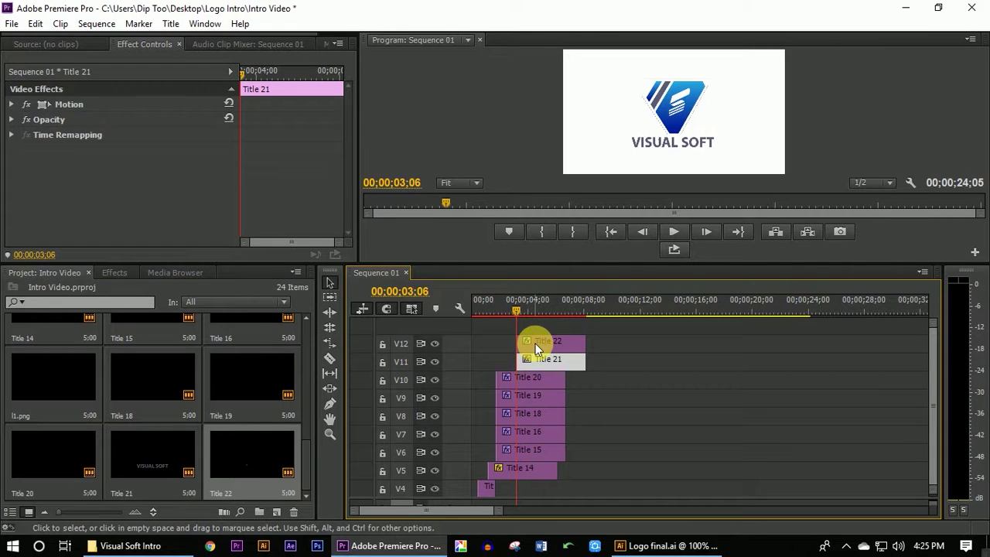
pyautogui.doubleClick(549, 346)
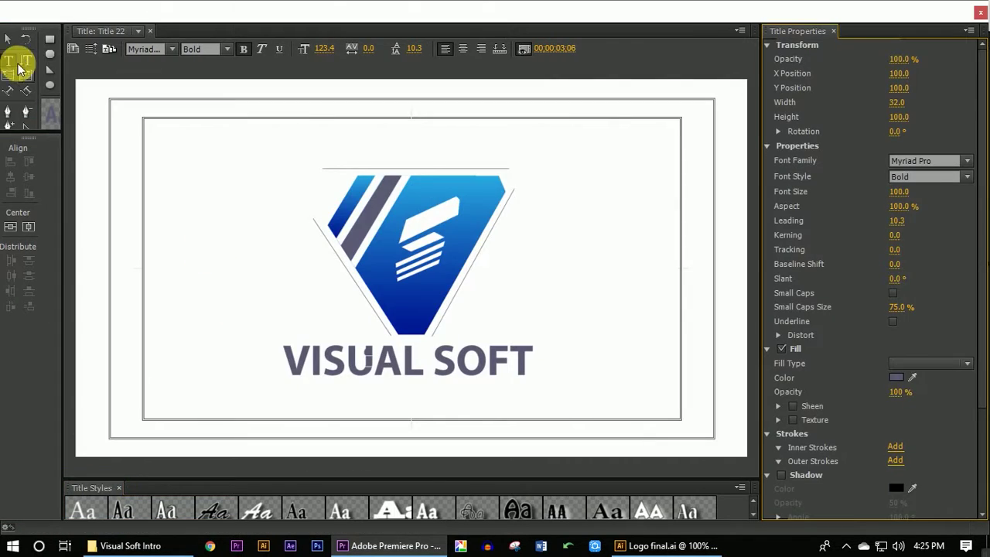
# Add a period after VISUAL SOFT in Title 22 and select it.
pyautogui.click(7, 39)
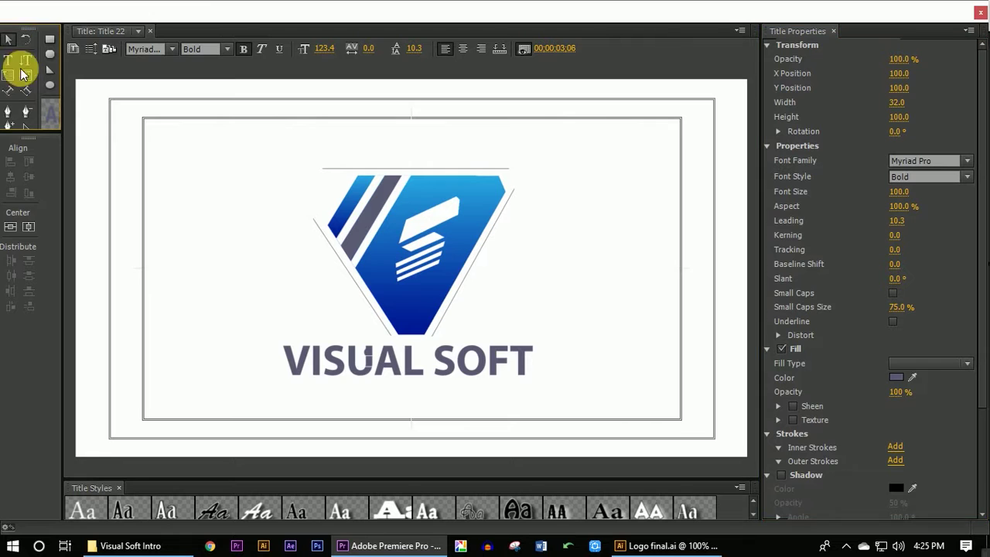
pyautogui.click(370, 360)
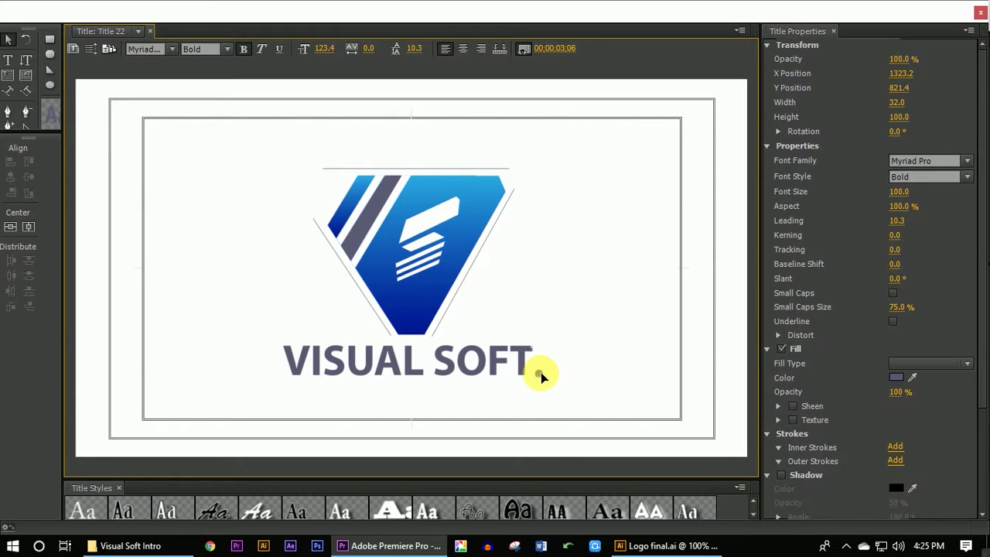
pyautogui.write('.')
pyautogui.click(533, 419)
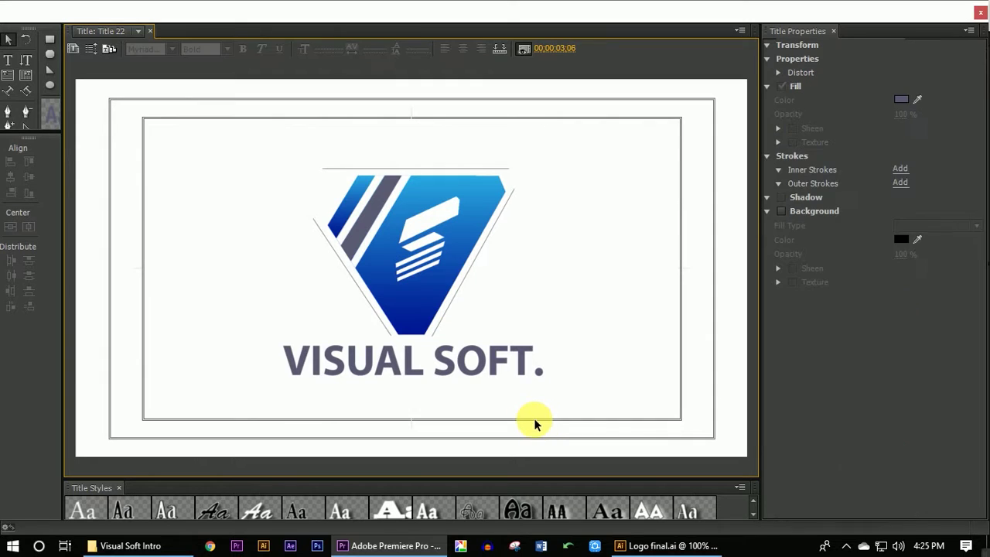
pyautogui.click(542, 373)
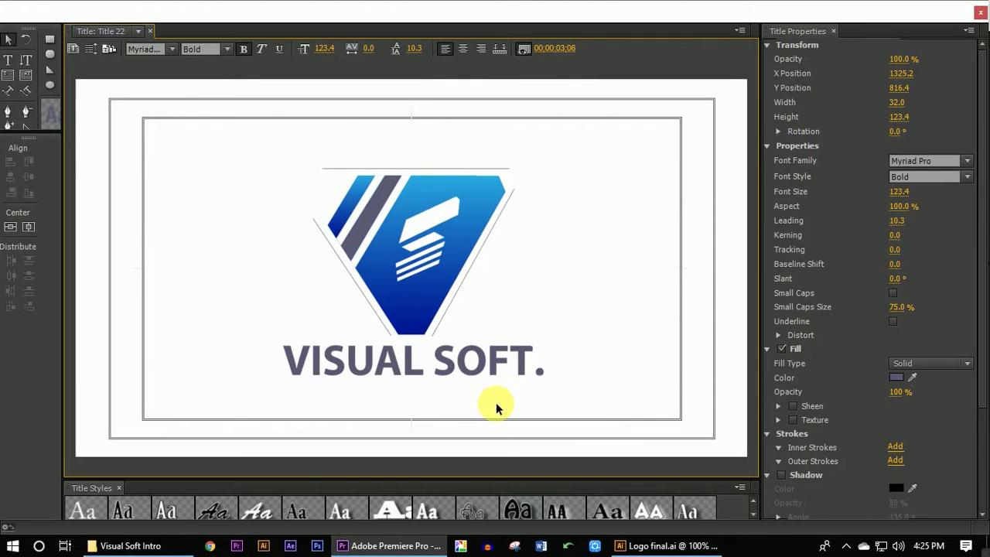
pyautogui.click(508, 419)
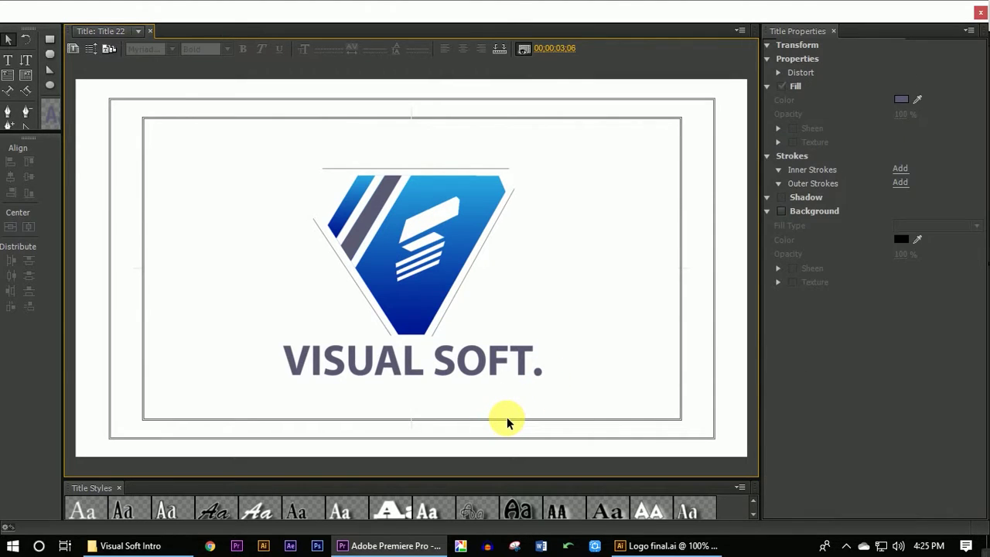
pyautogui.click(543, 373)
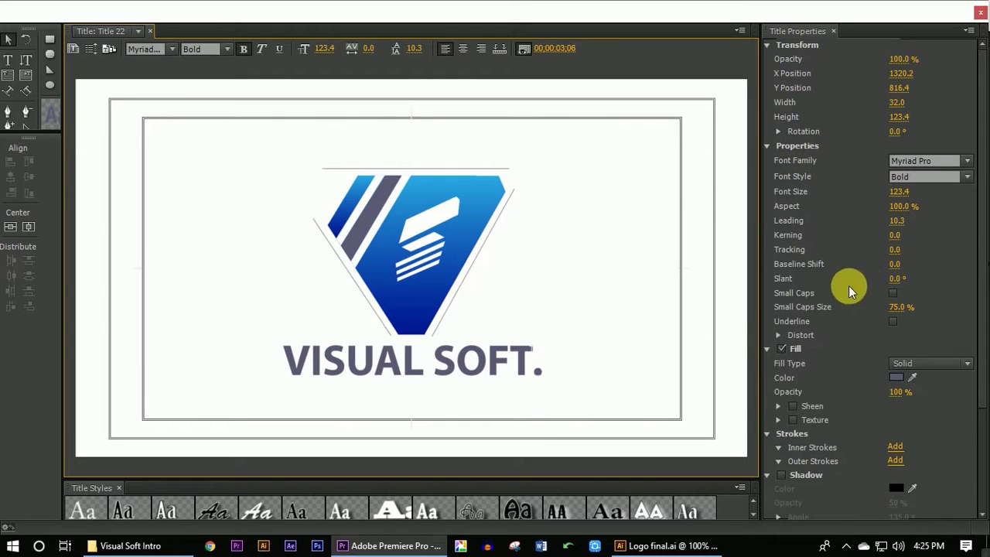
# Give the period a Linear Gradient fill using two blues sampled from the logo.
pyautogui.click(921, 363)
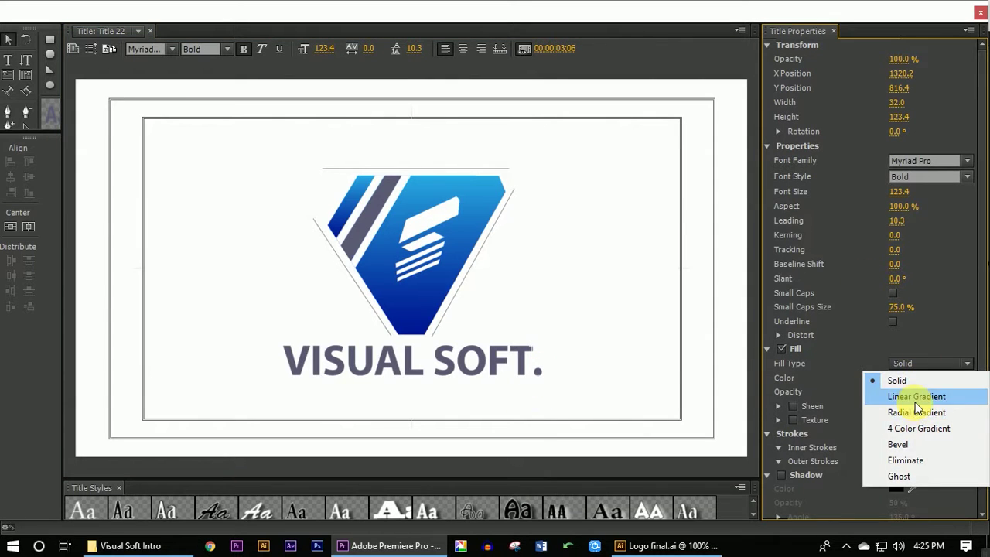
pyautogui.click(915, 396)
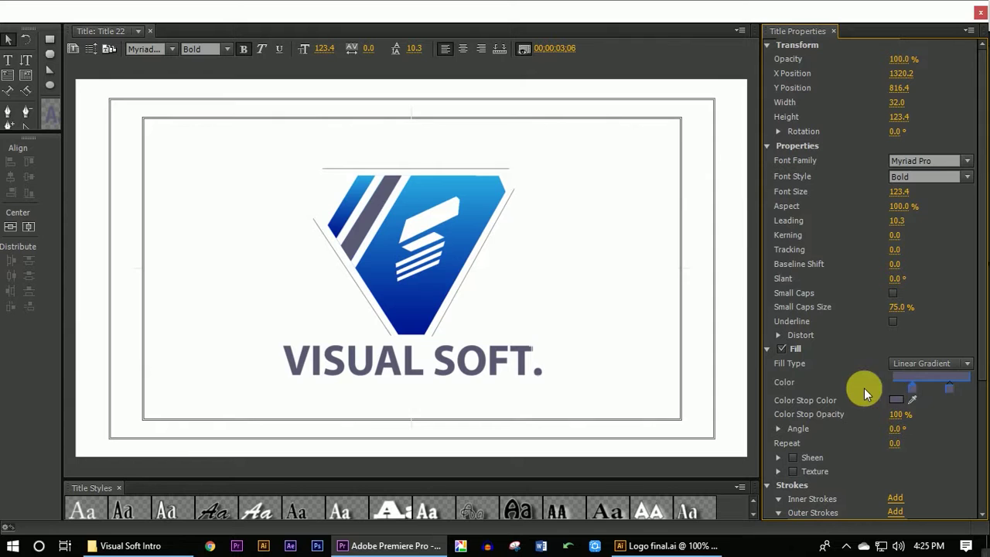
pyautogui.moveTo(950, 395); pyautogui.dragTo(967, 395)
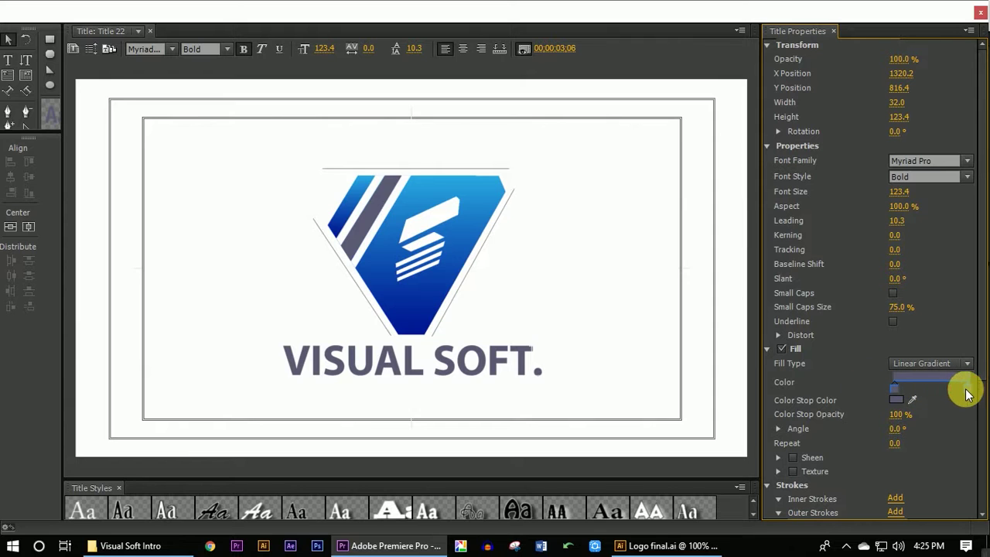
pyautogui.click(912, 399)
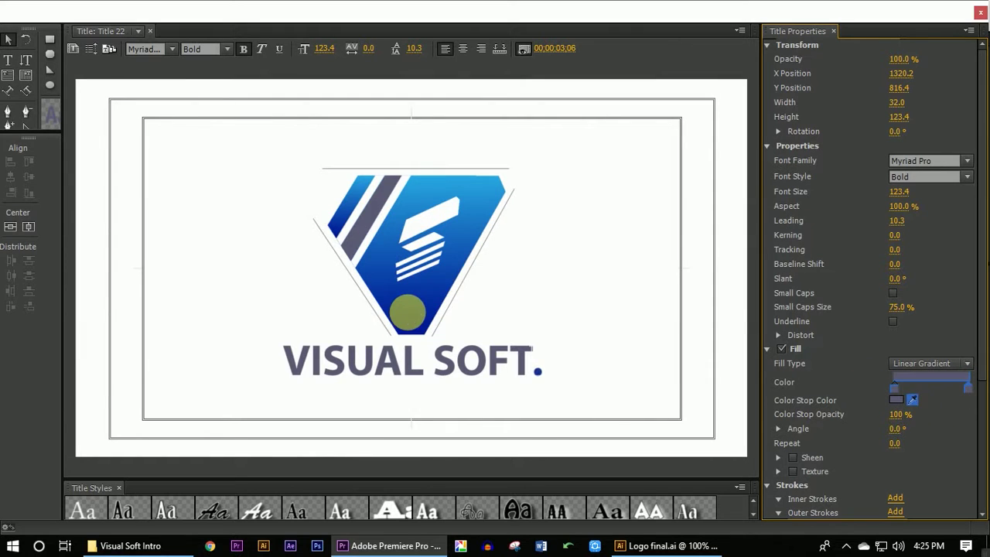
pyautogui.click(410, 319)
pyautogui.click(912, 399)
pyautogui.click(462, 193)
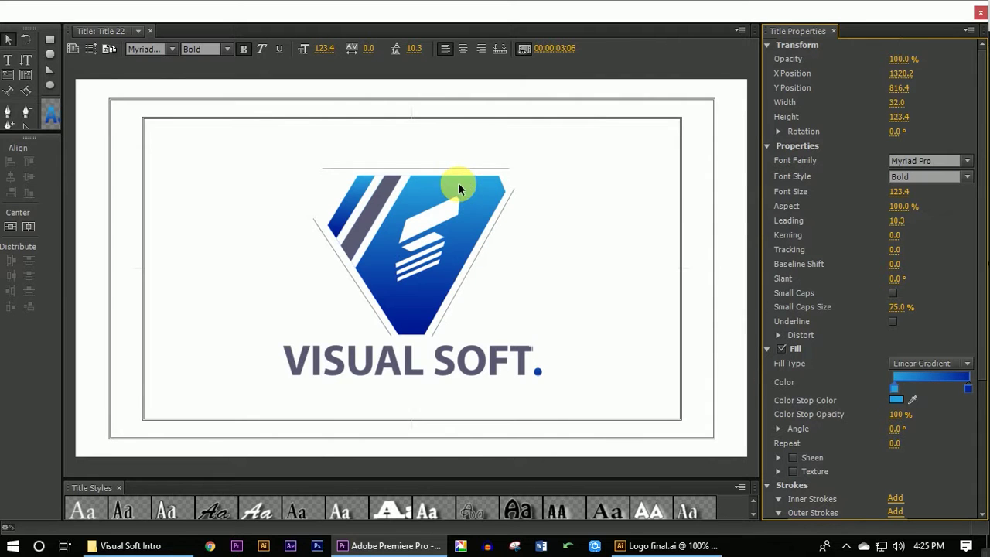
pyautogui.click(978, 17)
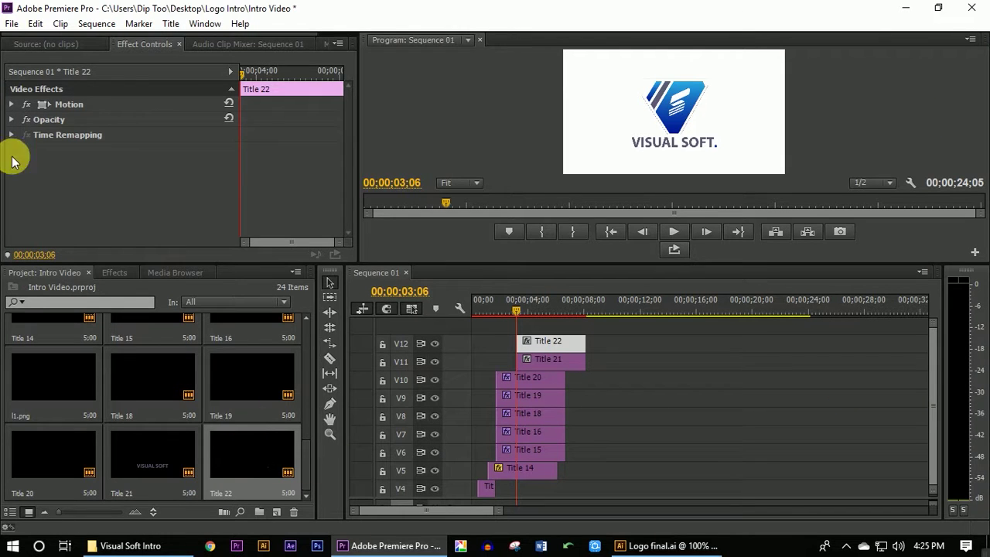
# Create new title Title 23, then draw and delete a stray clipped-corner rectangle.
pyautogui.click(170, 23)
pyautogui.moveTo(345, 44)
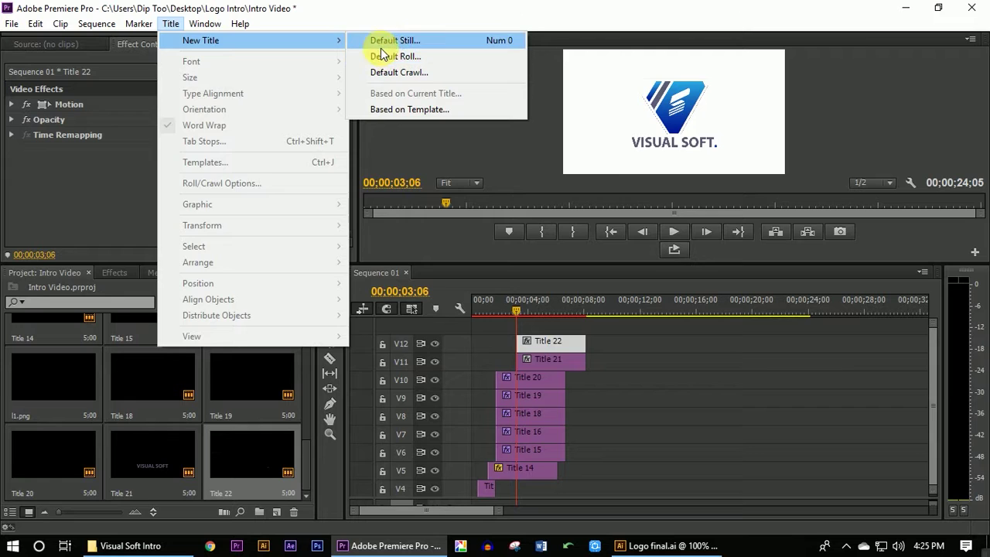
pyautogui.click(383, 55)
pyautogui.click(506, 342)
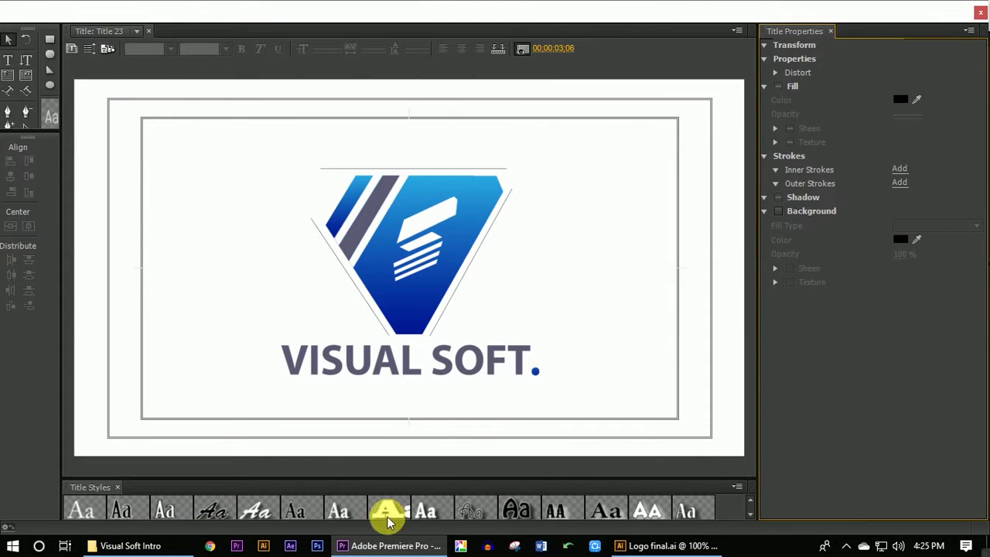
pyautogui.click(50, 54)
pyautogui.moveTo(220, 198)
pyautogui.mouseDown()
pyautogui.moveTo(260, 239)
pyautogui.moveTo(226, 234)
pyautogui.mouseUp()
pyautogui.press('Delete')
# Draw an ellipse and fill it with blue sampled from the logo.
pyautogui.click(50, 85)
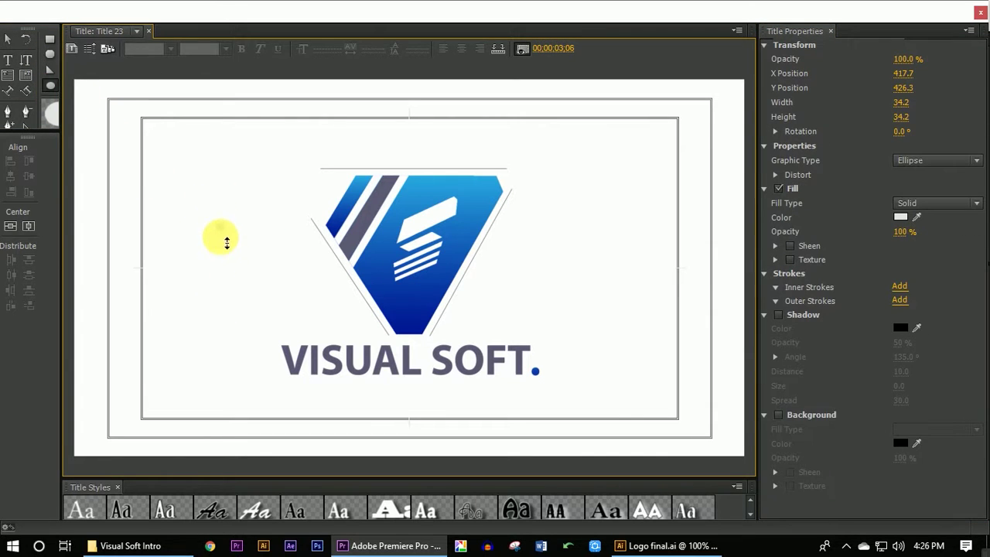
pyautogui.click(915, 330)
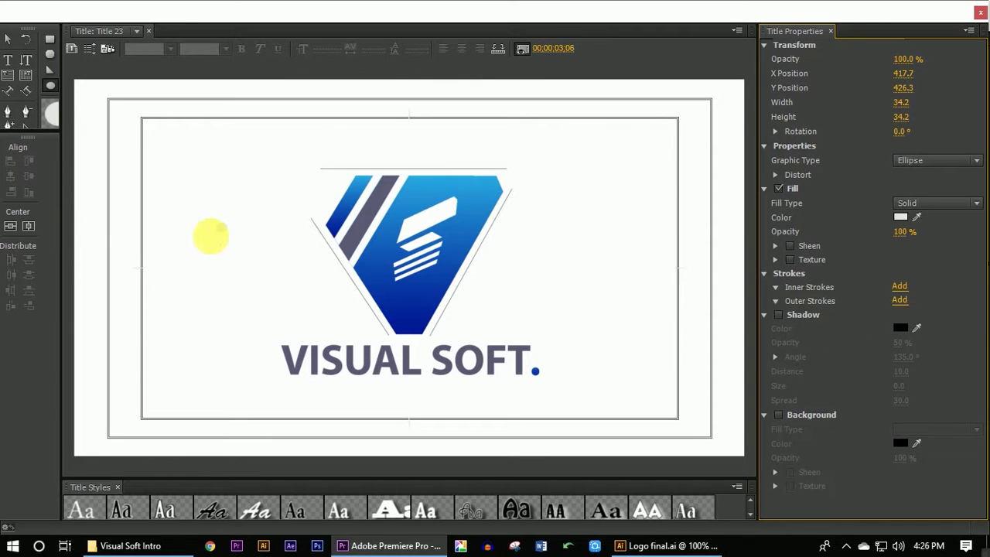
pyautogui.click(8, 39)
pyautogui.click(224, 230)
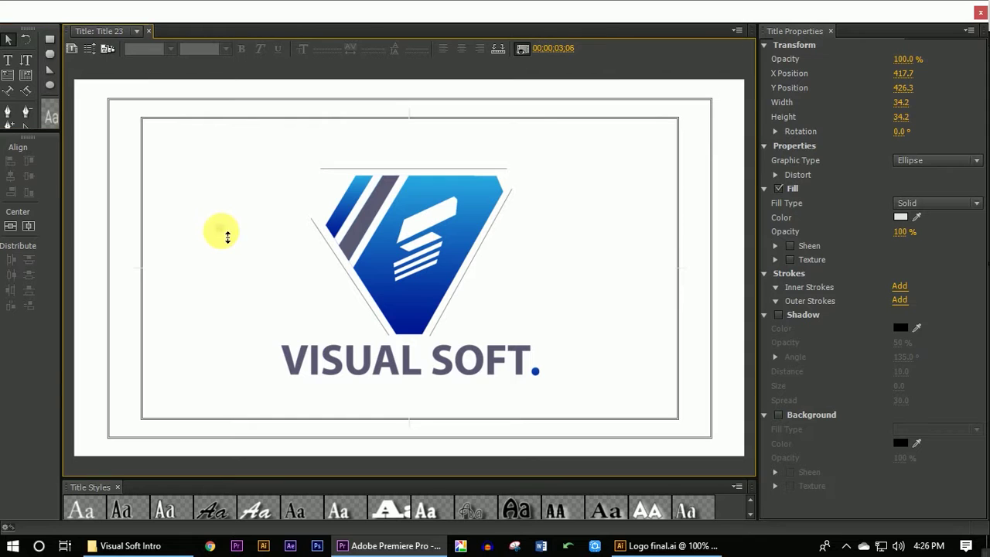
pyautogui.click(914, 329)
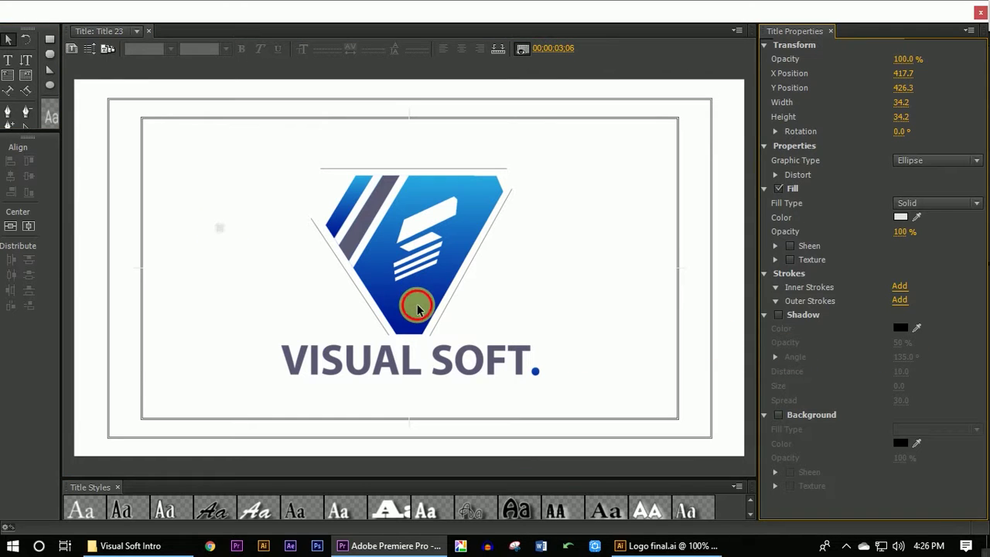
pyautogui.click(409, 296)
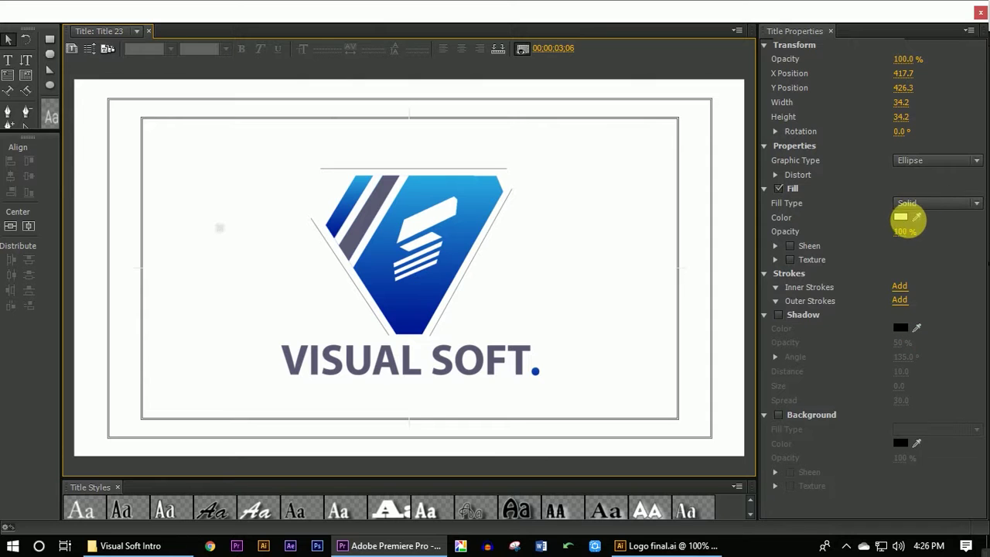
pyautogui.moveTo(916, 217); pyautogui.dragTo(431, 309)
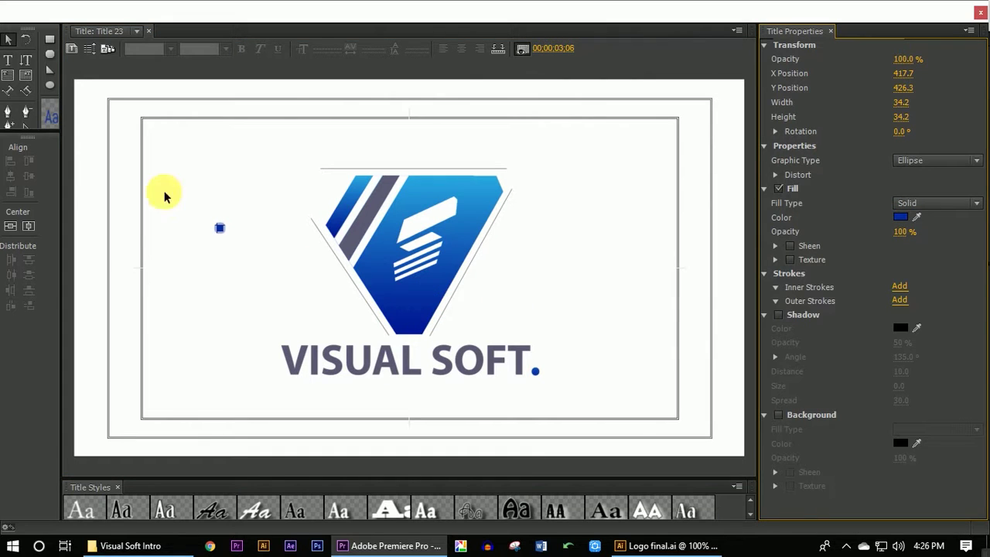
pyautogui.click(7, 38)
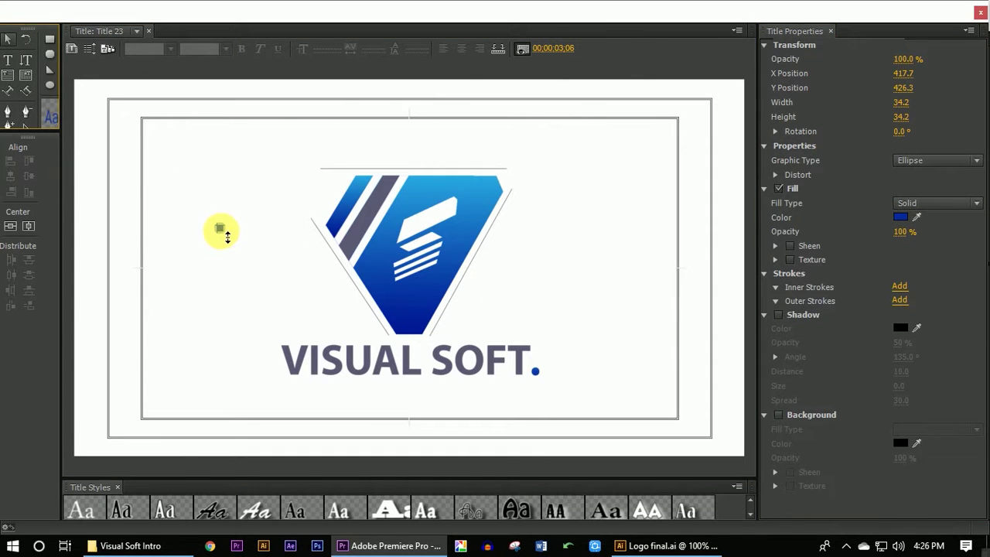
# Move the blue oval to the logo's lower right, then delete it.
pyautogui.moveTo(220, 232)
pyautogui.mouseDown()
pyautogui.moveTo(573, 320)
pyautogui.moveTo(579, 267)
pyautogui.mouseUp()
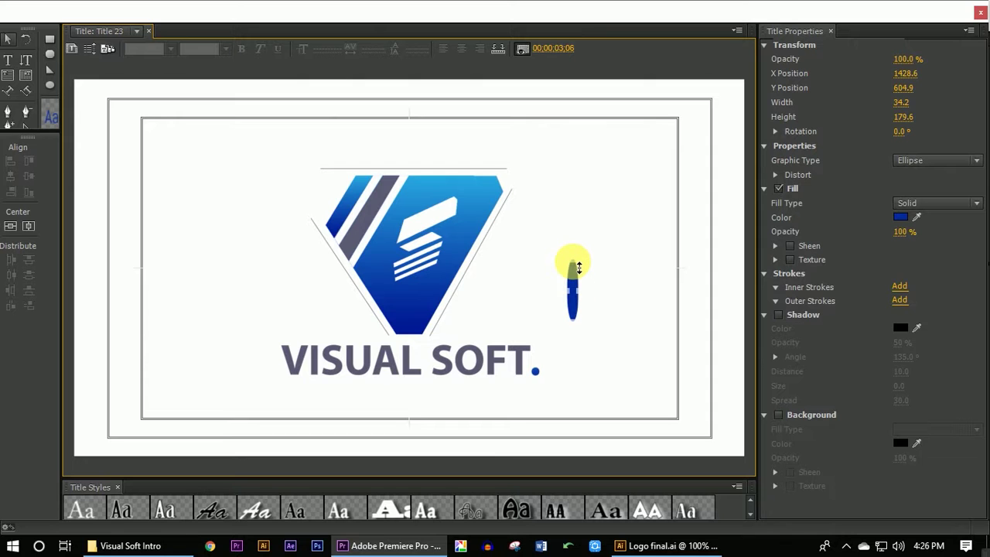
pyautogui.click(566, 345)
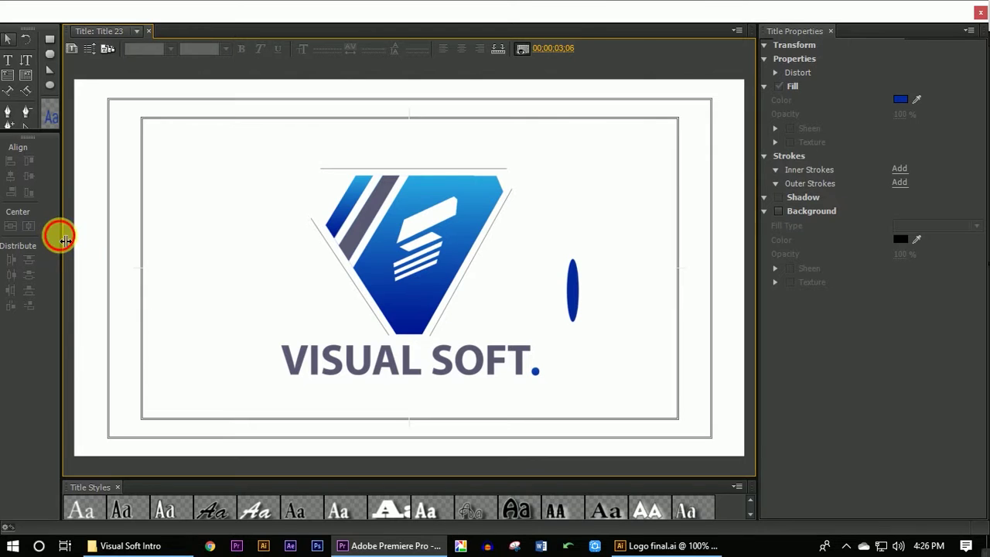
pyautogui.moveTo(61, 236); pyautogui.dragTo(142, 244)
pyautogui.click(592, 287)
pyautogui.press('Delete')
pyautogui.click(68, 68)
# Draw a blue round rectangle right of the logo and stretch it into a tall vertical bar.
pyautogui.moveTo(569, 190); pyautogui.dragTo(582, 279)
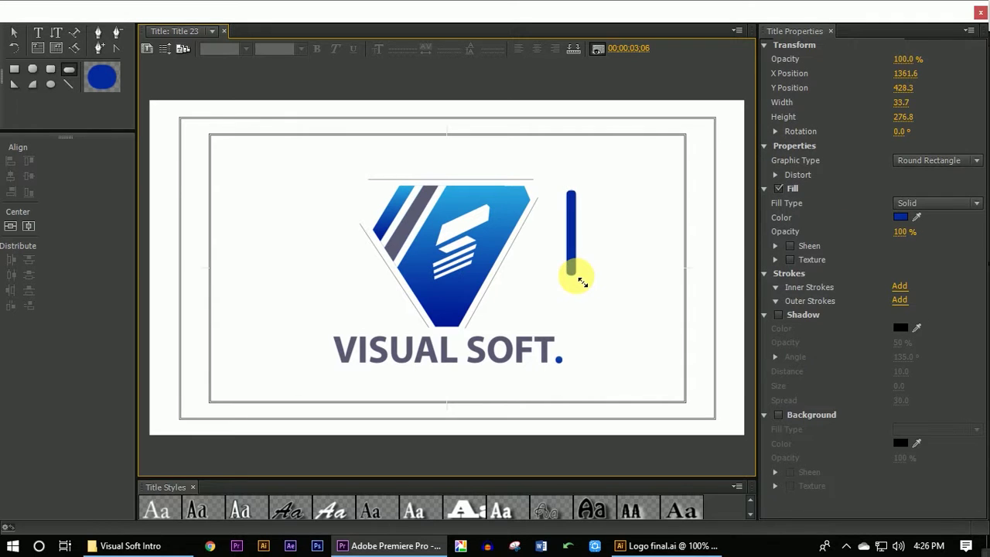
pyautogui.press('shift')
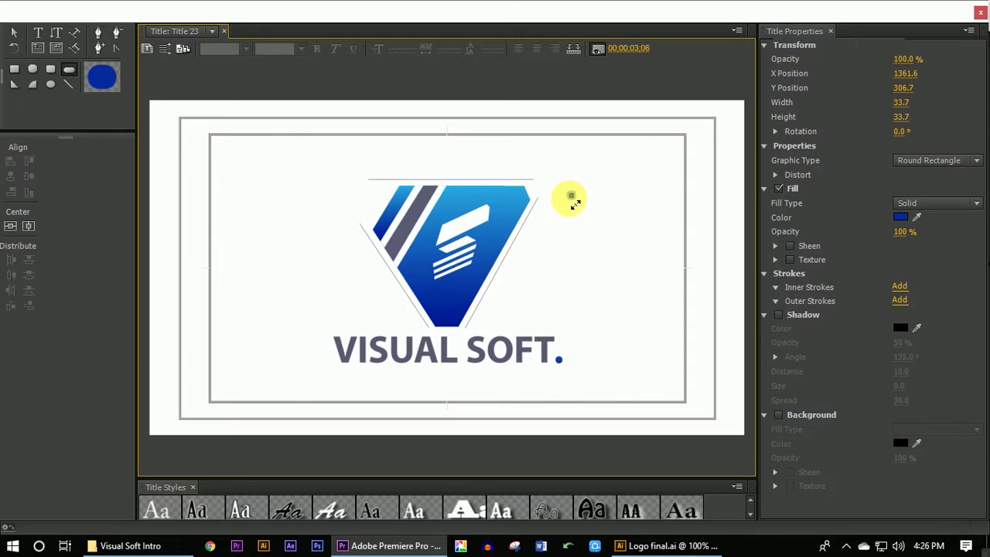
pyautogui.click(14, 34)
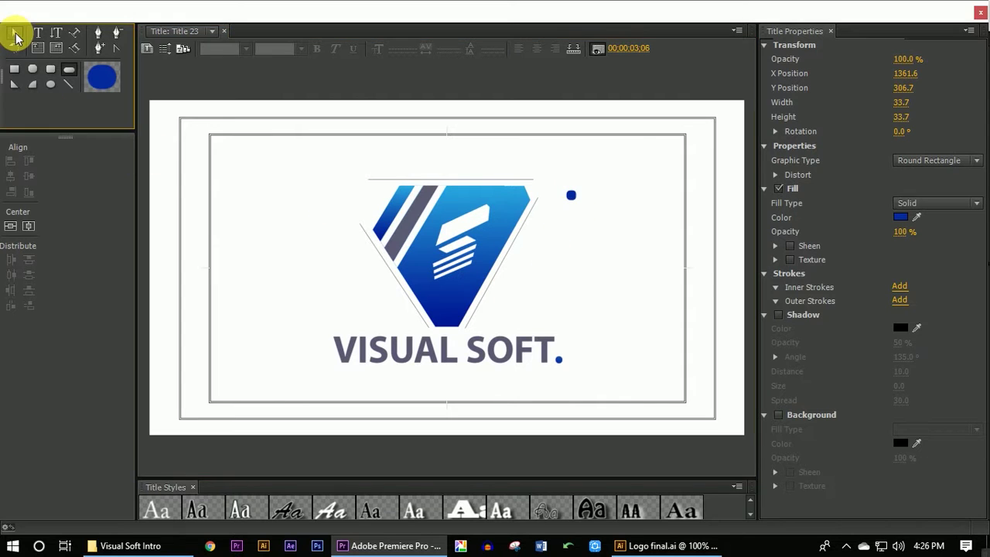
pyautogui.click(566, 199)
pyautogui.moveTo(571, 202); pyautogui.dragTo(576, 202)
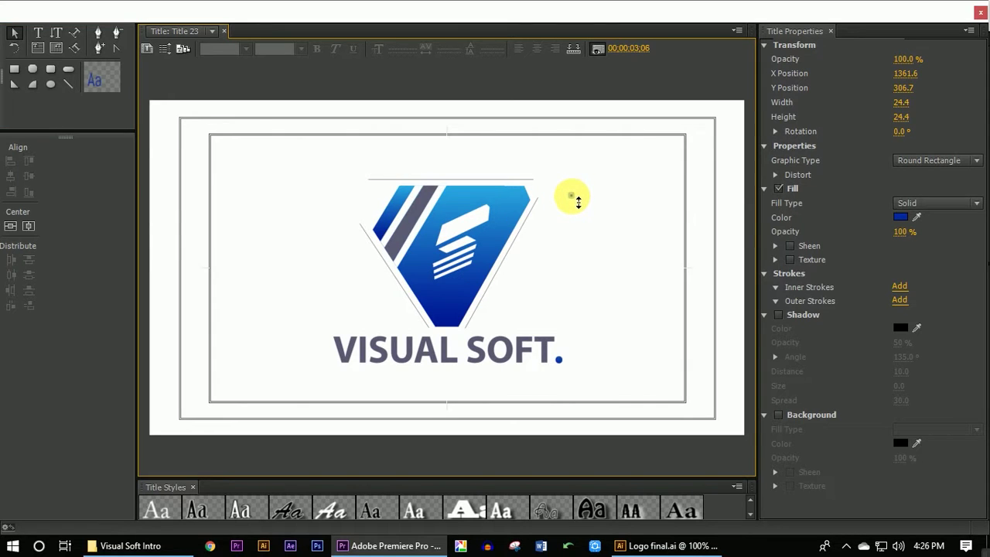
pyautogui.moveTo(580, 203); pyautogui.dragTo(586, 263)
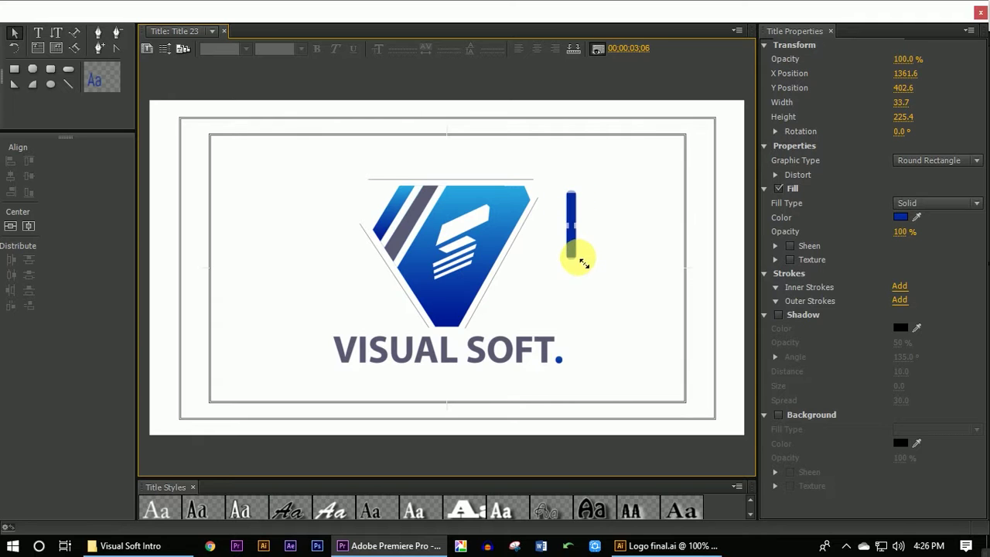
# Move the bar beside the wordmark's final T and size it to 26.0 by 174.0.
pyautogui.click(14, 32)
pyautogui.click(536, 301)
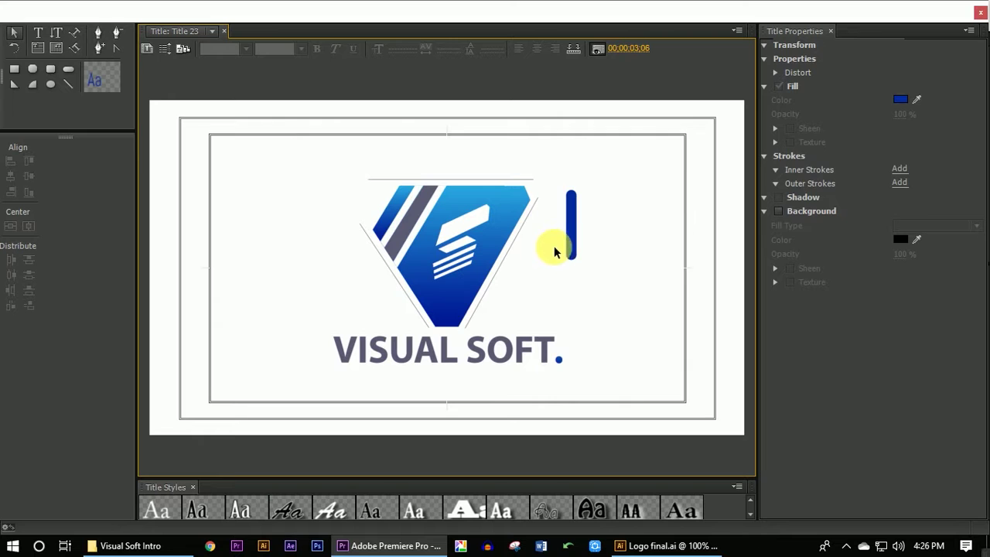
pyautogui.moveTo(569, 247); pyautogui.dragTo(594, 338)
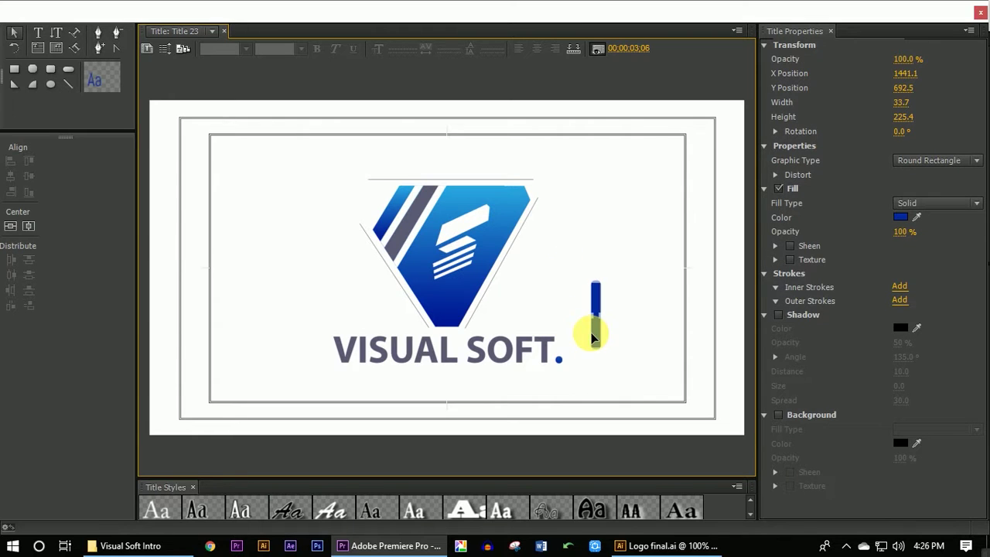
pyautogui.moveTo(596, 288); pyautogui.dragTo(562, 313)
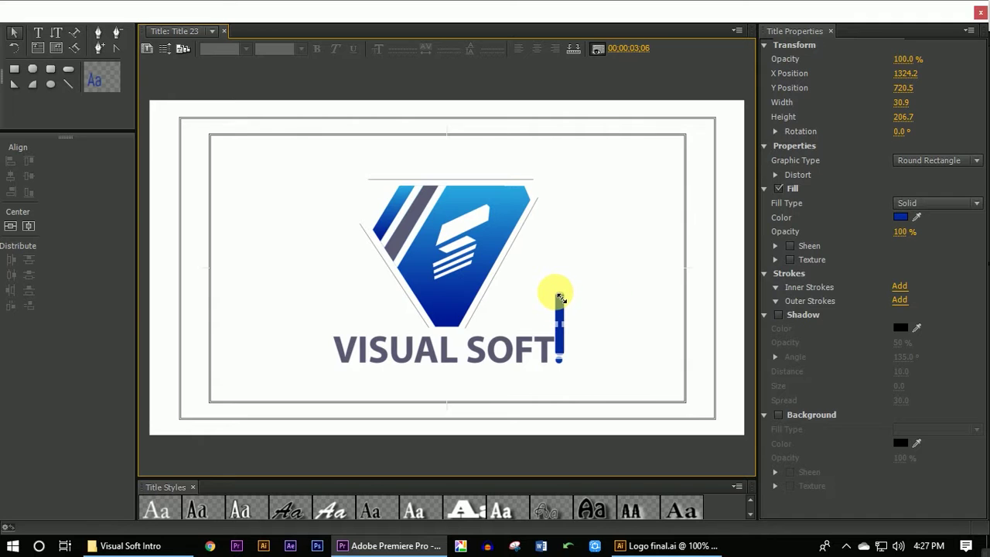
pyautogui.moveTo(565, 298); pyautogui.dragTo(568, 301)
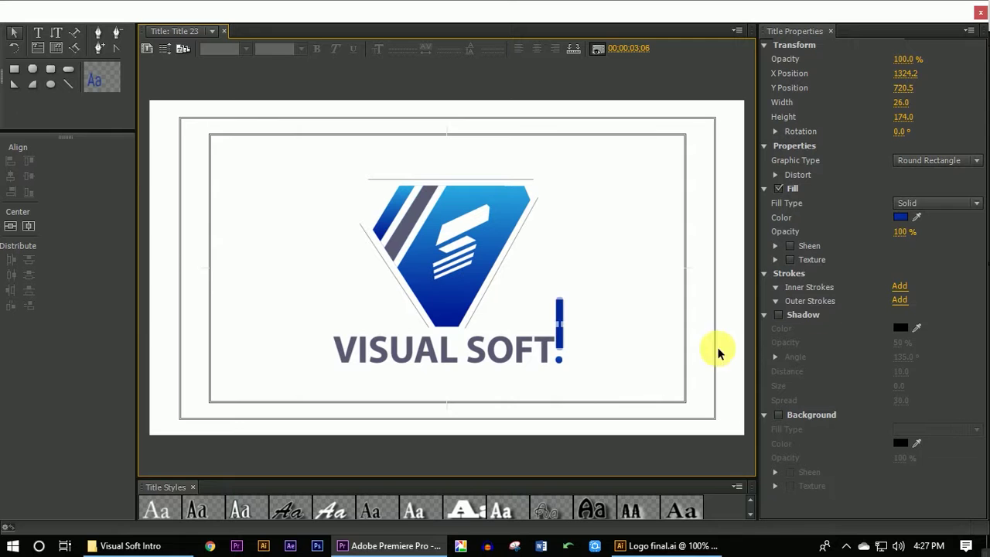
# Fill the bar with a light-to-dark blue Linear Gradient sampled from the logo, angled 342.0°.
pyautogui.click(911, 204)
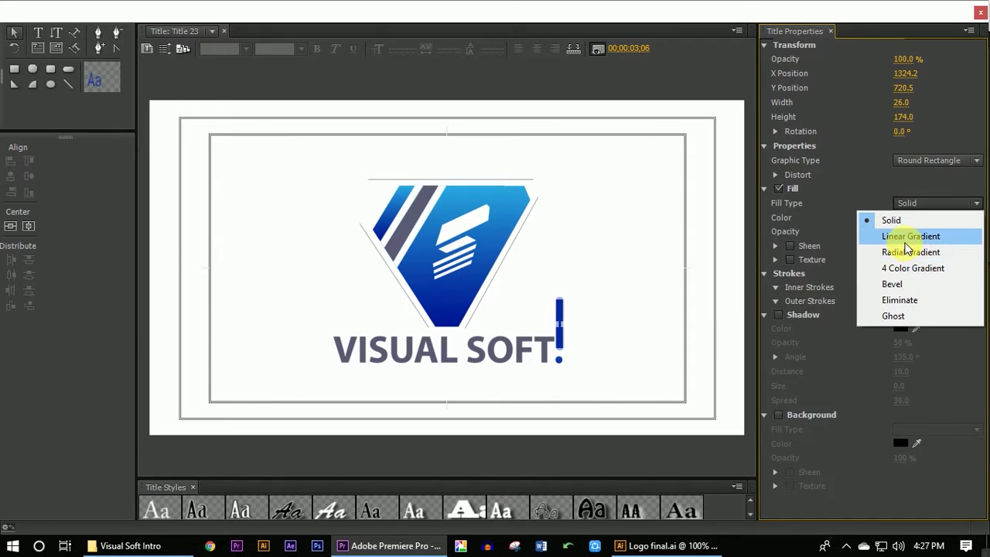
pyautogui.click(907, 236)
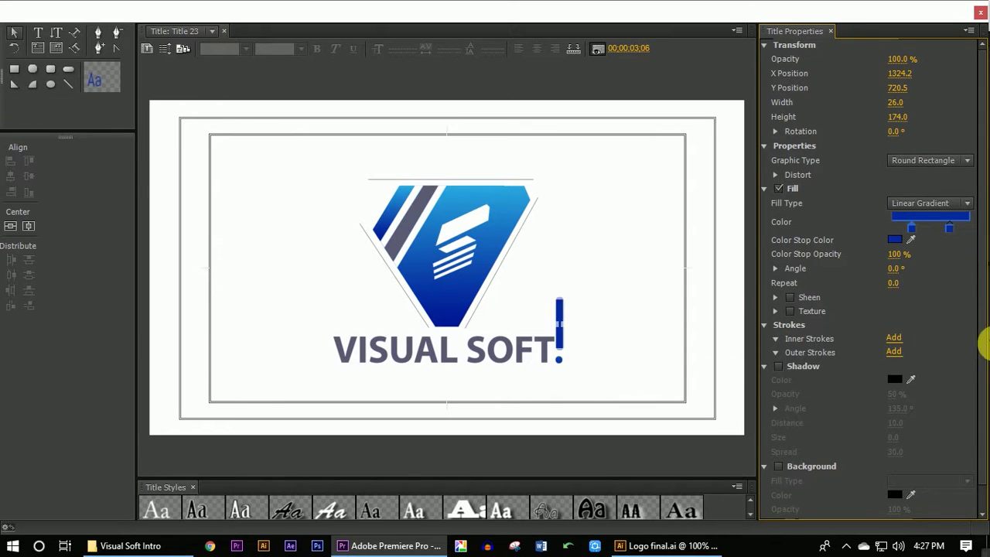
pyautogui.moveTo(949, 228); pyautogui.dragTo(967, 228)
pyautogui.click(967, 228)
pyautogui.moveTo(910, 239); pyautogui.dragTo(455, 312)
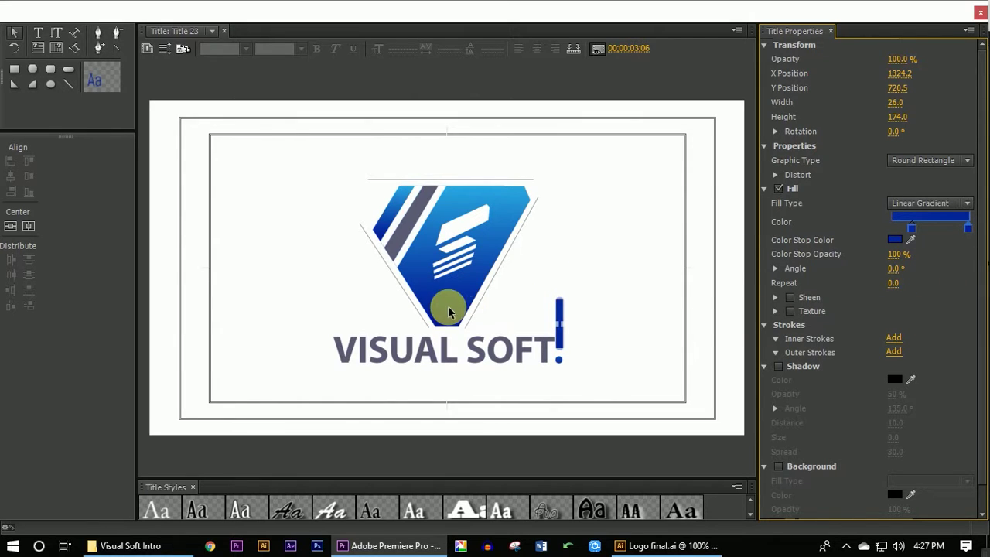
pyautogui.moveTo(910, 226)
pyautogui.mouseDown()
pyautogui.moveTo(874, 240)
pyautogui.moveTo(495, 199)
pyautogui.moveTo(497, 191)
pyautogui.mouseUp()
pyautogui.moveTo(894, 268); pyautogui.dragTo(886, 269)
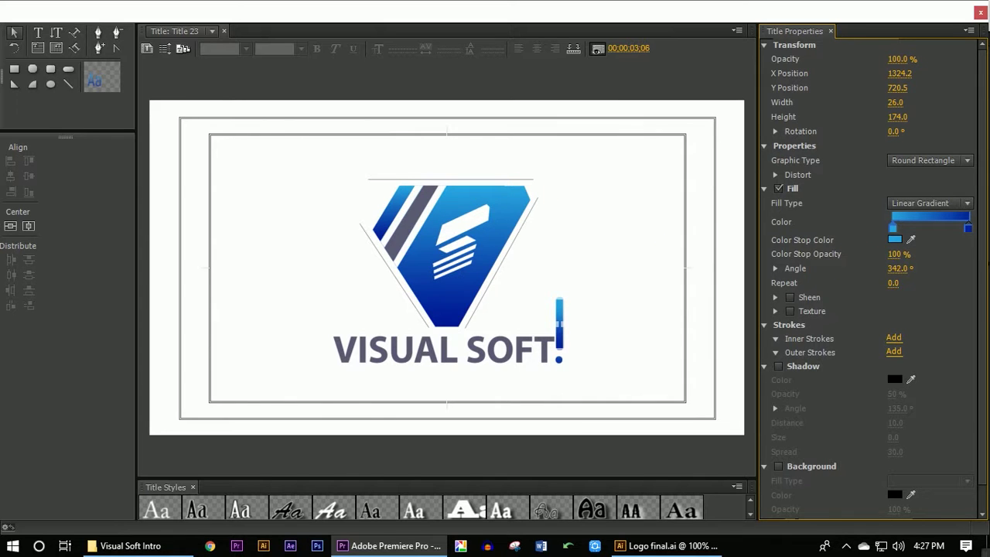
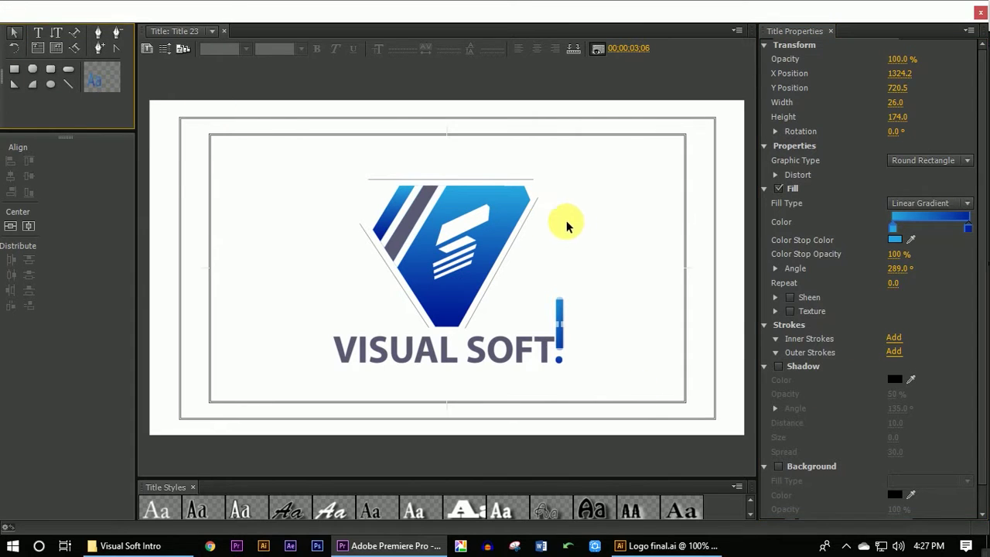
# Select the blue bar after SOFT and shorten it from the top.
pyautogui.click(571, 224)
pyautogui.click(561, 312)
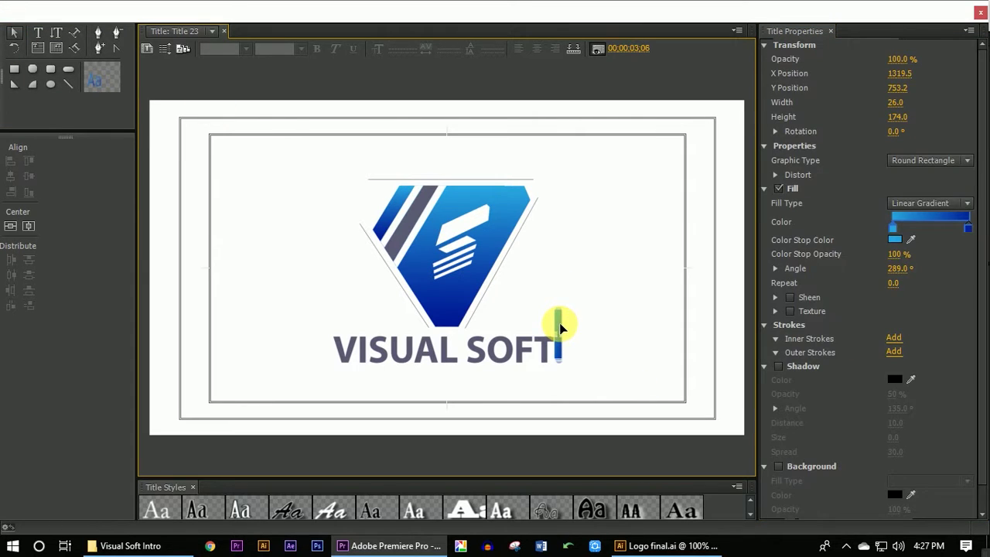
pyautogui.moveTo(561, 323); pyautogui.dragTo(561, 330)
pyautogui.press('Up')
pyautogui.moveTo(565, 320); pyautogui.dragTo(567, 331)
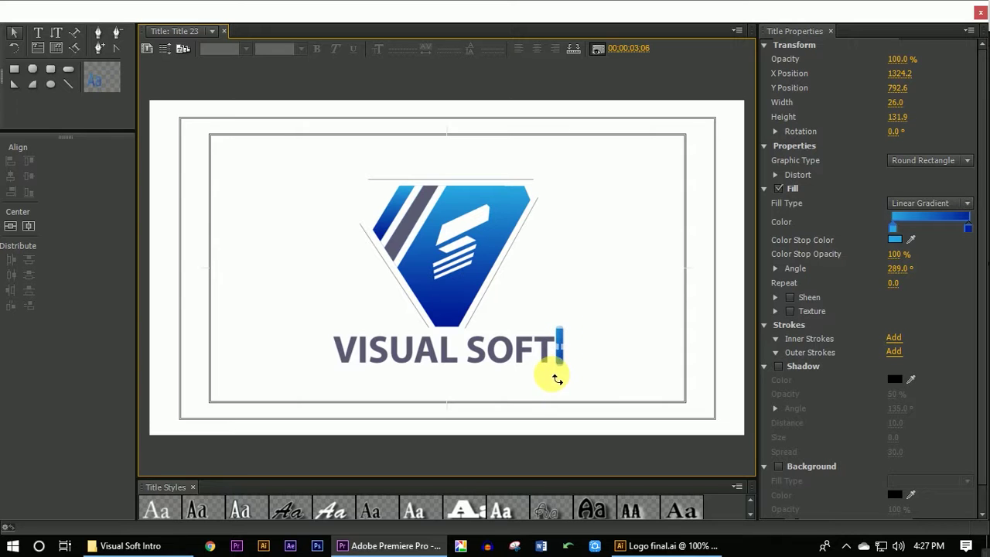
pyautogui.press('Down')
pyautogui.press('Down')
pyautogui.press('Down')
pyautogui.press('Down')
pyautogui.press('Down')
# Move the blue bar left so it sits just before the V of VISUAL.
pyautogui.moveTo(563, 362); pyautogui.dragTo(318, 361)
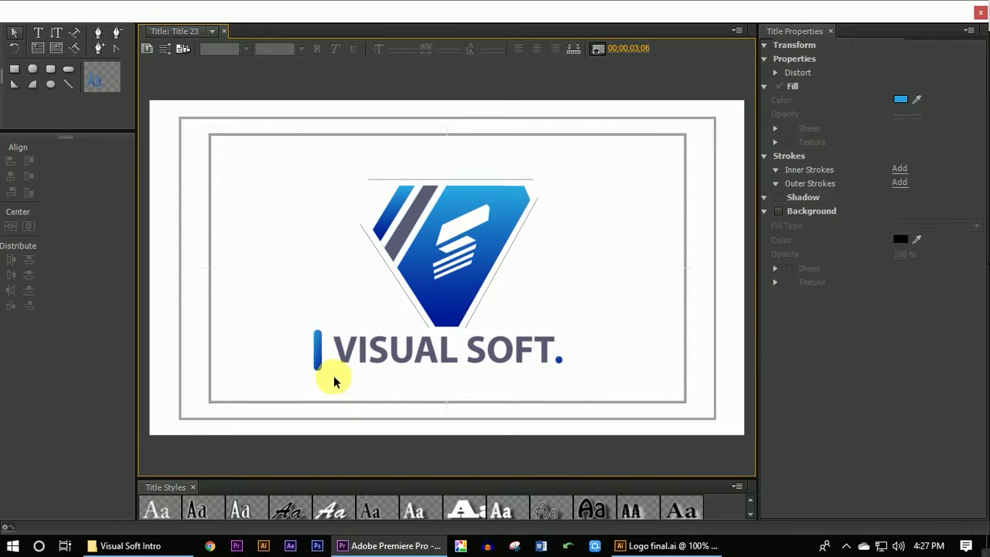
pyautogui.moveTo(317, 347); pyautogui.dragTo(327, 361)
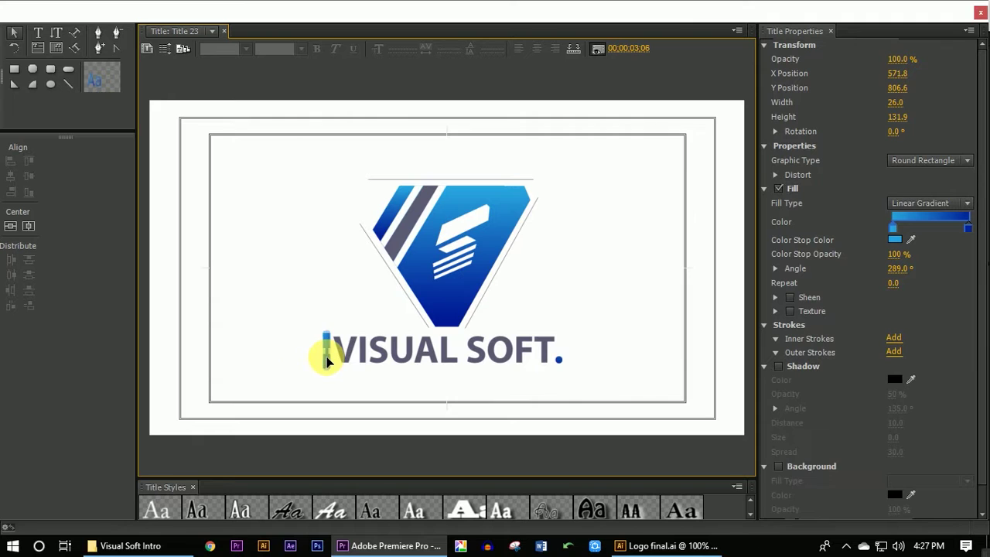
pyautogui.click(362, 391)
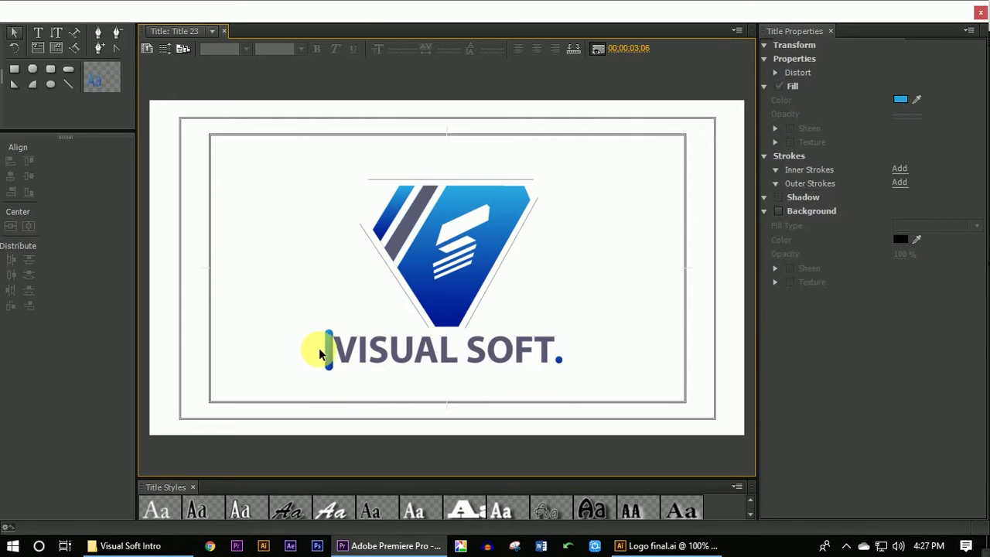
pyautogui.click(329, 348)
pyautogui.click(344, 400)
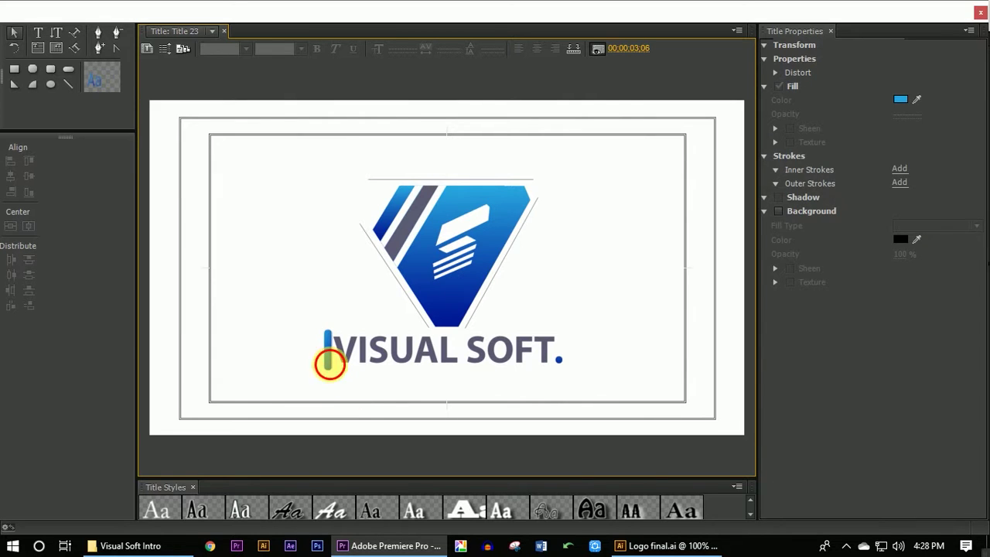
pyautogui.click(330, 365)
pyautogui.click(366, 404)
# Close the Title editor and place Title 23 on new track V13 above Title 22.
pyautogui.click(978, 12)
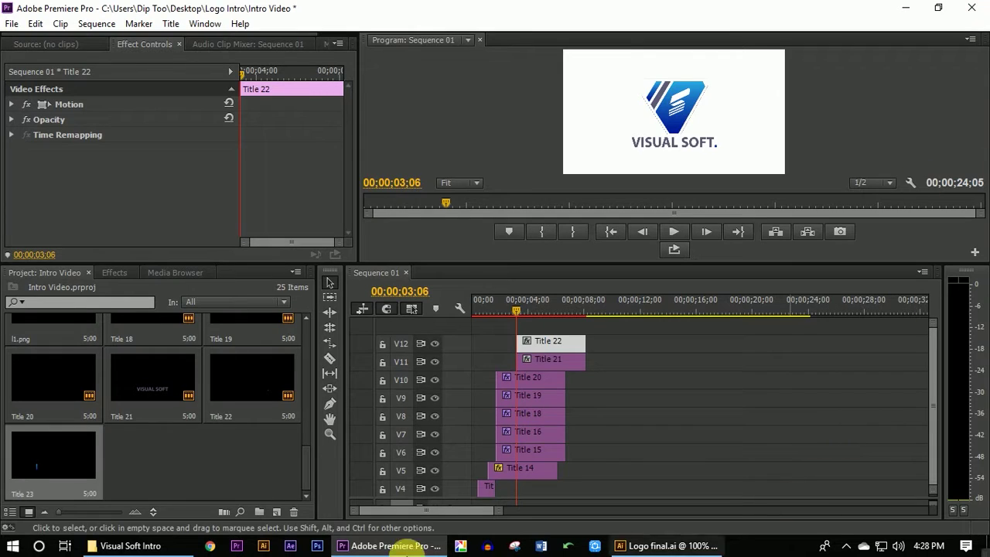
pyautogui.moveTo(52, 490); pyautogui.dragTo(508, 331)
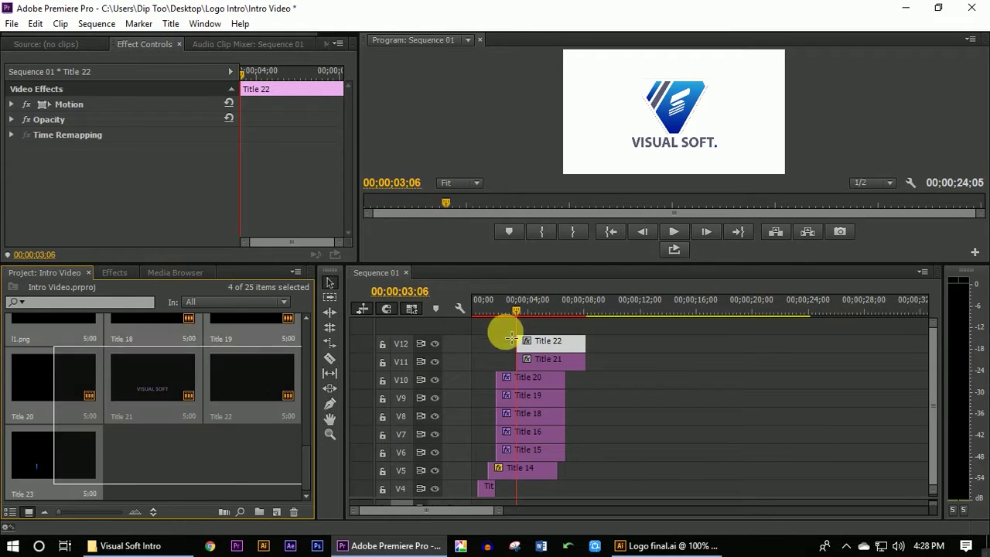
pyautogui.click(214, 489)
pyautogui.moveTo(109, 468); pyautogui.dragTo(523, 330)
pyautogui.moveTo(936, 407); pyautogui.dragTo(935, 392)
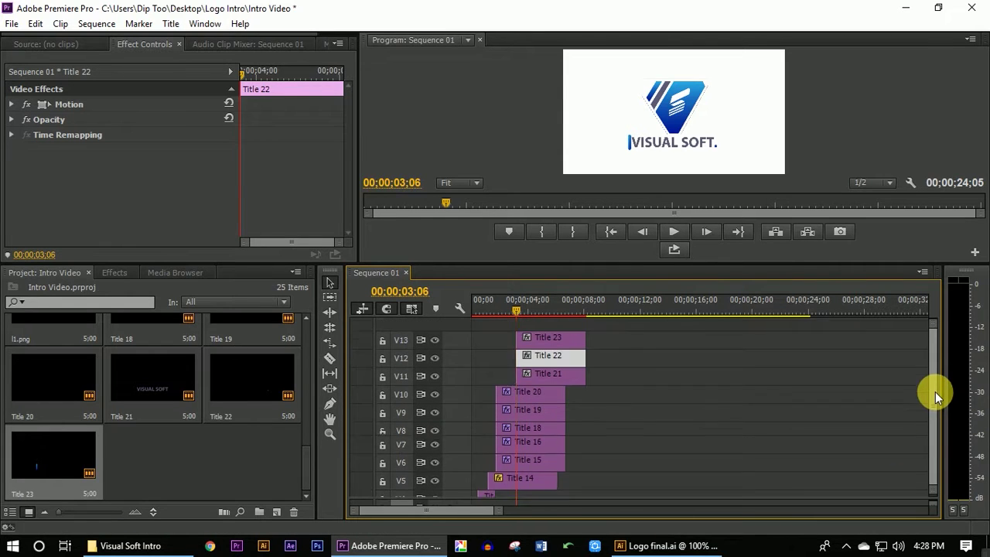
pyautogui.moveTo(498, 511); pyautogui.dragTo(426, 511)
# Apply the Crop effect to both Title 22 and Title 23.
pyautogui.click(114, 272)
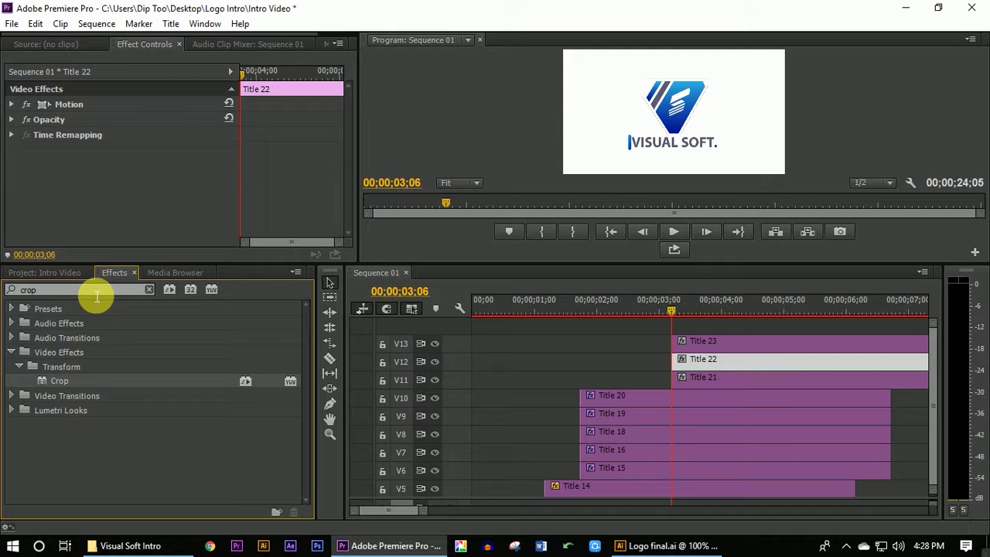
pyautogui.moveTo(59, 381); pyautogui.dragTo(691, 385)
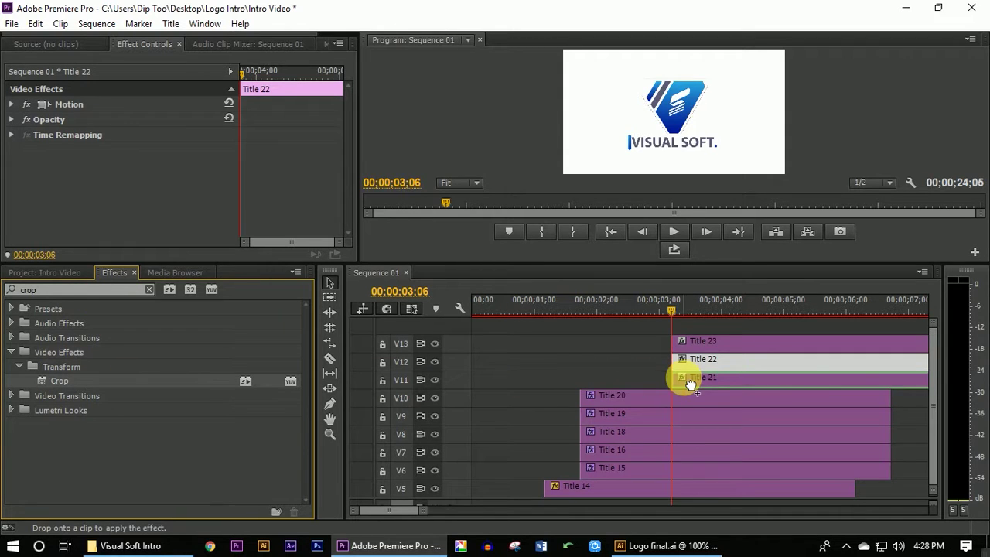
pyautogui.moveTo(691, 385); pyautogui.dragTo(685, 362)
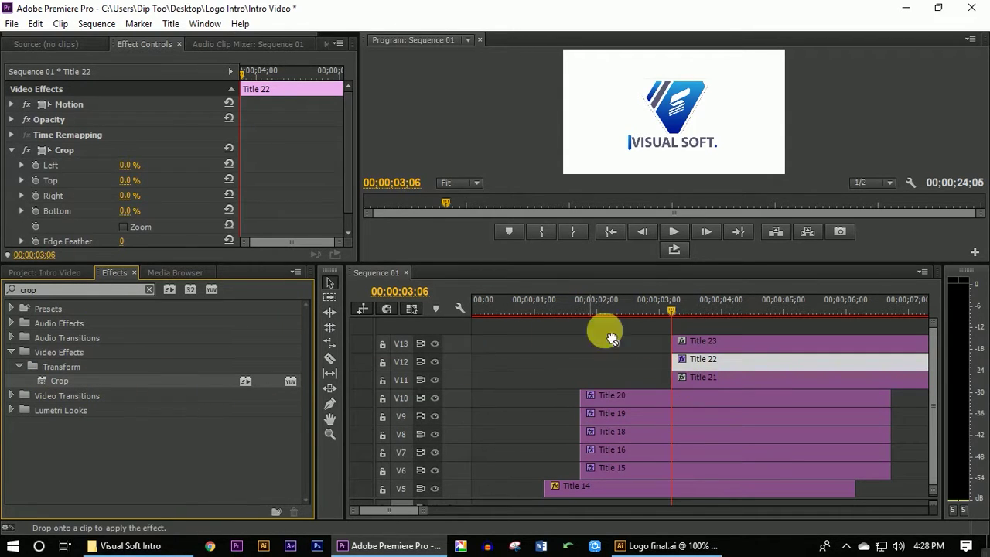
pyautogui.moveTo(611, 338); pyautogui.dragTo(692, 343)
pyautogui.click(702, 363)
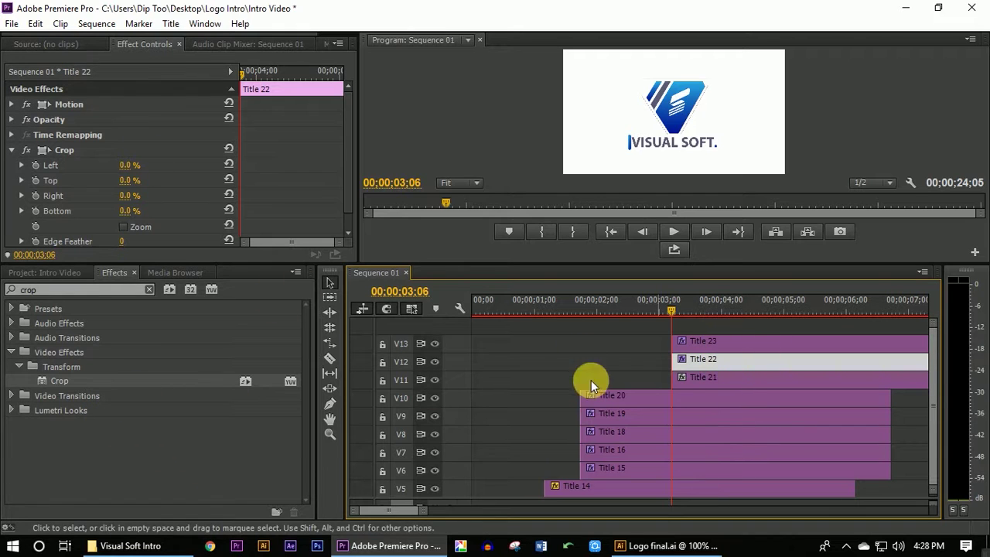
# Set Title 23's Crop Top to 83.1% at 03;06 and start keyframing it.
pyautogui.click(770, 343)
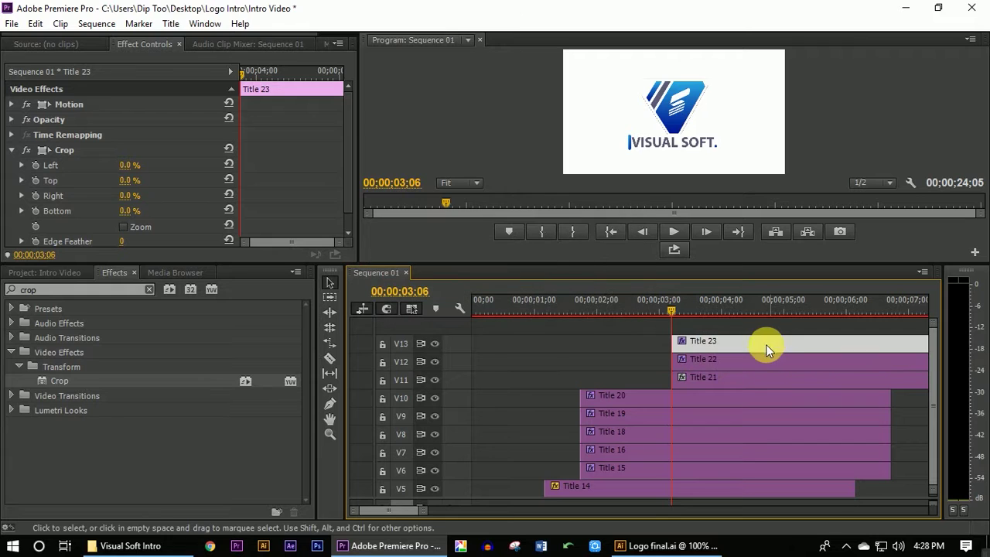
pyautogui.click(689, 358)
pyautogui.click(36, 162)
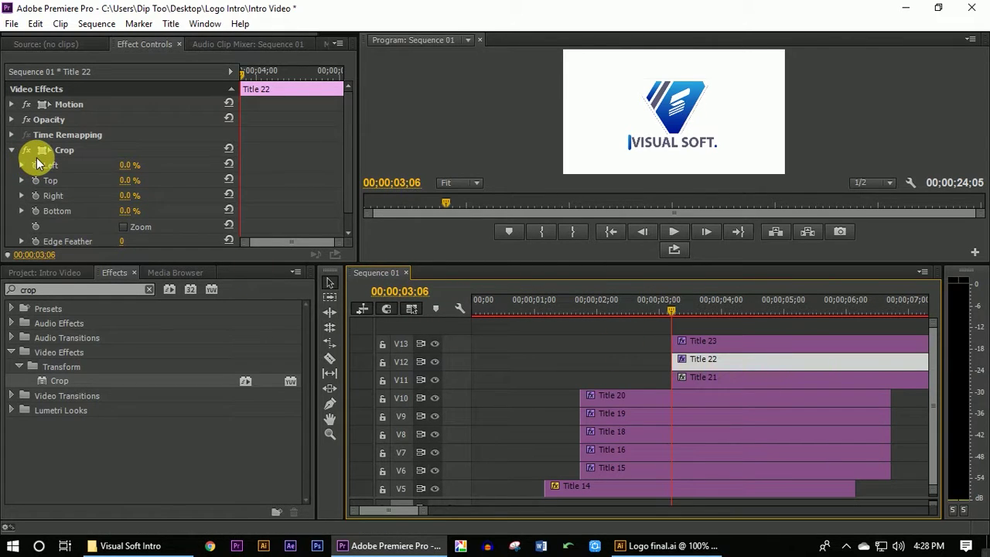
pyautogui.click(691, 341)
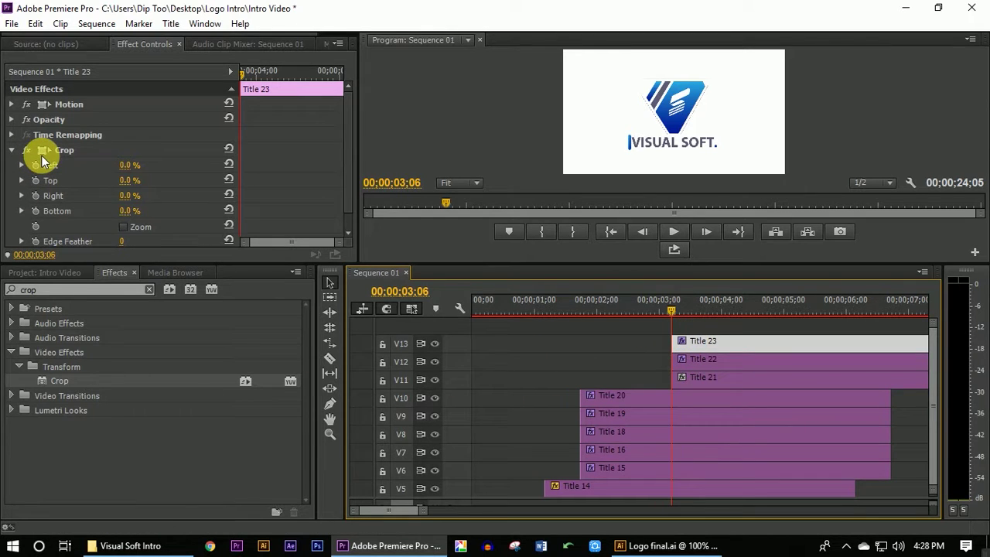
pyautogui.click(47, 150)
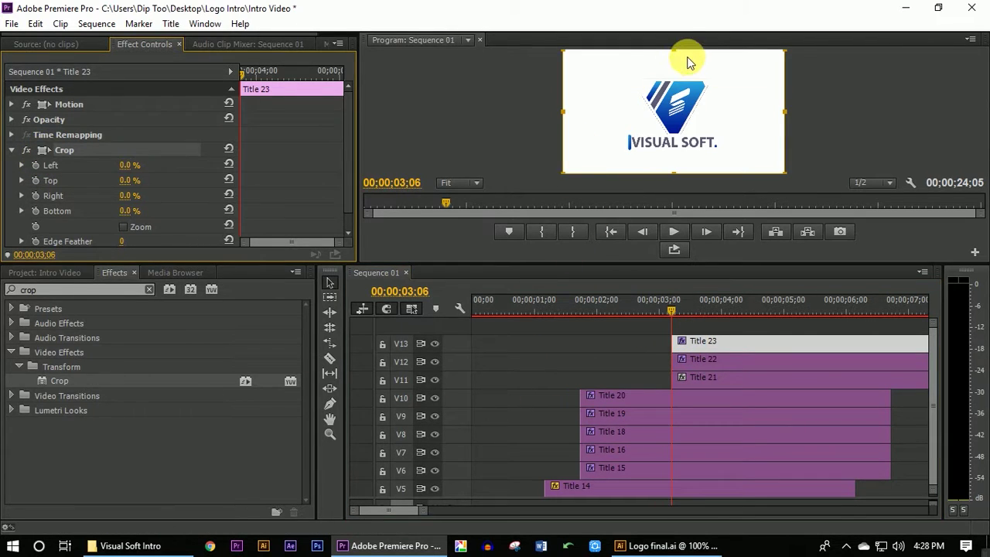
pyautogui.moveTo(681, 52); pyautogui.dragTo(689, 163)
pyautogui.click(172, 88)
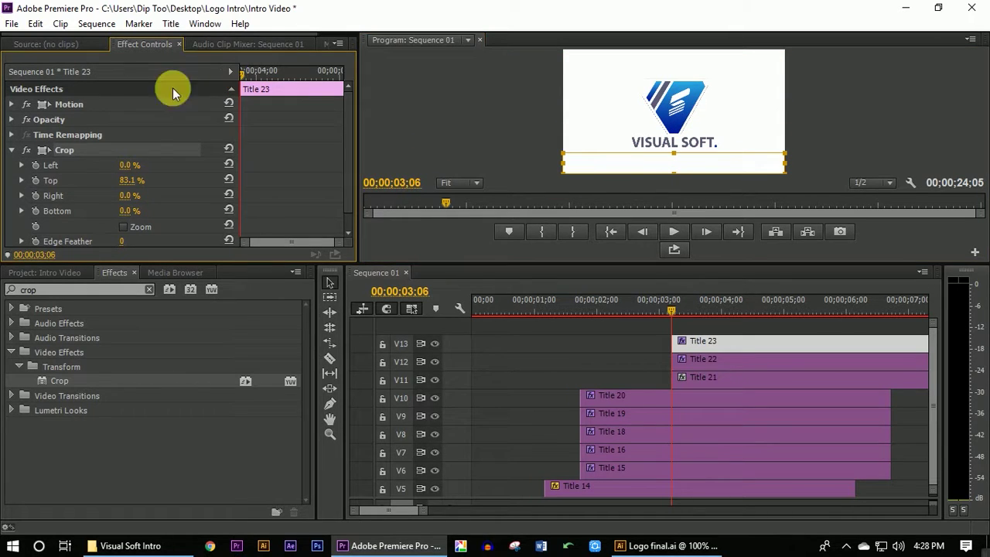
pyautogui.click(36, 180)
# At 03;15, lower Title 23's top crop to 65.7% to reveal the bar.
pyautogui.press('Right')
pyautogui.press('Right')
pyautogui.press('Right')
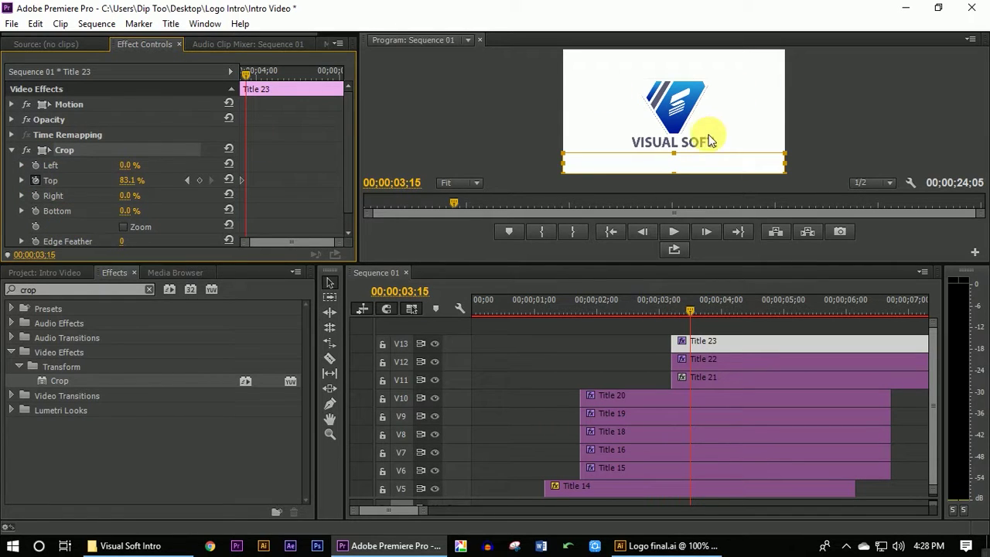
pyautogui.moveTo(681, 159); pyautogui.dragTo(676, 132)
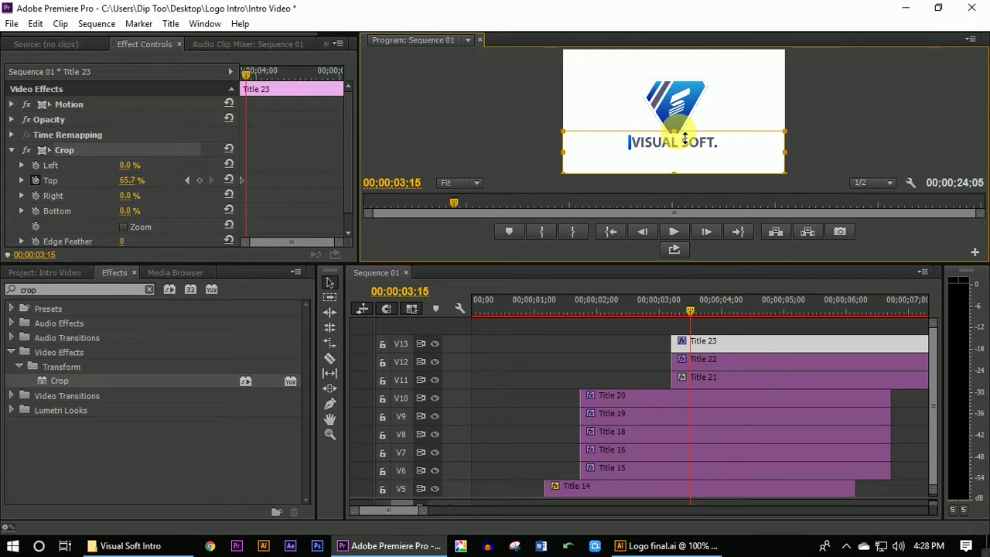
pyautogui.click(702, 341)
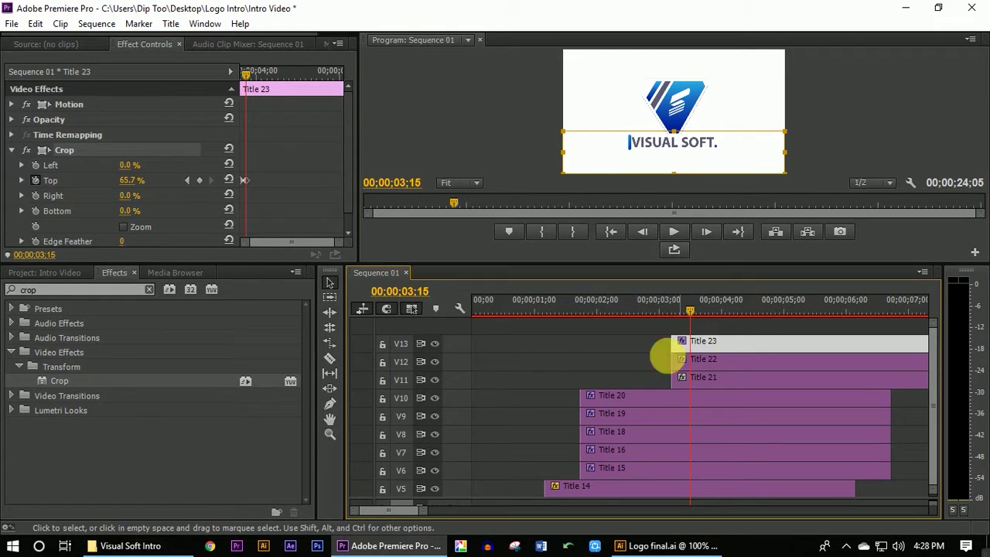
pyautogui.click(23, 104)
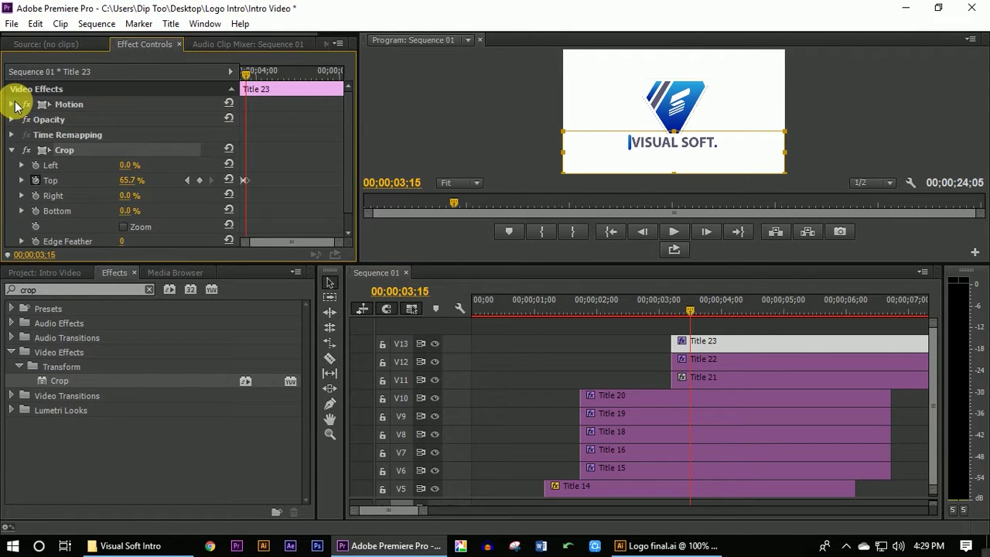
# Keyframe Title 23's Position, sliding the bar to X 1705.0 at 05;04.
pyautogui.click(40, 119)
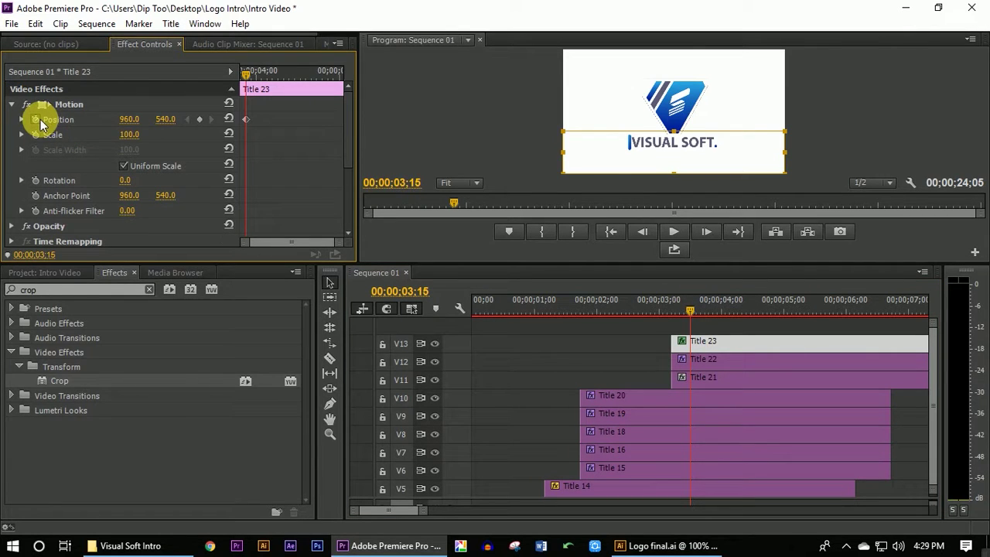
pyautogui.press('Right')
pyautogui.press('Right')
pyautogui.press('space')
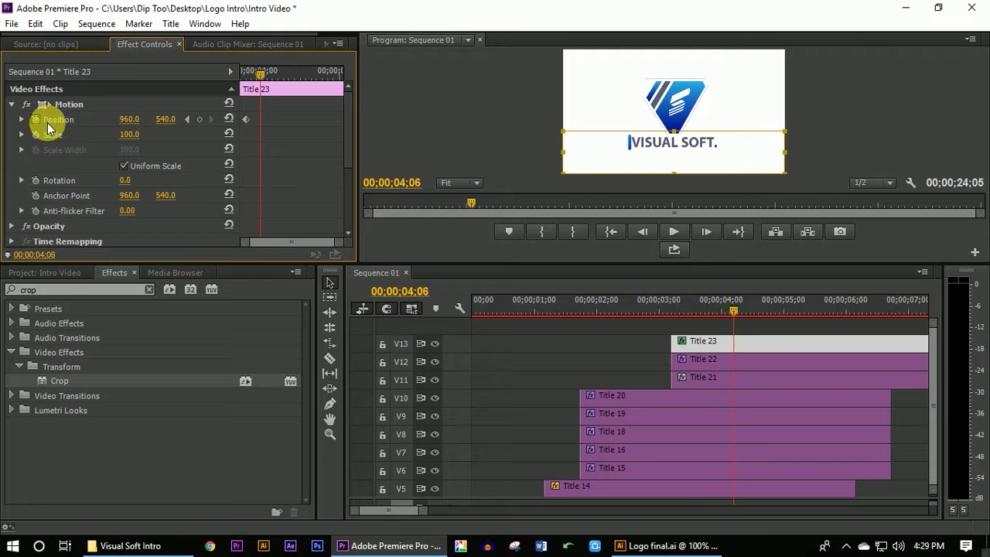
pyautogui.press('space')
pyautogui.moveTo(129, 120)
pyautogui.mouseDown()
pyautogui.moveTo(178, 120)
pyautogui.moveTo(143, 120)
pyautogui.mouseUp()
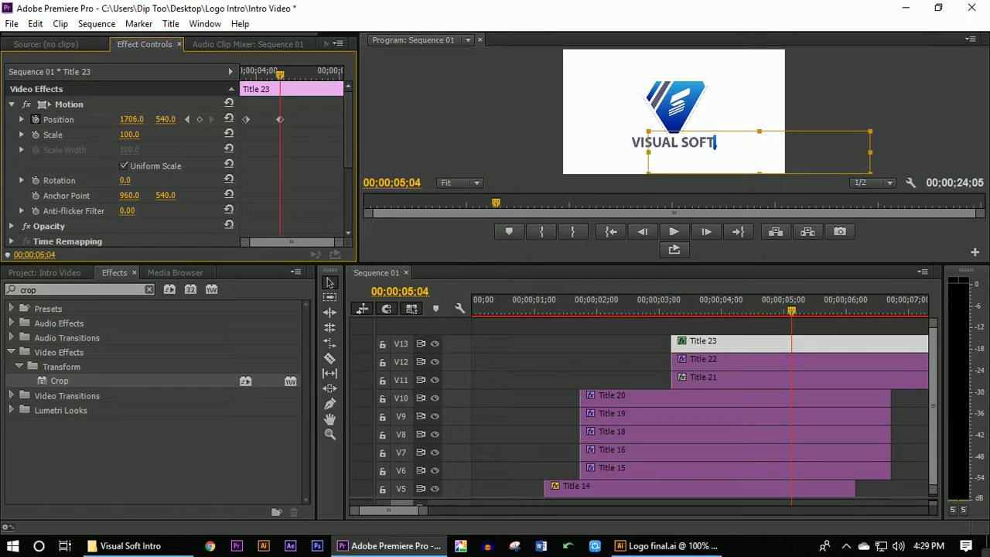
pyautogui.press('Left')
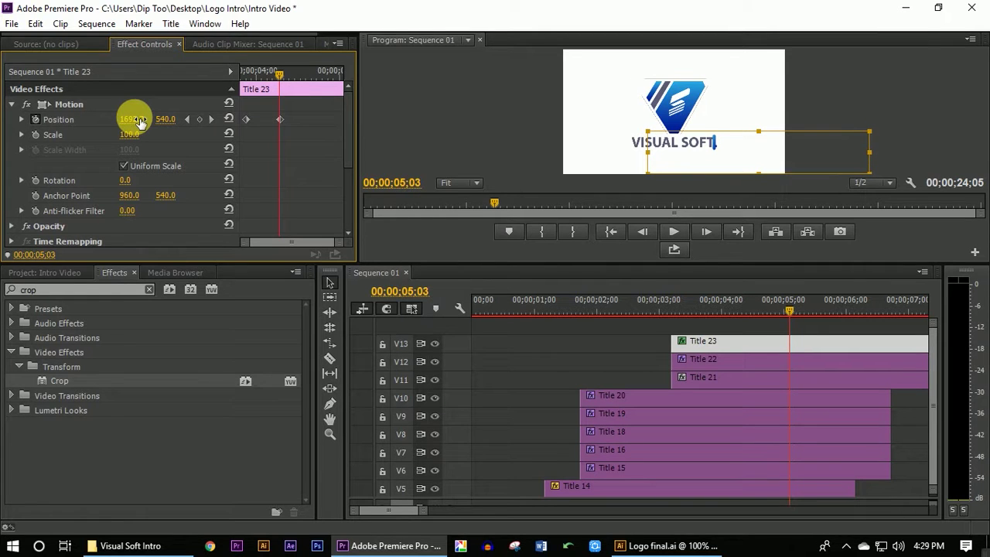
pyautogui.press('Right')
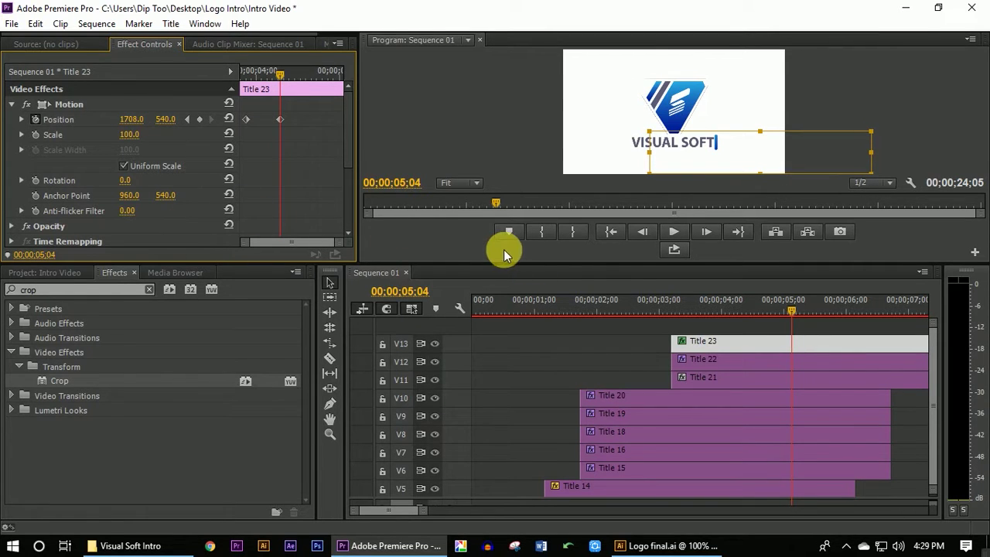
pyautogui.moveTo(634, 268); pyautogui.dragTo(650, 430)
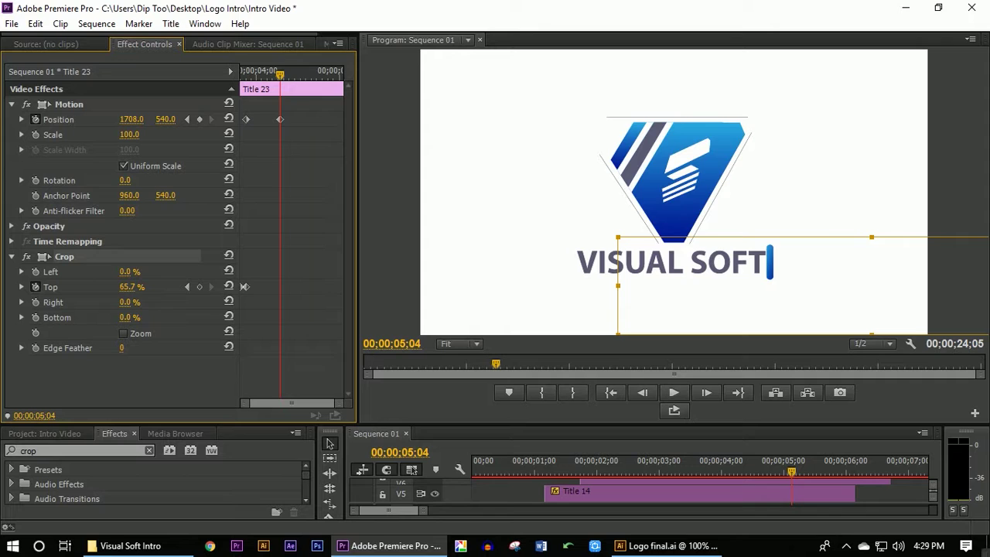
pyautogui.moveTo(132, 120); pyautogui.dragTo(140, 122)
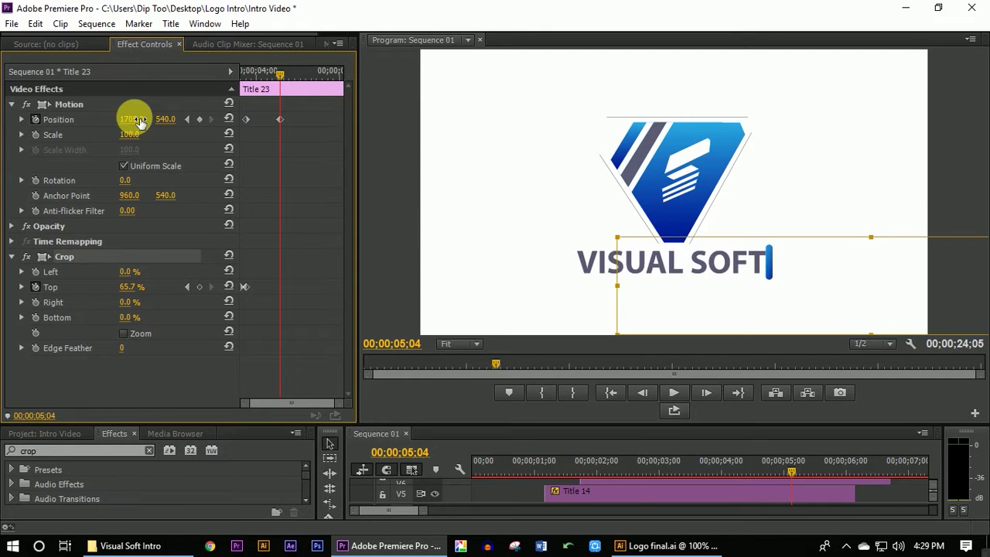
# Step frame by frame through the bar's rise to check the crop animation.
pyautogui.moveTo(277, 73); pyautogui.dragTo(233, 71)
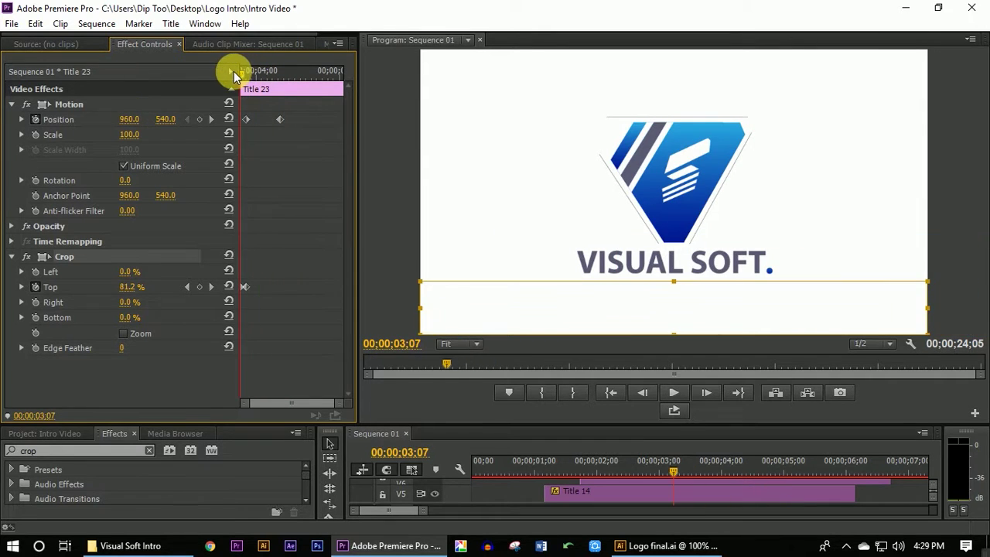
pyautogui.press('Left')
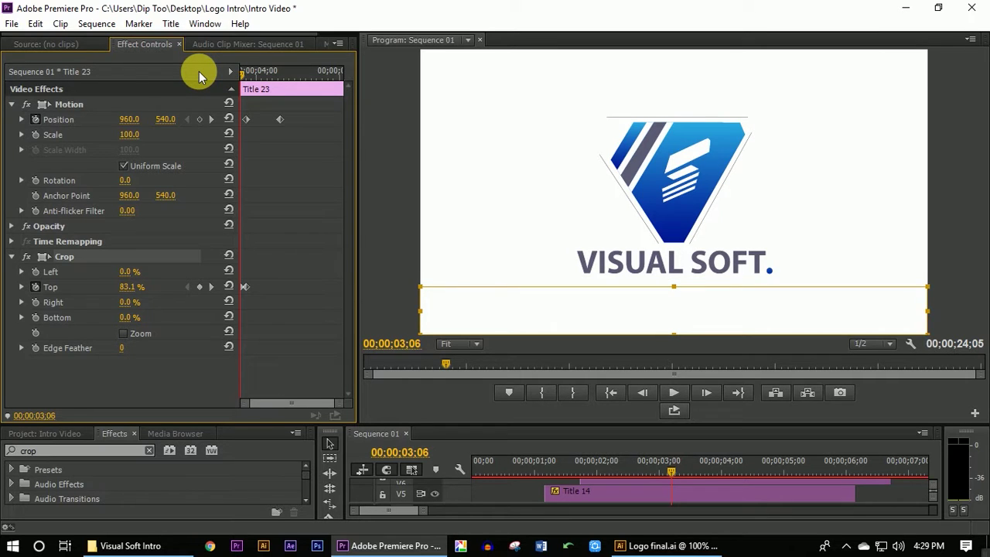
pyautogui.hotkey('shift', 'Right')
pyautogui.hotkey('shift', 'Right')
pyautogui.hotkey('shift', 'Right')
pyautogui.press('Left')
pyautogui.press('Left')
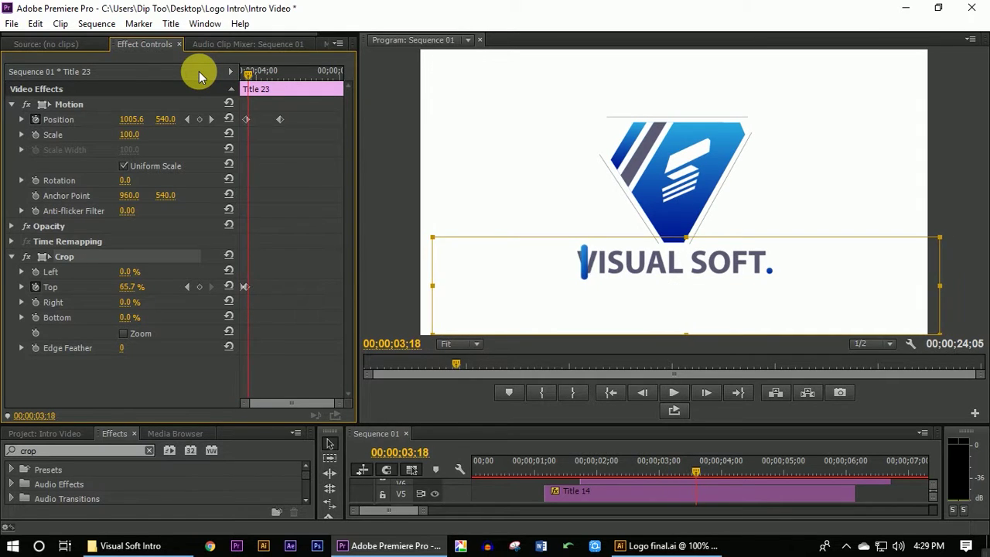
pyautogui.press('Left')
pyautogui.press('Left')
pyautogui.press('Left')
pyautogui.press('Left')
pyautogui.press('Left')
pyautogui.press('Right')
pyautogui.press('Right')
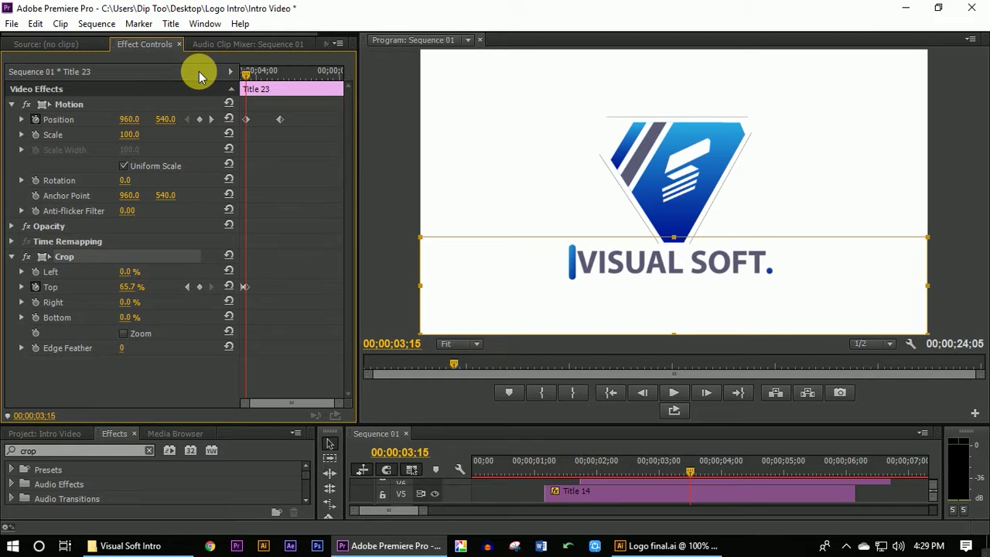
pyautogui.moveTo(534, 429); pyautogui.dragTo(509, 265)
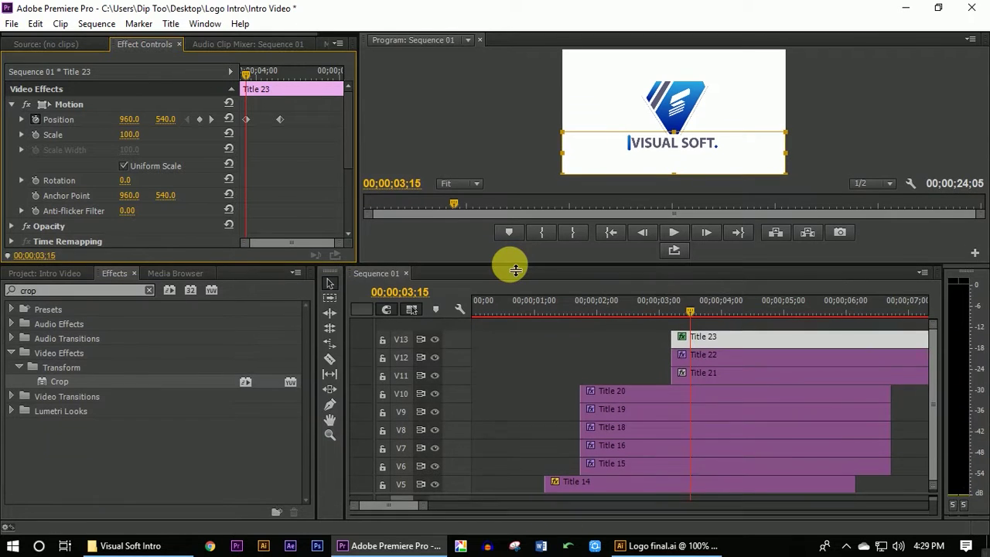
# Zoom the timeline to fit all clips and apply Crop to Title 21 on V11.
pyautogui.click(619, 356)
pyautogui.press('\\')
pyautogui.moveTo(44, 382); pyautogui.dragTo(532, 382)
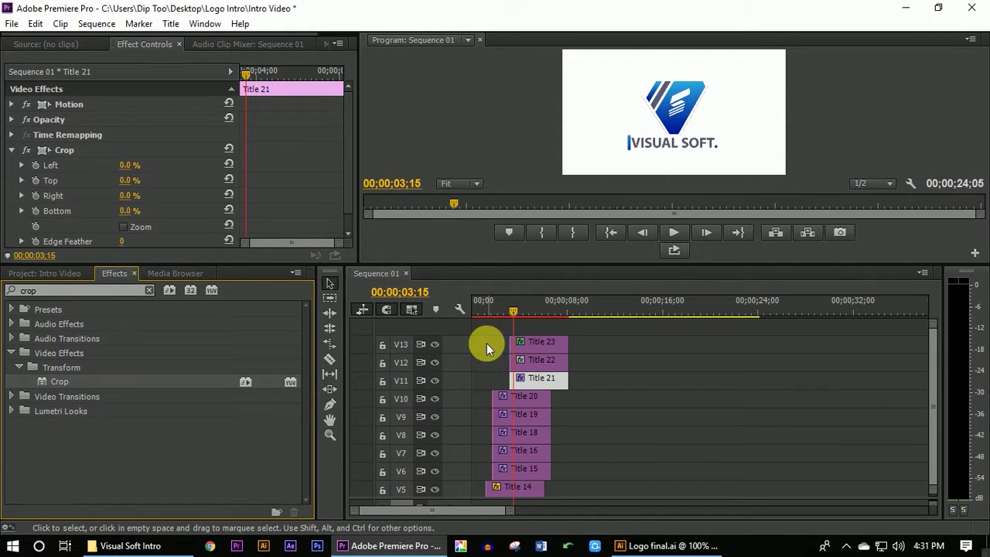
pyautogui.moveTo(438, 267); pyautogui.dragTo(449, 331)
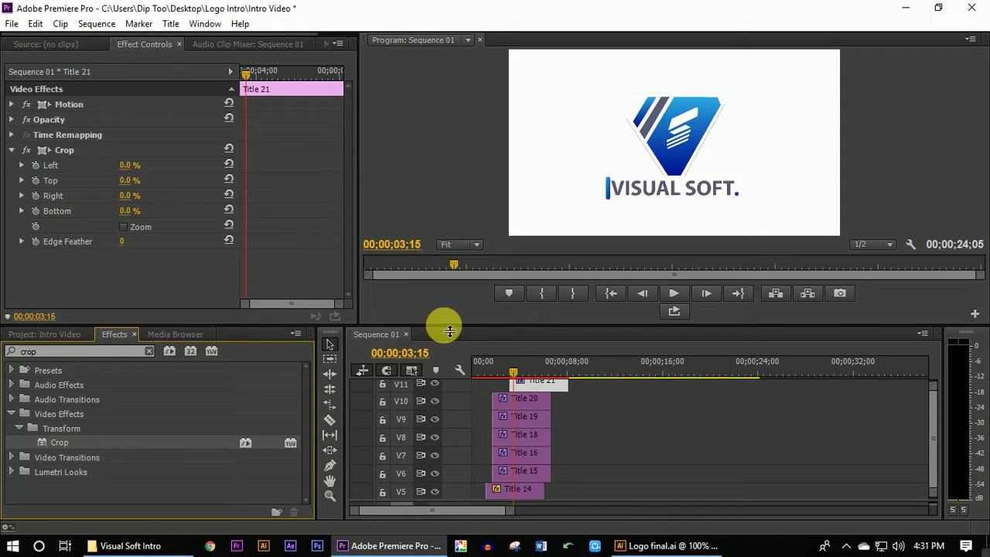
# Scrub to find the frame where the text first appears.
pyautogui.moveTo(512, 375); pyautogui.dragTo(506, 374)
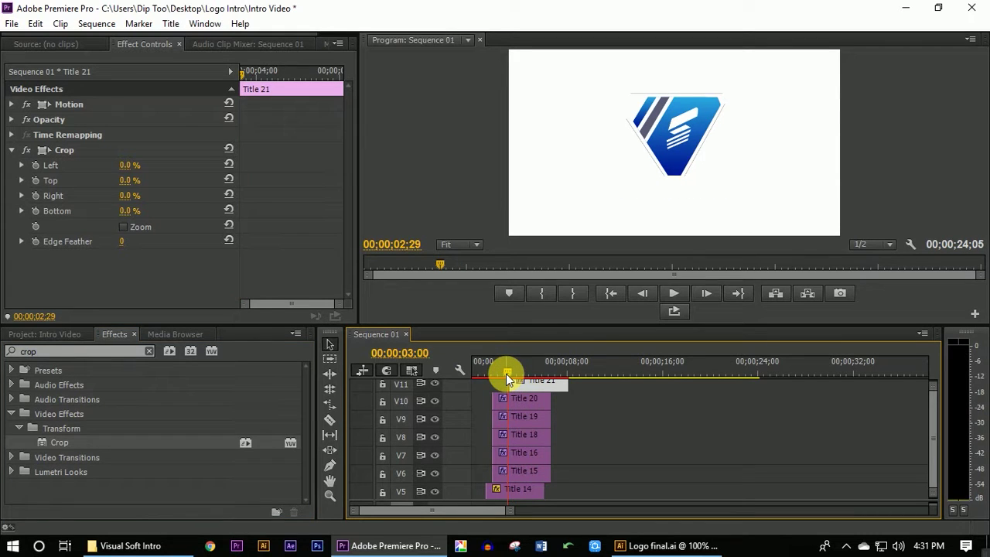
pyautogui.press('Right')
pyautogui.press('Right')
pyautogui.press('Right')
pyautogui.press('Right')
pyautogui.press('Right')
pyautogui.press('Right')
pyautogui.press('Right')
pyautogui.press('Right')
pyautogui.press('Right')
pyautogui.press('Right')
pyautogui.press('Right')
pyautogui.press('Left')
pyautogui.press('Left')
pyautogui.press('Left')
pyautogui.press('Right')
pyautogui.press('Right')
pyautogui.press('Right')
pyautogui.press('Right')
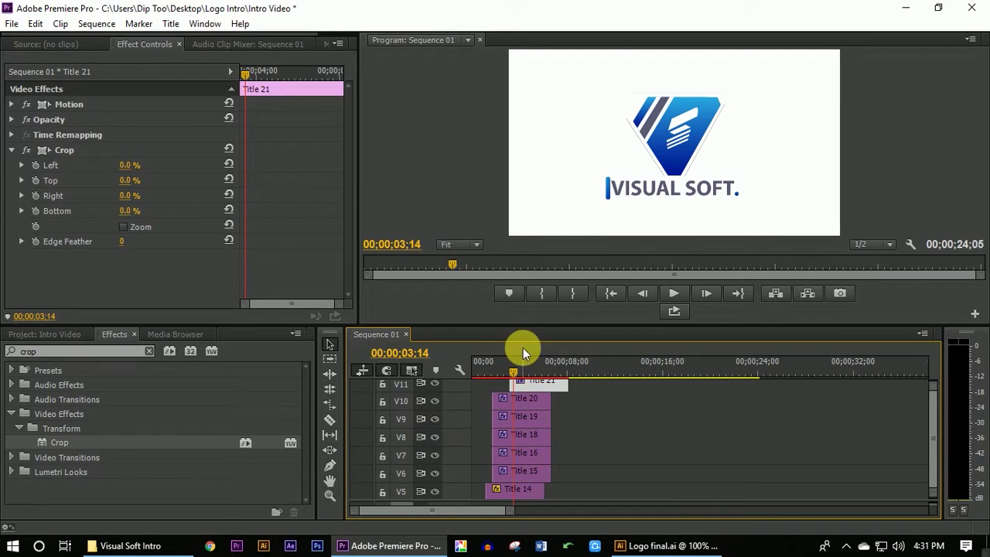
pyautogui.scroll(3, 933, 440)
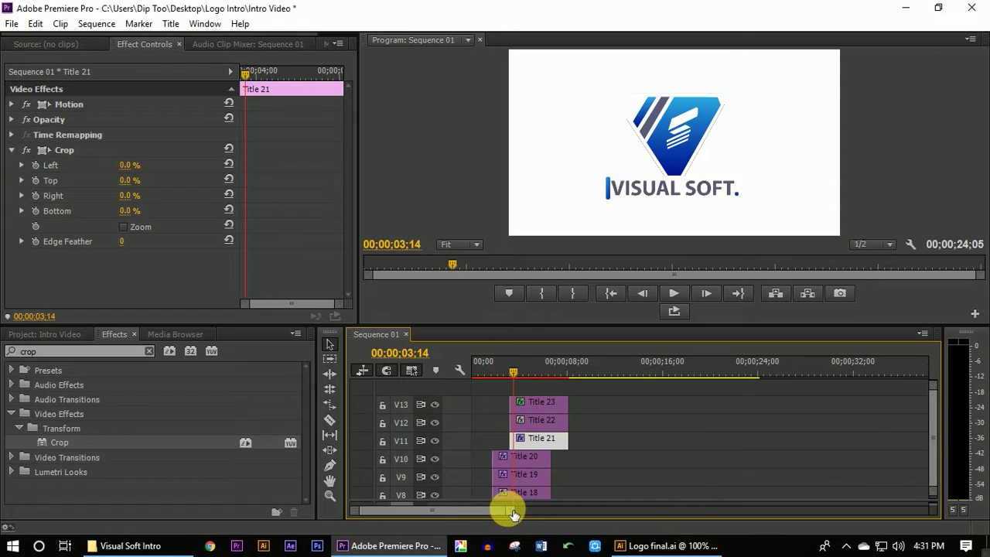
# Start Title 21 at 03;14 and crop its right side in to its left edge.
pyautogui.moveTo(513, 515); pyautogui.dragTo(471, 513)
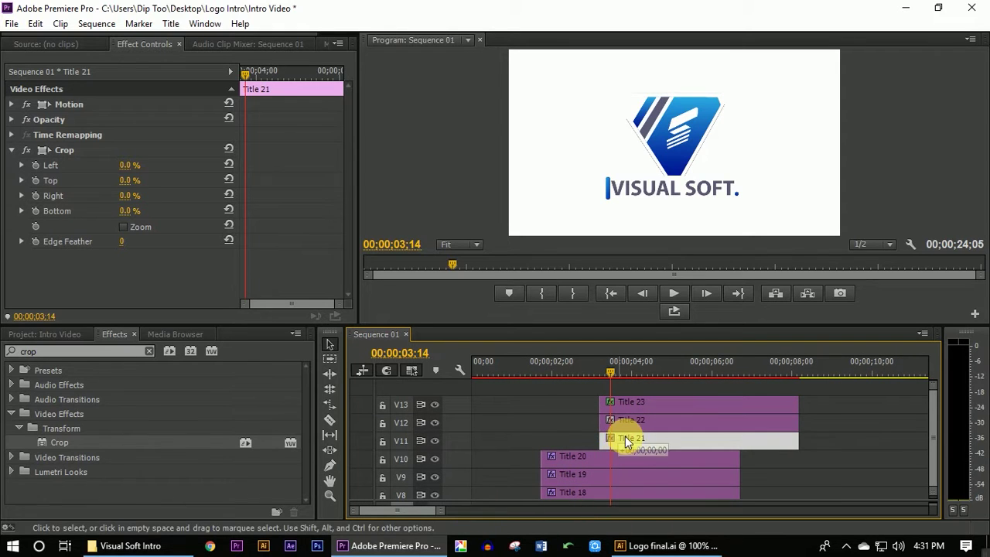
pyautogui.moveTo(627, 441); pyautogui.dragTo(628, 439)
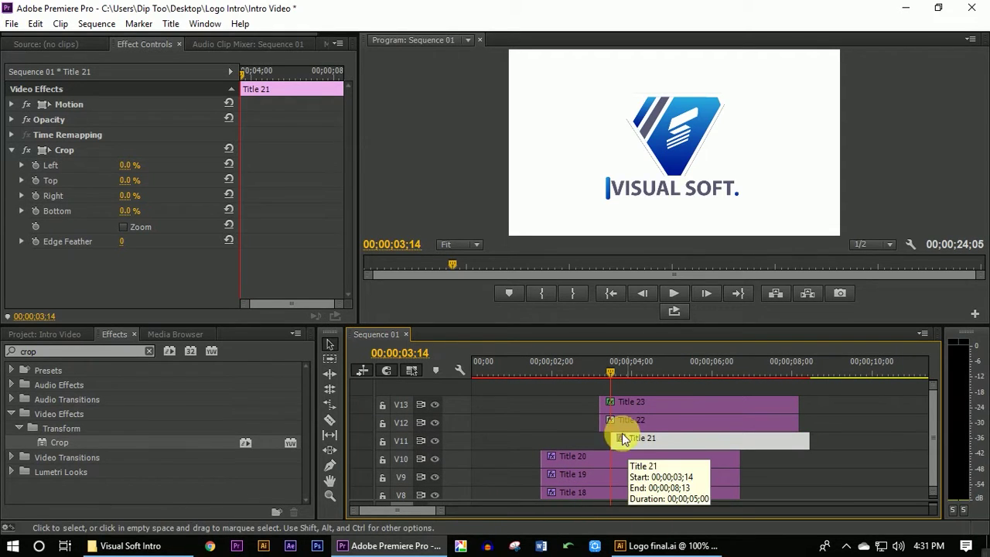
pyautogui.click(112, 77)
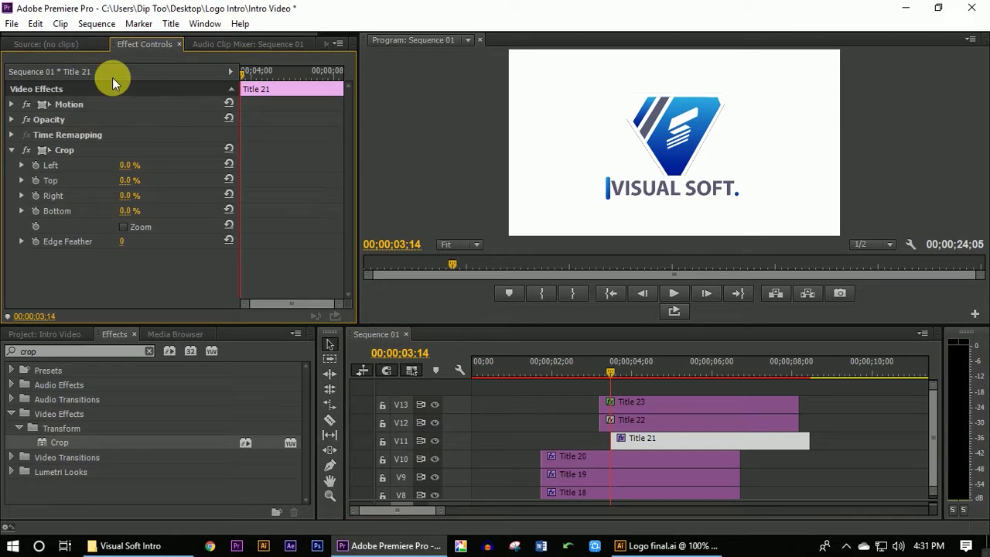
pyautogui.click(38, 154)
pyautogui.moveTo(843, 147); pyautogui.dragTo(614, 176)
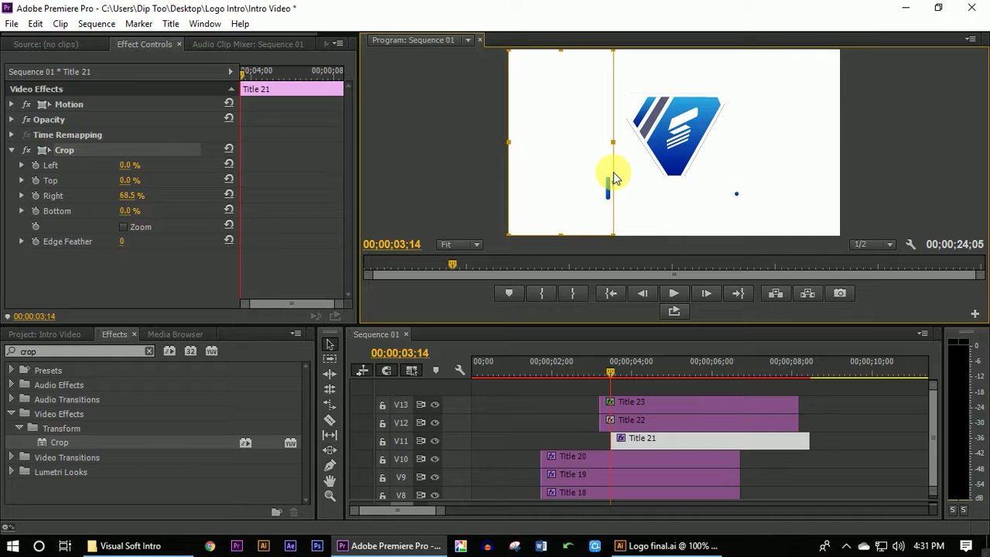
# Push Title 22 later and keyframe Title 21's Crop Right at 69.1%.
pyautogui.moveTo(689, 420); pyautogui.dragTo(884, 422)
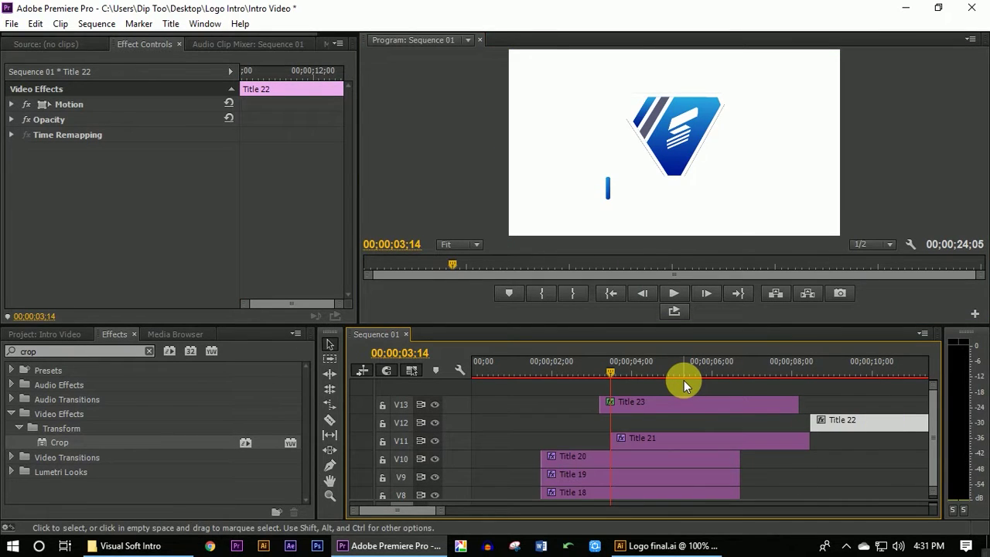
pyautogui.click(664, 441)
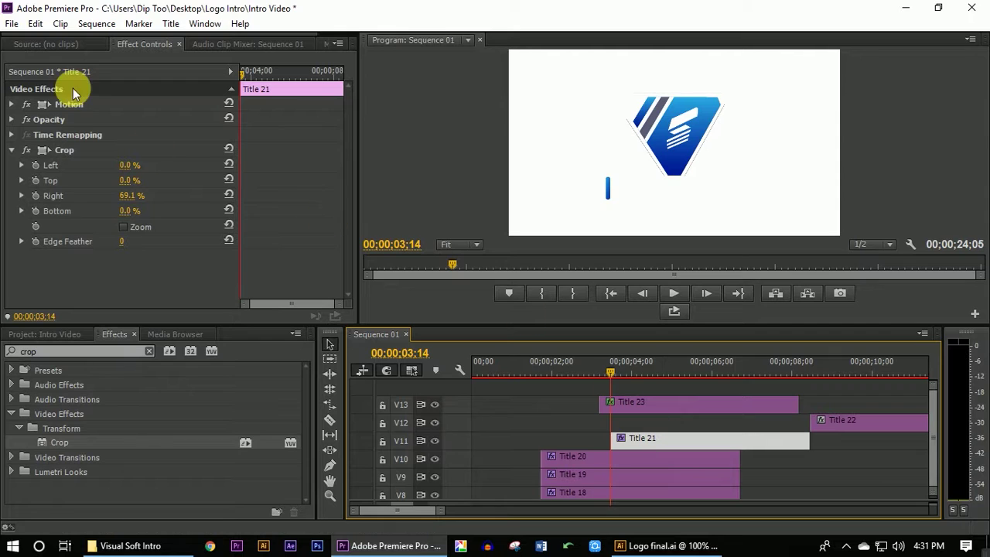
pyautogui.click(39, 149)
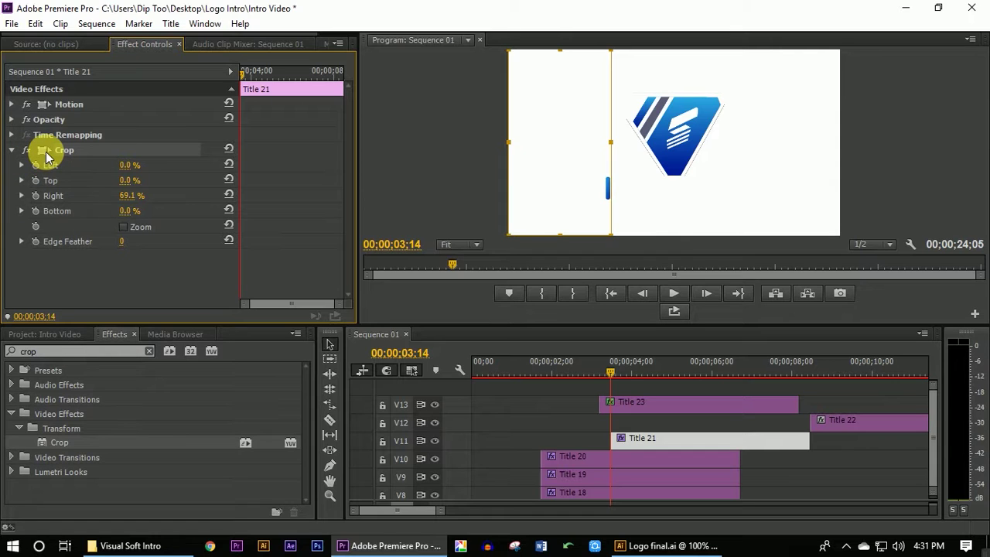
pyautogui.click(36, 195)
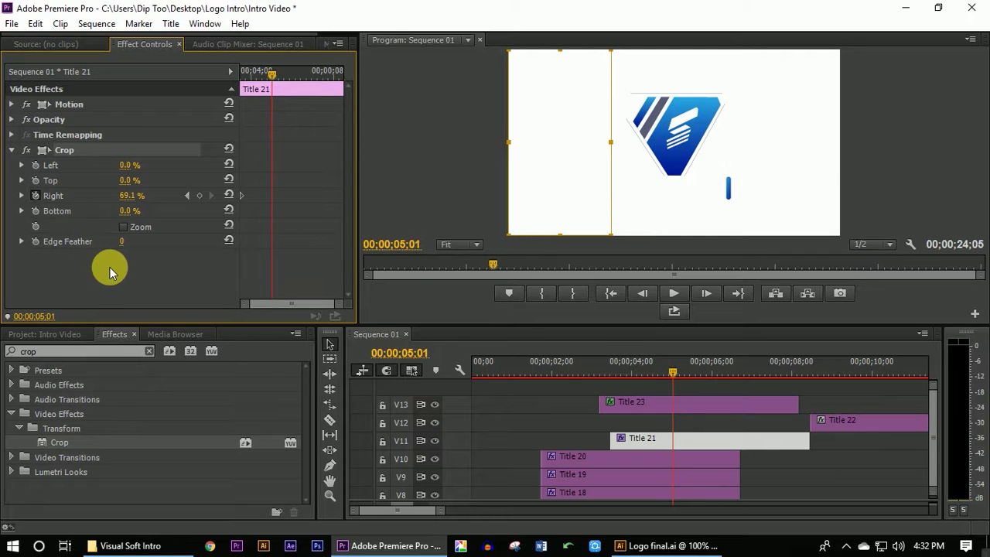
# Widen Title 21's right crop to 53.9%, revealing text up to the blue bar.
pyautogui.press('Left')
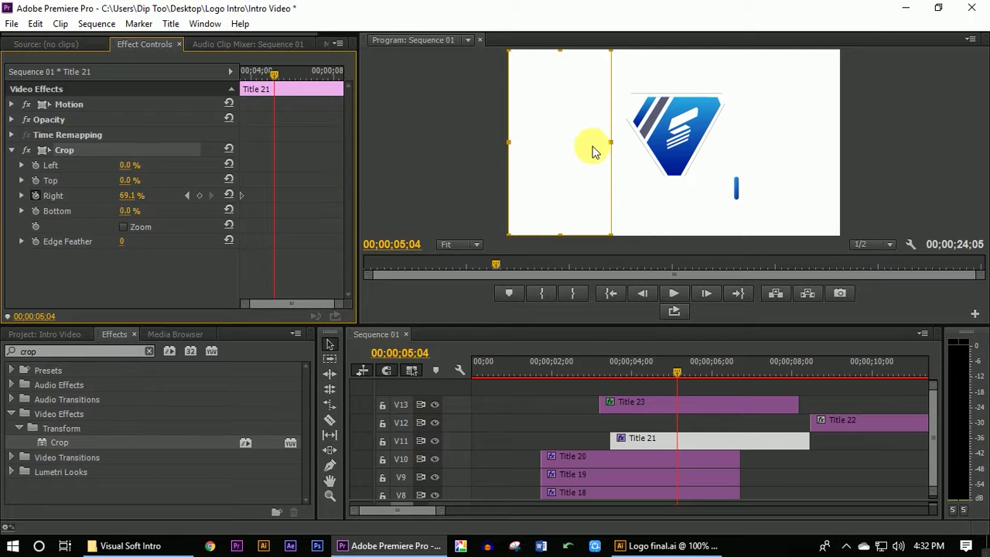
pyautogui.moveTo(611, 144); pyautogui.dragTo(741, 152)
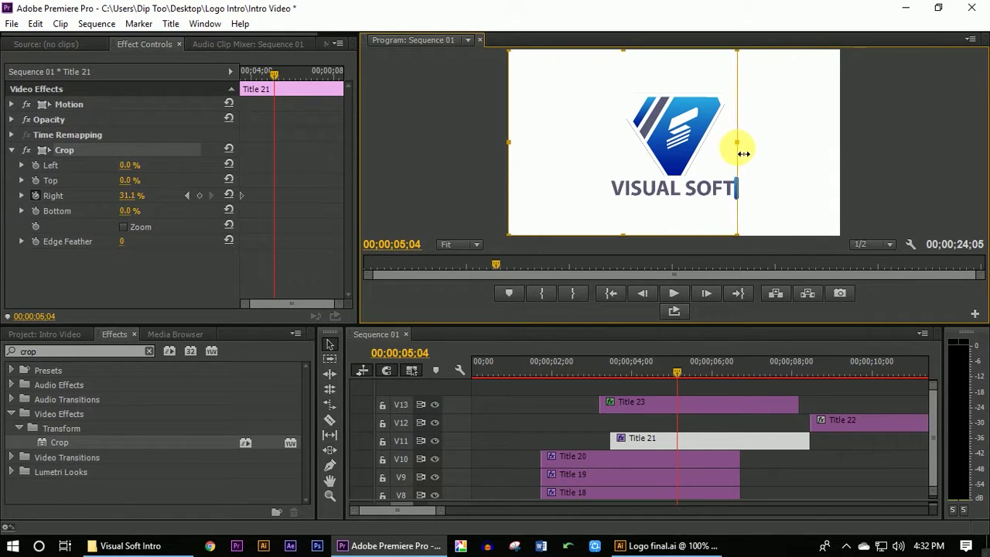
pyautogui.moveTo(679, 372); pyautogui.dragTo(641, 380)
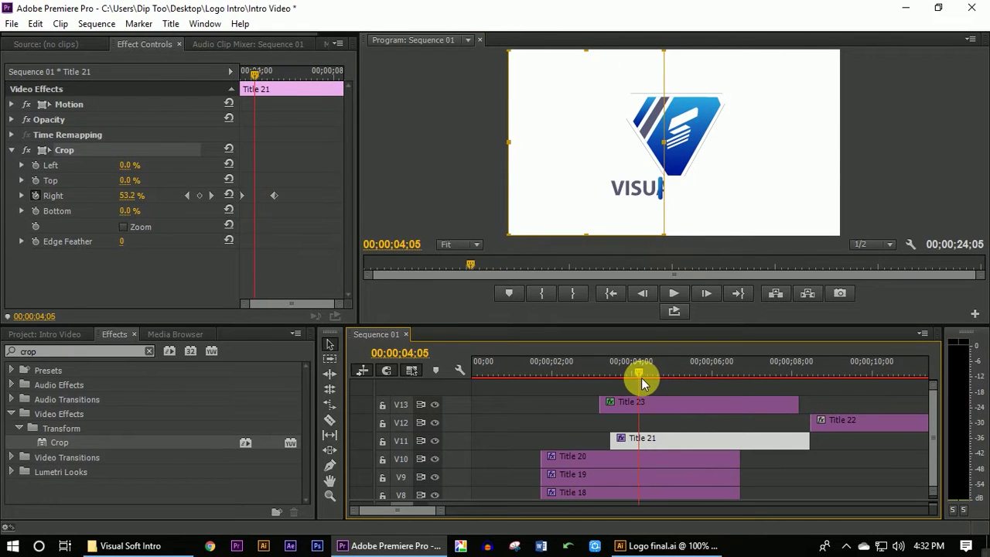
pyautogui.moveTo(670, 148); pyautogui.dragTo(671, 150)
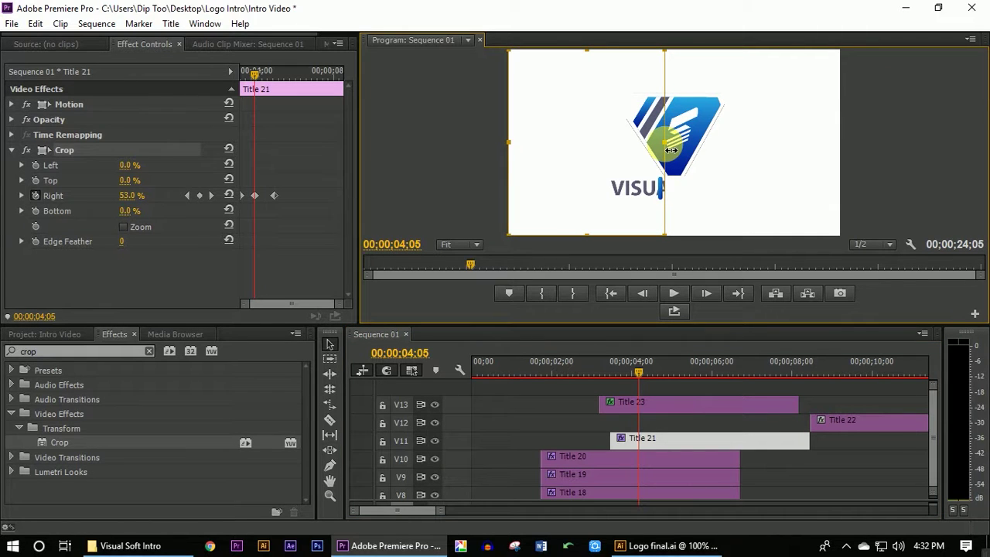
pyautogui.hotkey('ctrl', 'z')
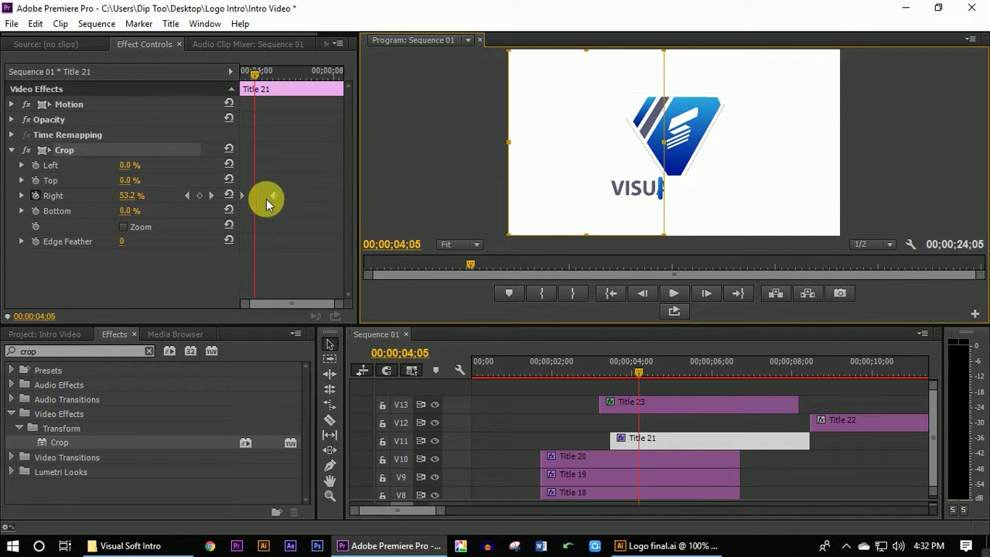
# Shift the new Crop Right keyframe to 04;05 and scrub back to preview the reveal.
pyautogui.moveTo(273, 195); pyautogui.dragTo(273, 196)
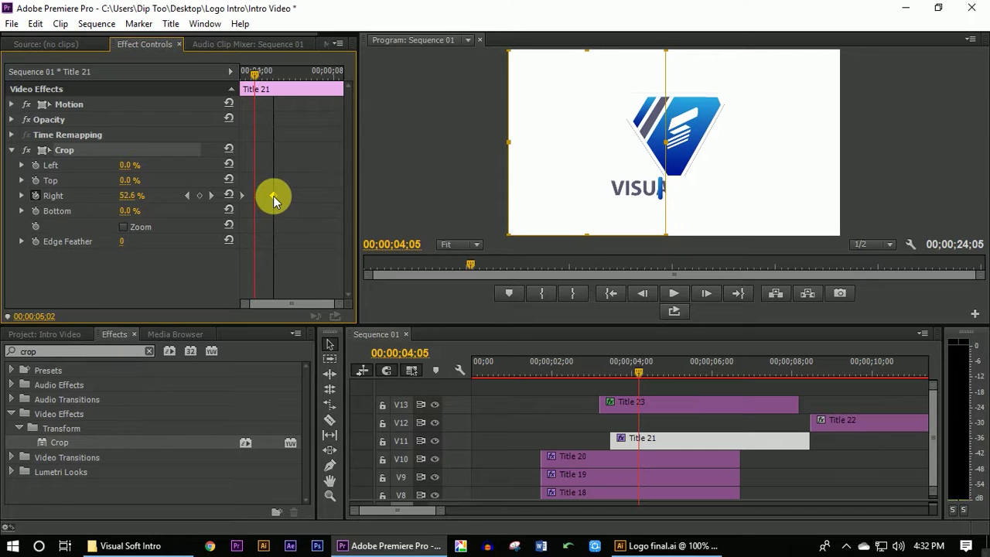
pyautogui.moveTo(273, 196); pyautogui.dragTo(276, 194)
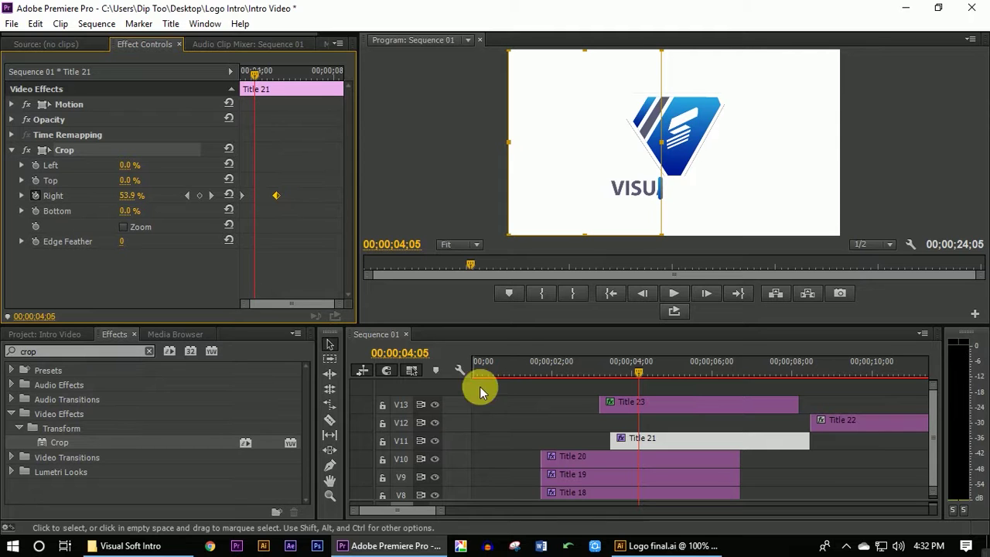
pyautogui.click(638, 373)
pyautogui.moveTo(638, 372); pyautogui.dragTo(609, 376)
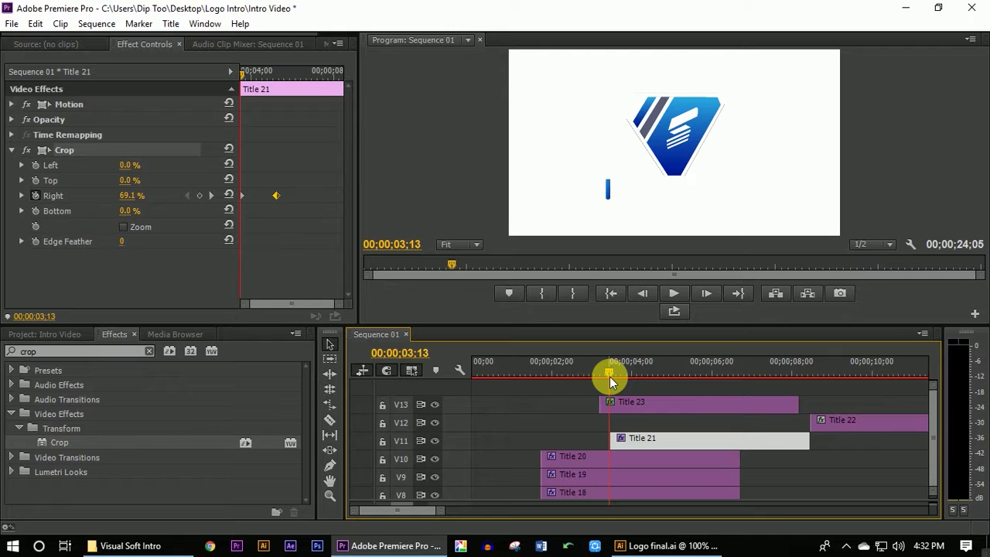
# Scrub the intro's opening and move the Crop Right keyframe slightly later.
pyautogui.press('Home')
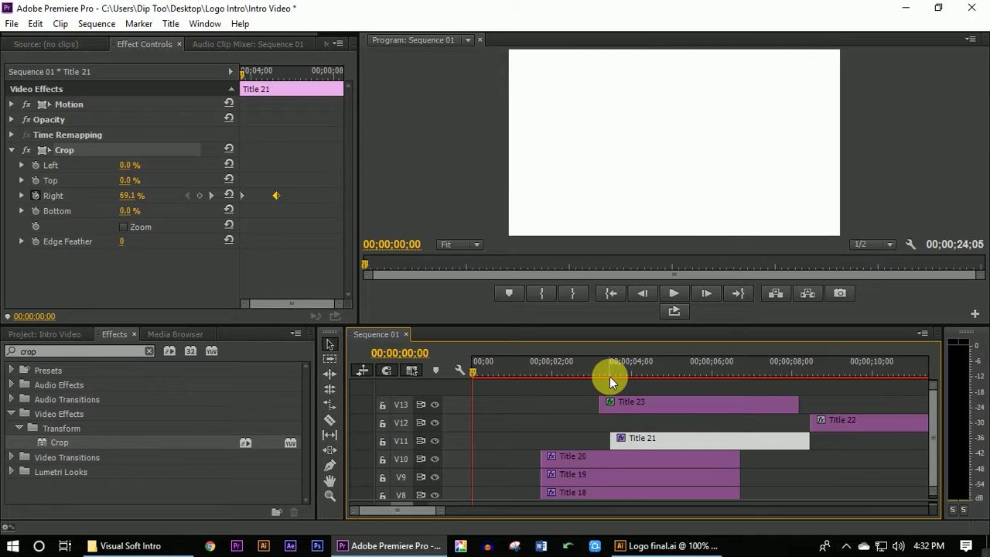
pyautogui.moveTo(478, 372); pyautogui.dragTo(620, 363)
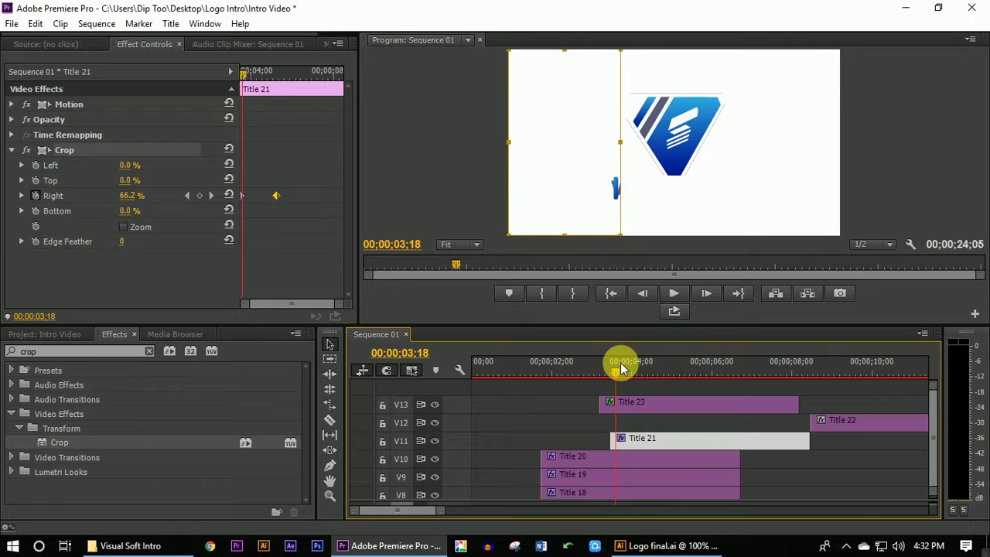
pyautogui.moveTo(621, 362); pyautogui.dragTo(629, 361)
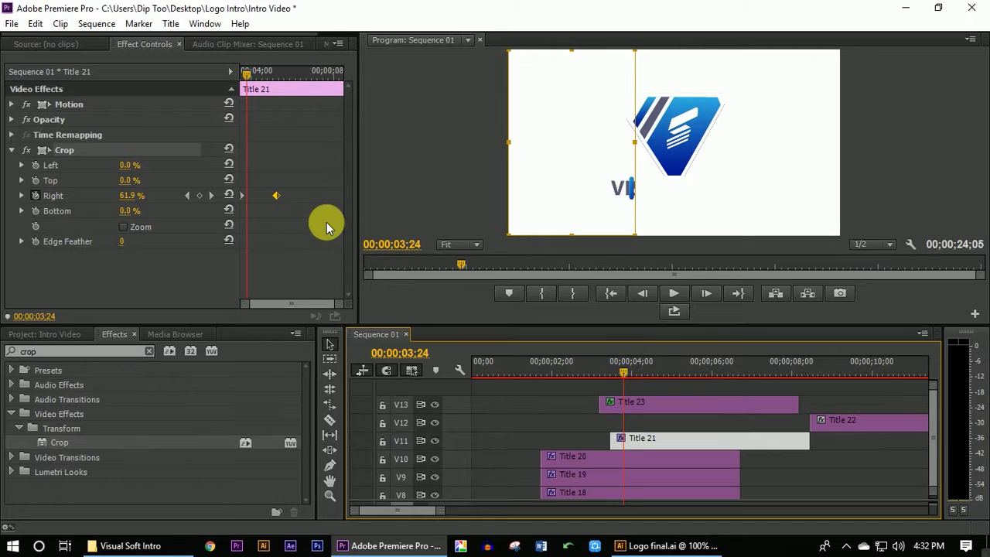
pyautogui.moveTo(278, 195); pyautogui.dragTo(283, 195)
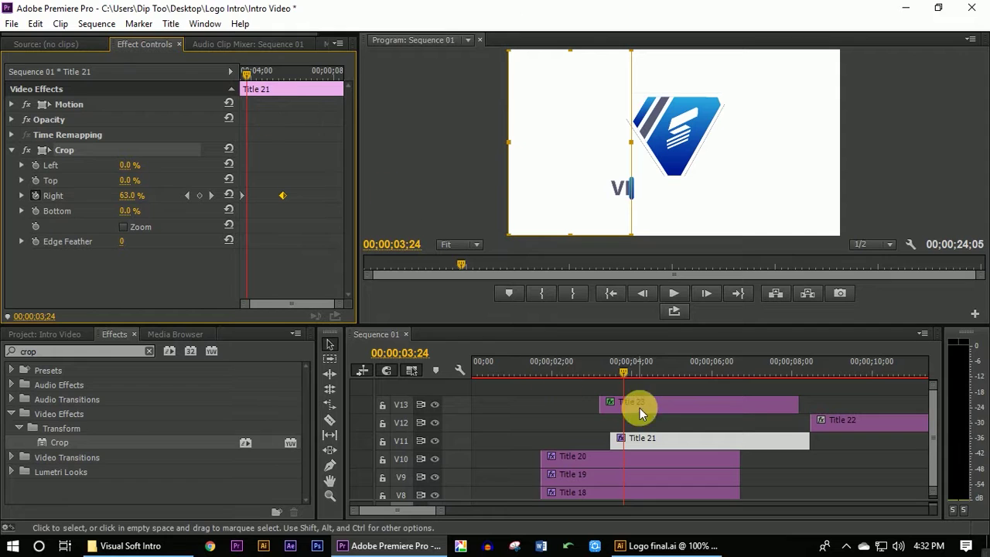
pyautogui.moveTo(282, 196); pyautogui.dragTo(288, 196)
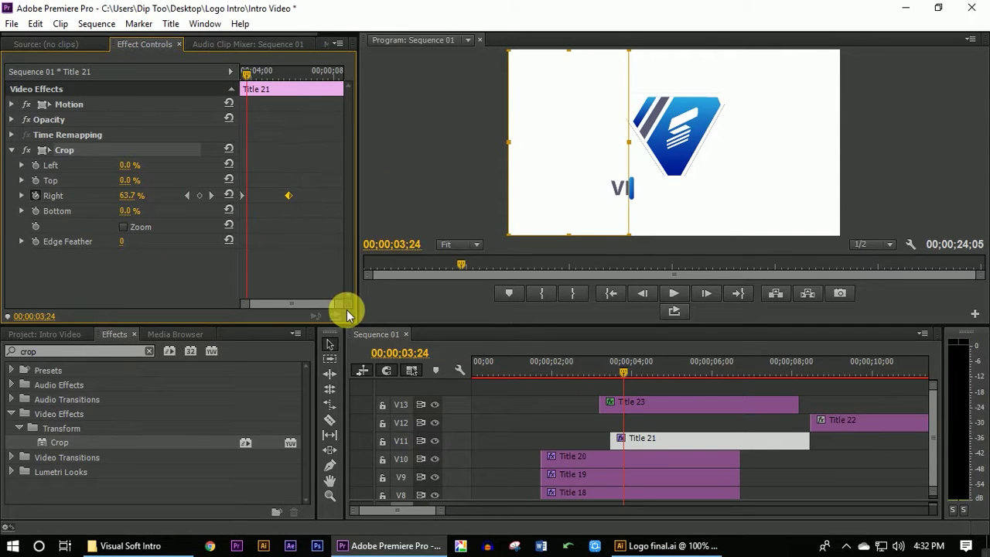
# Preview the reveal and settle the Crop Right keyframe at 32.1% at 05;05.
pyautogui.moveTo(626, 373); pyautogui.dragTo(615, 372)
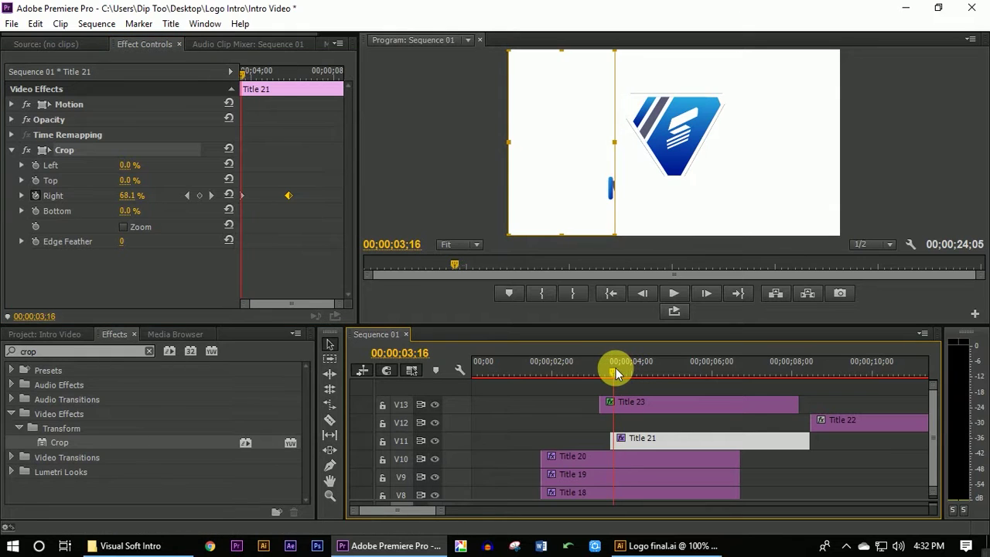
pyautogui.moveTo(616, 370); pyautogui.dragTo(705, 347)
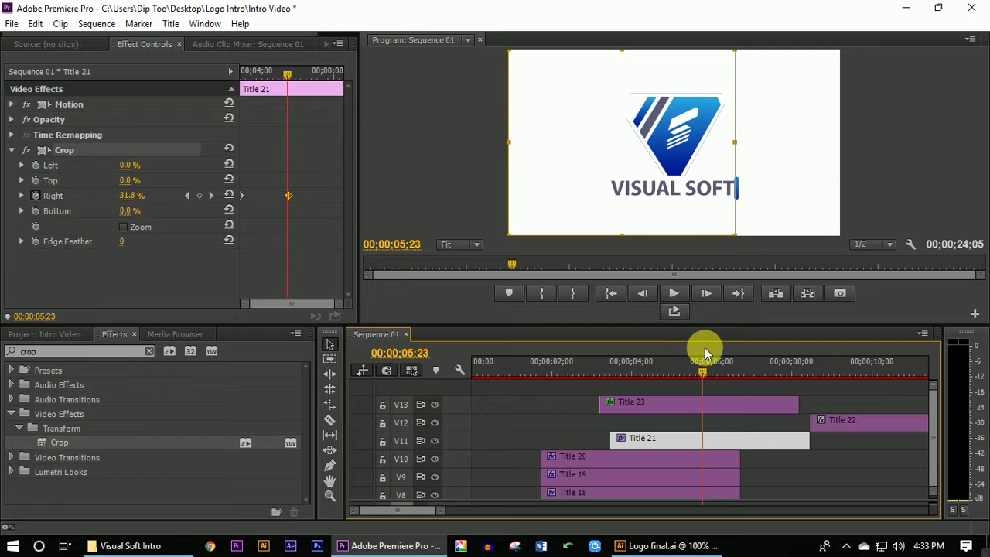
pyautogui.moveTo(705, 349); pyautogui.dragTo(646, 358)
pyautogui.moveTo(288, 194); pyautogui.dragTo(276, 194)
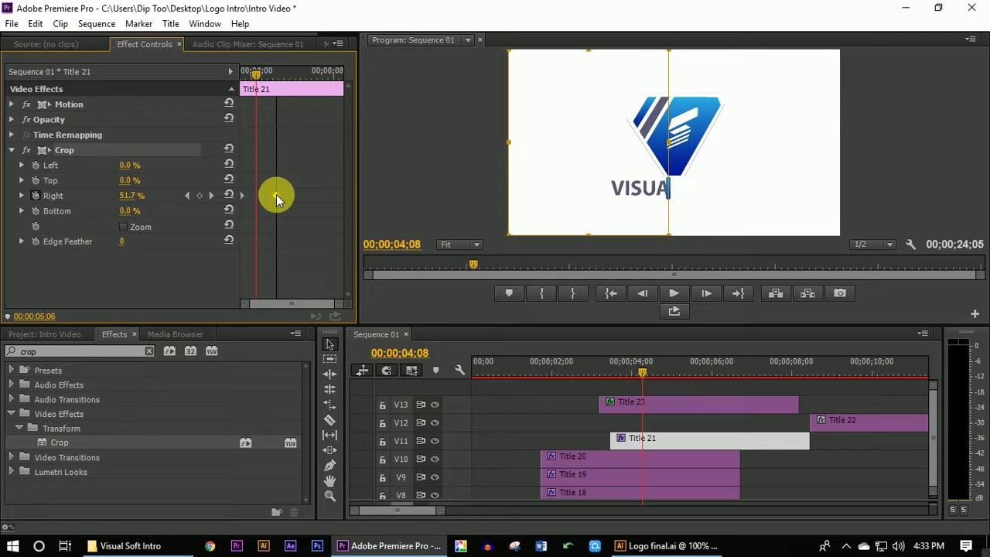
pyautogui.moveTo(254, 71); pyautogui.dragTo(274, 74)
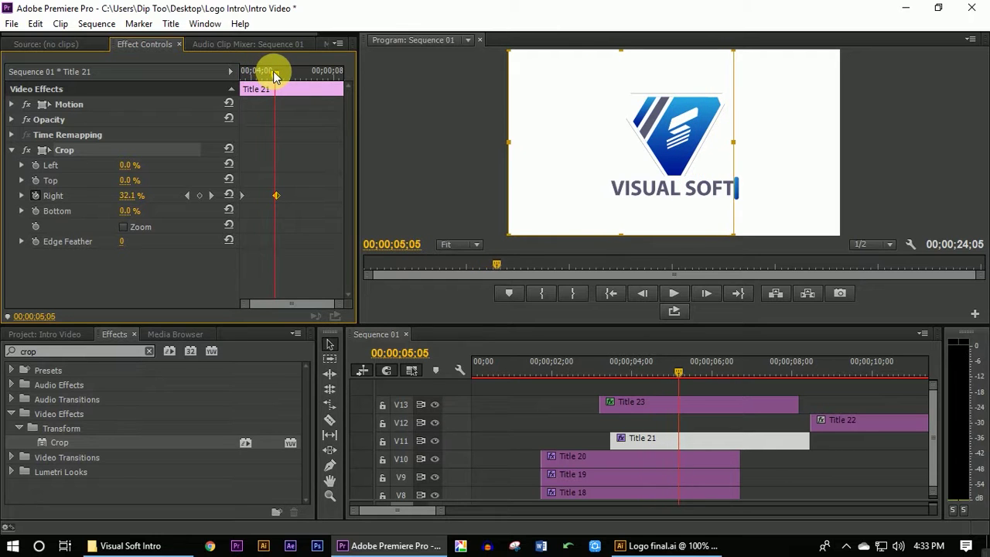
pyautogui.moveTo(274, 73)
pyautogui.mouseDown()
pyautogui.moveTo(248, 70)
pyautogui.moveTo(271, 65)
pyautogui.moveTo(243, 55)
pyautogui.mouseUp()
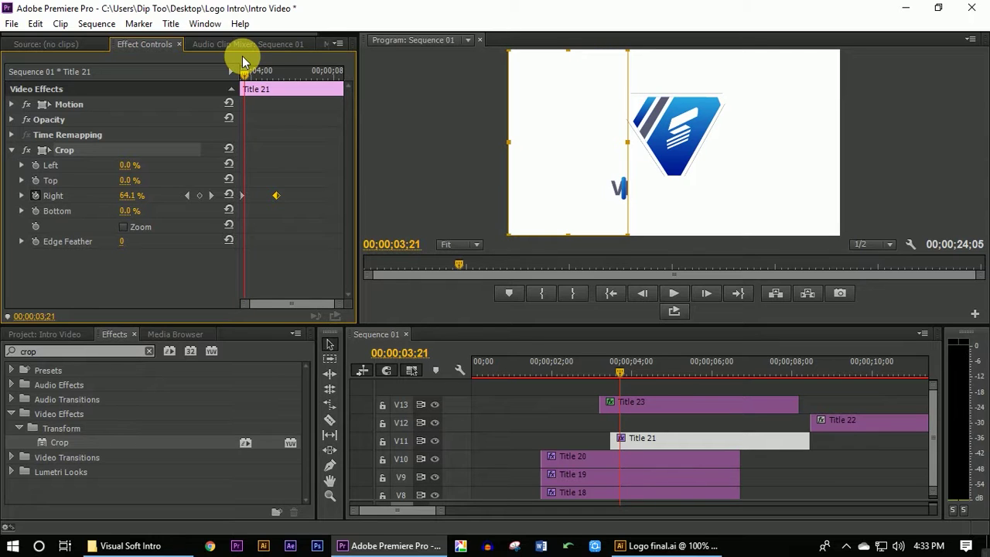
# Add a Crop Right keyframe where VIS is revealed and fine-tune its timing.
pyautogui.press('Right')
pyautogui.press('Right')
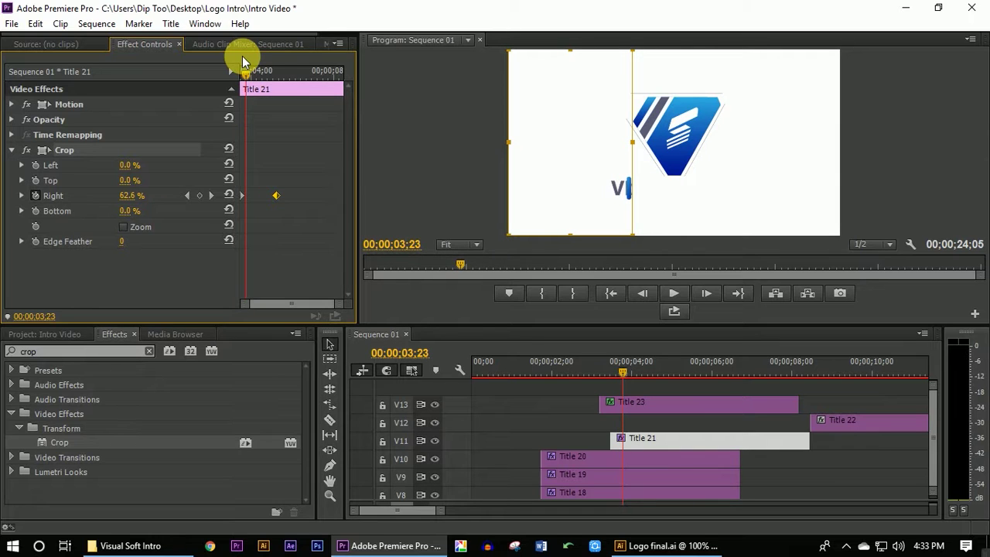
pyautogui.press('Right')
pyautogui.press('Right')
pyautogui.press('Right')
pyautogui.press('Right')
pyautogui.press('Right')
pyautogui.press('Left')
pyautogui.press('Left')
pyautogui.press('Right')
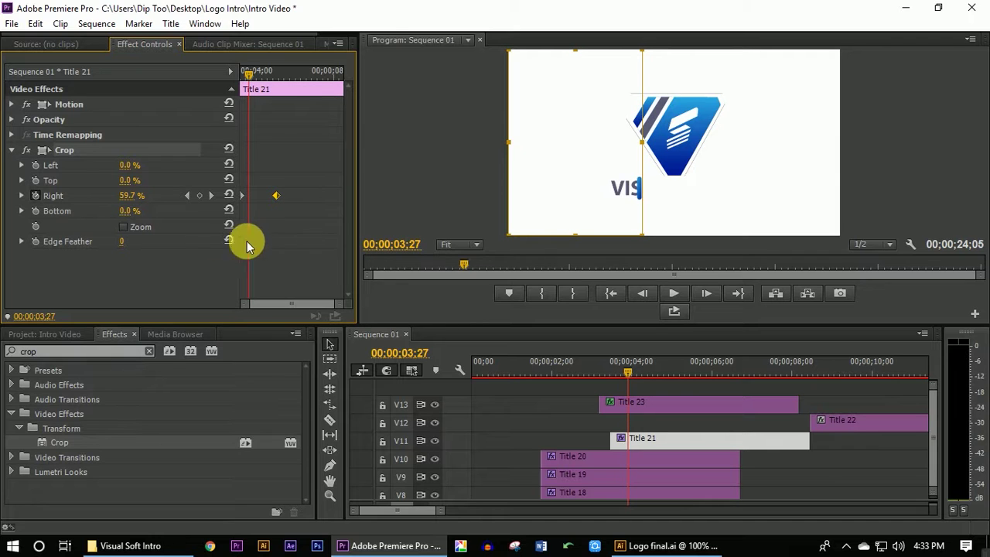
pyautogui.click(201, 196)
pyautogui.moveTo(251, 197); pyautogui.dragTo(252, 197)
pyautogui.moveTo(253, 192); pyautogui.dragTo(253, 195)
# Add another Crop Right keyframe and move it to 03;17.
pyautogui.press('Right')
pyautogui.press('Right')
pyautogui.press('Right')
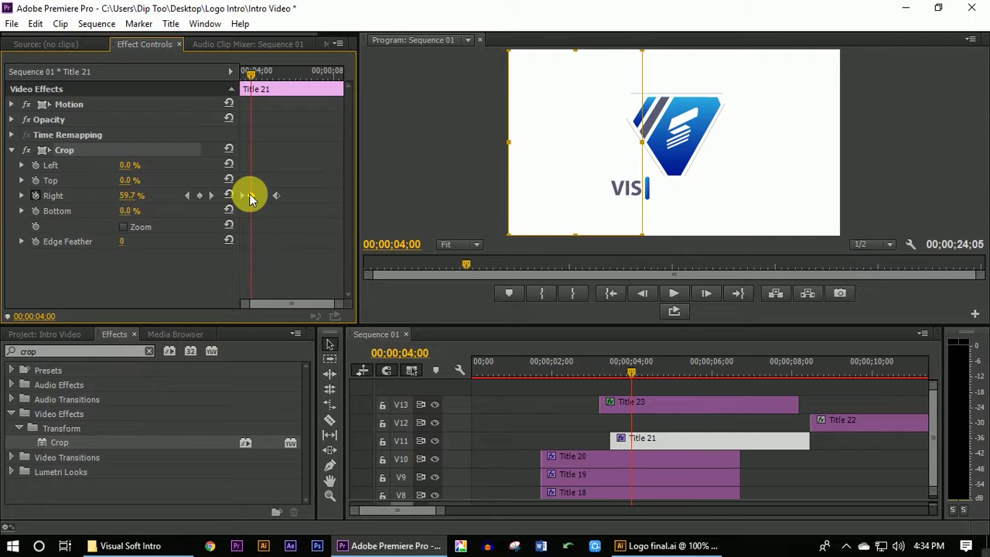
pyautogui.press('Left')
pyautogui.press('Left')
pyautogui.click(250, 200)
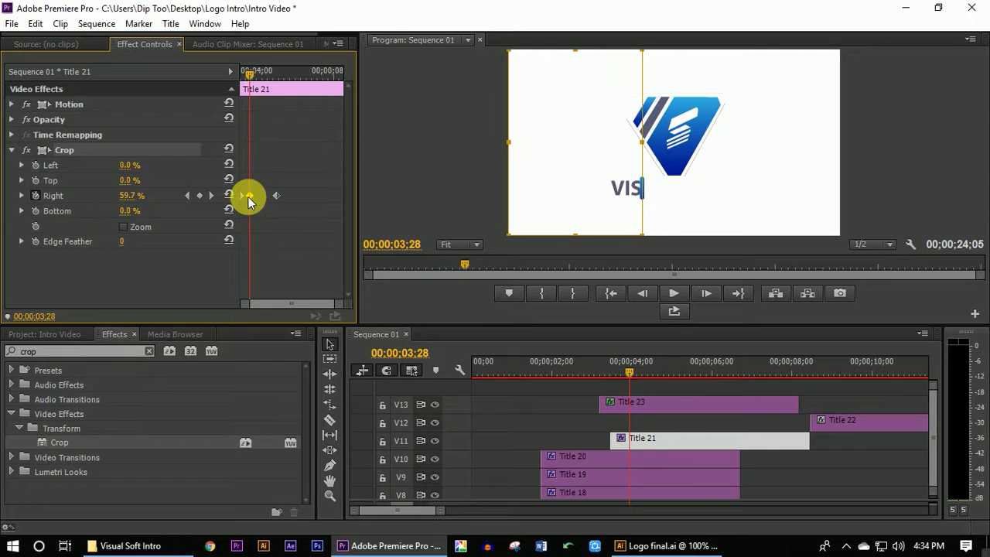
pyautogui.press('Left')
pyautogui.press('Left')
pyautogui.press('Left')
pyautogui.press('Left')
pyautogui.press('Left')
pyautogui.press('Left')
pyautogui.press('Left')
pyautogui.press('Left')
pyautogui.press('Left')
pyautogui.press('Left')
pyautogui.press('Left')
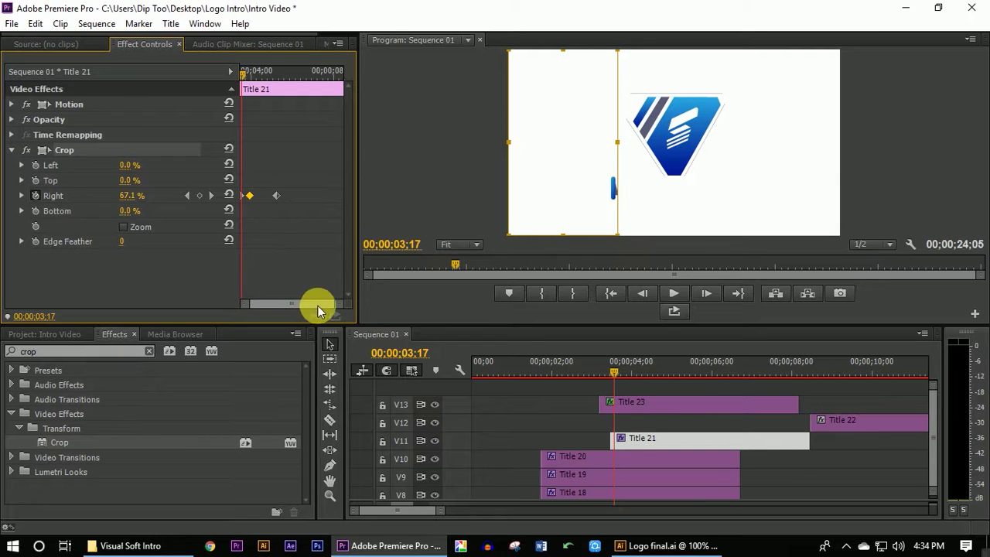
pyautogui.moveTo(342, 305); pyautogui.dragTo(330, 310)
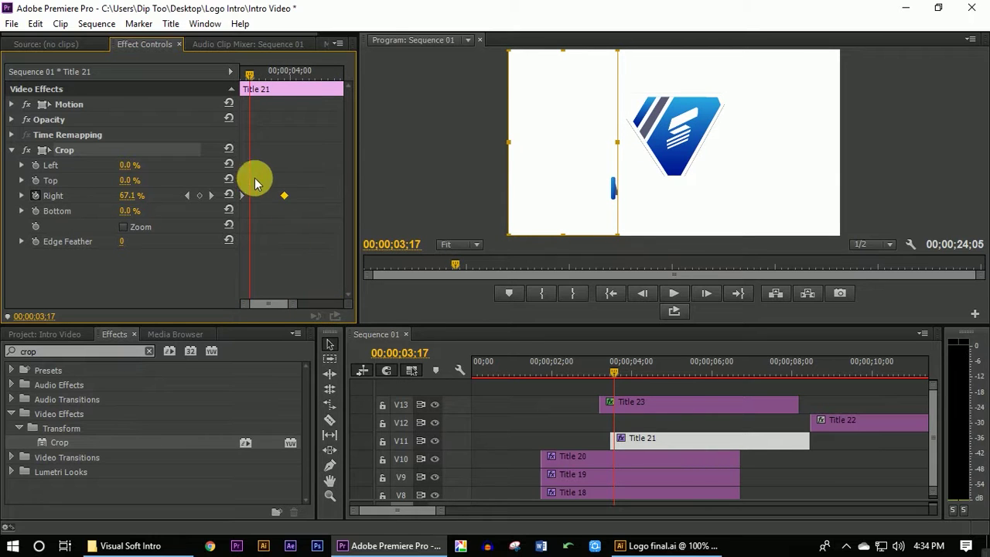
pyautogui.press('Left')
pyautogui.press('Left')
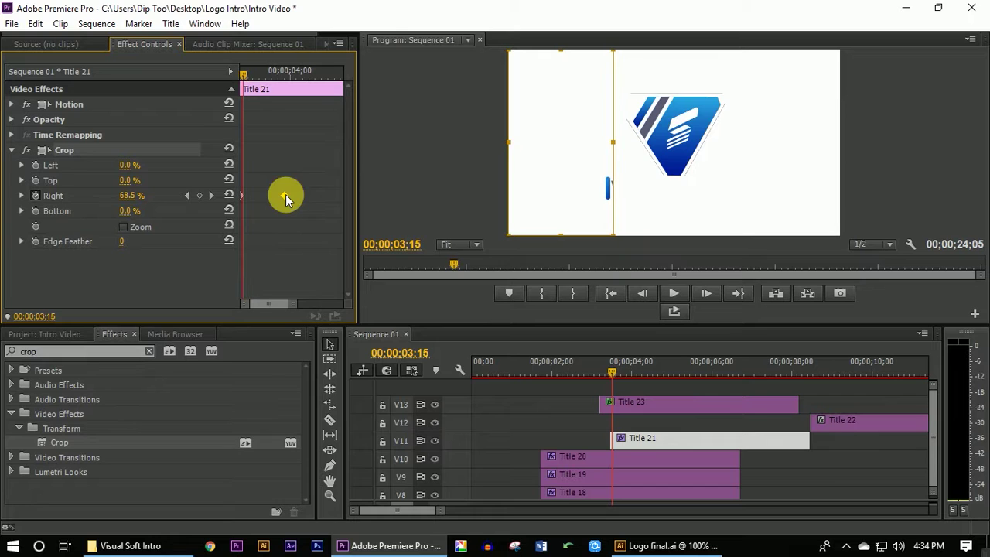
pyautogui.press('Right')
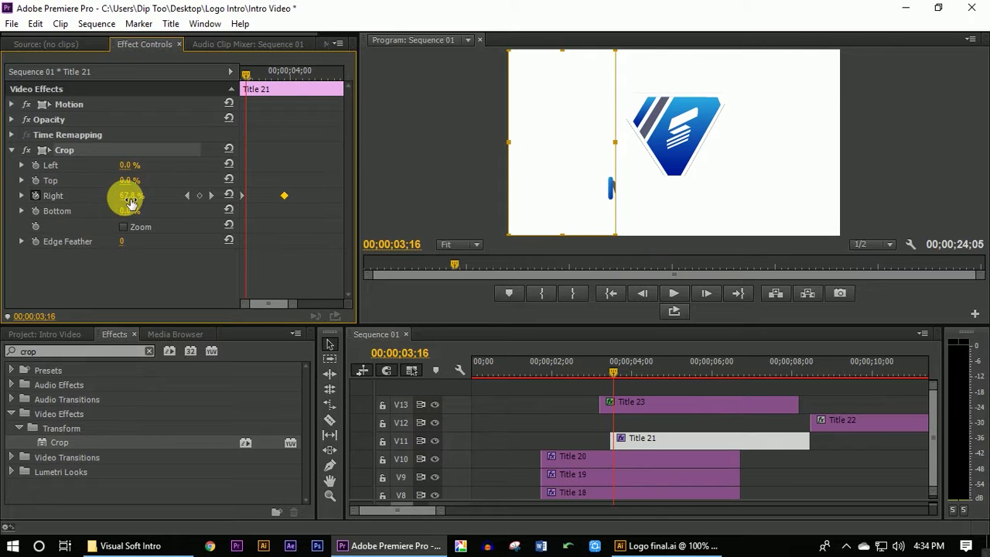
pyautogui.click(199, 195)
pyautogui.moveTo(247, 198); pyautogui.dragTo(252, 198)
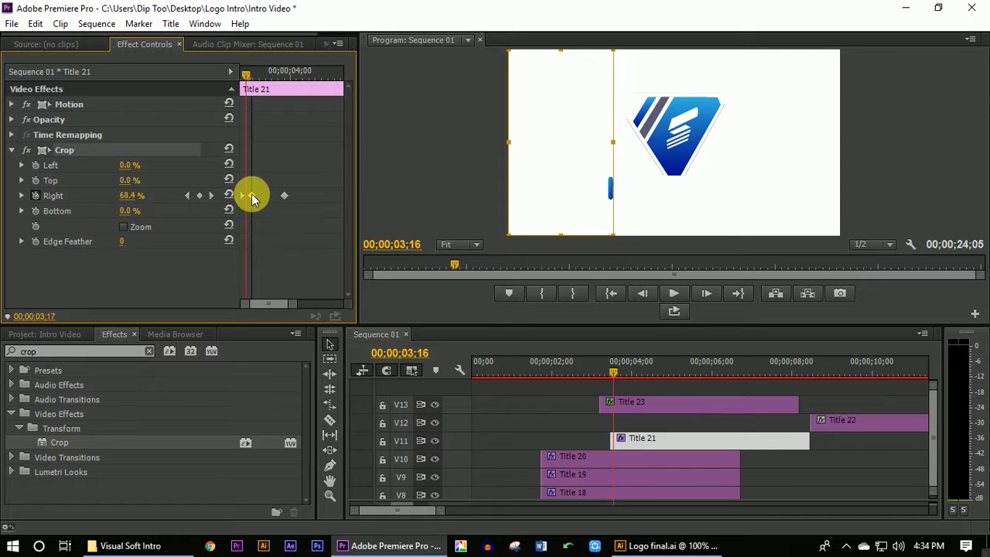
# Step through the reveal around 04;04 to find where FT is still hidden.
pyautogui.press('Left')
pyautogui.press('Left')
pyautogui.press('Right')
pyautogui.press('Right')
pyautogui.press('Right')
pyautogui.press('Right')
pyautogui.press('Right')
pyautogui.press('Right')
pyautogui.press('Right')
pyautogui.press('Right')
pyautogui.press('Right')
pyautogui.press('Right')
pyautogui.press('Right')
pyautogui.press('Right')
pyautogui.press('Right')
pyautogui.press('Right')
pyautogui.press('Right')
pyautogui.press('Right')
pyautogui.press('Right')
pyautogui.press('Right')
pyautogui.press('Right')
pyautogui.press('Right')
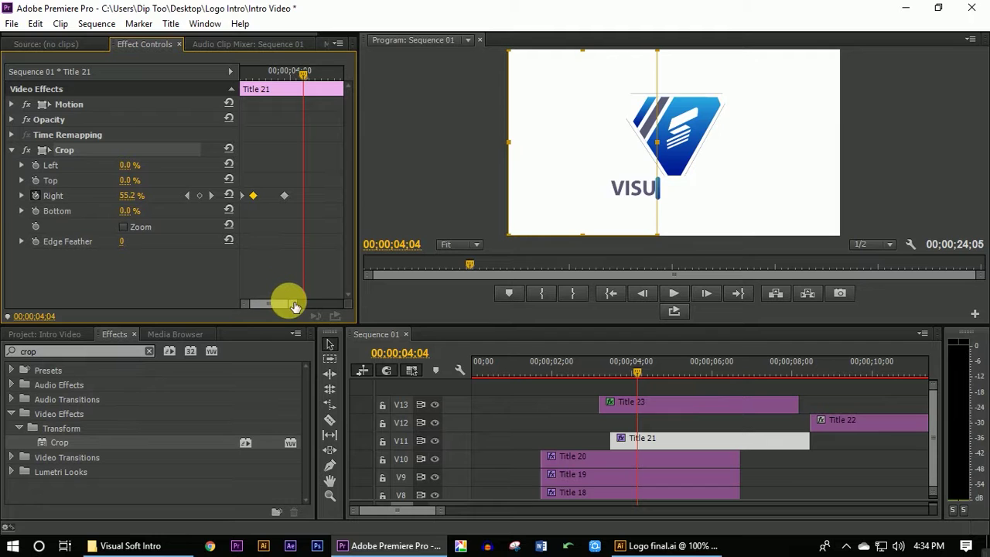
pyautogui.moveTo(298, 306); pyautogui.dragTo(302, 306)
pyautogui.press('Right')
pyautogui.press('Right')
pyautogui.press('Right')
pyautogui.press('Right')
pyautogui.press('Right')
pyautogui.press('Right')
pyautogui.press('Right')
pyautogui.press('Right')
pyautogui.press('Right')
pyautogui.press('Right')
pyautogui.press('Right')
pyautogui.press('Right')
pyautogui.press('Right')
pyautogui.press('Right')
pyautogui.press('Right')
pyautogui.press('Right')
pyautogui.press('Right')
pyautogui.press('Right')
pyautogui.press('Right')
pyautogui.press('Right')
pyautogui.press('Right')
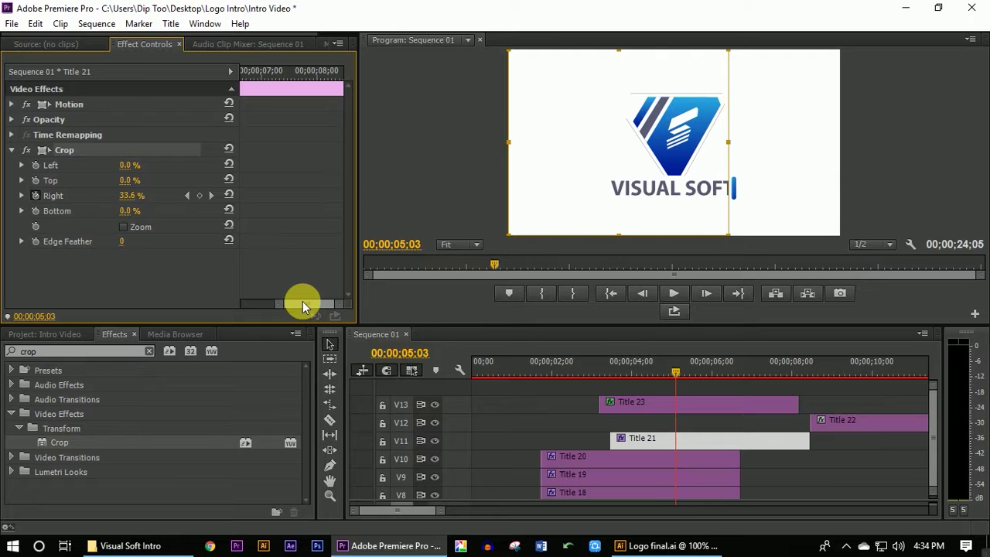
pyautogui.press('Left')
pyautogui.press('Left')
pyautogui.press('Left')
pyautogui.press('Left')
pyautogui.press('Left')
pyautogui.press('Left')
pyautogui.press('Left')
pyautogui.press('Left')
pyautogui.press('Left')
pyautogui.press('Left')
pyautogui.press('Left')
pyautogui.press('Left')
pyautogui.press('Left')
pyautogui.press('Left')
pyautogui.press('Left')
pyautogui.press('Left')
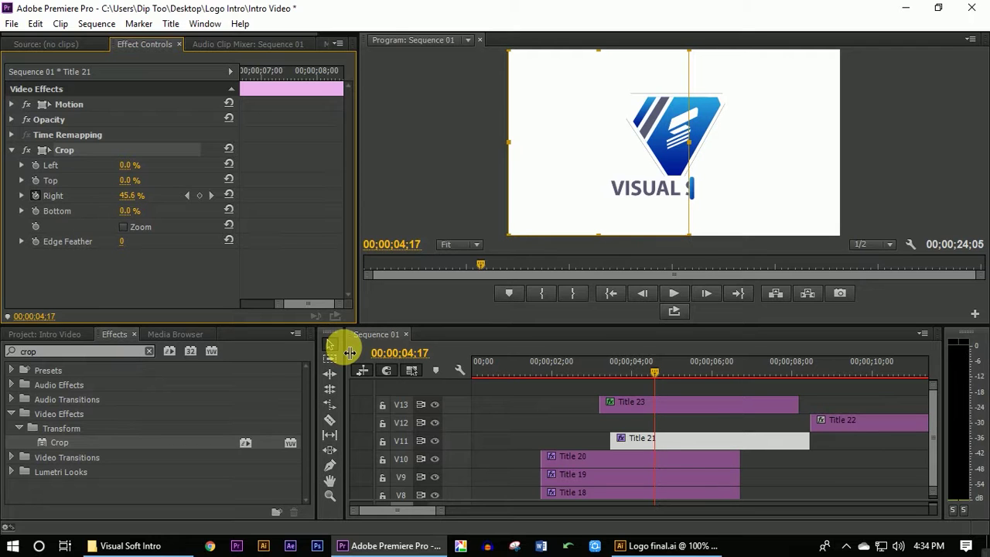
pyautogui.moveTo(282, 307); pyautogui.dragTo(247, 303)
# Add a Crop Right keyframe at 04;17, move it to 04;20, then nudge it slightly earlier.
pyautogui.click(198, 196)
pyautogui.press('Right')
pyautogui.press('Right')
pyautogui.press('Right')
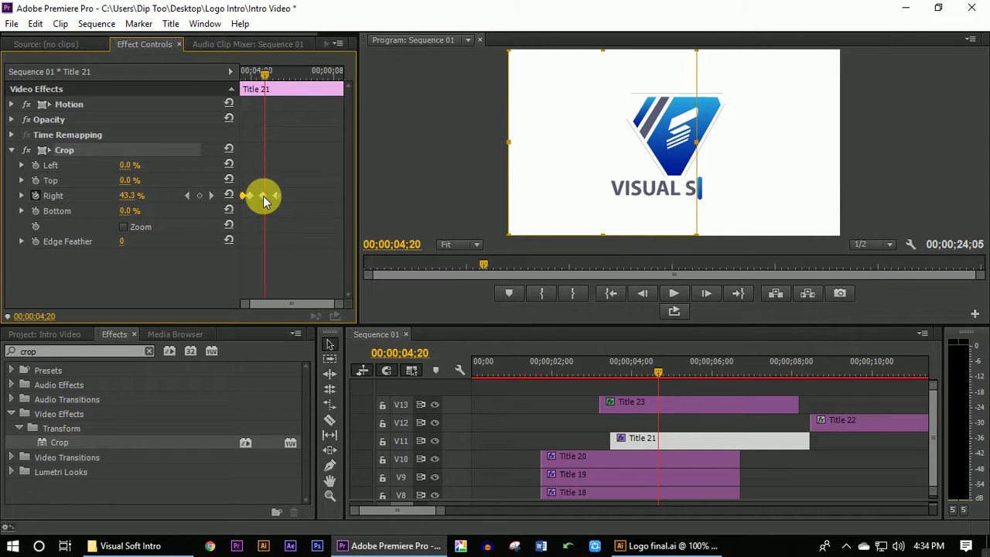
pyautogui.moveTo(263, 195); pyautogui.dragTo(264, 195)
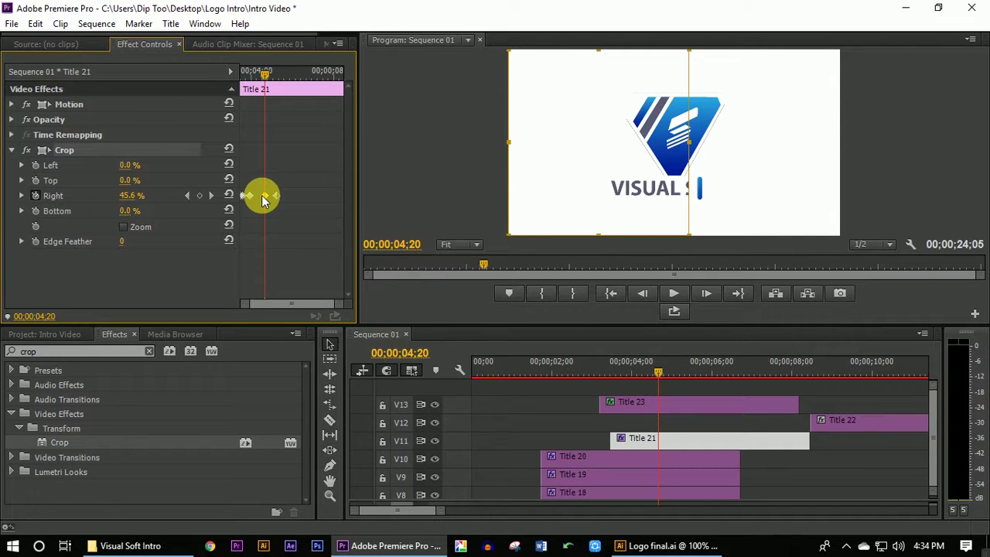
pyautogui.moveTo(262, 195); pyautogui.dragTo(264, 195)
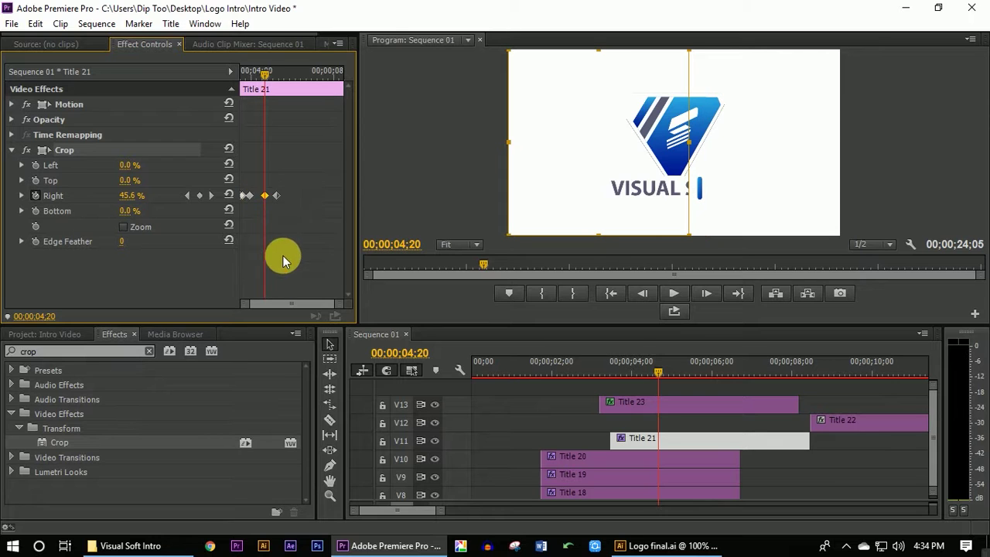
pyautogui.moveTo(333, 303); pyautogui.dragTo(281, 308)
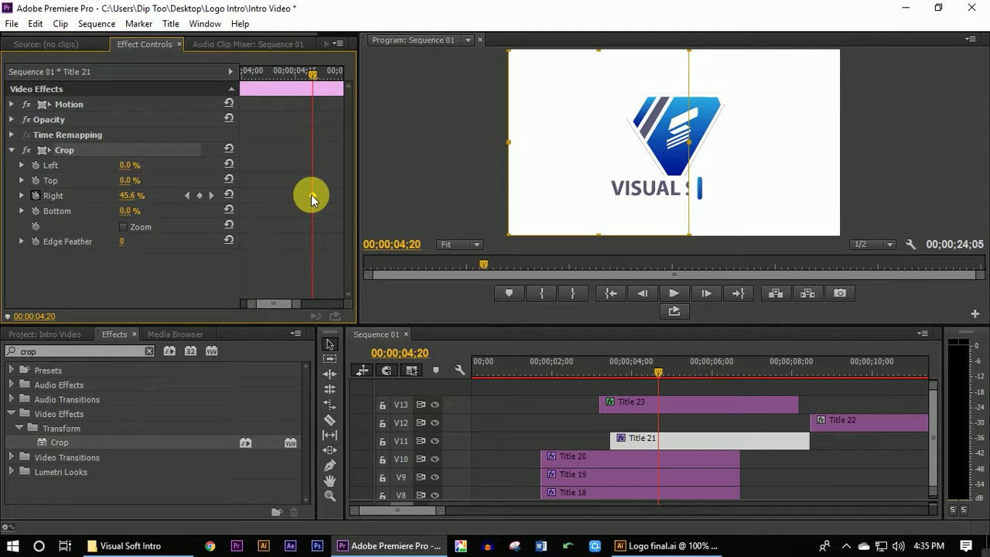
pyautogui.moveTo(311, 194); pyautogui.dragTo(301, 196)
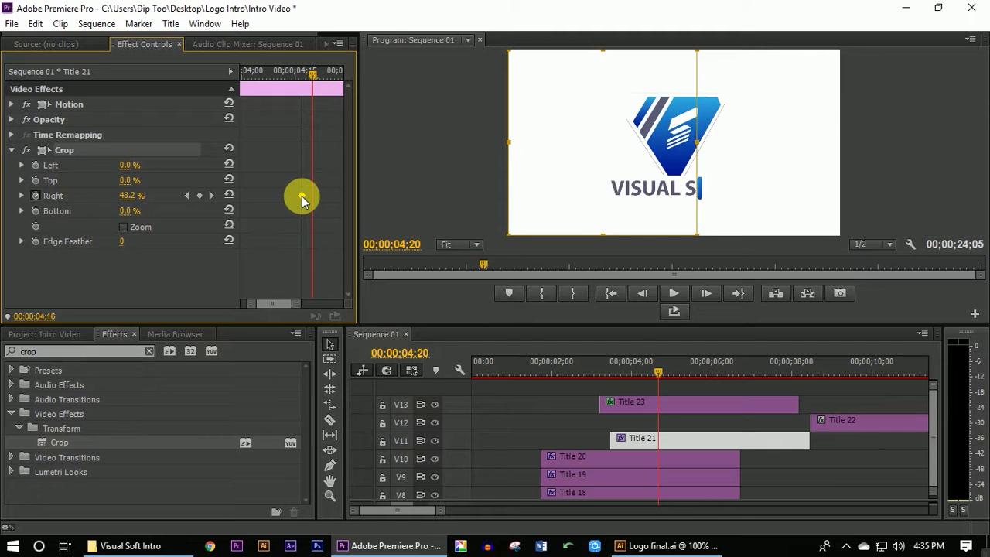
pyautogui.moveTo(300, 196); pyautogui.dragTo(297, 196)
pyautogui.press('Right')
pyautogui.press('Right')
pyautogui.press('Right')
pyautogui.press('Right')
pyautogui.press('Right')
pyautogui.press('Right')
pyautogui.press('Right')
pyautogui.press('Right')
pyautogui.press('Right')
pyautogui.press('Right')
pyautogui.press('Right')
pyautogui.press('Right')
pyautogui.press('Right')
pyautogui.press('Right')
pyautogui.press('Right')
pyautogui.press('Right')
pyautogui.press('Right')
pyautogui.press('Right')
pyautogui.press('Right')
pyautogui.moveTo(290, 304)
pyautogui.mouseDown()
pyautogui.moveTo(337, 308)
pyautogui.moveTo(239, 311)
pyautogui.mouseUp()
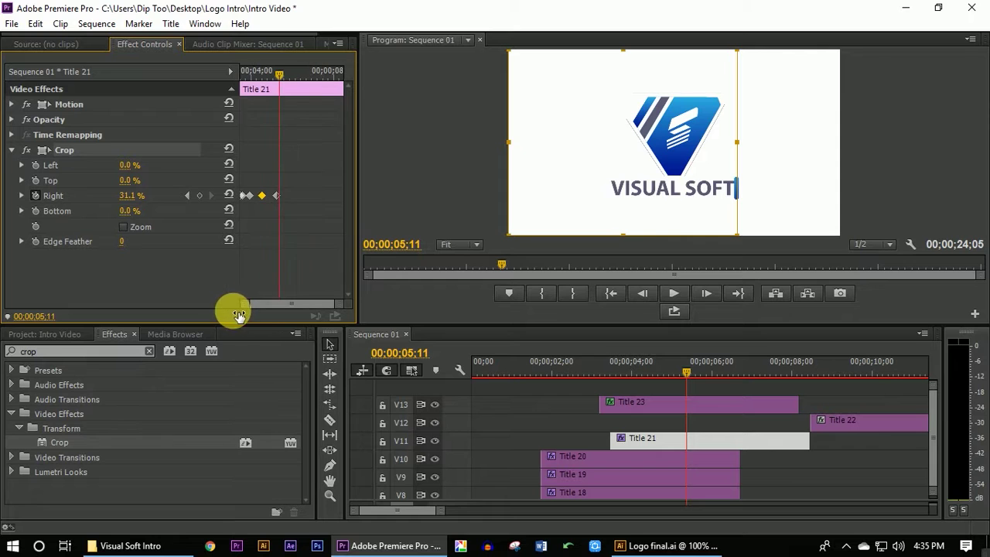
# Select Title 23 on V13 and land on its Position keyframe.
pyautogui.click(715, 403)
pyautogui.press('Left')
pyautogui.press('Left')
pyautogui.press('Left')
pyautogui.press('Left')
pyautogui.press('Left')
pyautogui.press('Left')
pyautogui.press('Left')
pyautogui.press('Right')
pyautogui.moveTo(322, 304); pyautogui.dragTo(289, 308)
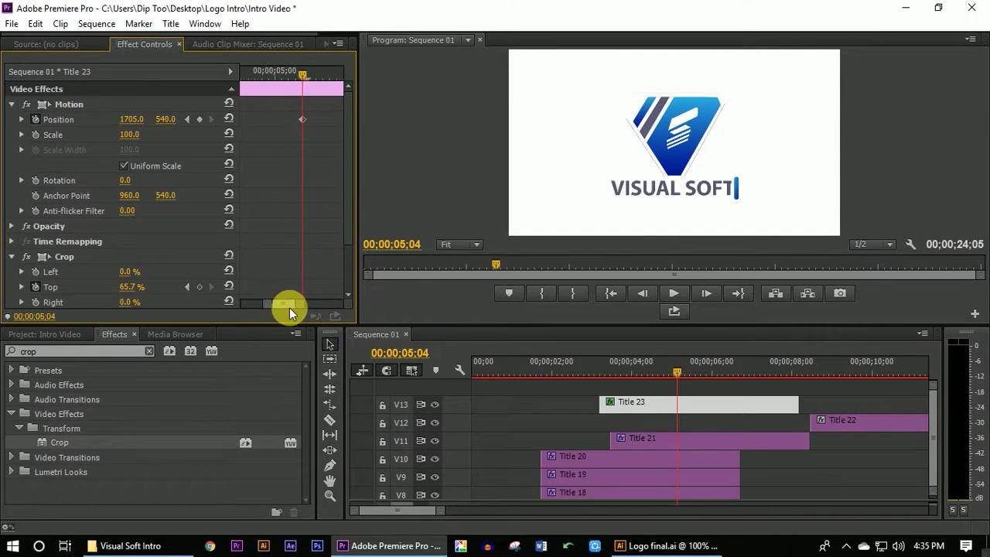
# At 05;05, start keyframing Title 23's Top and Bottom crop values.
pyautogui.press('Right')
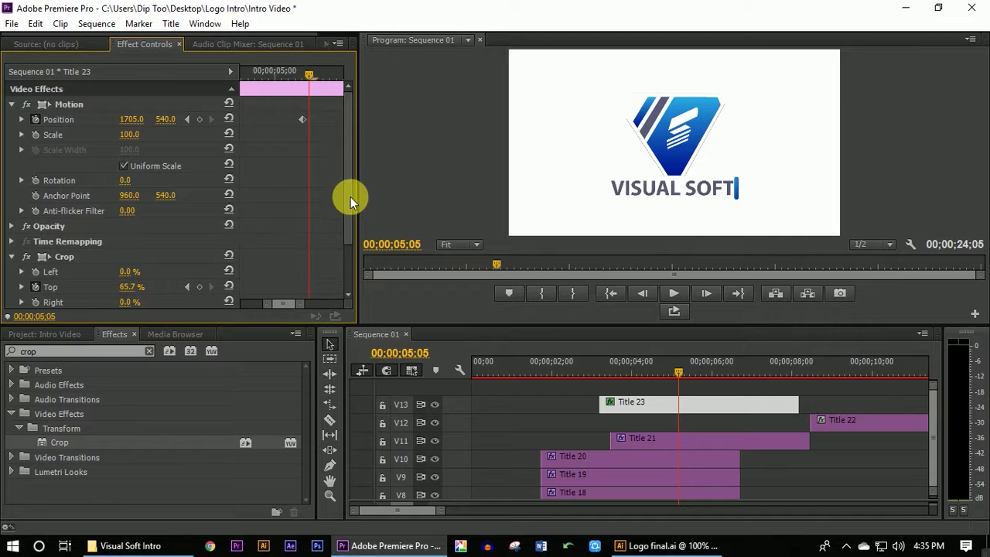
pyautogui.moveTo(349, 199); pyautogui.dragTo(350, 250)
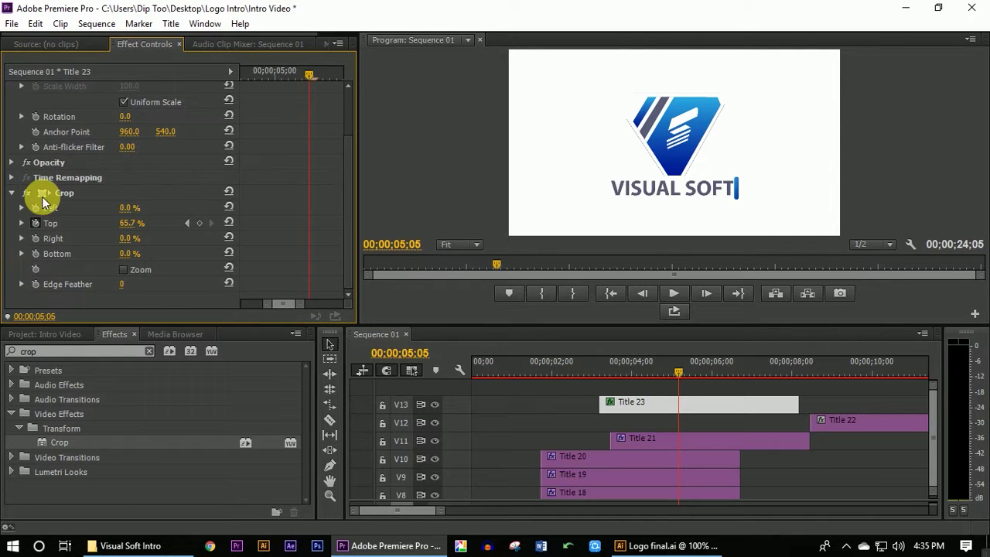
pyautogui.click(41, 194)
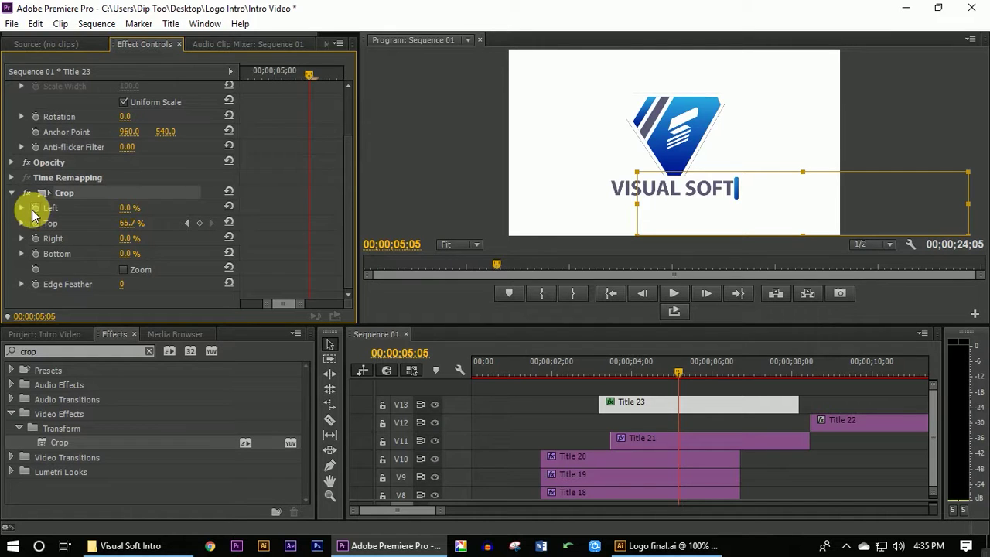
pyautogui.click(35, 238)
pyautogui.click(35, 253)
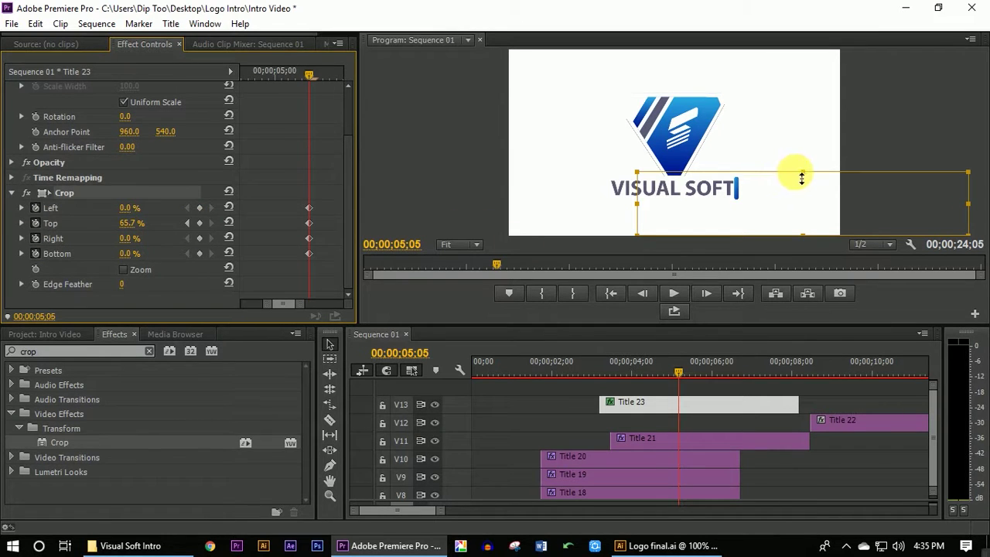
# At 05;08 crop Title 23 to Top 77.8% and Bottom 22.6%, then move Title 22 earlier.
pyautogui.moveTo(805, 178); pyautogui.dragTo(807, 178)
pyautogui.press('Right')
pyautogui.press('Right')
pyautogui.press('Right')
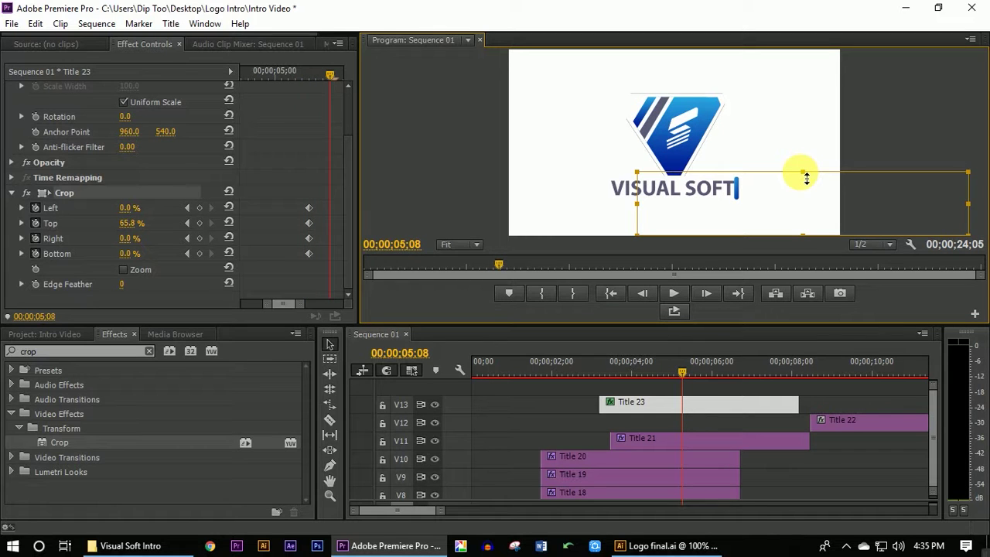
pyautogui.moveTo(807, 178); pyautogui.dragTo(806, 204)
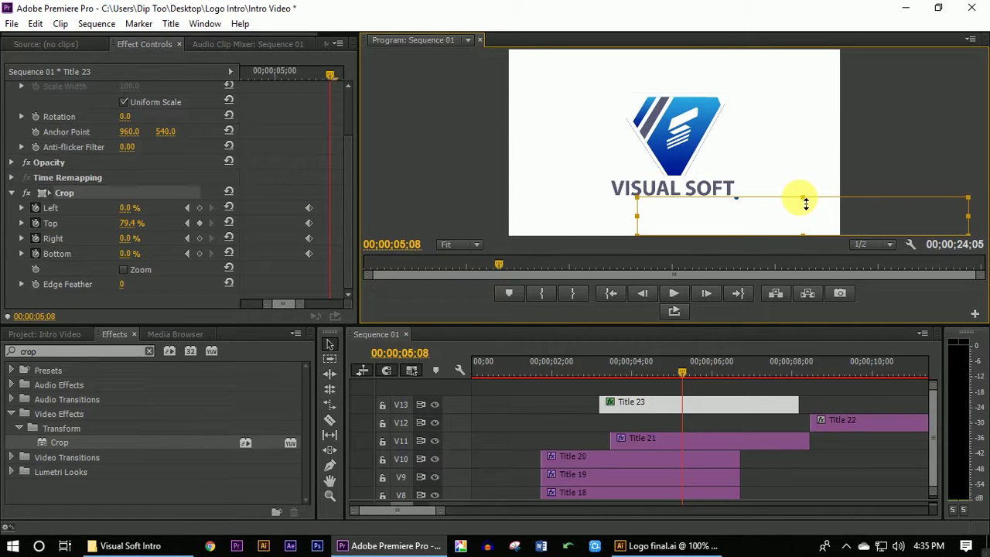
pyautogui.moveTo(806, 204); pyautogui.dragTo(806, 200)
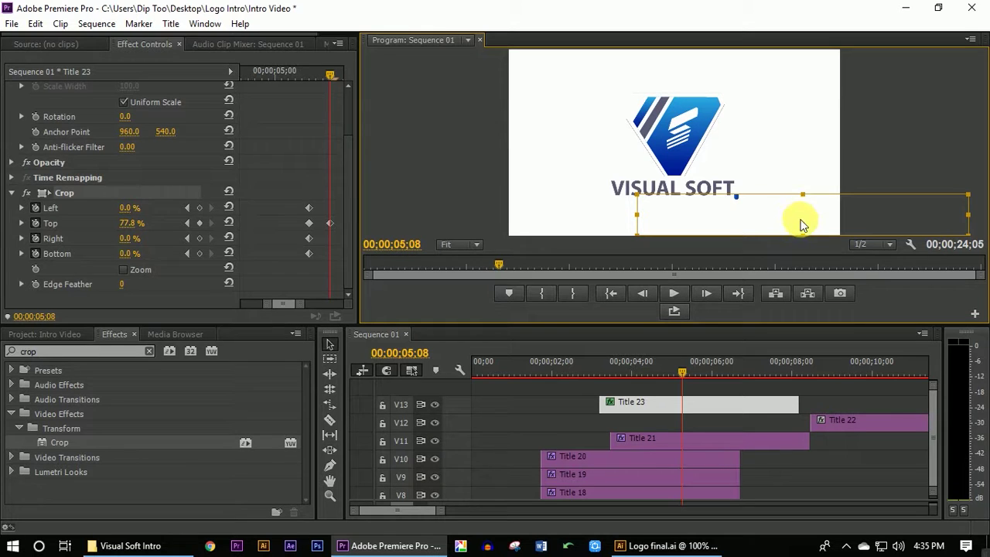
pyautogui.moveTo(807, 236); pyautogui.dragTo(807, 199)
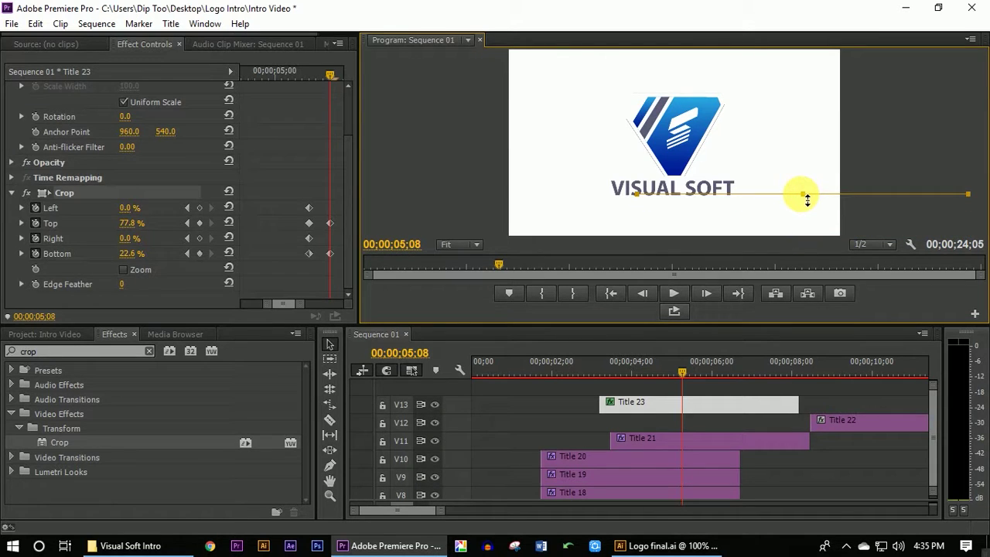
pyautogui.moveTo(836, 418); pyautogui.dragTo(714, 423)
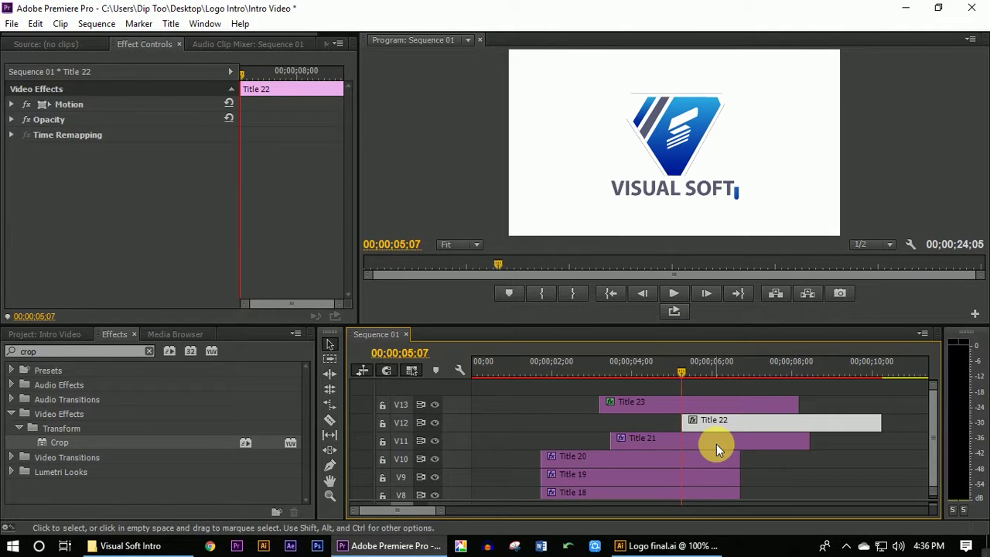
pyautogui.press('Right')
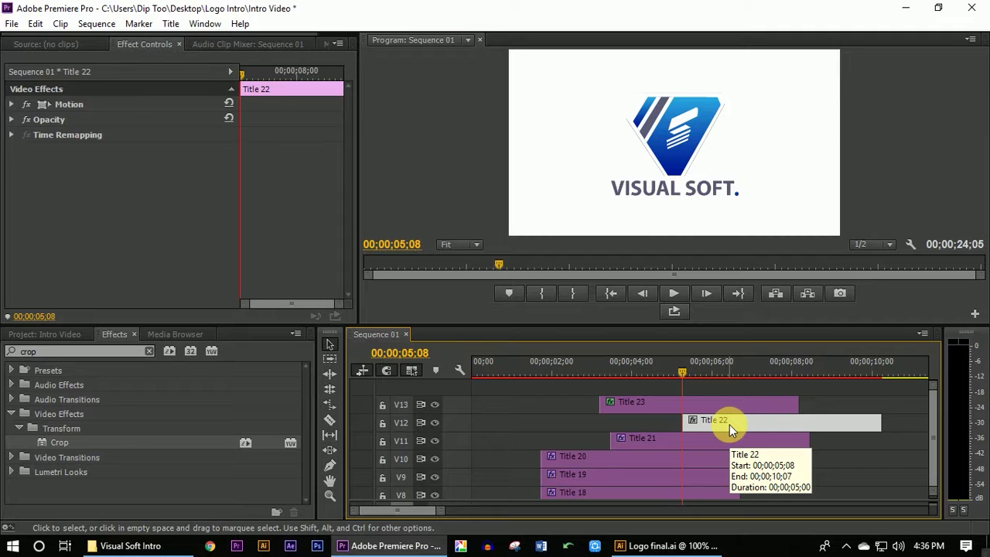
pyautogui.doubleClick(729, 424)
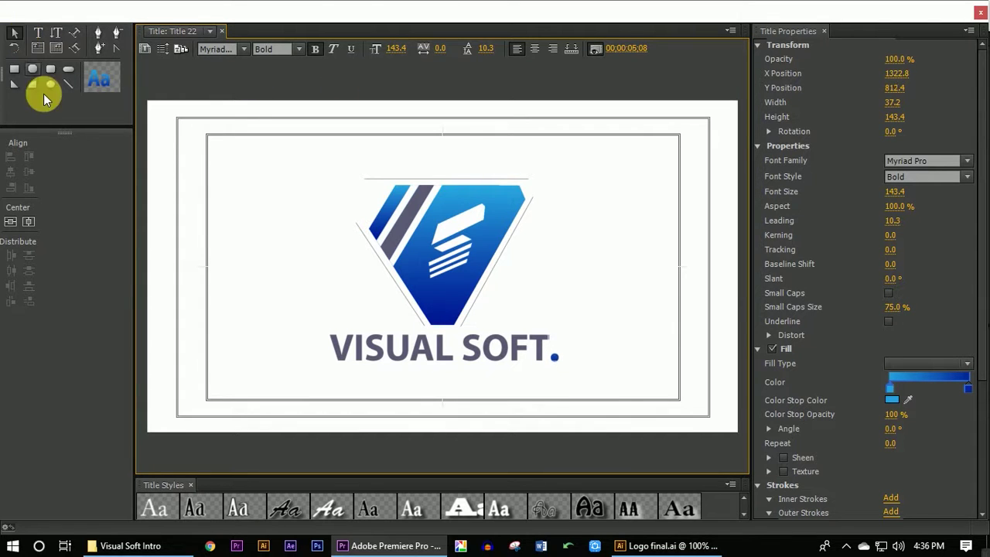
pyautogui.click(620, 243)
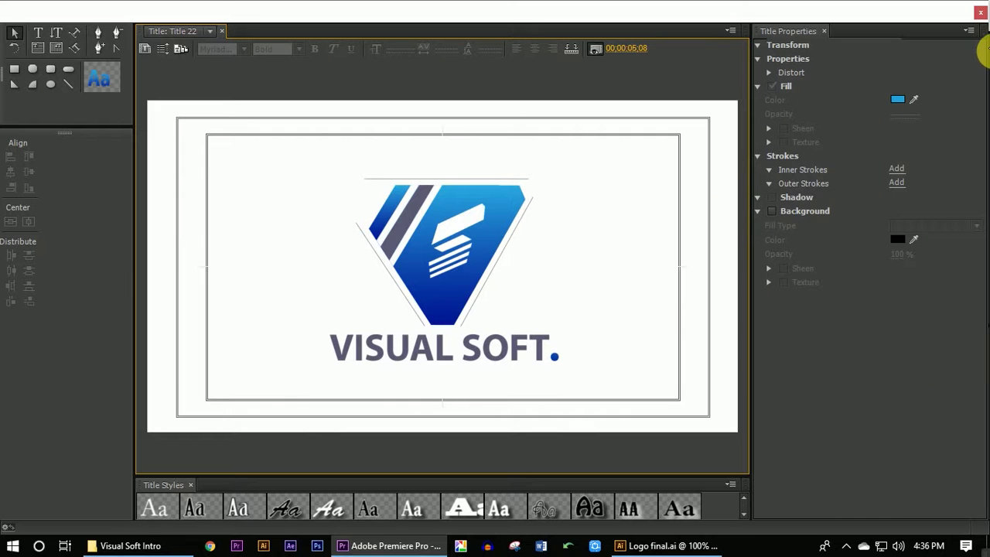
pyautogui.click(976, 12)
pyautogui.press('Right')
pyautogui.press('Right')
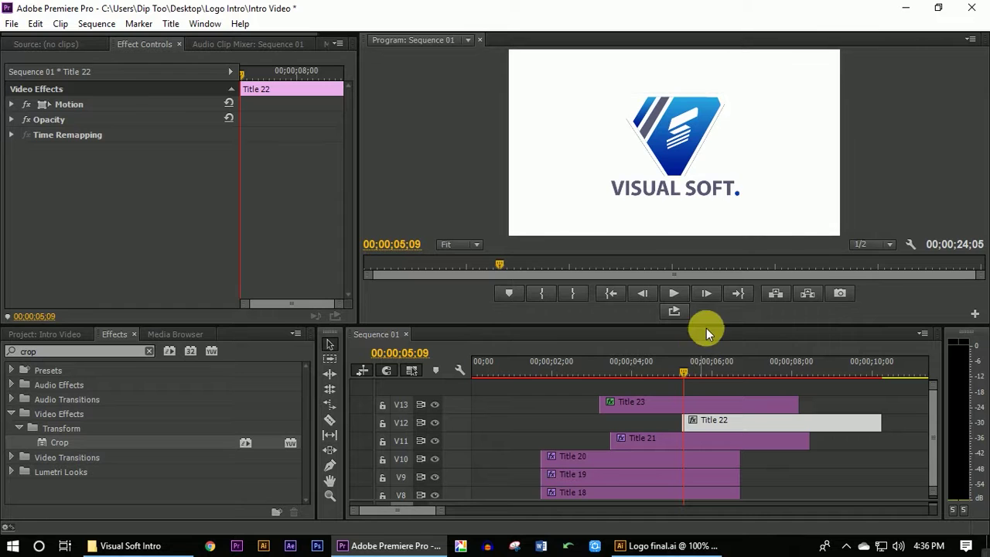
# Zoom out and enlarge the timeline, then preview the animation from the playhead.
pyautogui.moveTo(682, 373); pyautogui.dragTo(616, 373)
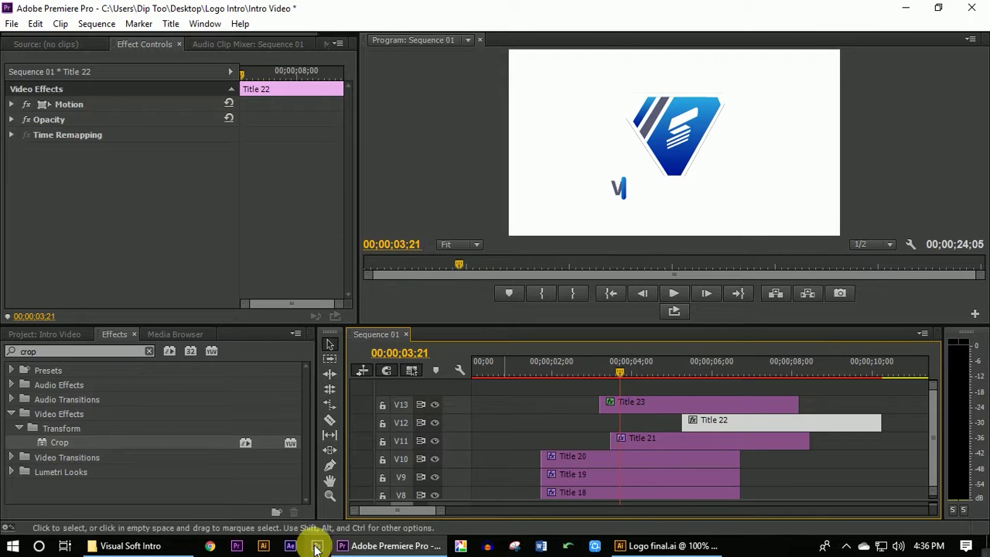
pyautogui.moveTo(444, 510); pyautogui.dragTo(507, 517)
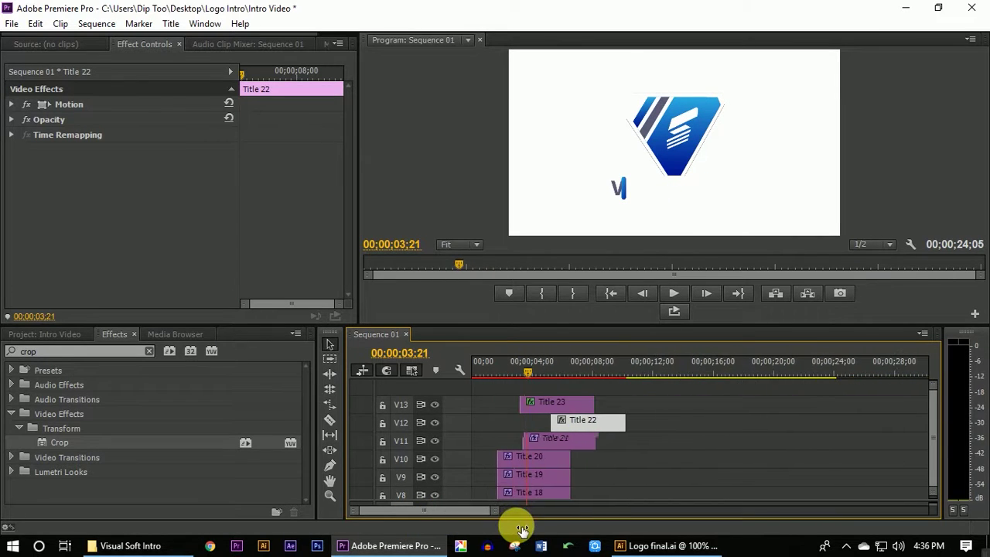
pyautogui.moveTo(850, 331); pyautogui.dragTo(841, 197)
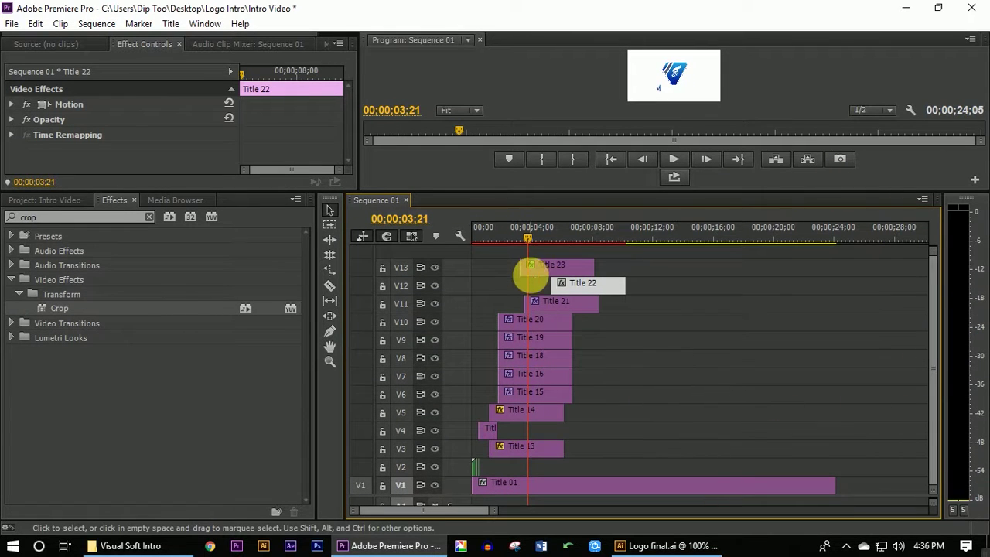
pyautogui.press('Right')
pyautogui.press('Right')
pyautogui.press('Right')
pyautogui.press('Right')
pyautogui.press('Right')
pyautogui.press('space')
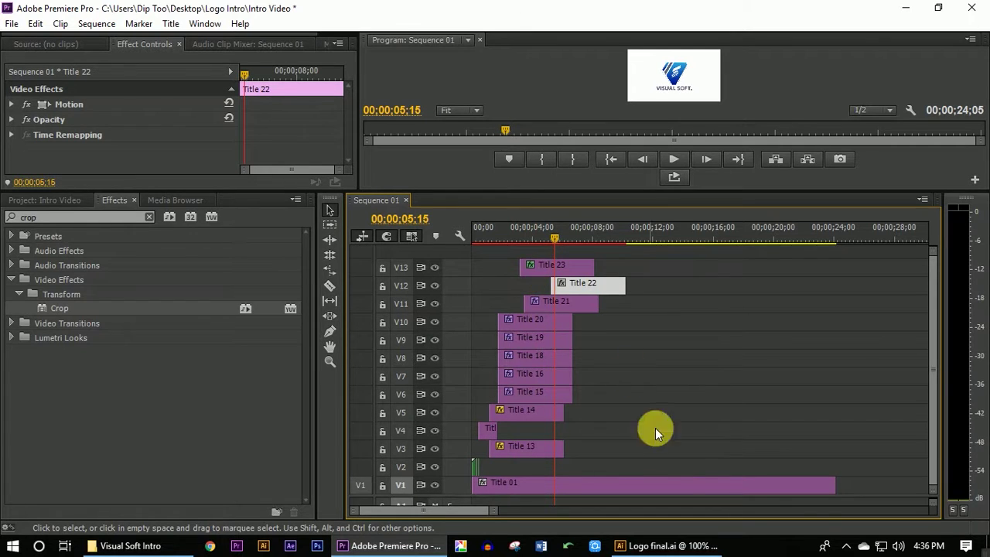
# Trim Titles 01, 22, 23, 21 and 13–20 to end at the 05;15 playhead.
pyautogui.moveTo(831, 488); pyautogui.dragTo(560, 513)
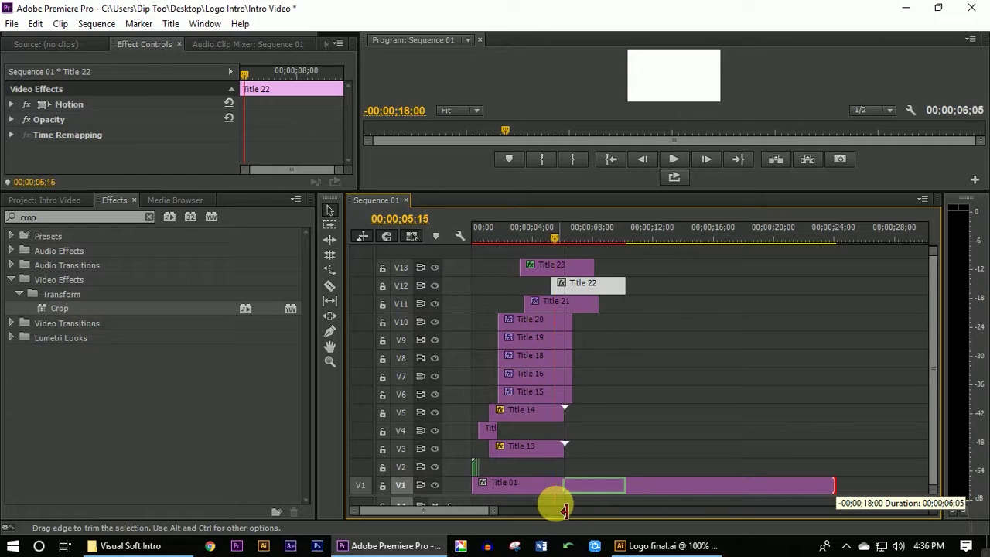
pyautogui.moveTo(560, 512); pyautogui.dragTo(553, 509)
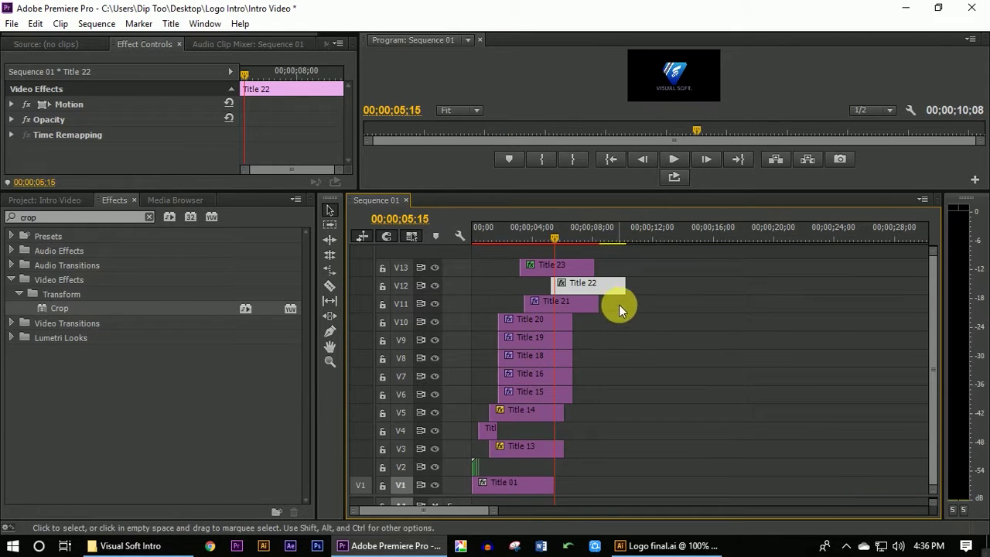
pyautogui.moveTo(632, 293); pyautogui.dragTo(556, 298)
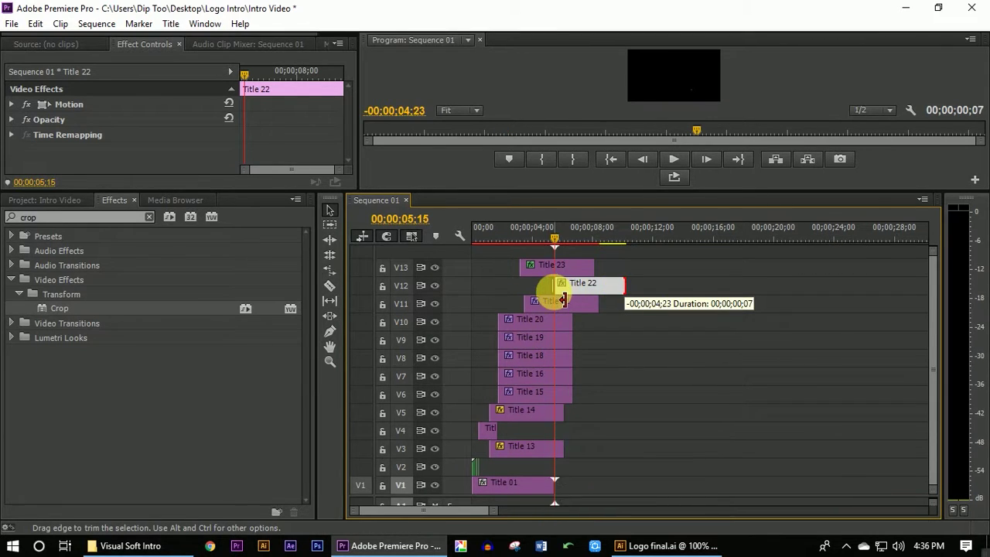
pyautogui.moveTo(594, 266); pyautogui.dragTo(554, 267)
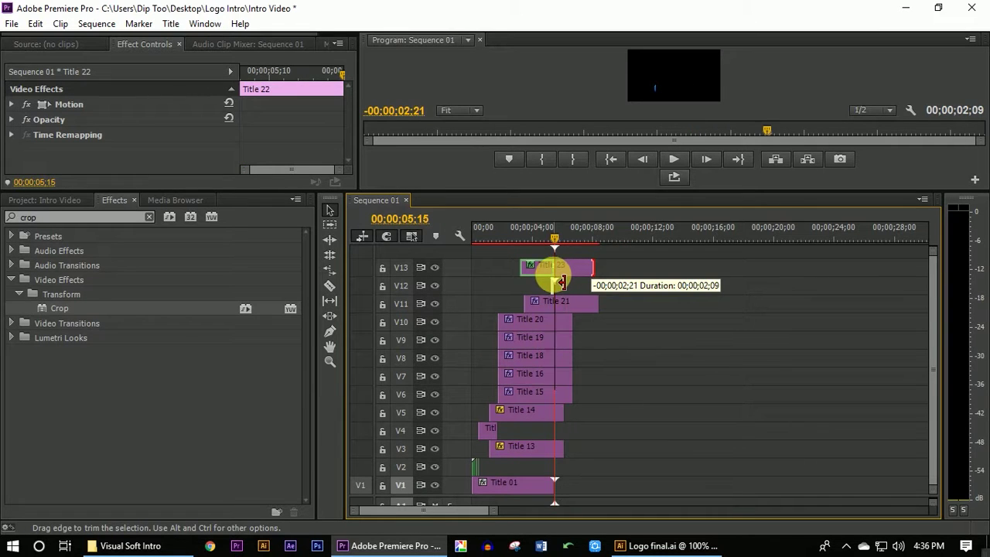
pyautogui.moveTo(605, 307); pyautogui.dragTo(554, 303)
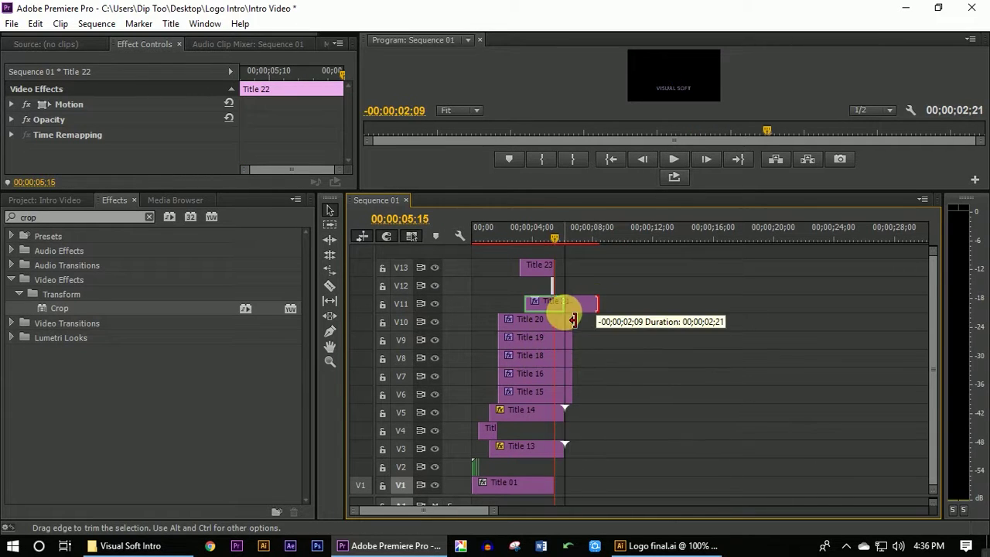
pyautogui.moveTo(596, 331); pyautogui.dragTo(555, 426)
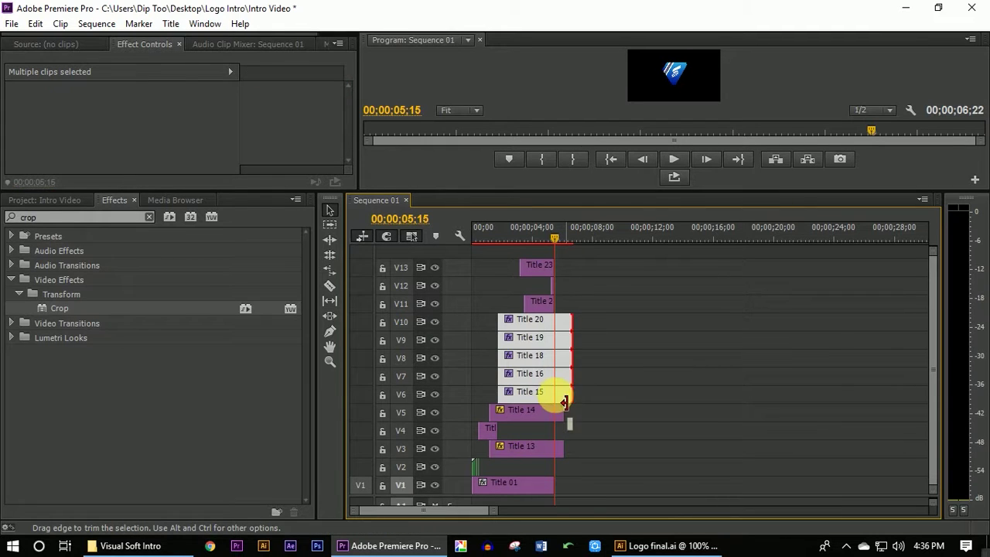
pyautogui.moveTo(557, 417); pyautogui.dragTo(554, 414)
pyautogui.moveTo(569, 456); pyautogui.dragTo(553, 453)
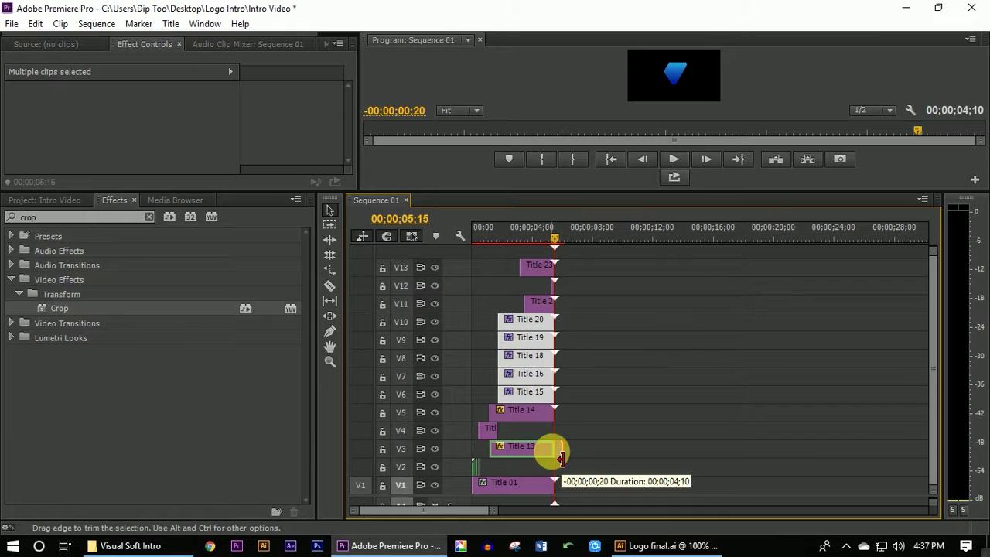
pyautogui.moveTo(485, 193); pyautogui.dragTo(514, 530)
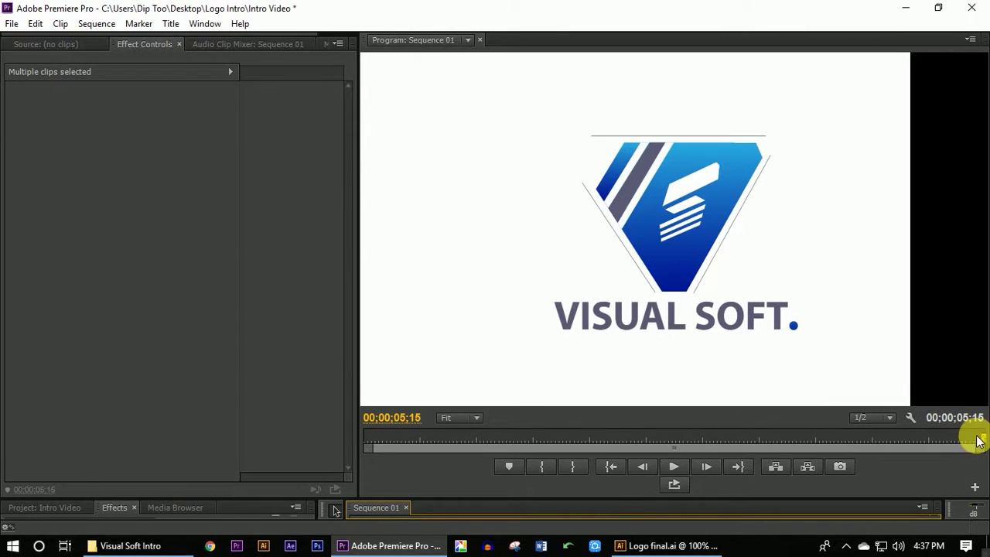
# Play the finished intro back from the beginning of the sequence.
pyautogui.moveTo(982, 441); pyautogui.dragTo(180, 522)
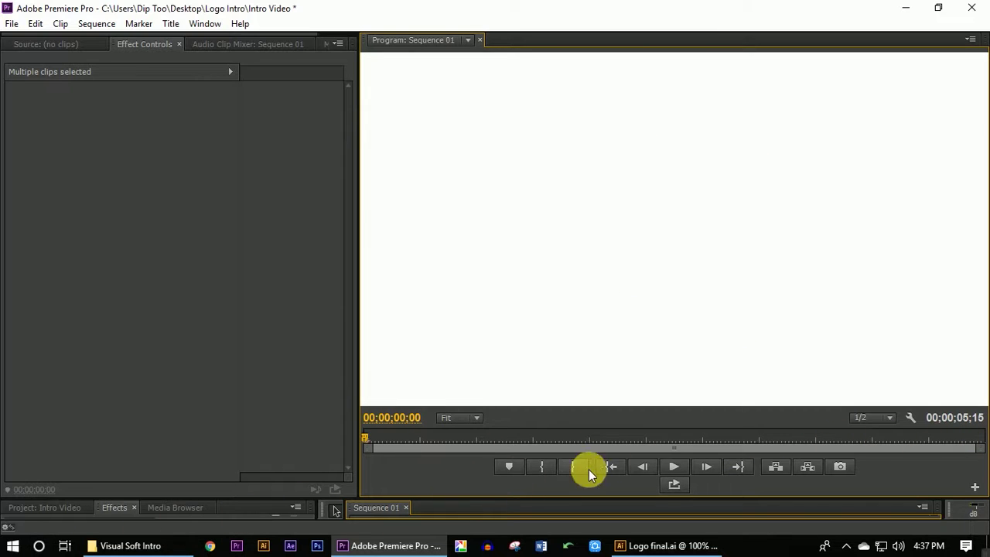
pyautogui.click(676, 464)
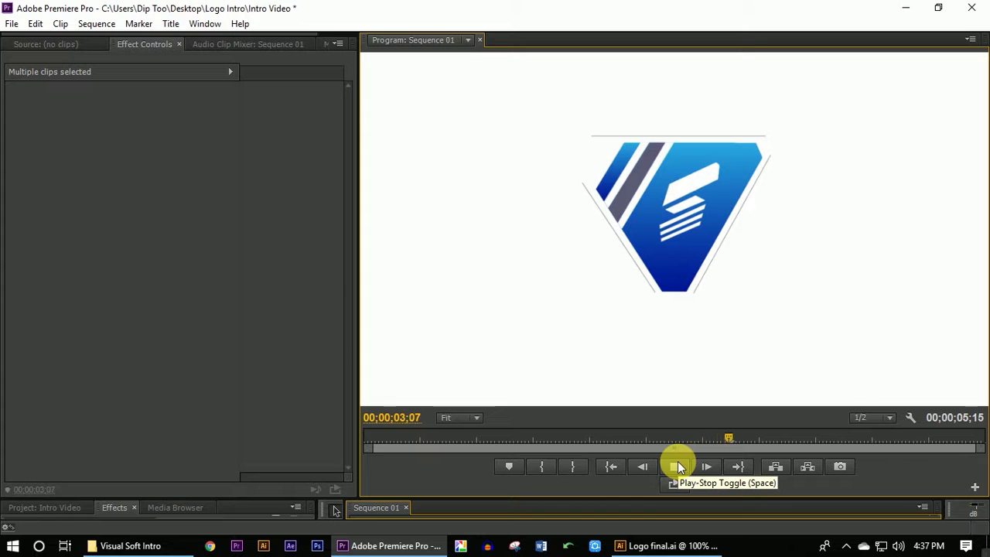
pyautogui.hotkey('ctrl', 'm')
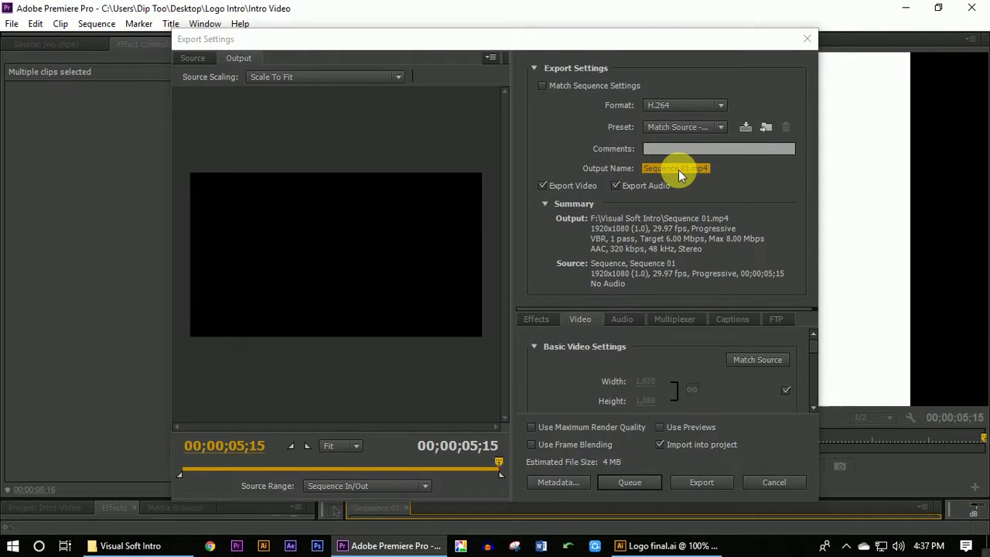
# Export as Intro Video.mp4 into Desktop > Logo Intro and start H.264 encoding.
pyautogui.click(678, 169)
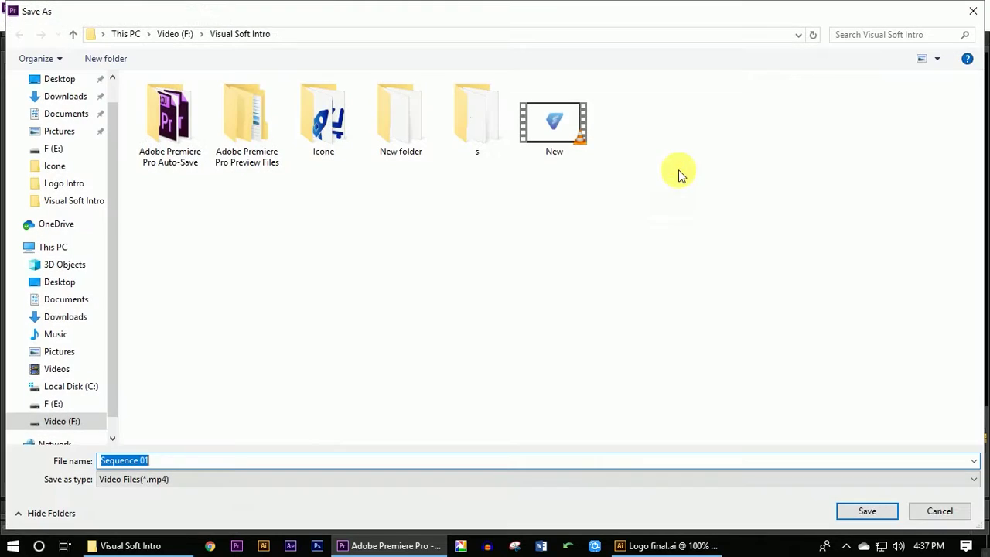
pyautogui.click(55, 80)
pyautogui.doubleClick(222, 174)
pyautogui.doubleClick(325, 127)
pyautogui.click(73, 34)
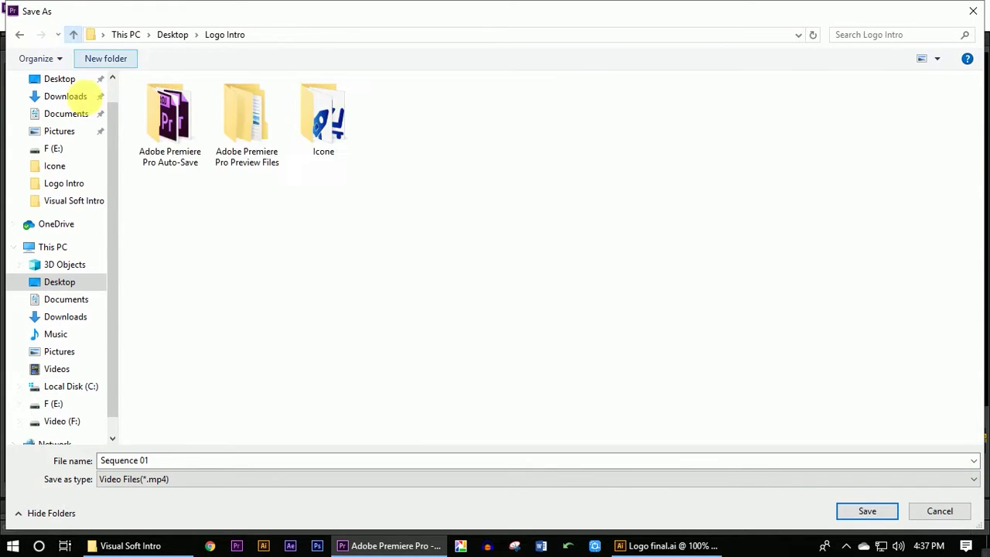
pyautogui.write('Intro Video')
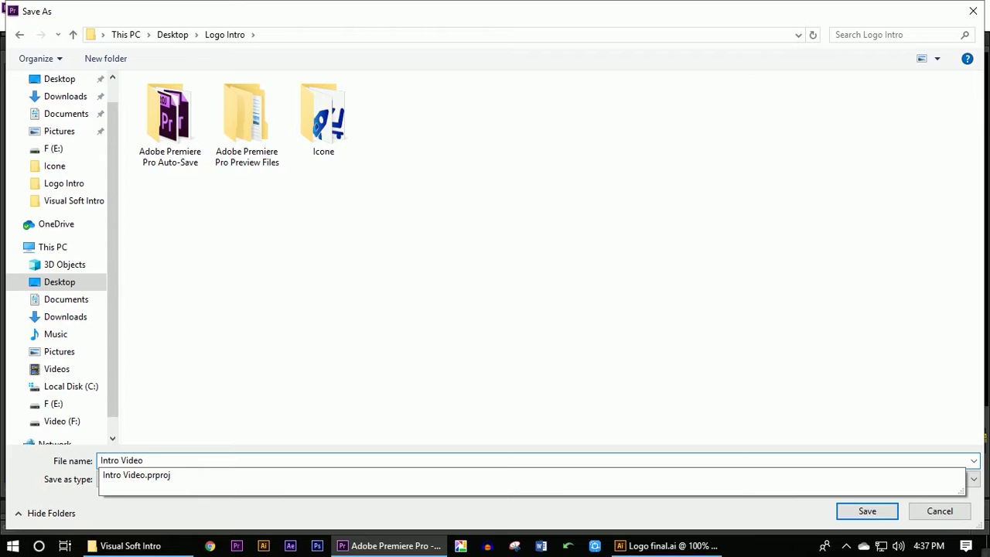
pyautogui.press('Return')
pyautogui.hotkey('ctrl', 'm')
pyautogui.click(702, 483)
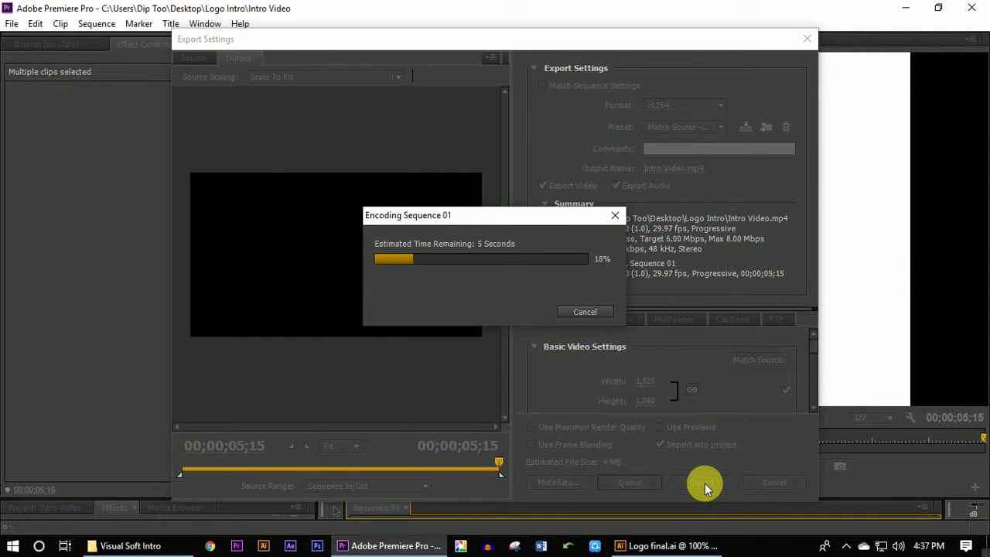